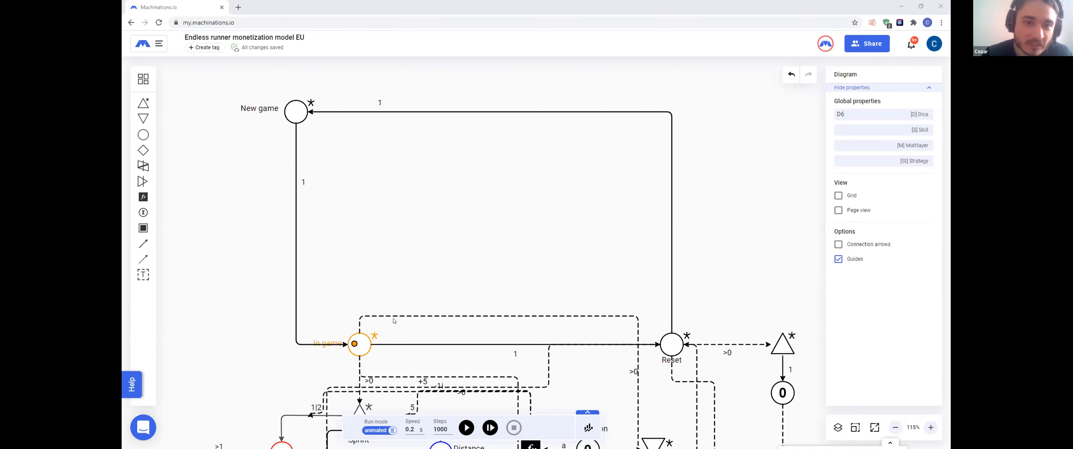
Step: Replace the direct connection between In game and Reset with a gate set to random distribution
{"action": "left_click", "coordinate": [466, 339]}
{"action": "key", "text": "Delete"}
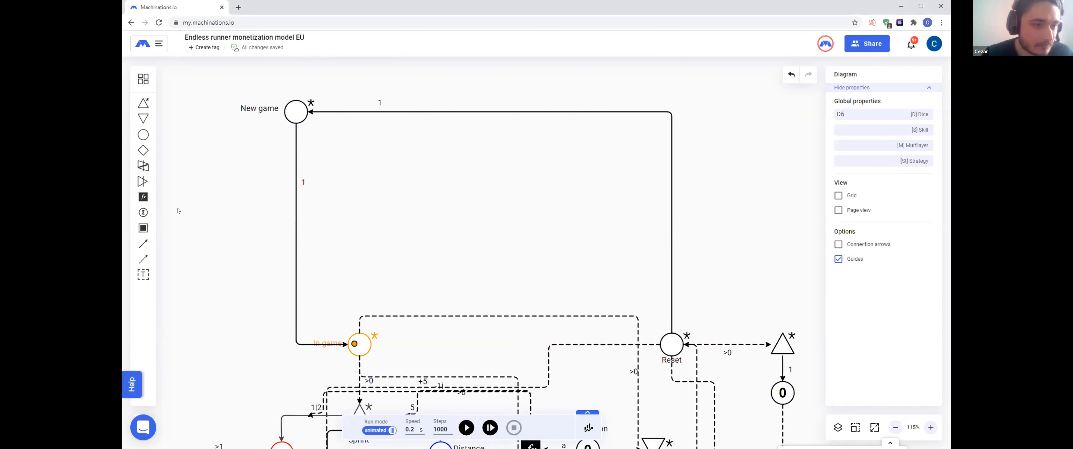
{"action": "left_click", "coordinate": [143, 150]}
{"action": "left_click", "coordinate": [433, 336]}
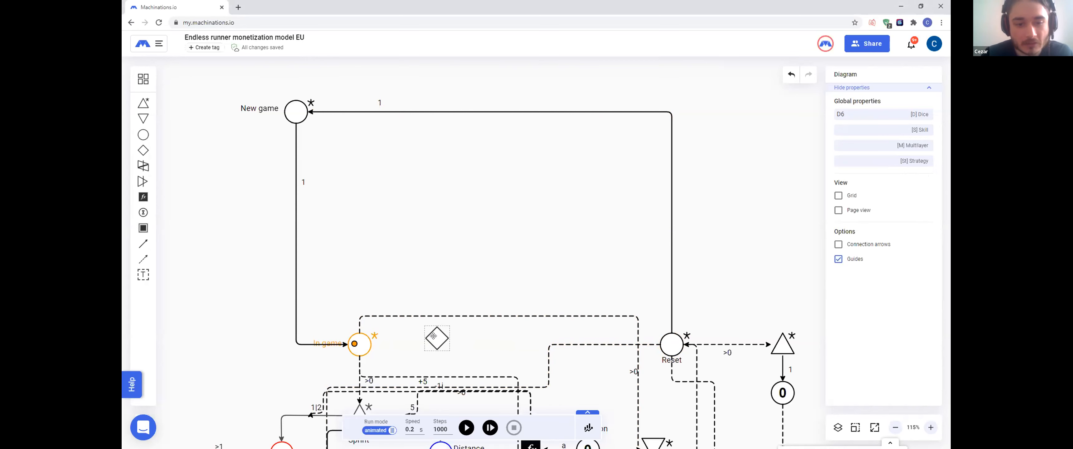
{"action": "left_click_drag", "start_coordinate": [434, 336], "coordinate": [432, 338]}
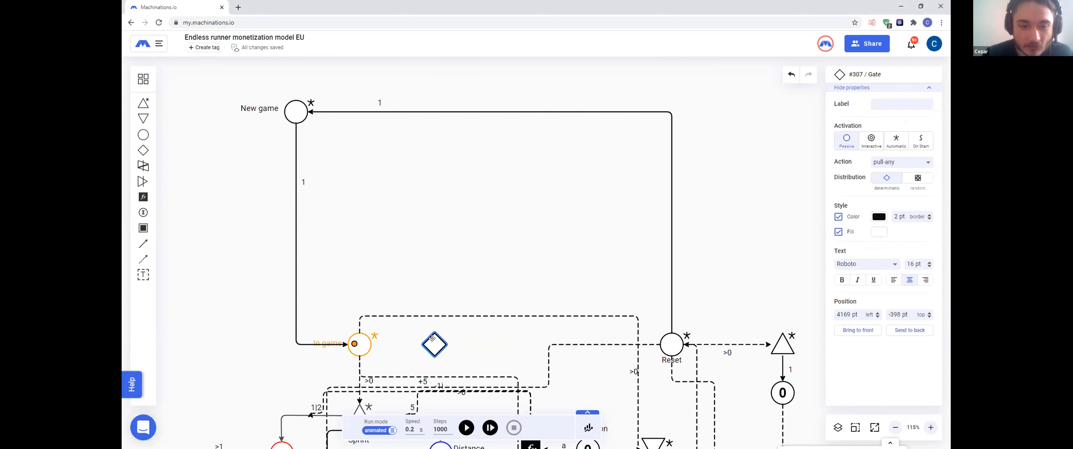
{"action": "left_click", "coordinate": [917, 178]}
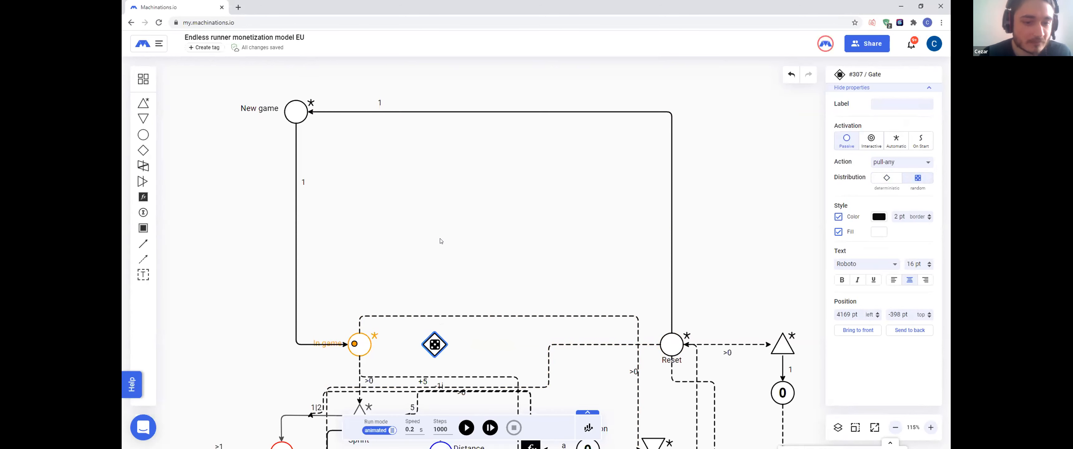
Step: Draw resource connections from the In game pool to the gate and from the gate to the Reset pool
{"action": "left_click", "coordinate": [143, 244]}
{"action": "left_click_drag", "start_coordinate": [356, 344], "coordinate": [435, 345]}
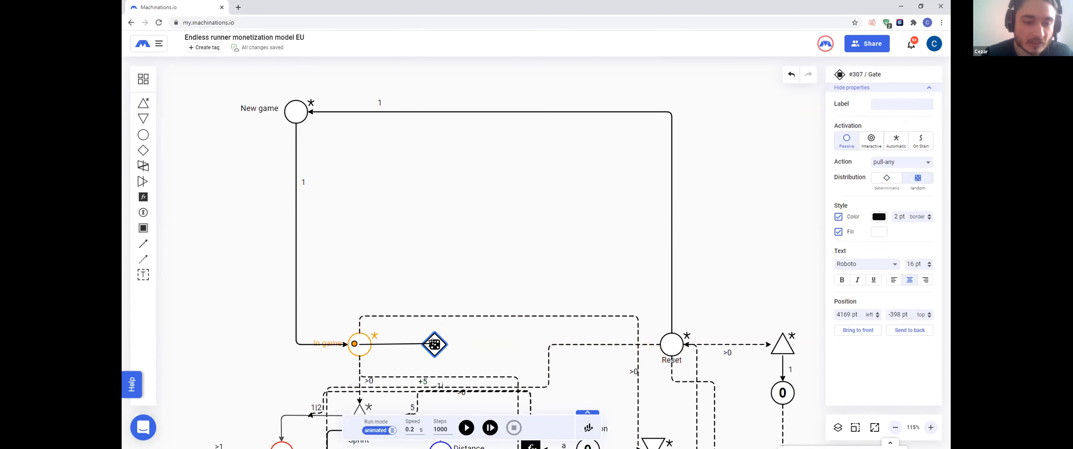
{"action": "left_click_drag", "start_coordinate": [143, 244], "coordinate": [512, 324]}
{"action": "left_click_drag", "start_coordinate": [434, 344], "coordinate": [670, 344]}
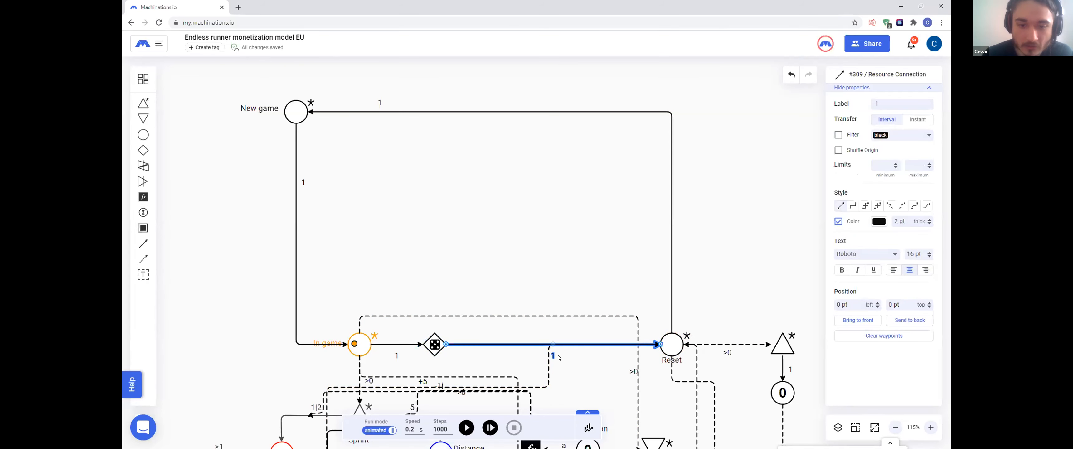
Step: Place the label of the gate-to-Reset connection above its line and set it to 100%
{"action": "left_click_drag", "start_coordinate": [552, 355], "coordinate": [505, 337]}
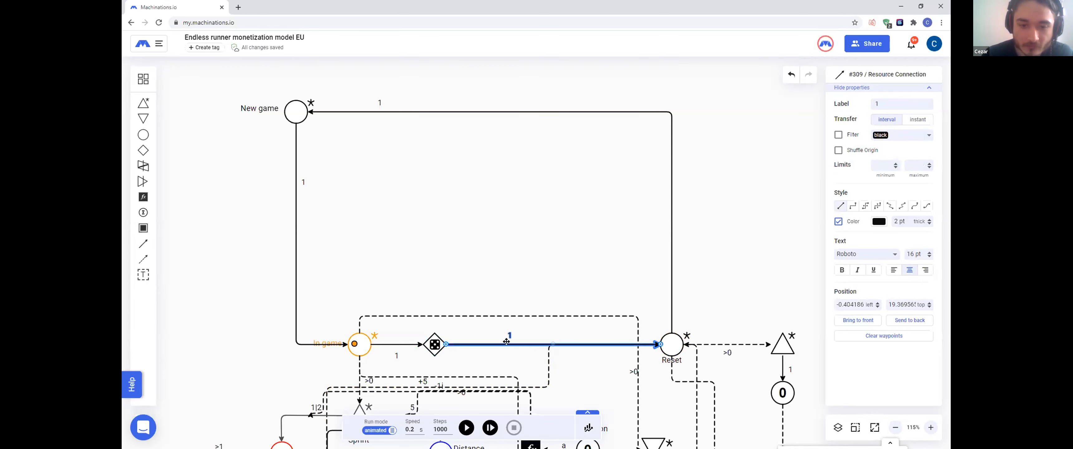
{"action": "left_click", "coordinate": [887, 101]}
{"action": "type", "text": "00%"}
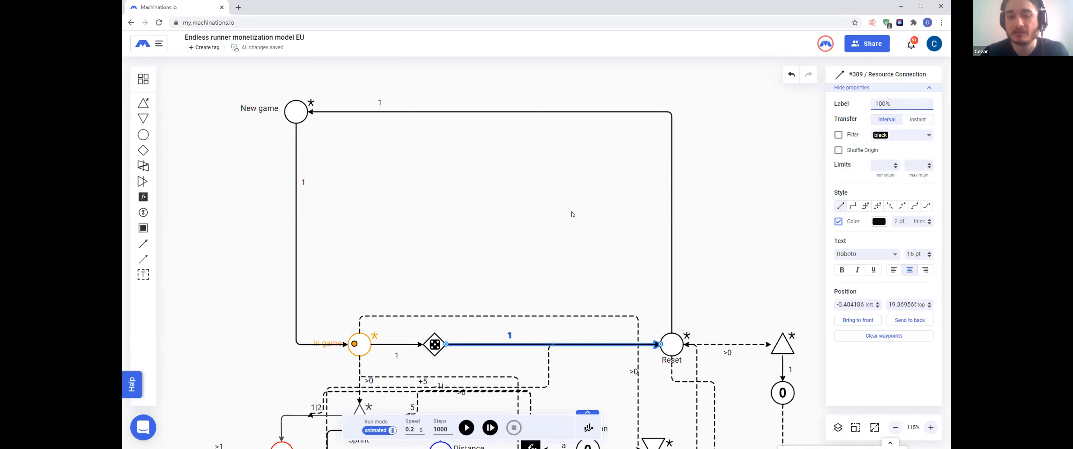
{"action": "left_click", "coordinate": [477, 242]}
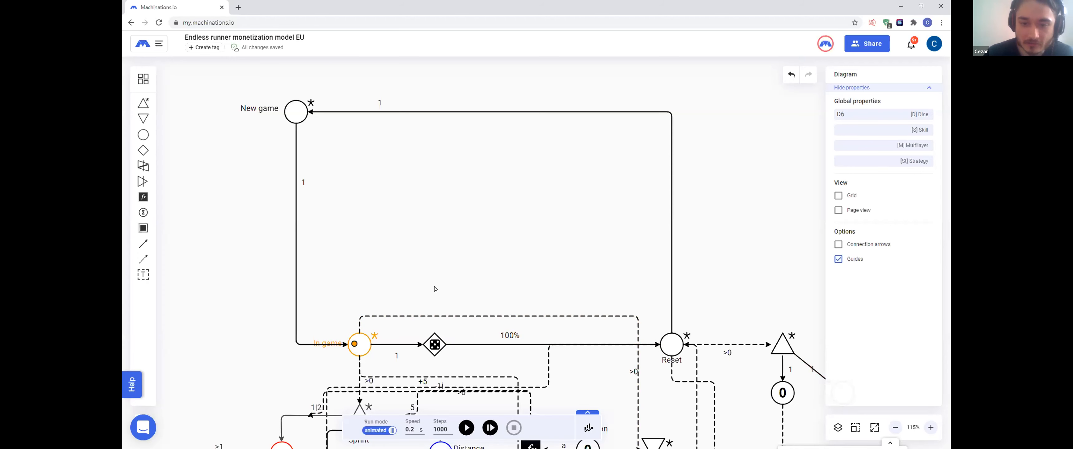
{"action": "left_click", "coordinate": [515, 338]}
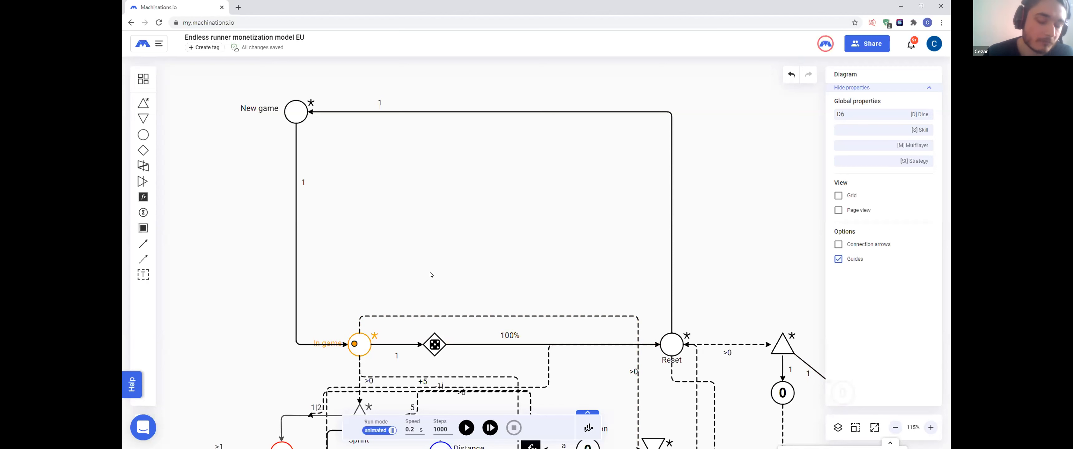
Step: Add a pool above In game and connect the gate to it with a resource connection labelled 2000%
{"action": "left_click_drag", "start_coordinate": [143, 135], "coordinate": [385, 253]}
{"action": "left_click_drag", "start_coordinate": [431, 343], "coordinate": [383, 253]}
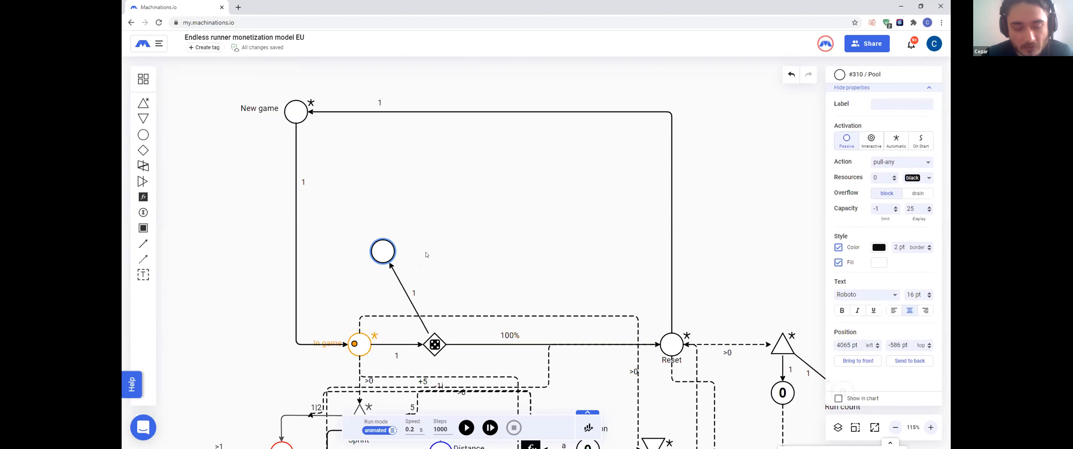
{"action": "left_click", "coordinate": [405, 288]}
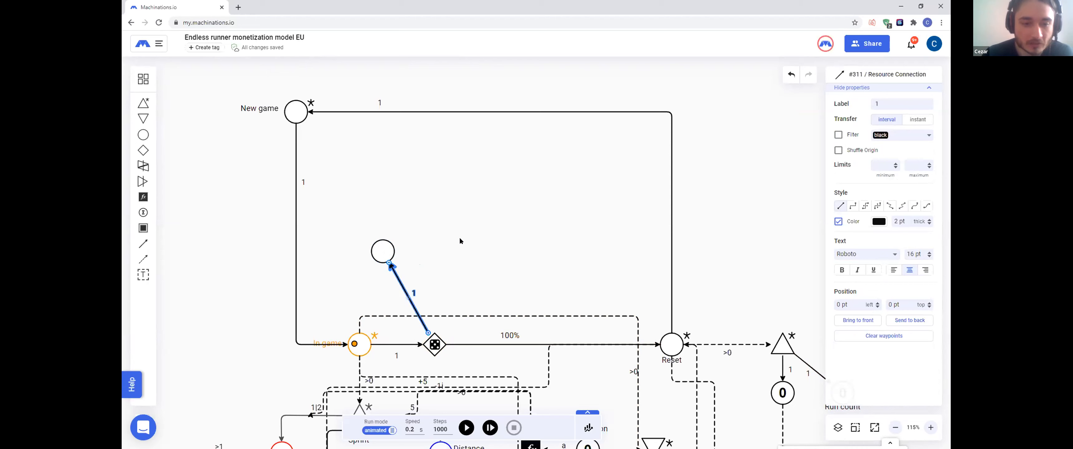
{"action": "left_click", "coordinate": [886, 103]}
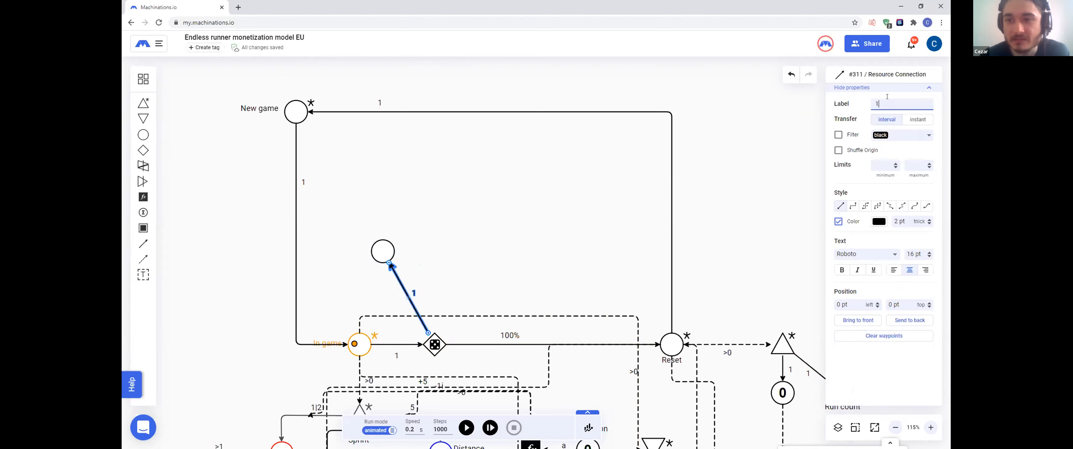
{"action": "type", "text": "2000"}
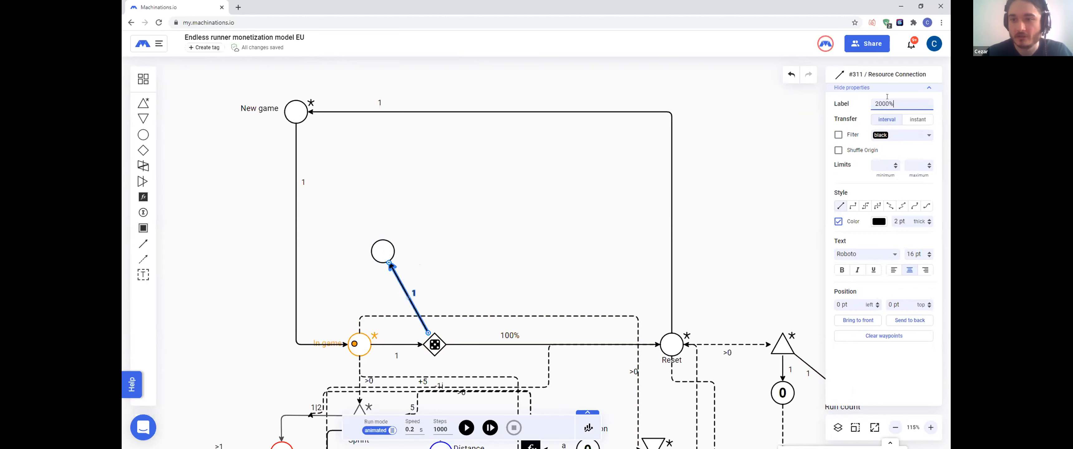
{"action": "left_click", "coordinate": [469, 251]}
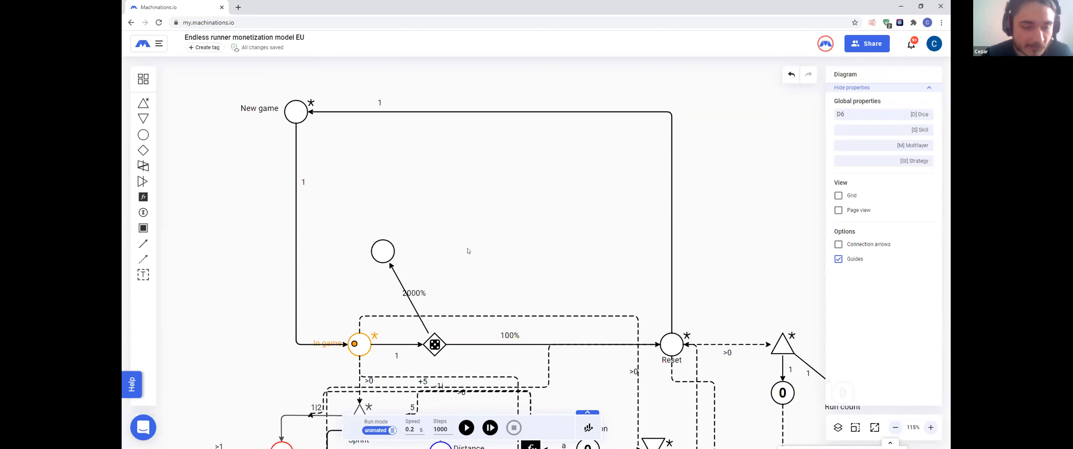
Step: Connect the new pool back to In game with a right-angled resource connection routed along the line coming from New game
{"action": "left_click", "coordinate": [143, 243]}
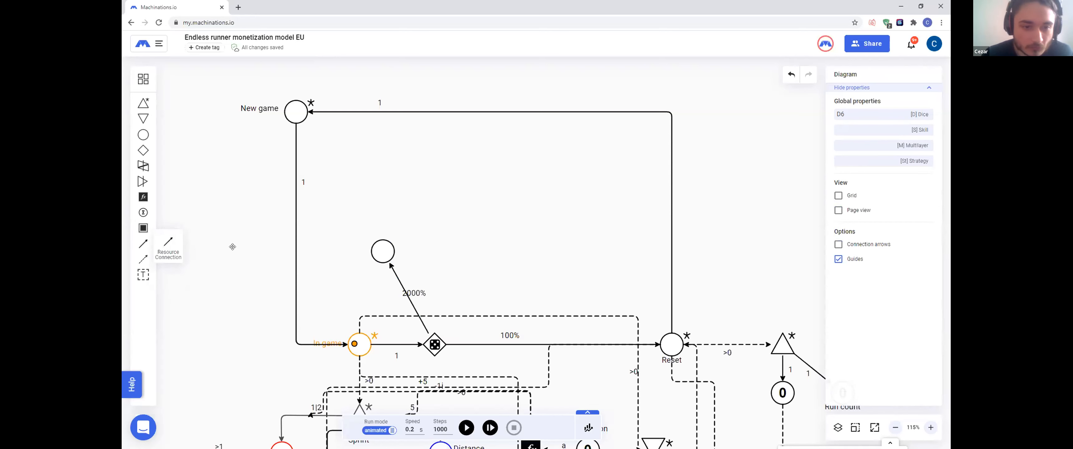
{"action": "left_click_drag", "start_coordinate": [381, 253], "coordinate": [333, 307]}
{"action": "left_click_drag", "start_coordinate": [355, 343], "coordinate": [355, 341]}
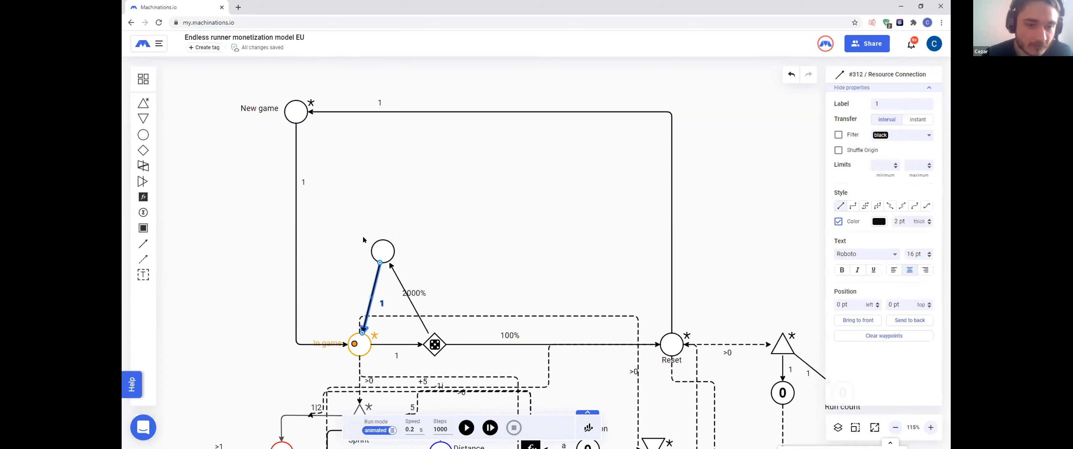
{"action": "left_click", "coordinate": [853, 206]}
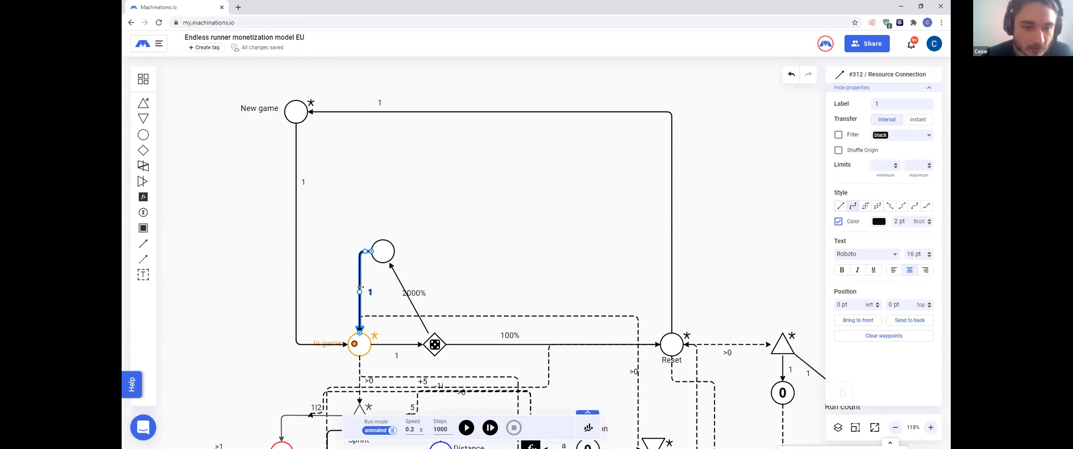
{"action": "left_click_drag", "start_coordinate": [353, 293], "coordinate": [296, 292]}
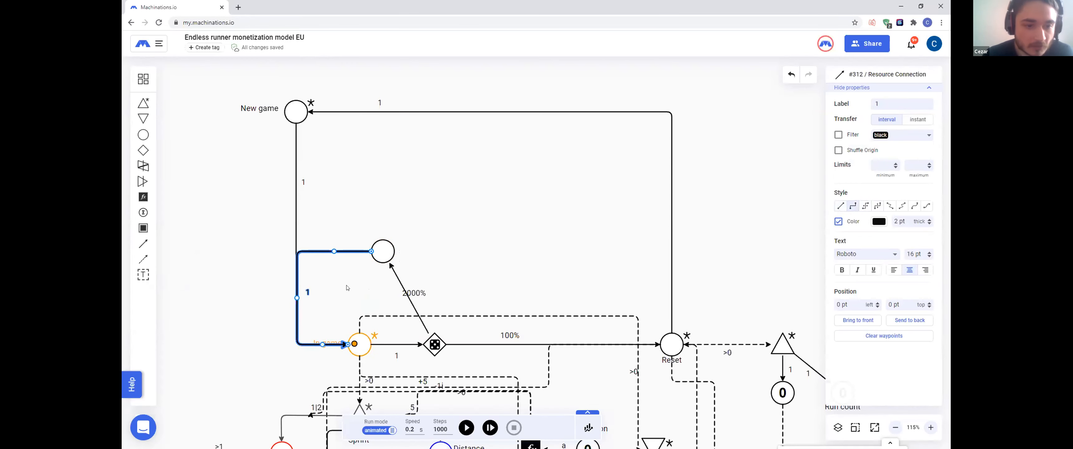
{"action": "left_click", "coordinate": [463, 240]}
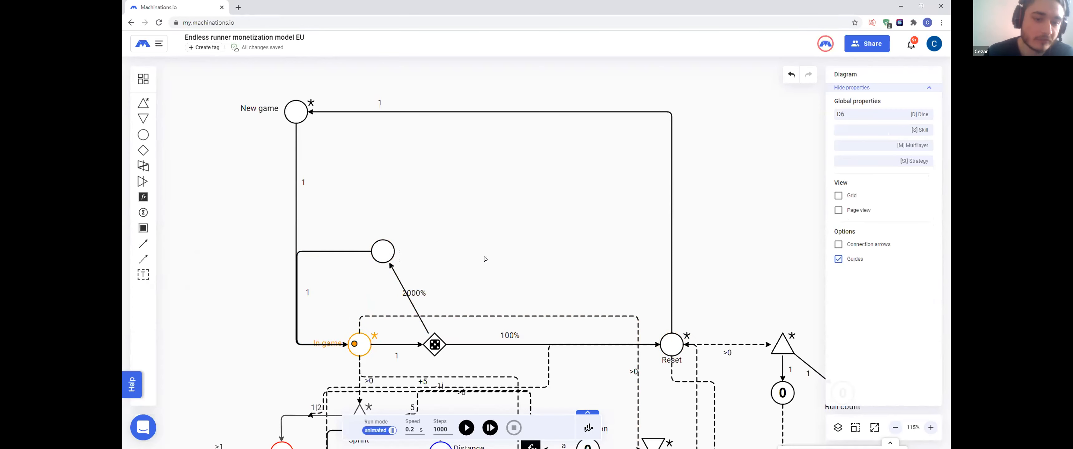
Step: Shift the 2000% label clear of its connection line
{"action": "scroll", "coordinate": [484, 260], "scroll_direction": "down", "scroll_amount": 3}
{"action": "scroll", "coordinate": [422, 303], "scroll_direction": "up", "scroll_amount": 2}
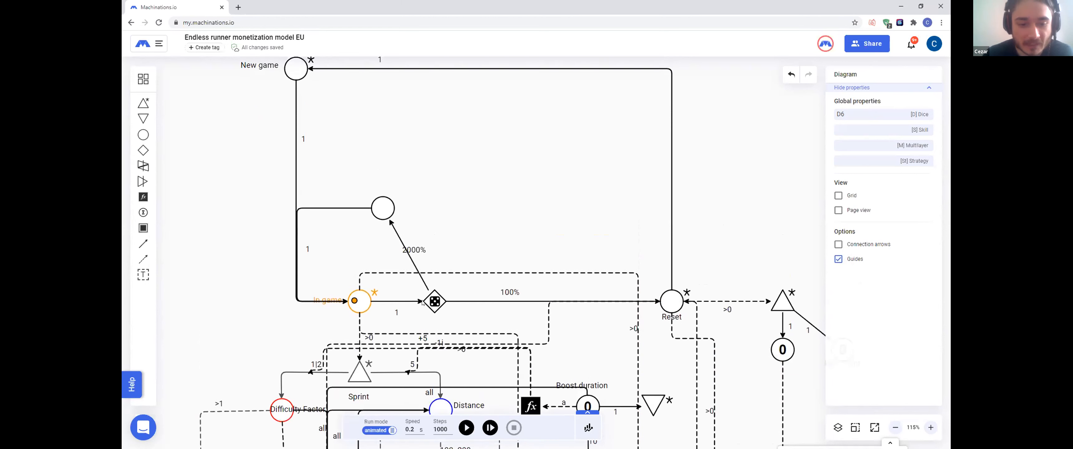
{"action": "scroll", "coordinate": [546, 273], "scroll_direction": "up", "scroll_amount": 2}
{"action": "scroll", "coordinate": [527, 247], "scroll_direction": "down", "scroll_amount": 1}
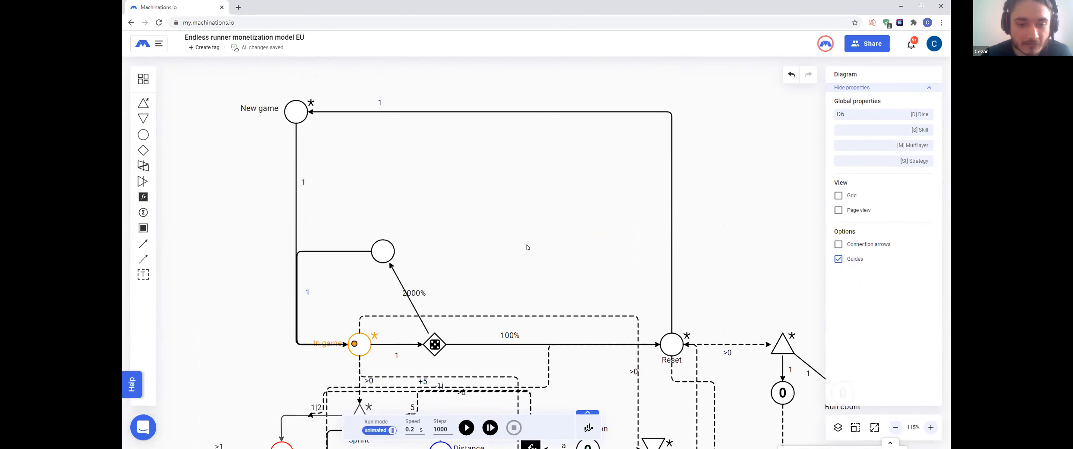
{"action": "left_click_drag", "start_coordinate": [430, 288], "coordinate": [443, 290]}
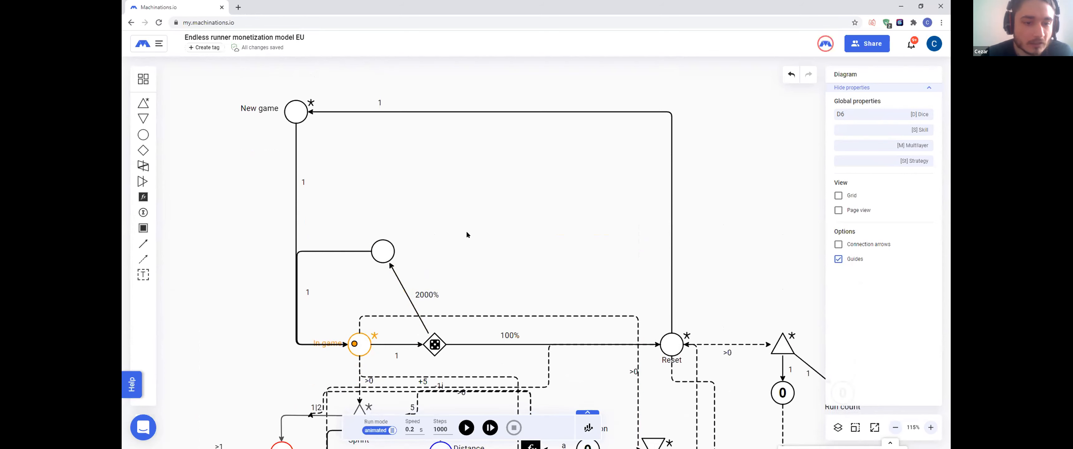
Step: Add an automatic source above the pool fed by the gate and link that pool to it with a state connection
{"action": "scroll", "coordinate": [466, 234], "scroll_direction": "up", "scroll_amount": 1}
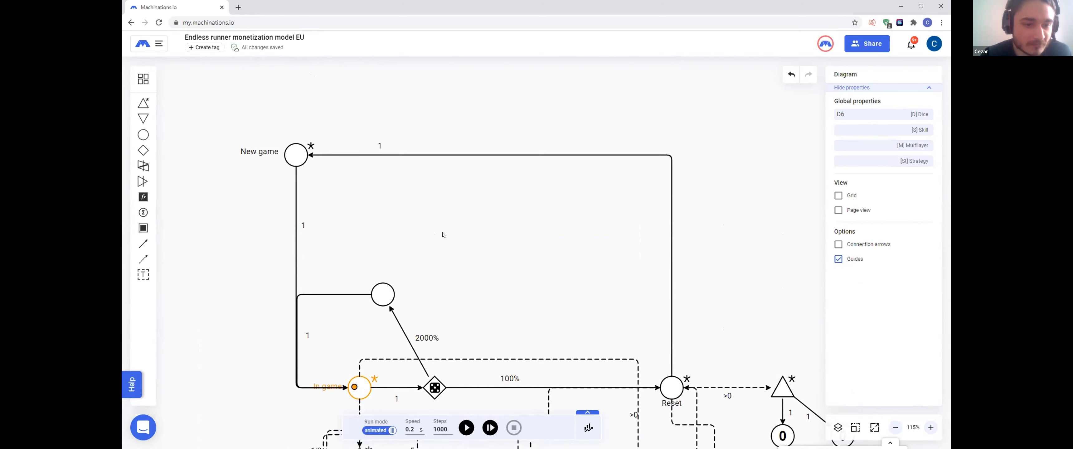
{"action": "left_click_drag", "start_coordinate": [143, 103], "coordinate": [385, 235]}
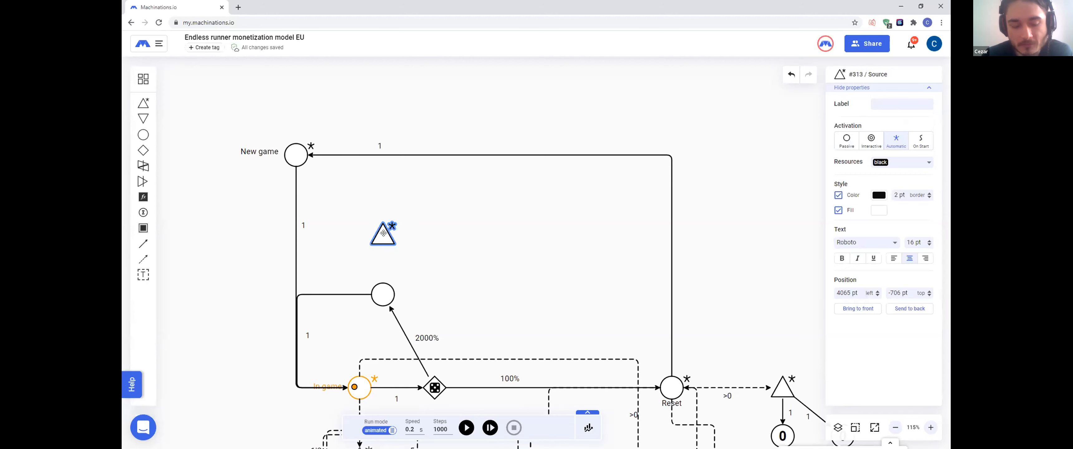
{"action": "left_click_drag", "start_coordinate": [143, 257], "coordinate": [382, 291]}
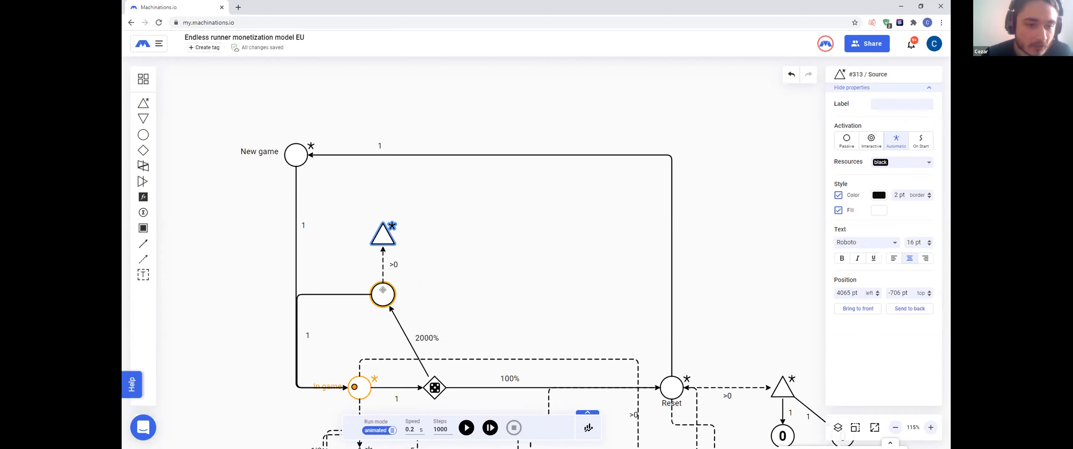
Step: Label the pool below the new source "Watch ad for revive"
{"action": "left_click", "coordinate": [383, 290]}
{"action": "left_click", "coordinate": [878, 103]}
{"action": "type", "text": "Watch ad for rev"}
{"action": "left_click", "coordinate": [420, 288]}
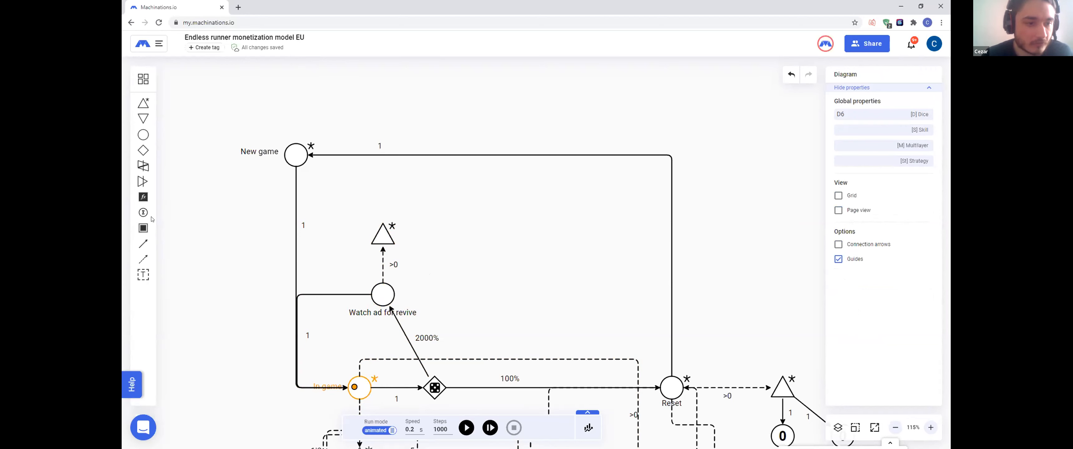
Step: Connect the source above Watch ad for revive to the Lives pool with a right-angled resource connection
{"action": "left_click", "coordinate": [380, 233]}
{"action": "scroll", "coordinate": [227, 258], "scroll_direction": "down", "scroll_amount": 9}
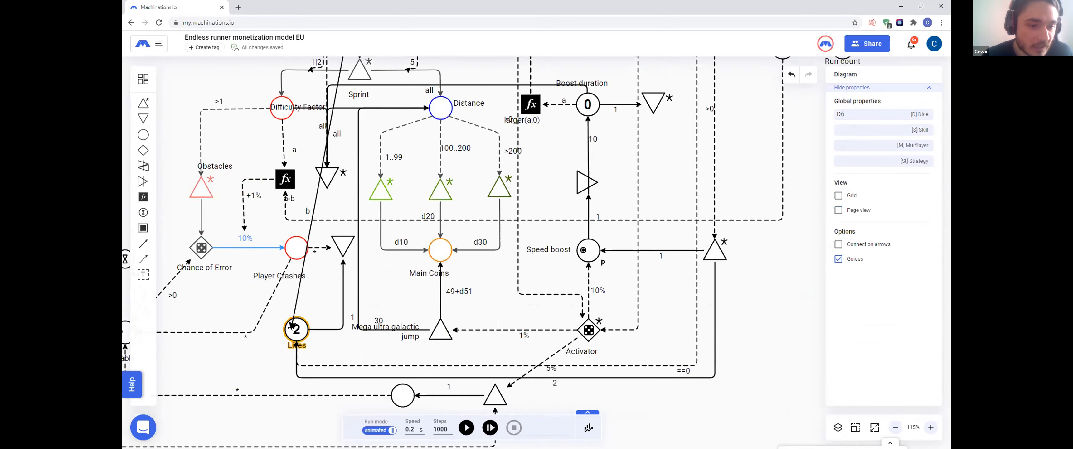
{"action": "left_click", "coordinate": [291, 327]}
{"action": "scroll", "coordinate": [806, 164], "scroll_direction": "up", "scroll_amount": 8}
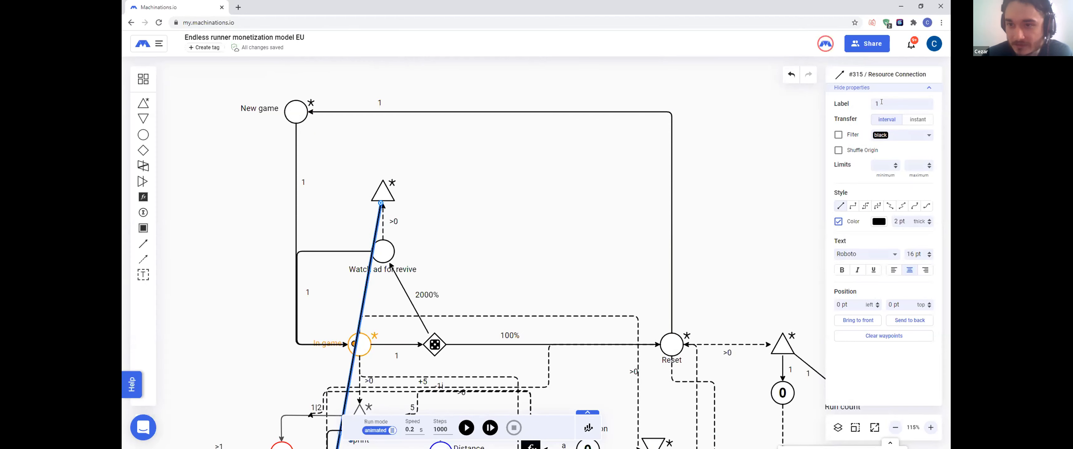
{"action": "left_click", "coordinate": [495, 166]}
{"action": "scroll", "coordinate": [475, 258], "scroll_direction": "up", "scroll_amount": 1}
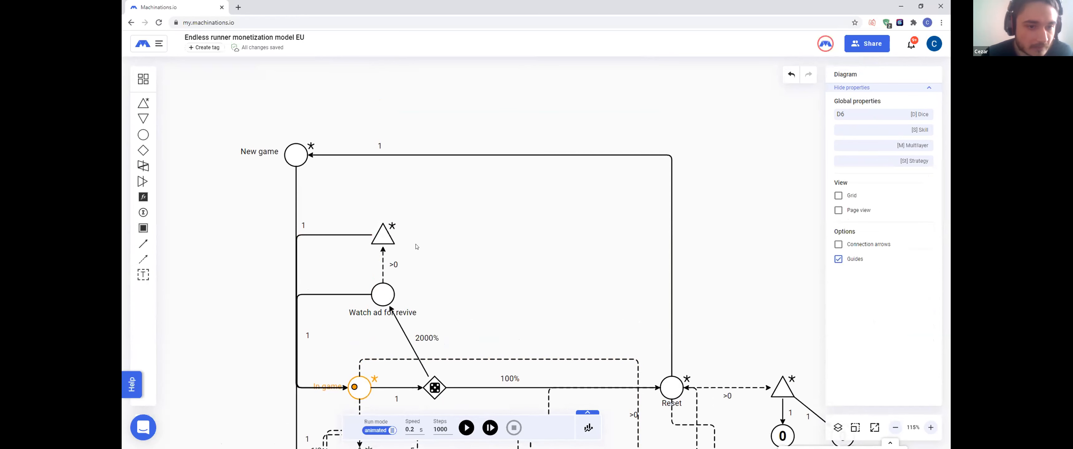
Step: Add a pool labelled "Total ads watched" above the source and connect the source to it with a resource connection
{"action": "left_click_drag", "start_coordinate": [143, 135], "coordinate": [382, 178]}
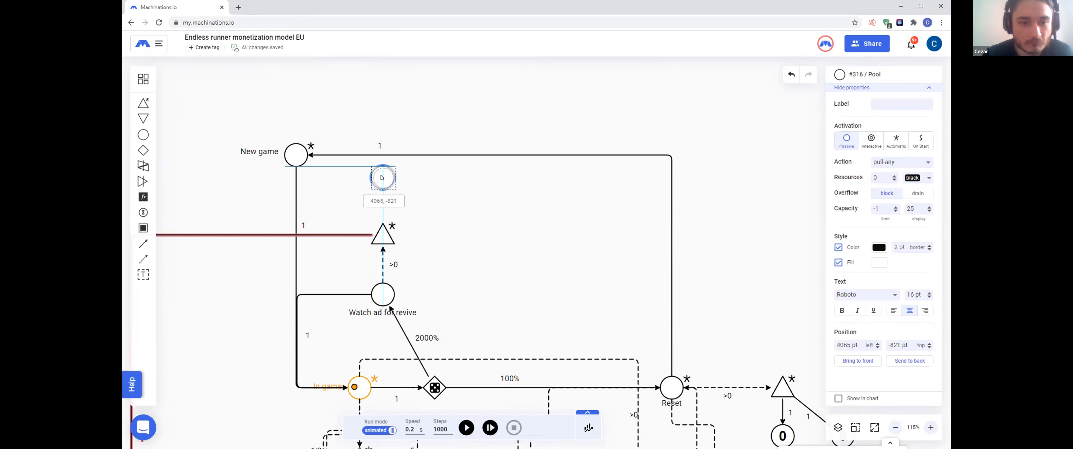
{"action": "left_click", "coordinate": [407, 198]}
{"action": "mouse_move", "coordinate": [143, 243]}
{"action": "left_mouse_down"}
{"action": "mouse_move", "coordinate": [397, 233]}
{"action": "mouse_move", "coordinate": [390, 177]}
{"action": "left_mouse_up"}
{"action": "left_click", "coordinate": [390, 177]}
{"action": "type", "text": "Total ads watched"}
{"action": "left_click", "coordinate": [558, 242]}
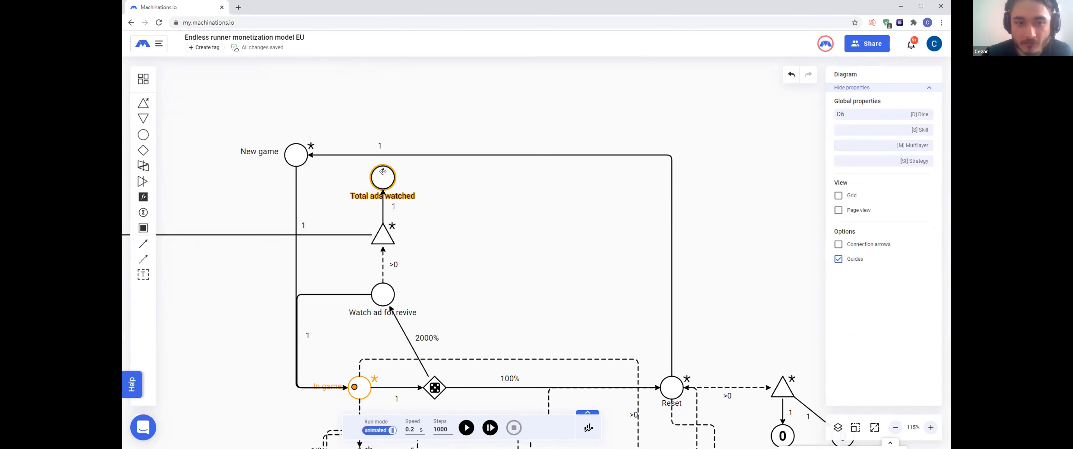
Step: Set the display capacity of the Total ads watched pool to -1
{"action": "left_click", "coordinate": [383, 171]}
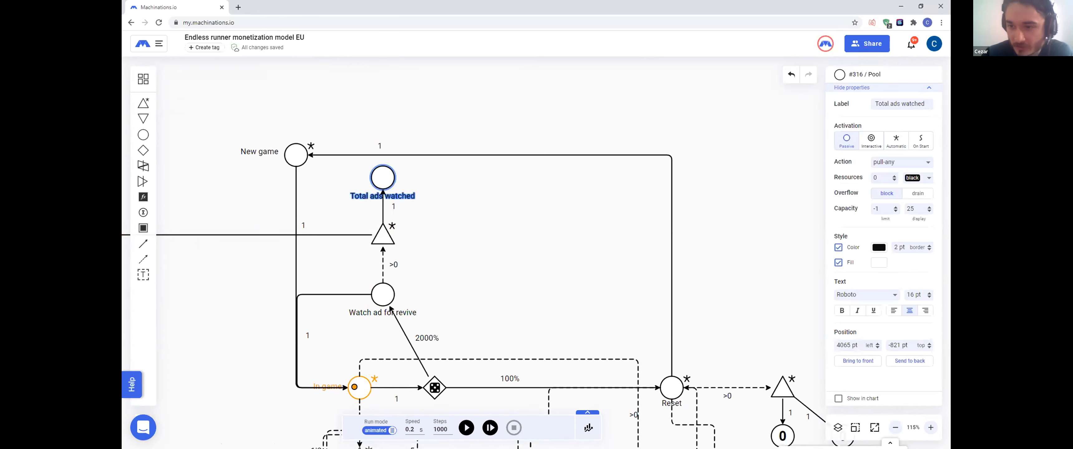
{"action": "double_click", "coordinate": [910, 208]}
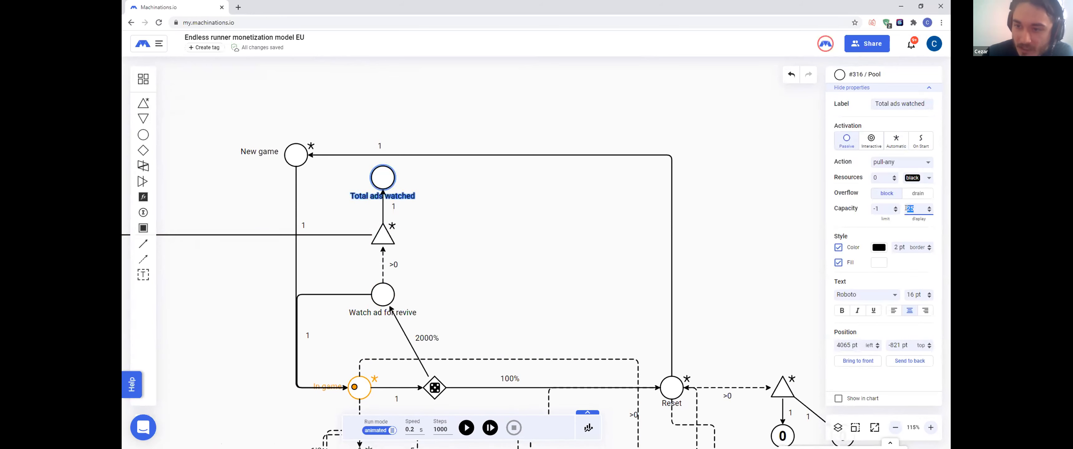
{"action": "type", "text": "-1"}
{"action": "key", "text": "Return"}
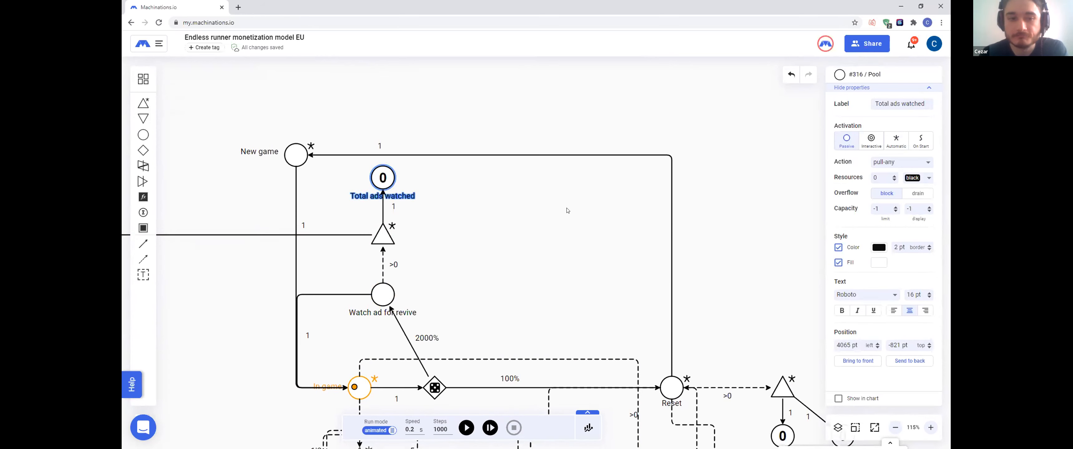
Step: Add a pool to the right of Watch ad for revive and connect the source above to it with a resource connection
{"action": "left_click", "coordinate": [566, 211]}
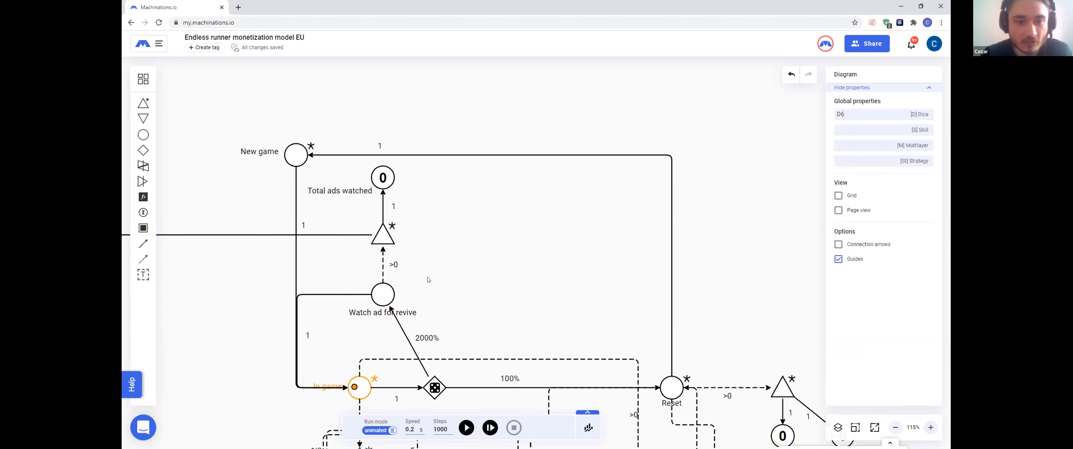
{"action": "left_click_drag", "start_coordinate": [142, 133], "coordinate": [447, 290]}
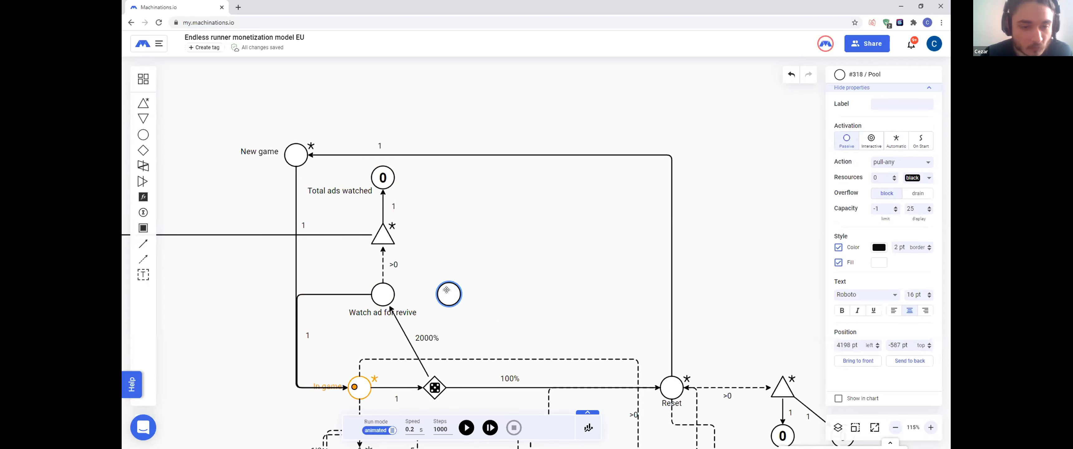
{"action": "mouse_move", "coordinate": [395, 237]}
{"action": "left_mouse_down"}
{"action": "mouse_move", "coordinate": [433, 289]}
{"action": "mouse_move", "coordinate": [448, 291]}
{"action": "left_mouse_up"}
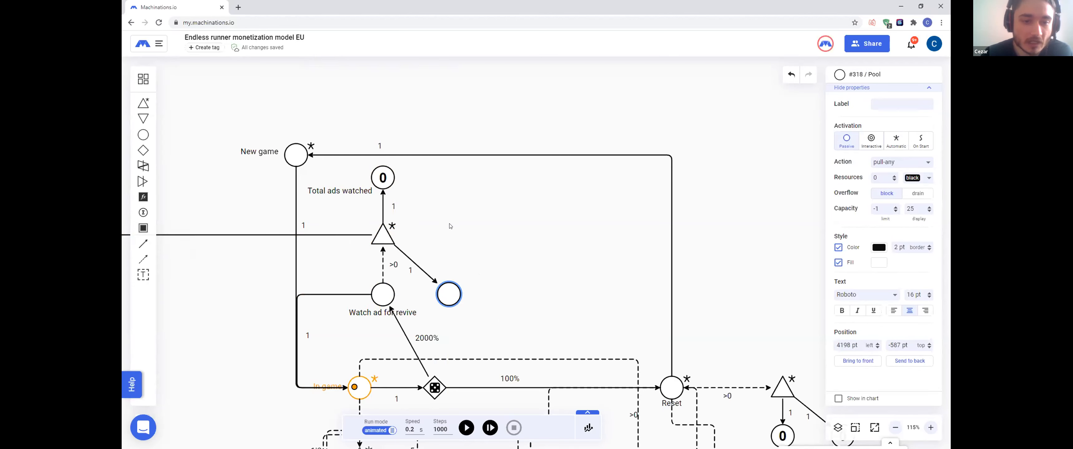
Step: Label the new pool "Ads watched during this run" and place the label above it
{"action": "left_click", "coordinate": [888, 103]}
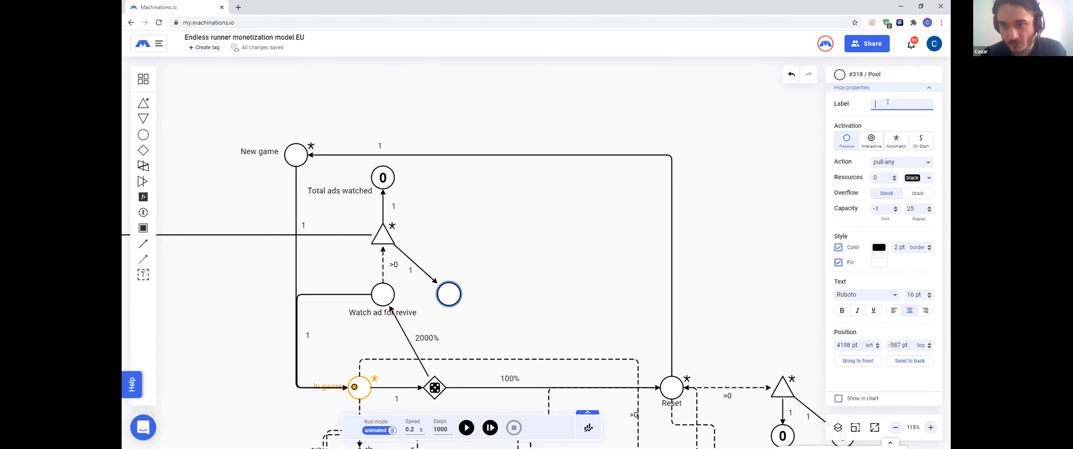
{"action": "type", "text": "Ads wa"}
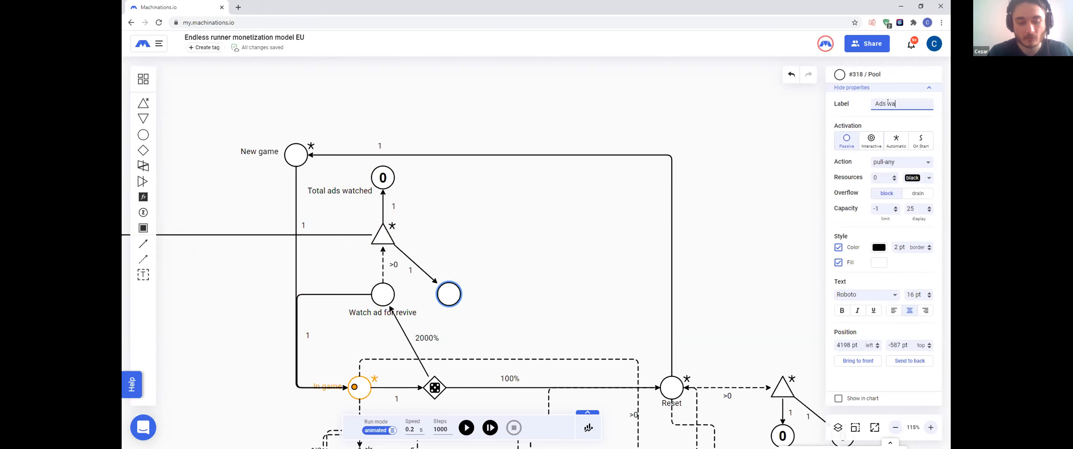
{"action": "type", "text": "thhed "}
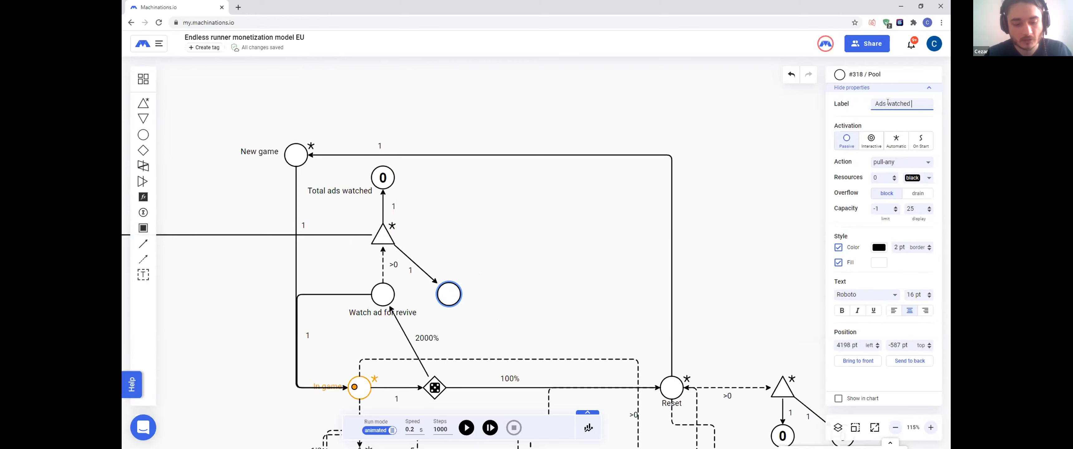
{"action": "type", "text": "during this run"}
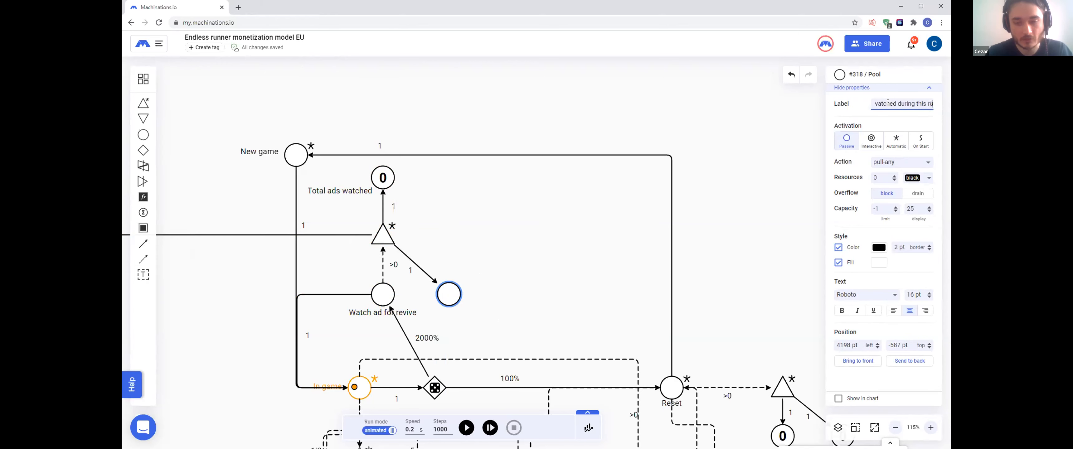
{"action": "left_click", "coordinate": [520, 237]}
{"action": "left_click_drag", "start_coordinate": [457, 311], "coordinate": [438, 279]}
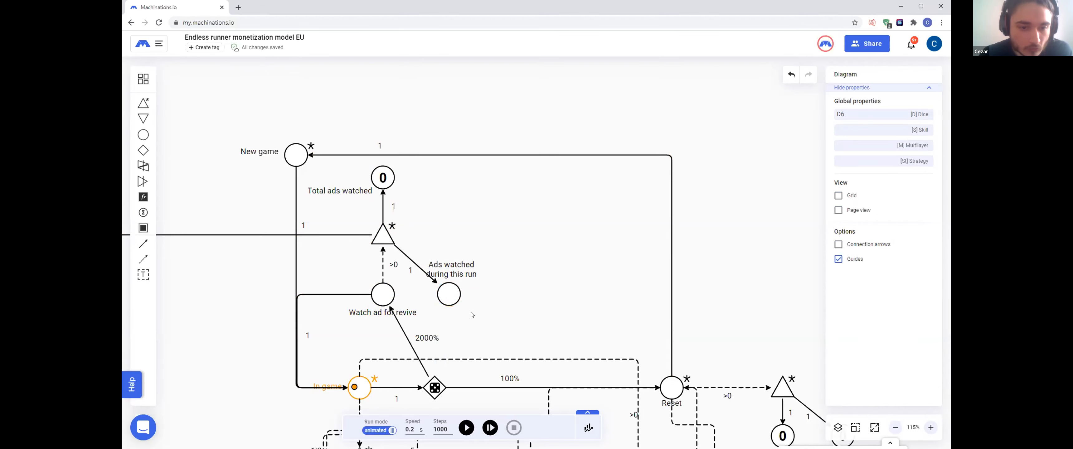
Step: Connect the Ads watched during this run pool to the 2000% connection with a state connection labelled "<1"
{"action": "left_click", "coordinate": [407, 337]}
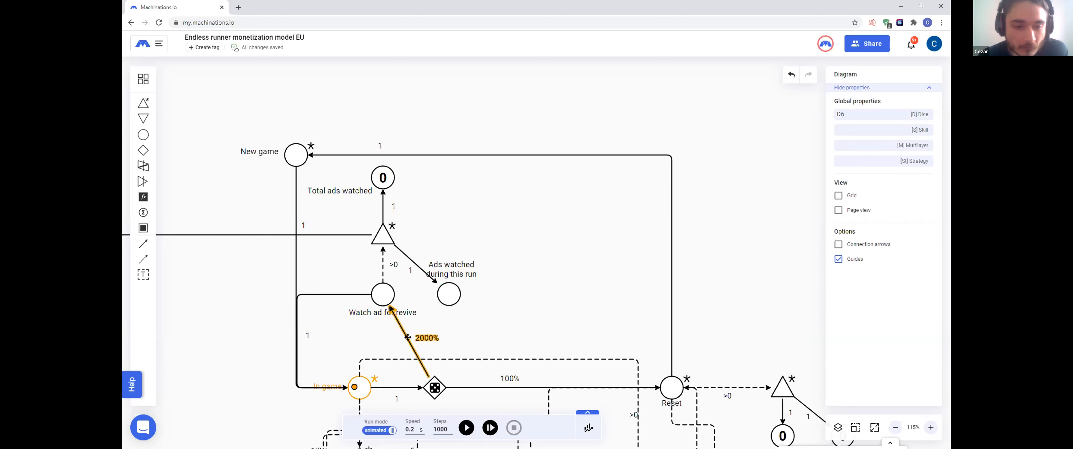
{"action": "left_click_drag", "start_coordinate": [536, 271], "coordinate": [528, 254]}
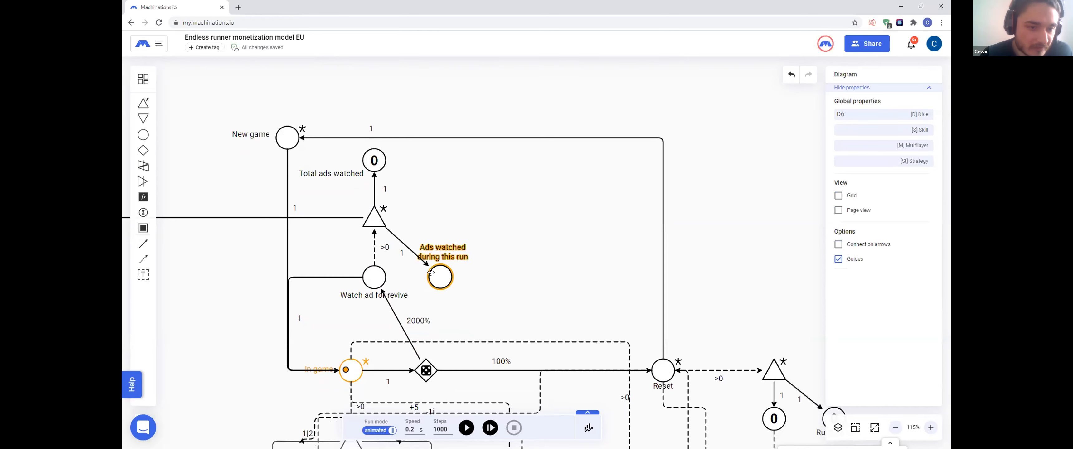
{"action": "left_click", "coordinate": [142, 259]}
{"action": "left_click_drag", "start_coordinate": [438, 280], "coordinate": [401, 330]}
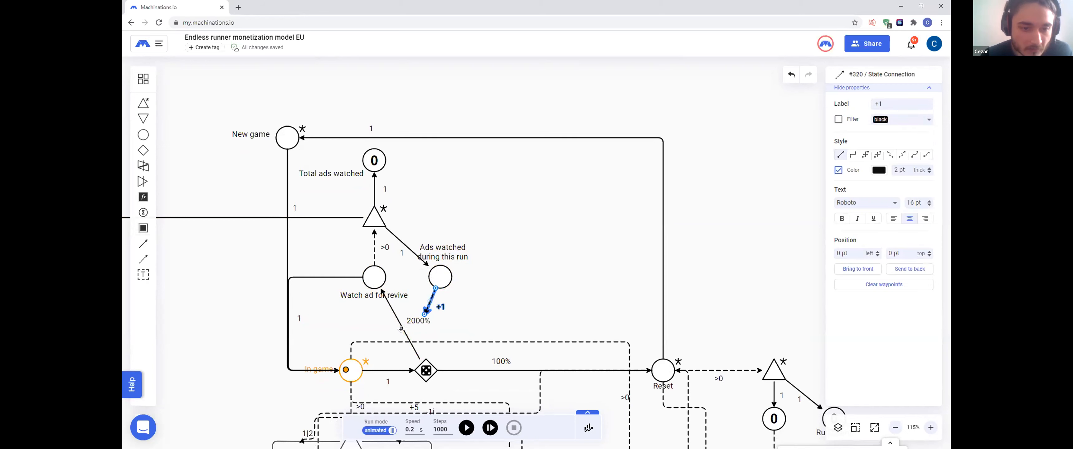
{"action": "type", "text": "<1"}
{"action": "left_click", "coordinate": [458, 214]}
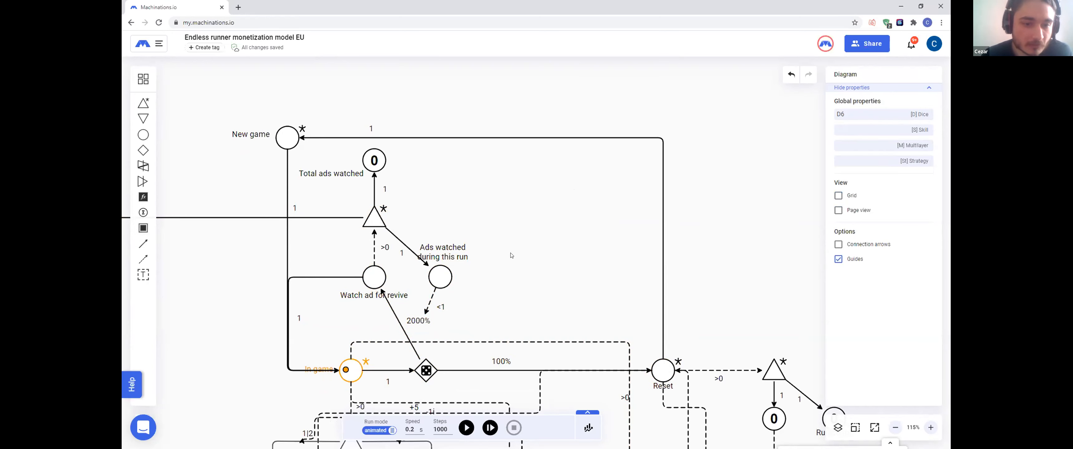
Step: Set the simulation speed to 0.5 s
{"action": "left_click_drag", "start_coordinate": [531, 227], "coordinate": [527, 231]}
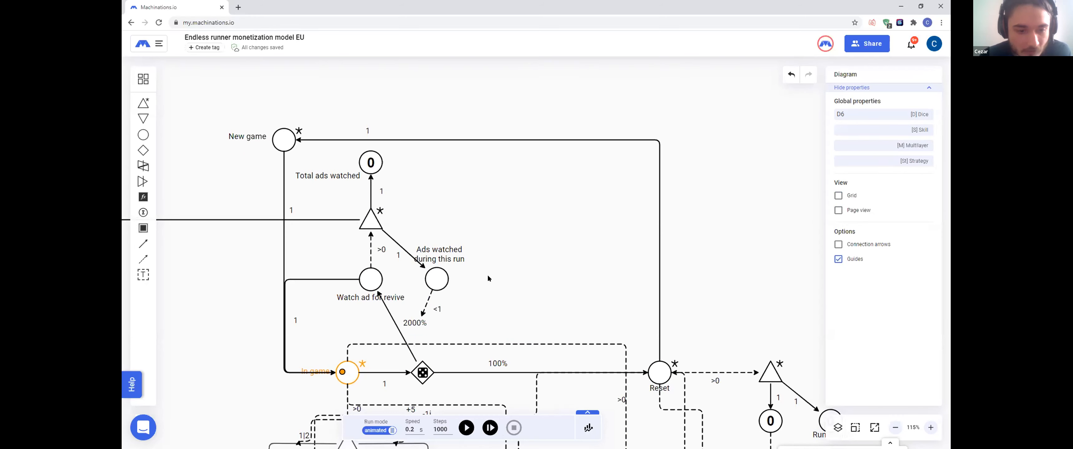
{"action": "left_click", "coordinate": [411, 429]}
{"action": "left_click", "coordinate": [414, 384]}
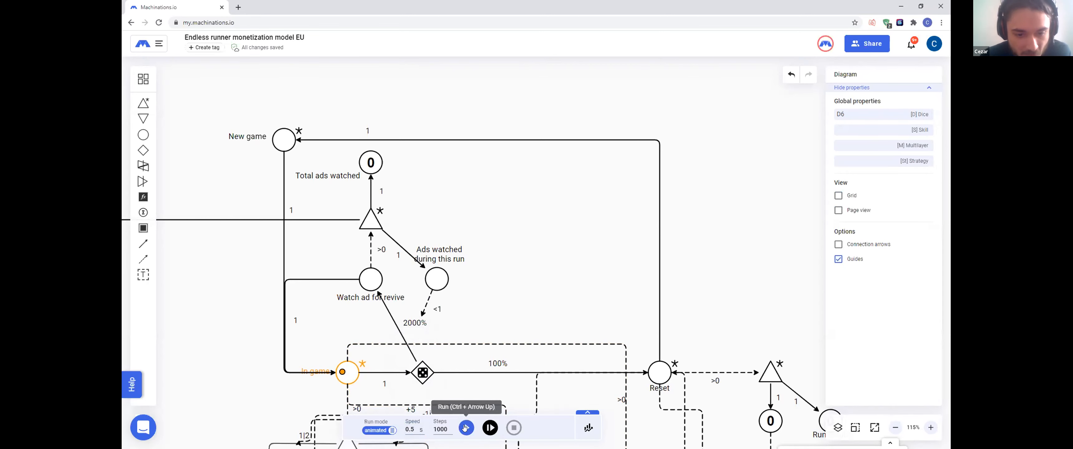
Step: Run the simulation to check how the two ad counters behave across runs, and reset it
{"action": "scroll", "coordinate": [434, 303], "scroll_direction": "down", "scroll_amount": 8}
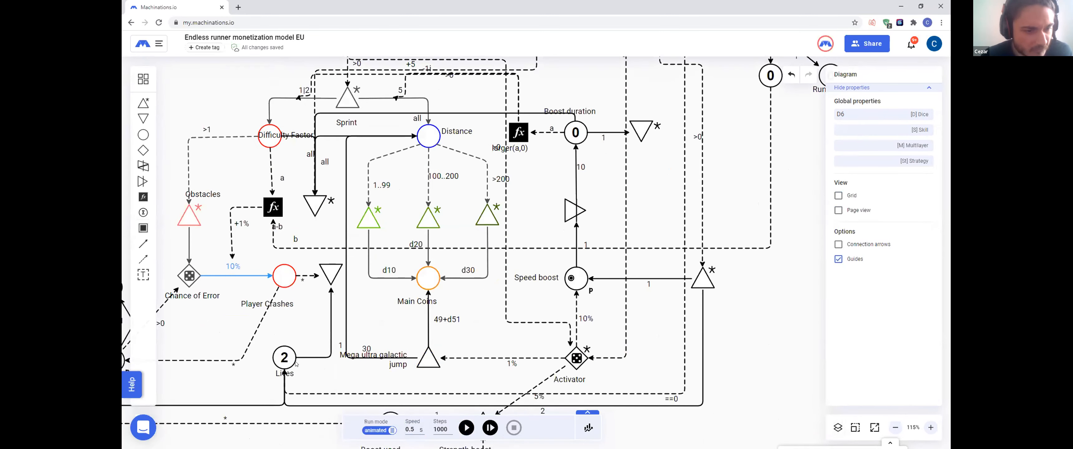
{"action": "scroll", "coordinate": [434, 303], "scroll_direction": "up", "scroll_amount": 8}
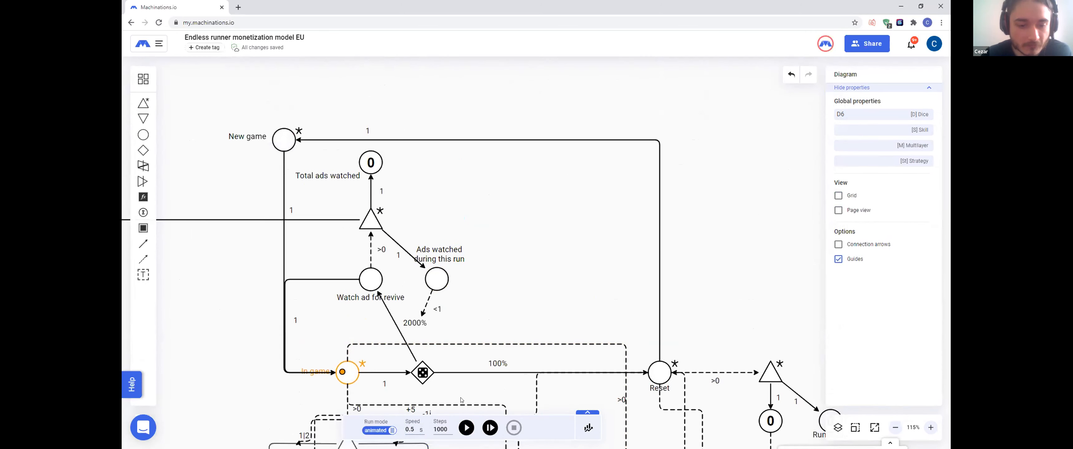
{"action": "left_click", "coordinate": [466, 428]}
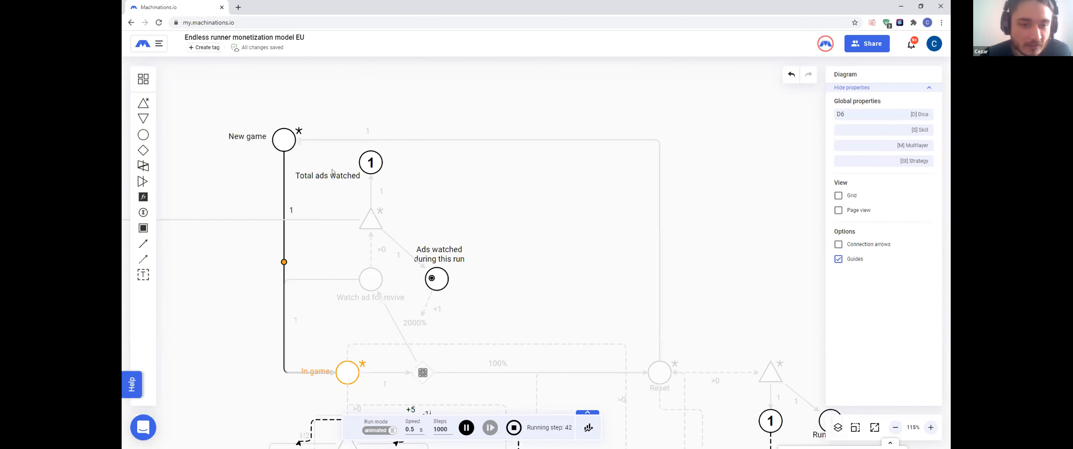
{"action": "left_click", "coordinate": [513, 428]}
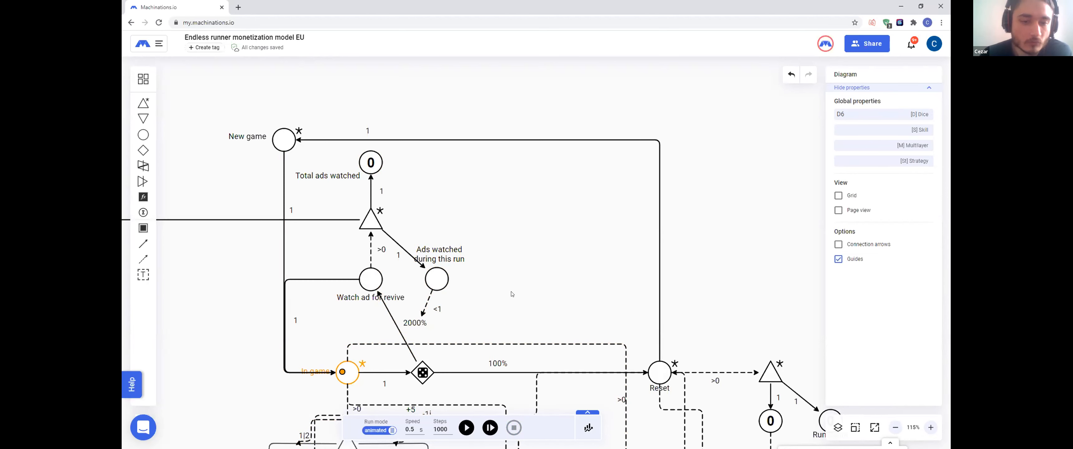
Step: Add an automatic drain near the Ads watched during this run pool and trigger it from Reset with a ">0" state connection
{"action": "left_click_drag", "start_coordinate": [143, 119], "coordinate": [477, 323]}
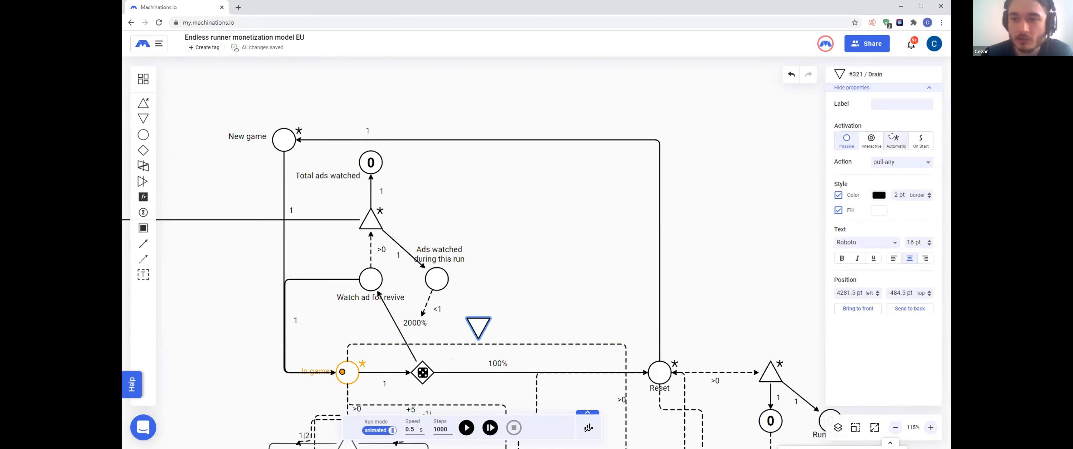
{"action": "left_click", "coordinate": [896, 140]}
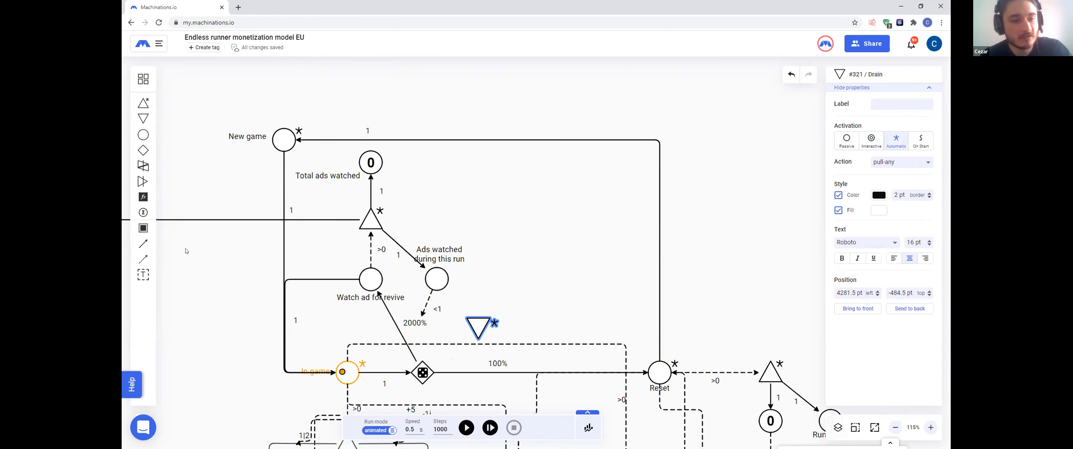
{"action": "left_click_drag", "start_coordinate": [141, 253], "coordinate": [483, 328]}
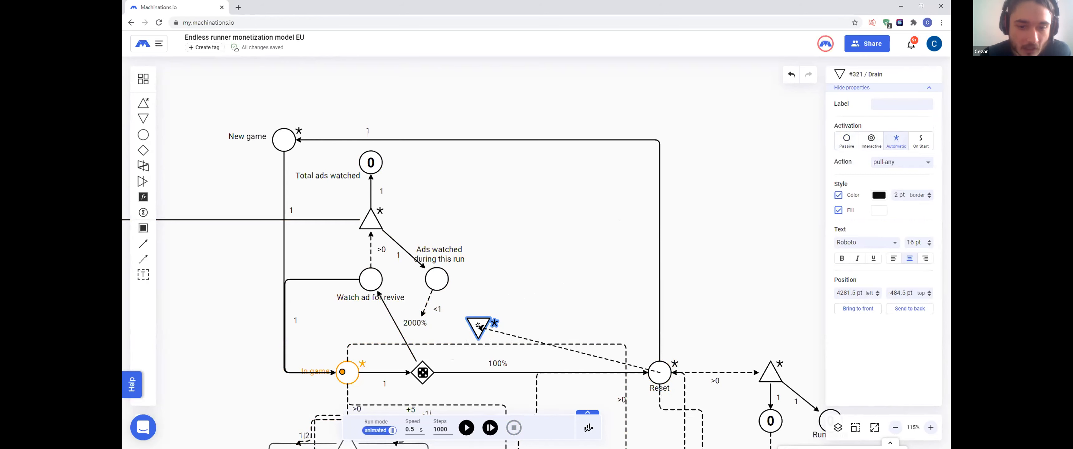
{"action": "left_click_drag", "start_coordinate": [574, 346], "coordinate": [529, 335]}
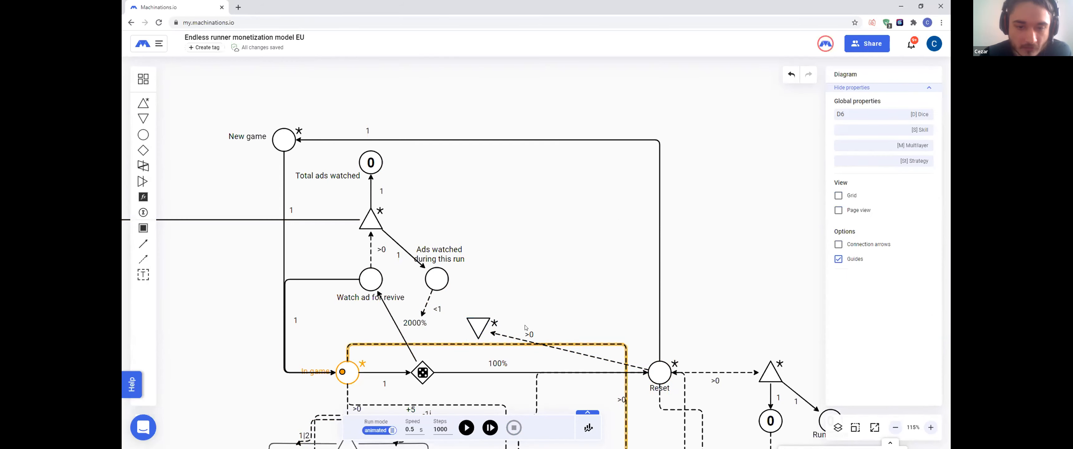
{"action": "left_click", "coordinate": [533, 331]}
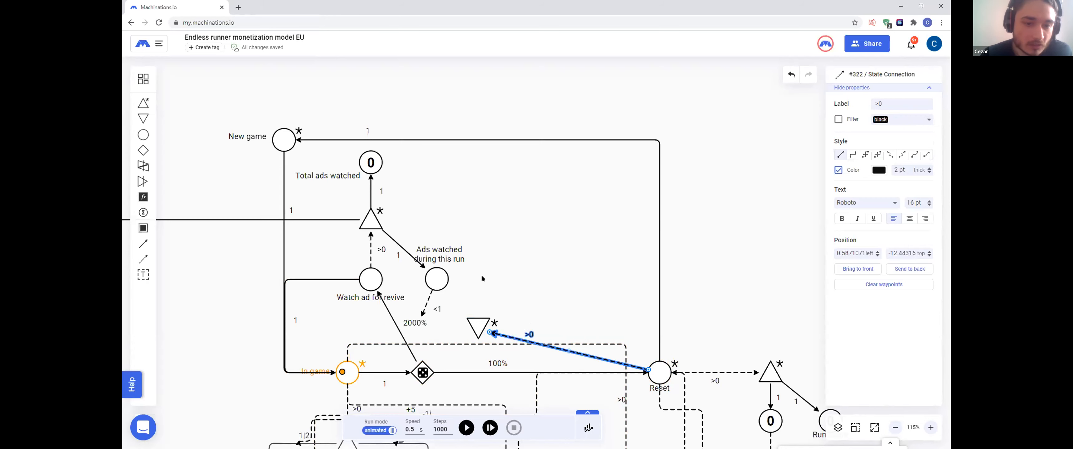
Step: Connect the Ads watched during this run pool to the drain with a resource connection labelled "all"
{"action": "left_click", "coordinate": [141, 242]}
{"action": "left_click_drag", "start_coordinate": [439, 282], "coordinate": [479, 326]}
{"action": "left_click", "coordinate": [495, 265]}
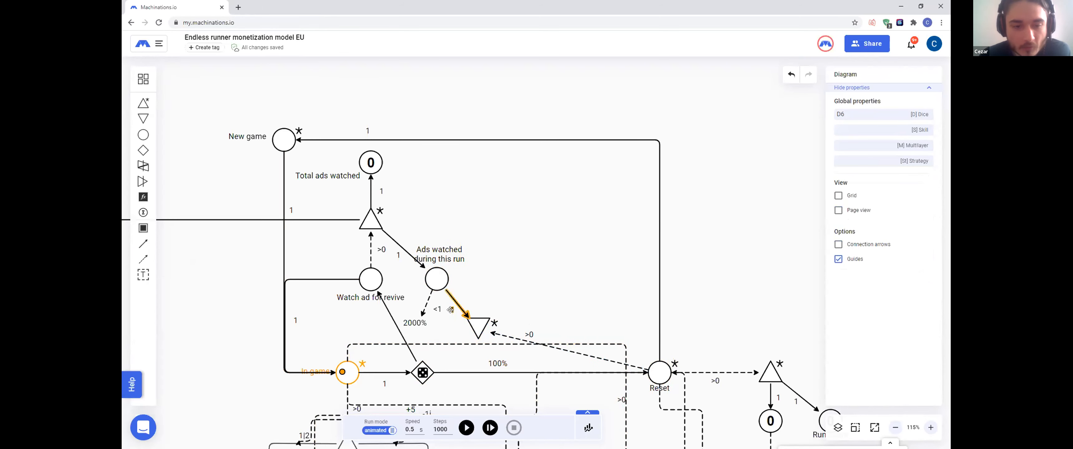
{"action": "left_click", "coordinate": [457, 301]}
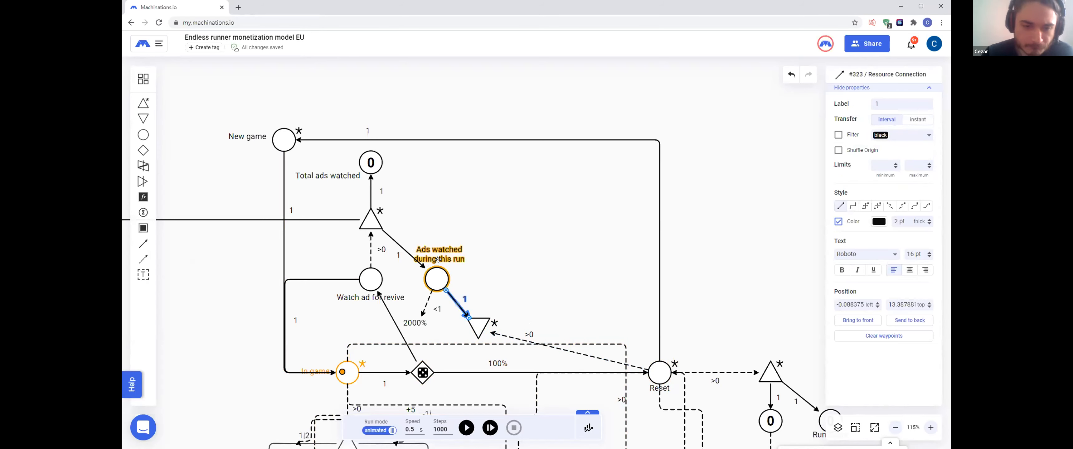
{"action": "double_click", "coordinate": [877, 105]}
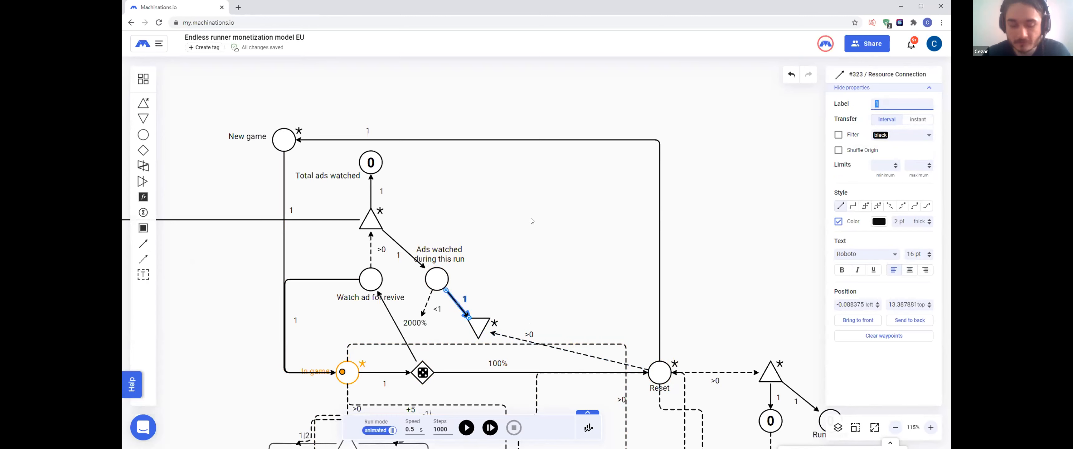
{"action": "type", "text": "all"}
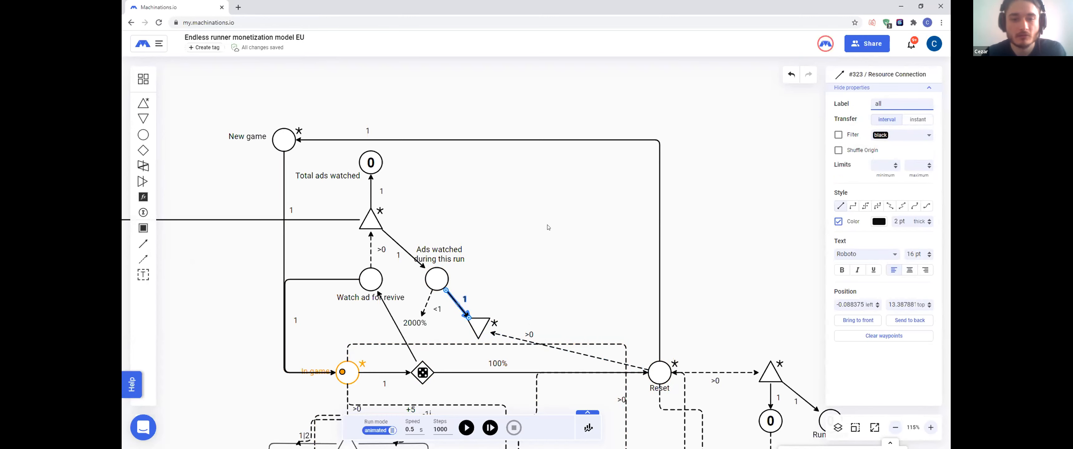
{"action": "left_click", "coordinate": [548, 228]}
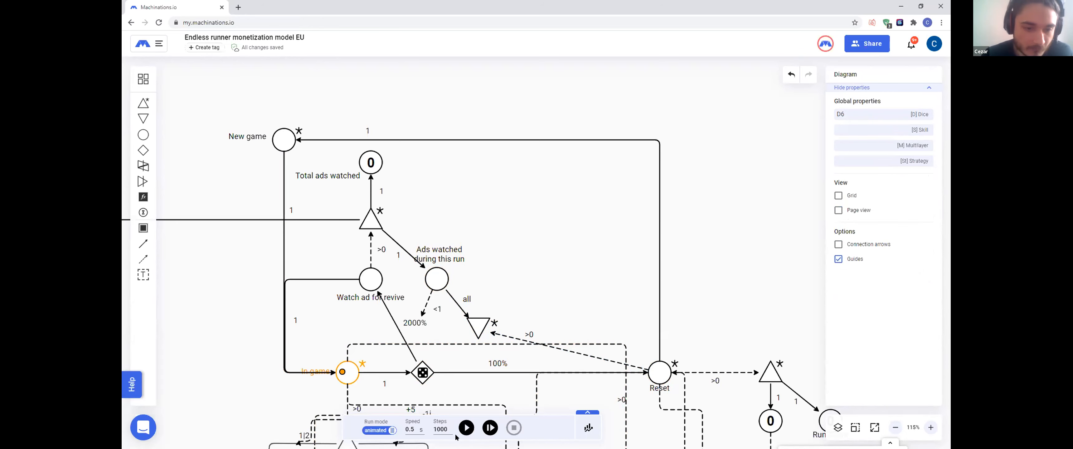
Step: Run the simulation again to check that the per-run ad counter drains on each reset, and reset the simulation
{"action": "left_click", "coordinate": [466, 427]}
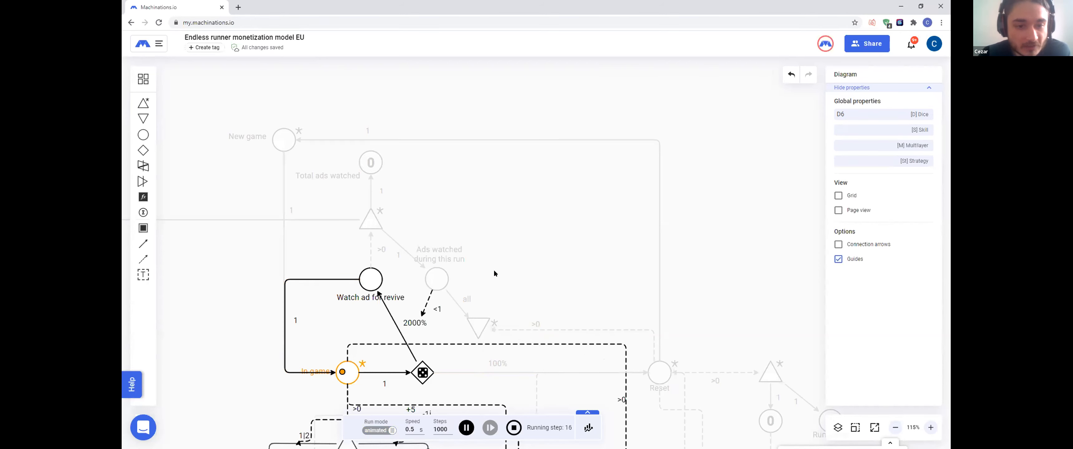
{"action": "mouse_move", "coordinate": [438, 275]}
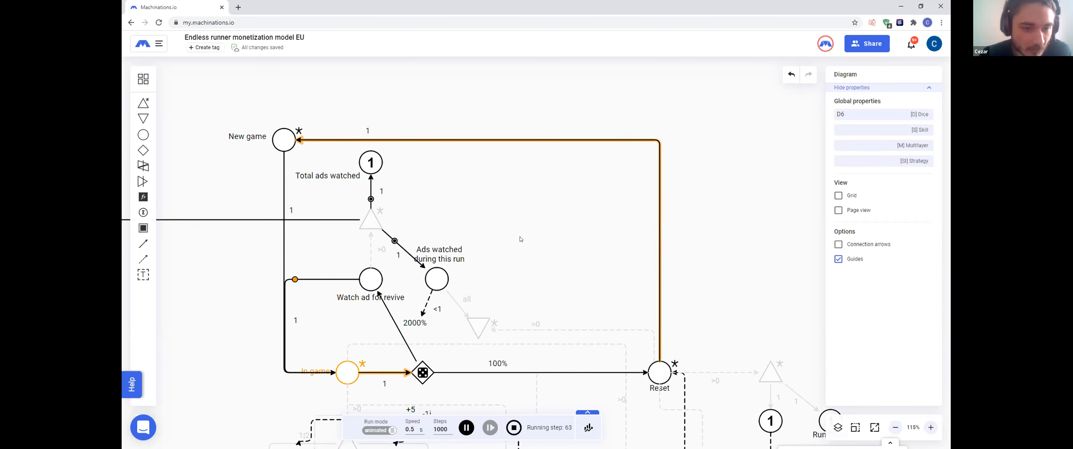
{"action": "left_click", "coordinate": [514, 427]}
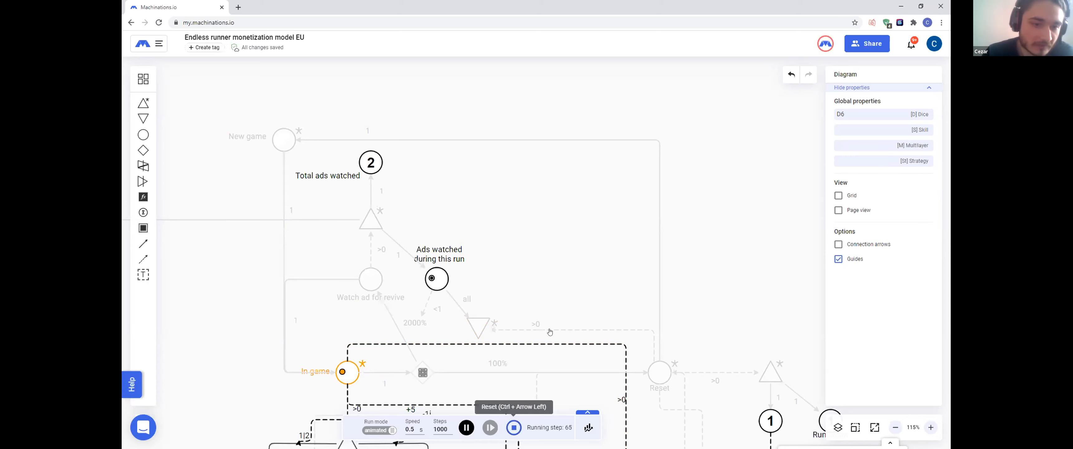
{"action": "left_click_drag", "start_coordinate": [539, 234], "coordinate": [536, 242]}
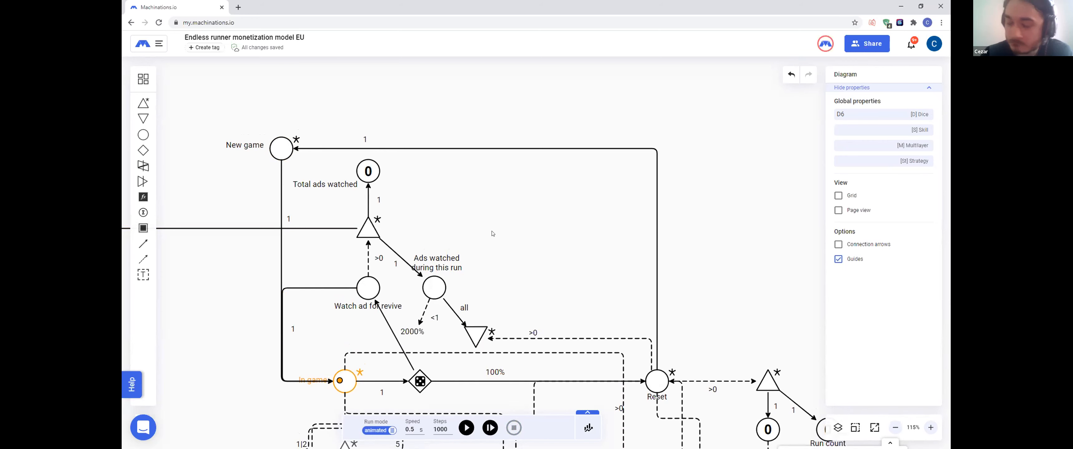
{"action": "left_click_drag", "start_coordinate": [524, 209], "coordinate": [507, 229]}
{"action": "scroll", "coordinate": [507, 228], "scroll_direction": "down", "scroll_amount": 1}
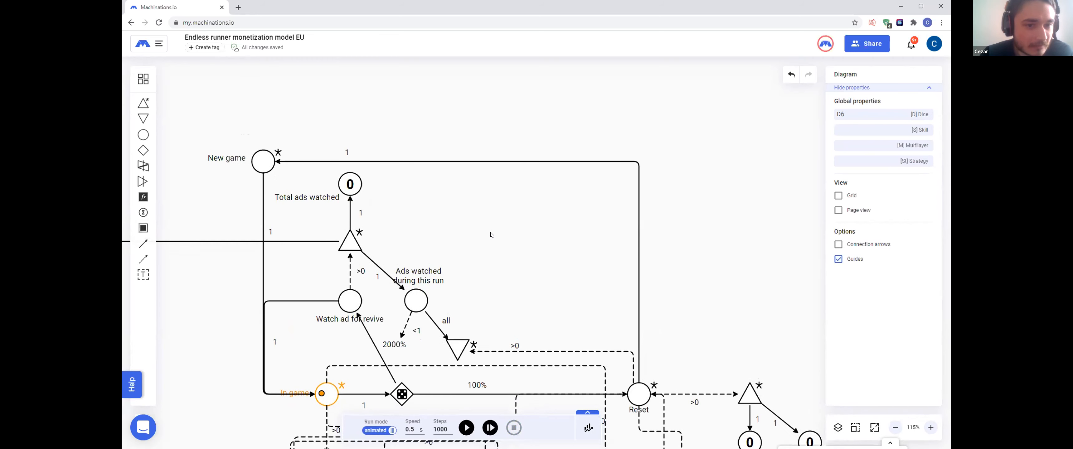
{"action": "scroll", "coordinate": [487, 233], "scroll_direction": "up", "scroll_amount": 5}
{"action": "scroll", "coordinate": [492, 235], "scroll_direction": "down", "scroll_amount": 3}
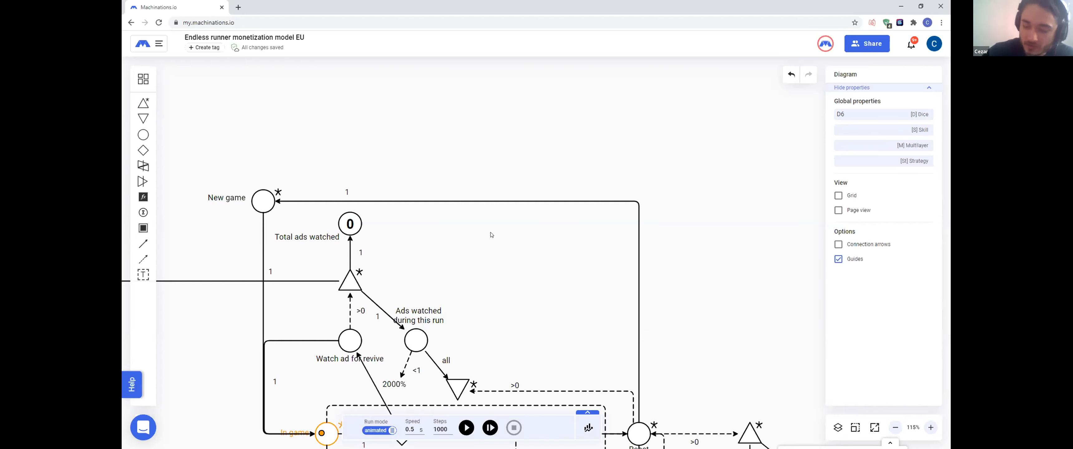
{"action": "scroll", "coordinate": [494, 237], "scroll_direction": "up", "scroll_amount": 3}
{"action": "left_click_drag", "start_coordinate": [449, 196], "coordinate": [485, 205]}
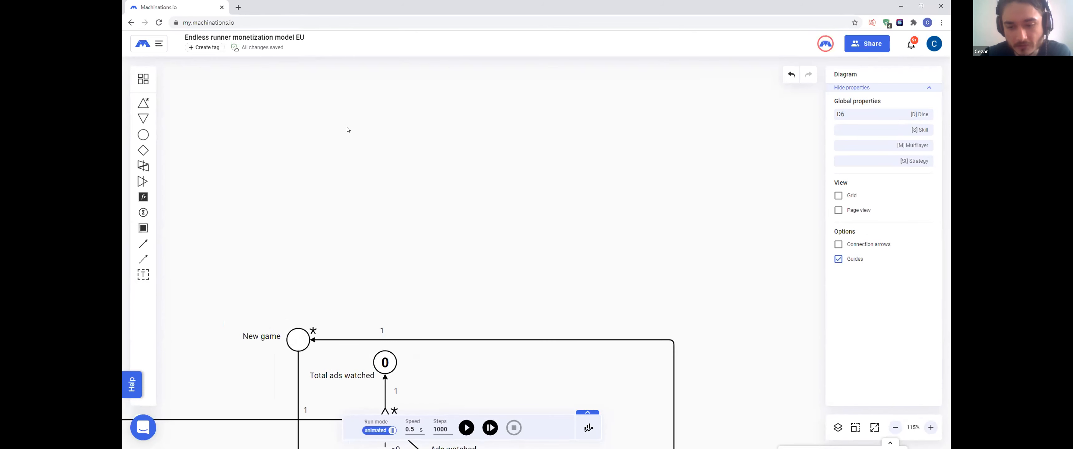
Step: Insert the Key purchase model from the team library and place it just above the New game pool
{"action": "left_click", "coordinate": [145, 79]}
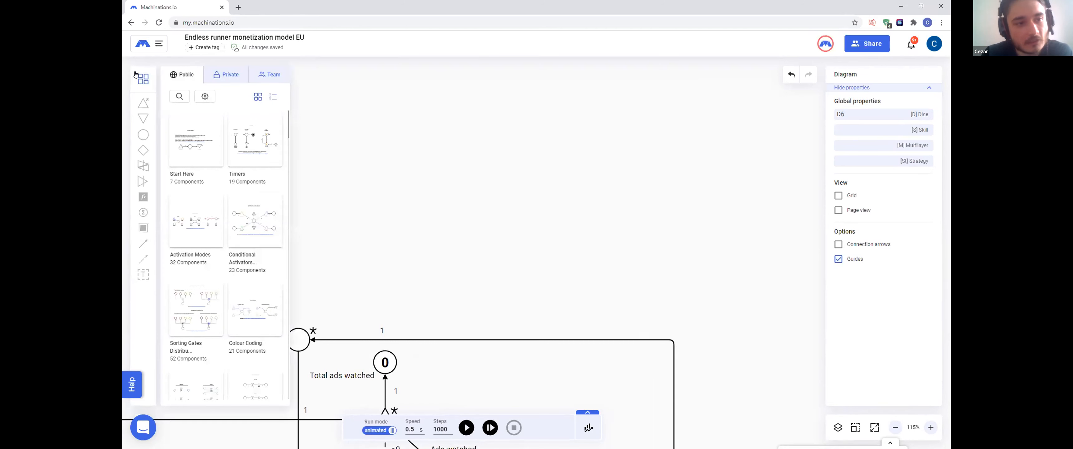
{"action": "left_click", "coordinate": [264, 76]}
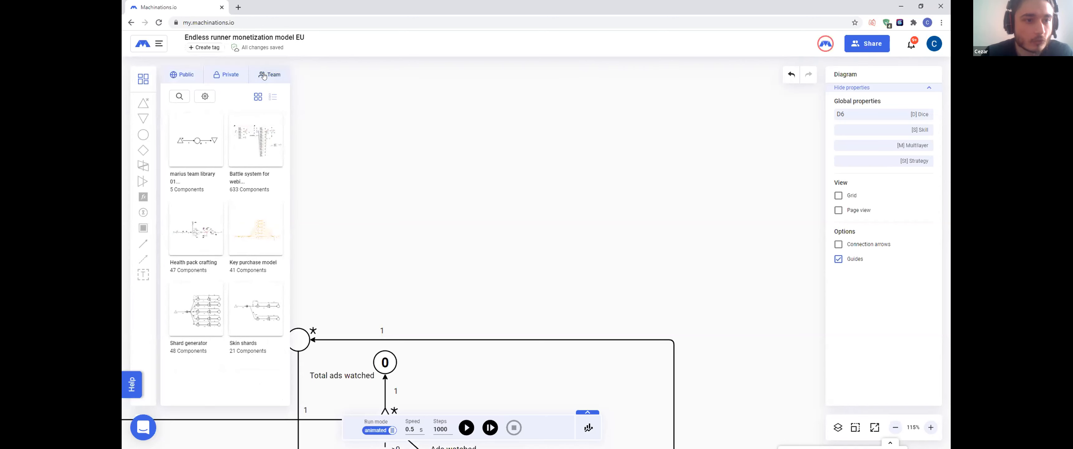
{"action": "mouse_move", "coordinate": [189, 132]}
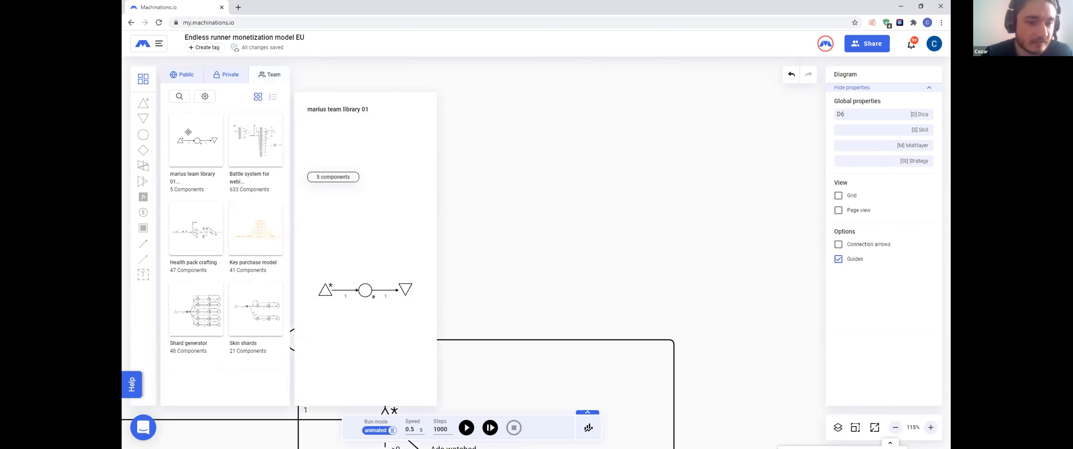
{"action": "mouse_move", "coordinate": [187, 222]}
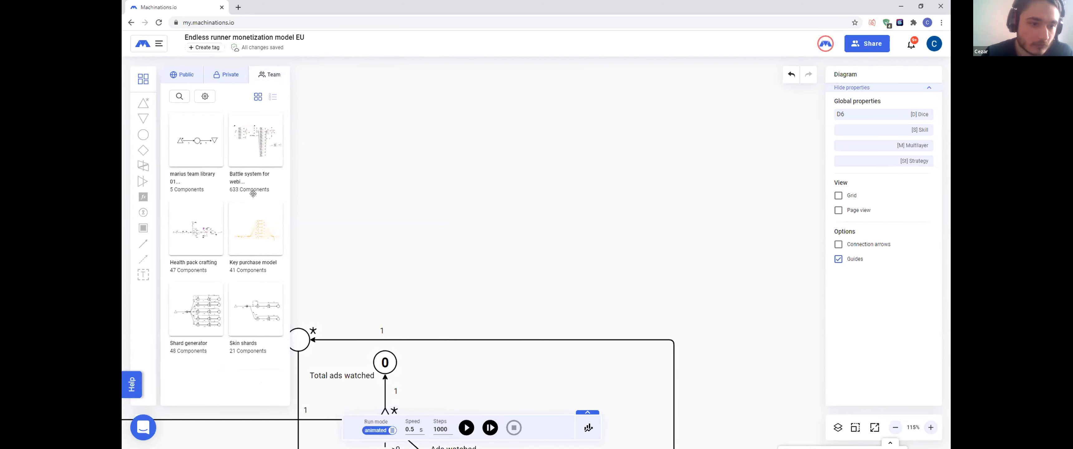
{"action": "mouse_move", "coordinate": [254, 227]}
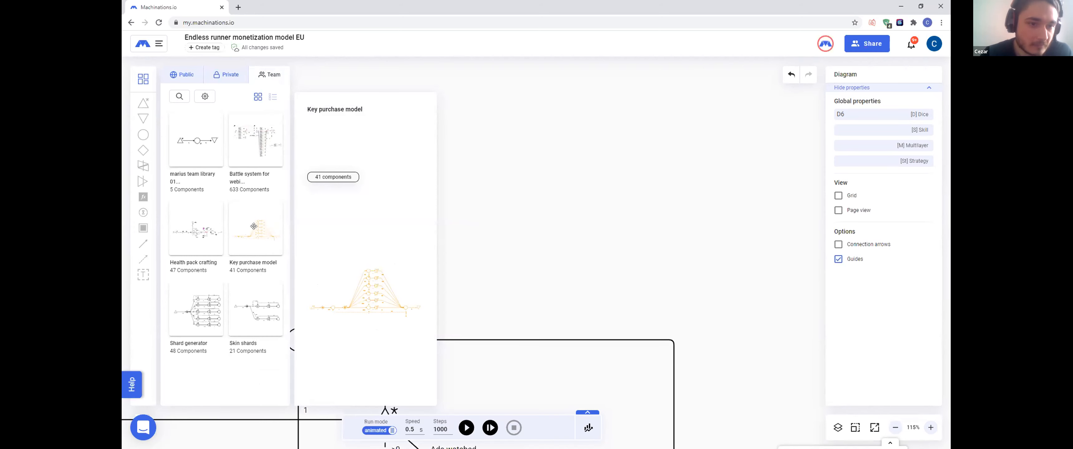
{"action": "left_click_drag", "start_coordinate": [254, 226], "coordinate": [420, 175]}
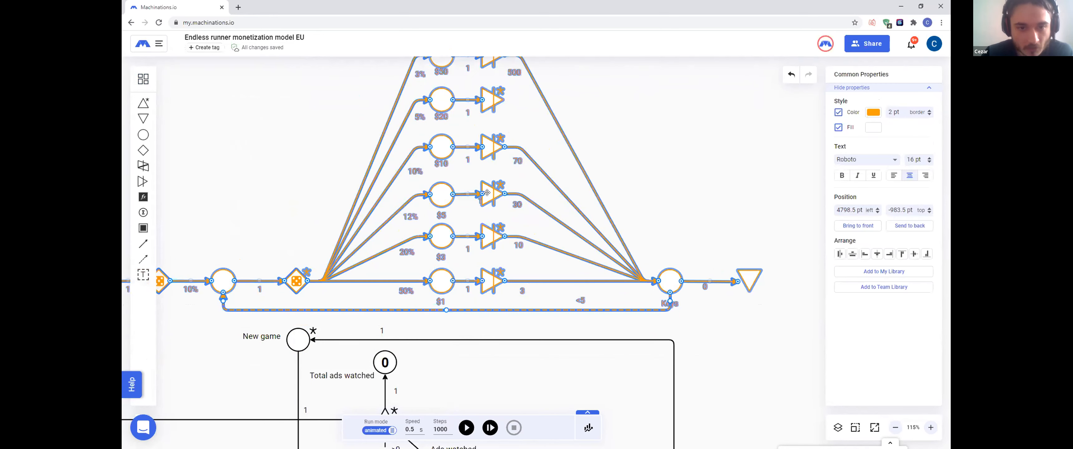
{"action": "left_click_drag", "start_coordinate": [523, 196], "coordinate": [563, 185]}
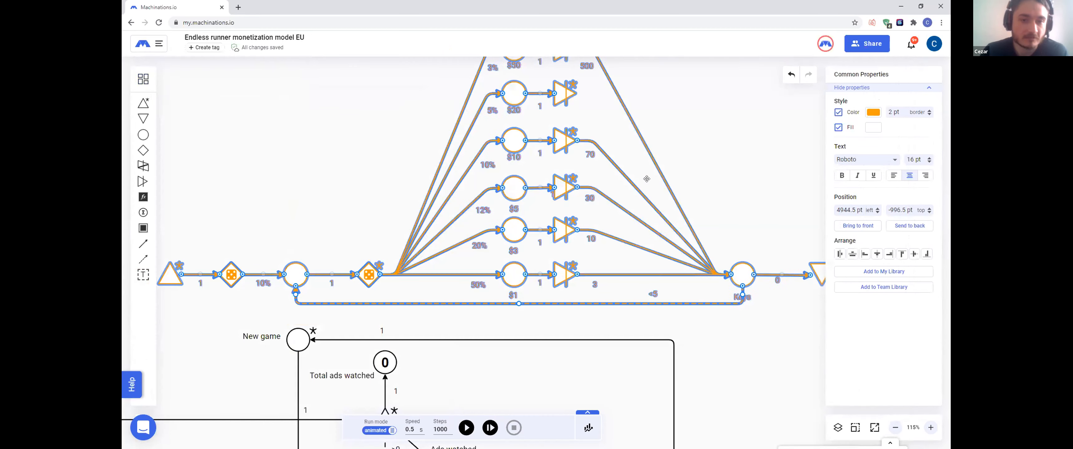
{"action": "left_click", "coordinate": [679, 171]}
Step: Connect the $20 converter to the Keys pool with a resource connection routed like its neighbours, and move its label near the converter
{"action": "scroll", "coordinate": [679, 171], "scroll_direction": "up", "scroll_amount": 2}
{"action": "scroll", "coordinate": [679, 171], "scroll_direction": "down", "scroll_amount": 4}
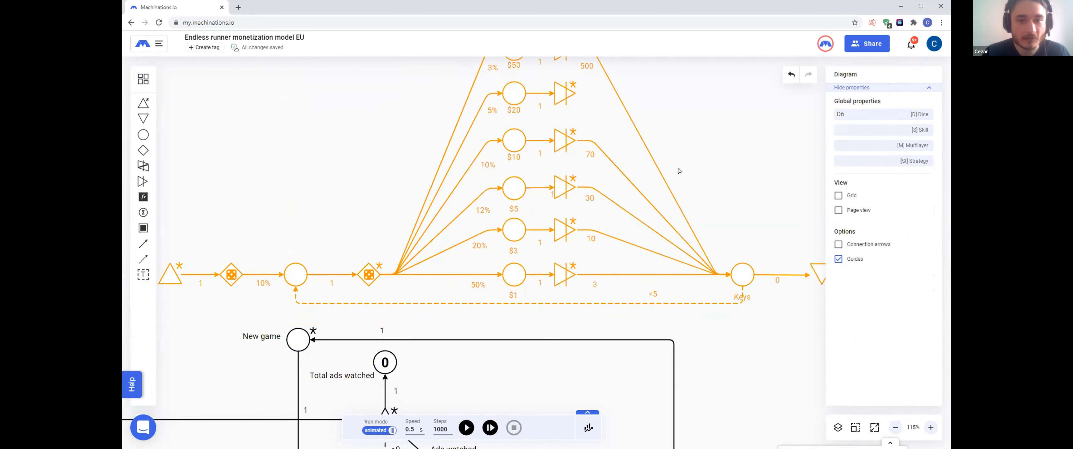
{"action": "scroll", "coordinate": [679, 171], "scroll_direction": "up", "scroll_amount": 2}
{"action": "scroll", "coordinate": [700, 192], "scroll_direction": "down", "scroll_amount": 1}
{"action": "scroll", "coordinate": [718, 215], "scroll_direction": "up", "scroll_amount": 2}
{"action": "scroll", "coordinate": [717, 214], "scroll_direction": "up", "scroll_amount": 1}
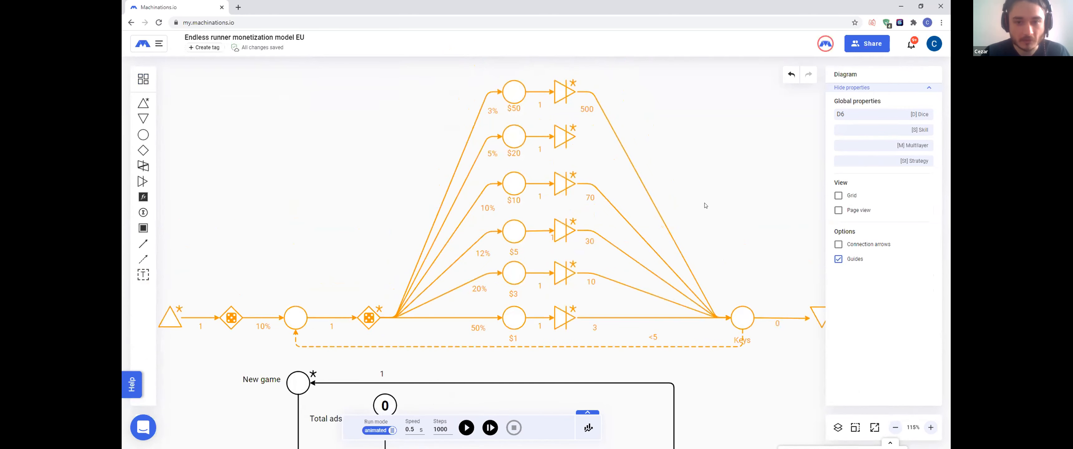
{"action": "scroll", "coordinate": [705, 204], "scroll_direction": "down", "scroll_amount": 4}
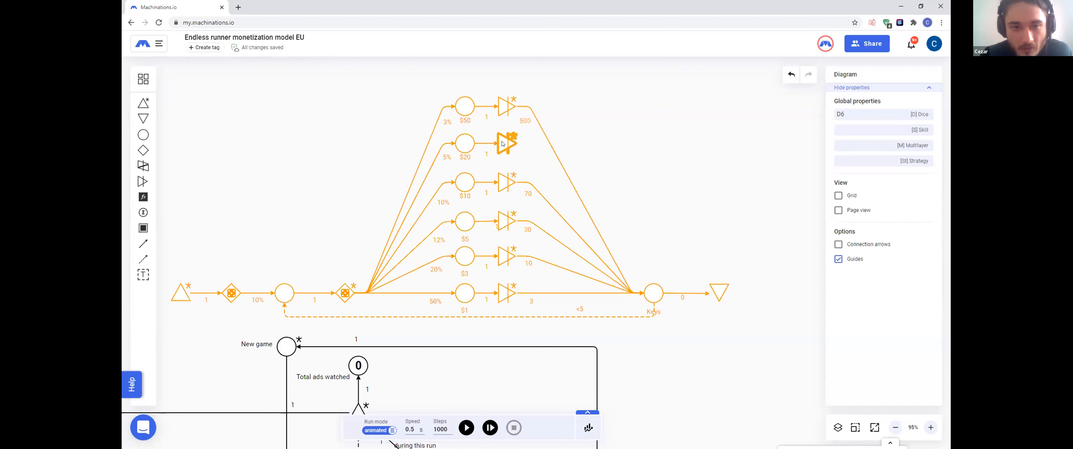
{"action": "left_click", "coordinate": [143, 243]}
{"action": "left_click_drag", "start_coordinate": [508, 143], "coordinate": [649, 291]}
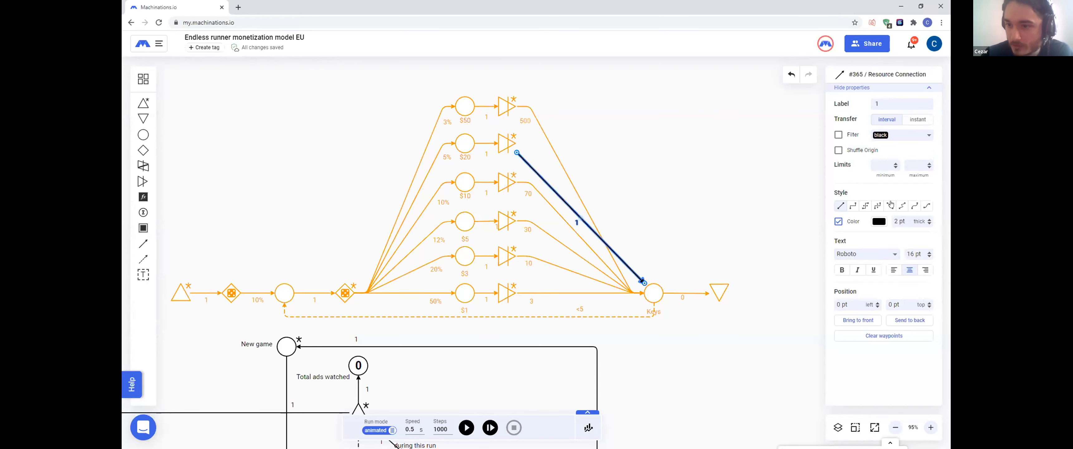
{"action": "left_click", "coordinate": [931, 206]}
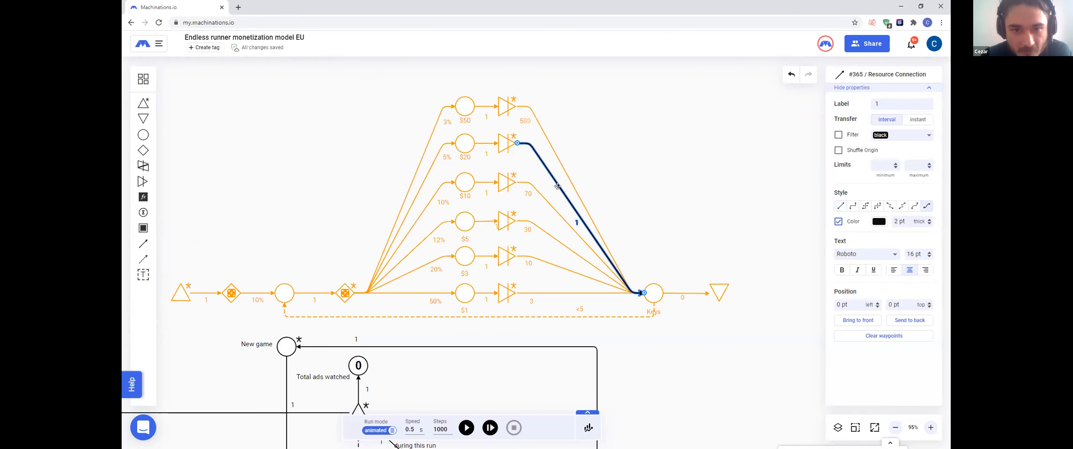
{"action": "left_click_drag", "start_coordinate": [578, 223], "coordinate": [529, 155]}
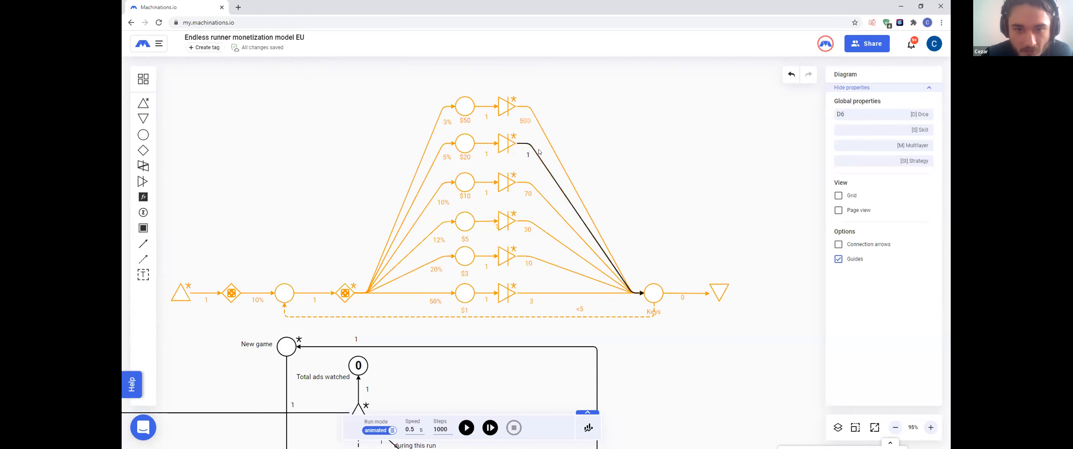
Step: Label the $20 converter's connection to Keys 150 and colour it orange (RGB 255, 152, 0)
{"action": "left_click", "coordinate": [536, 150]}
{"action": "left_click", "coordinate": [887, 108]}
{"action": "type", "text": "50"}
{"action": "left_click", "coordinate": [874, 222]}
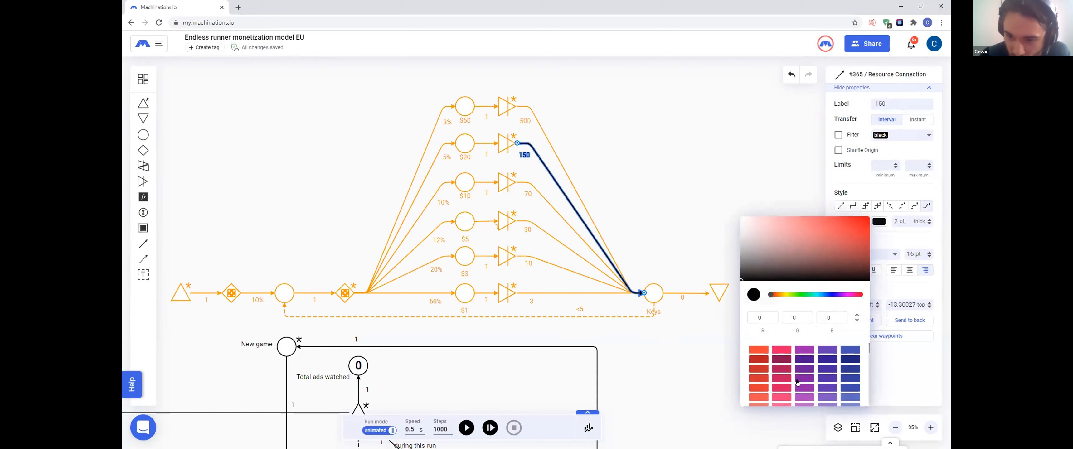
{"action": "scroll", "coordinate": [800, 378], "scroll_direction": "down", "scroll_amount": 3}
{"action": "left_click", "coordinate": [845, 378]}
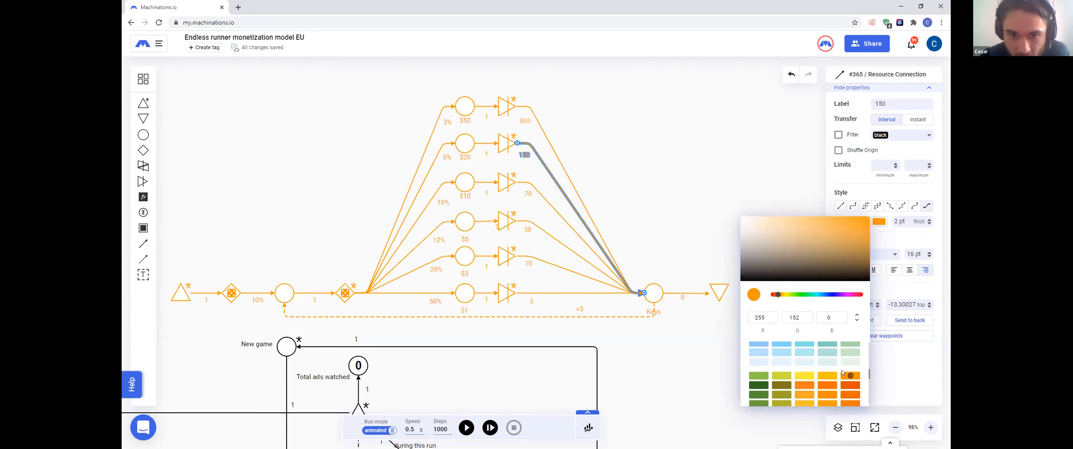
{"action": "left_click", "coordinate": [669, 210]}
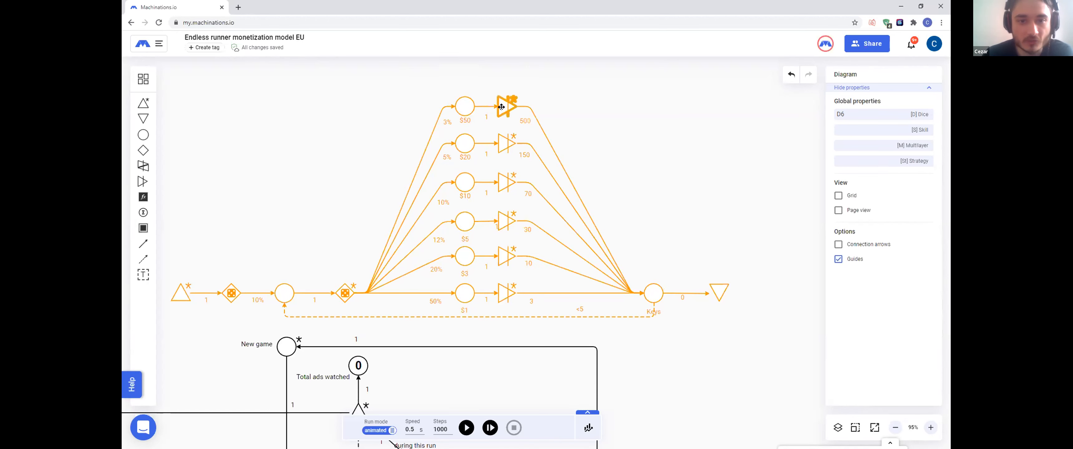
Step: Examine the Keys pool and how the key purchase model sits relative to the New game loop
{"action": "scroll", "coordinate": [660, 210], "scroll_direction": "down", "scroll_amount": 1}
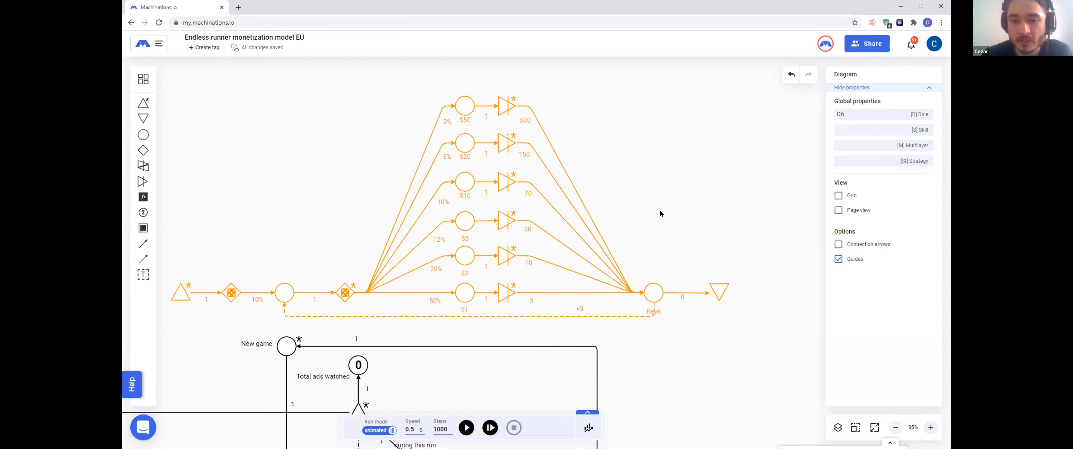
{"action": "left_click", "coordinate": [652, 246]}
{"action": "scroll", "coordinate": [650, 229], "scroll_direction": "up", "scroll_amount": 1}
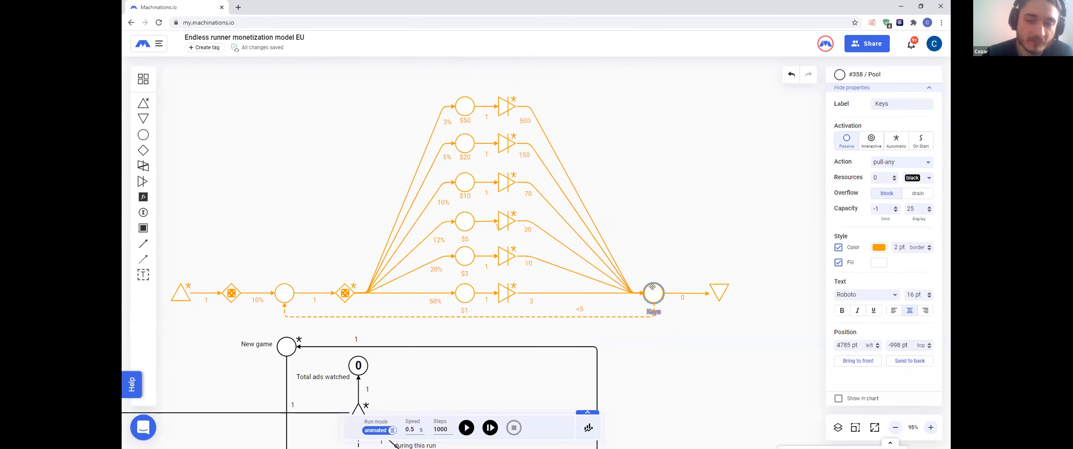
{"action": "left_click", "coordinate": [661, 239]}
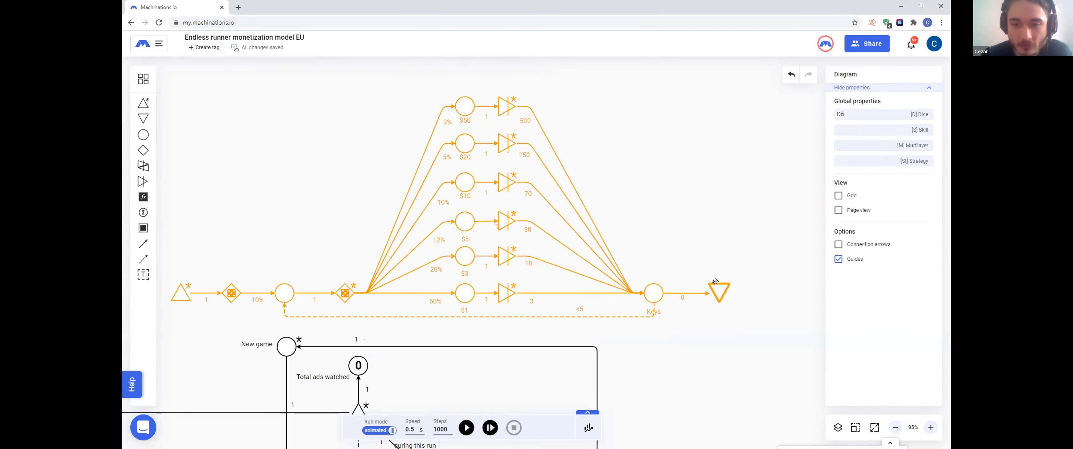
{"action": "scroll", "coordinate": [662, 231], "scroll_direction": "down", "scroll_amount": 1}
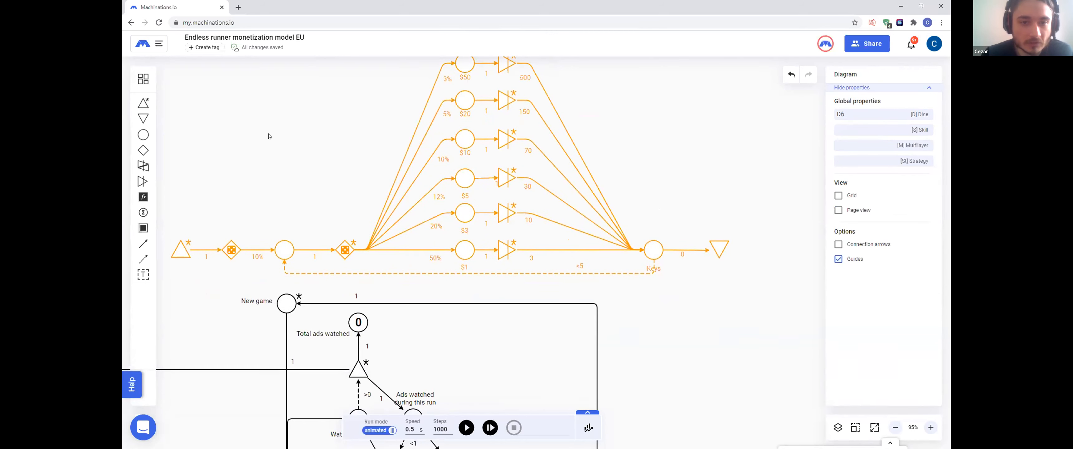
{"action": "scroll", "coordinate": [285, 212], "scroll_direction": "down", "scroll_amount": 2}
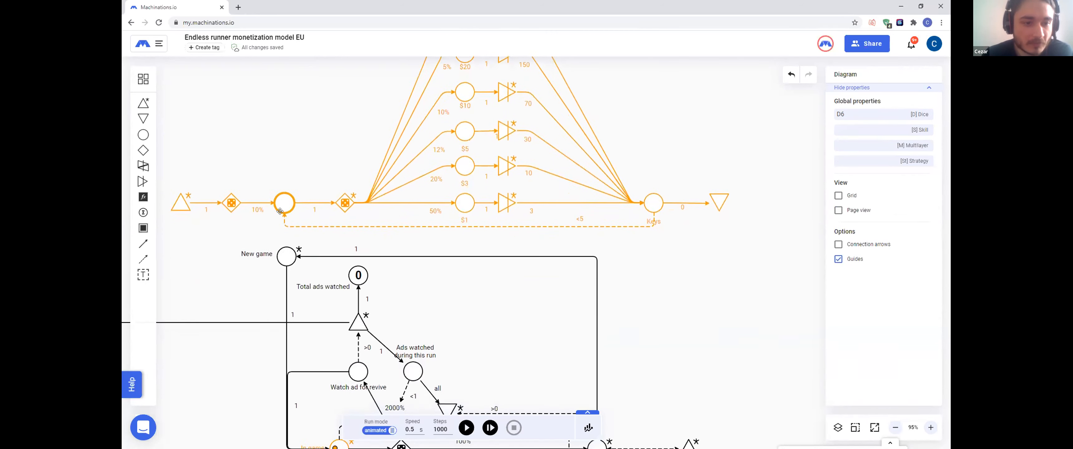
{"action": "scroll", "coordinate": [484, 329], "scroll_direction": "up", "scroll_amount": 1}
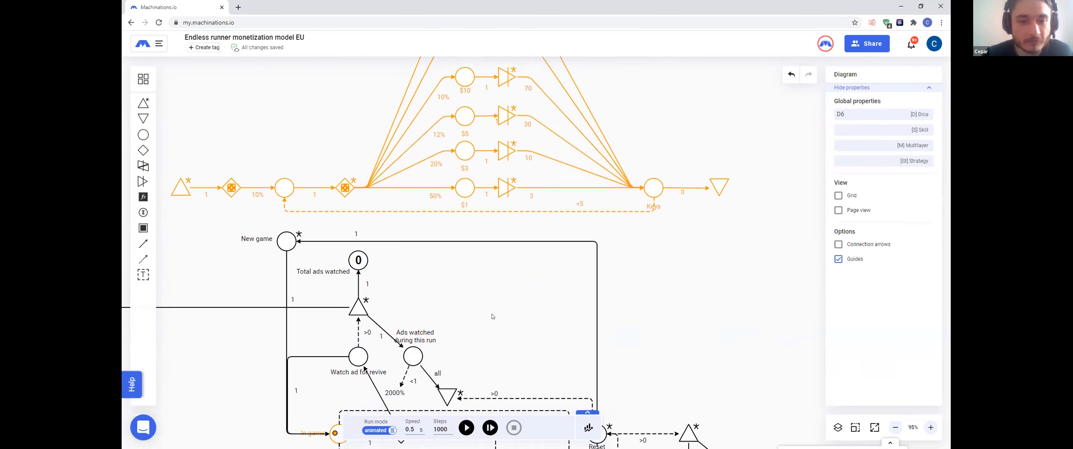
{"action": "scroll", "coordinate": [492, 317], "scroll_direction": "down", "scroll_amount": 1}
{"action": "scroll", "coordinate": [492, 317], "scroll_direction": "up", "scroll_amount": 1}
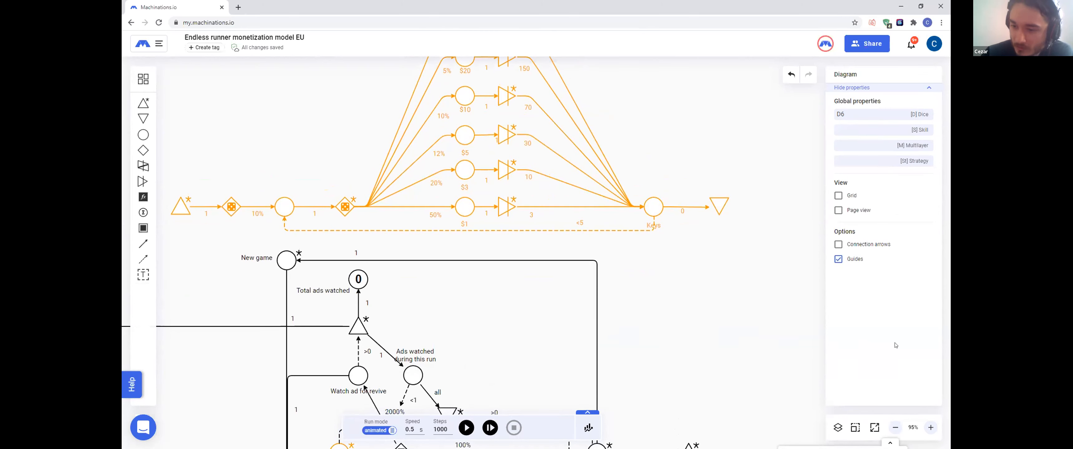
Step: Trigger the key purchase model's source from New game with a right-angled ">0" state connection
{"action": "left_click", "coordinate": [283, 259]}
{"action": "left_click_drag", "start_coordinate": [283, 259], "coordinate": [188, 210]}
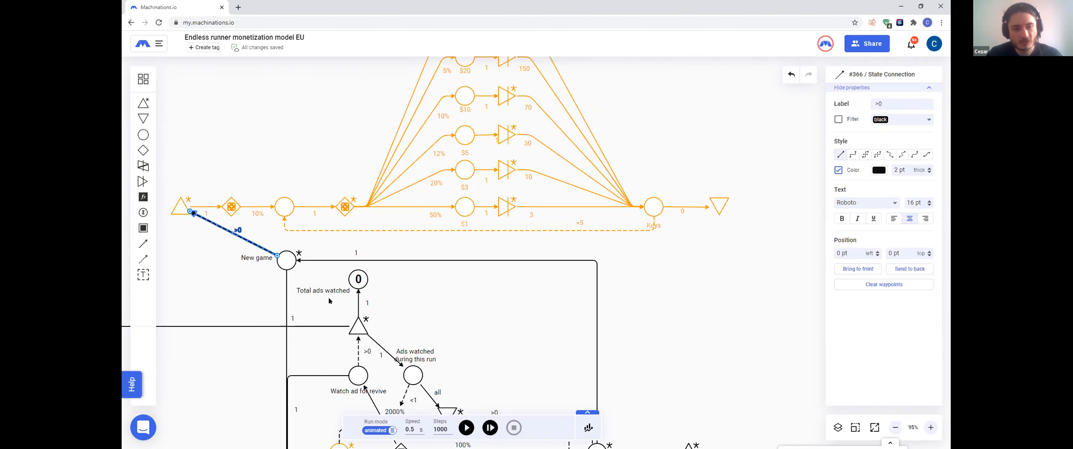
{"action": "scroll", "coordinate": [291, 405], "scroll_direction": "down", "scroll_amount": 3}
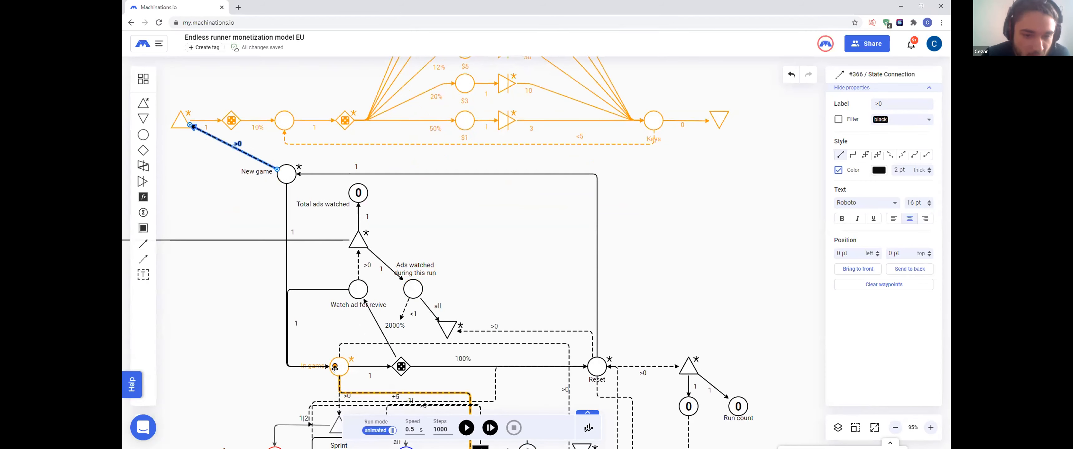
{"action": "scroll", "coordinate": [511, 280], "scroll_direction": "up", "scroll_amount": 1}
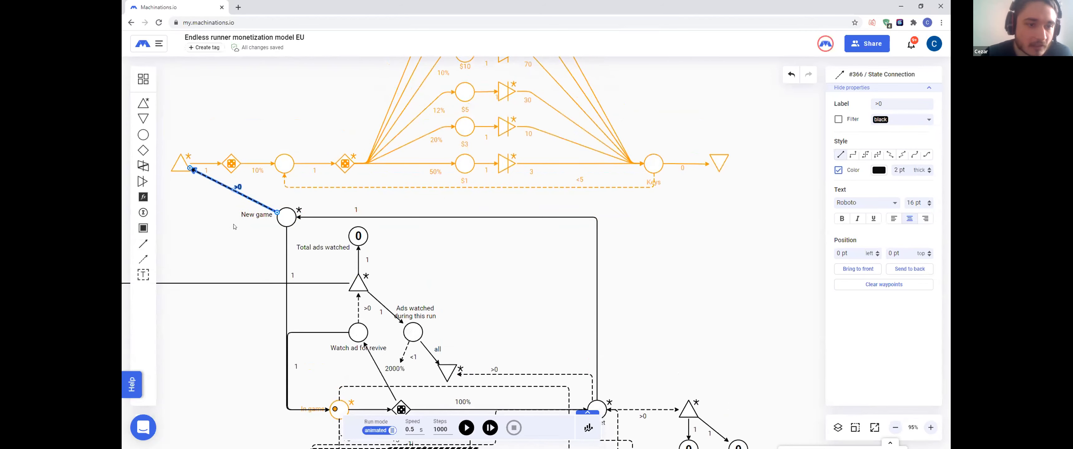
{"action": "scroll", "coordinate": [250, 246], "scroll_direction": "up", "scroll_amount": 1}
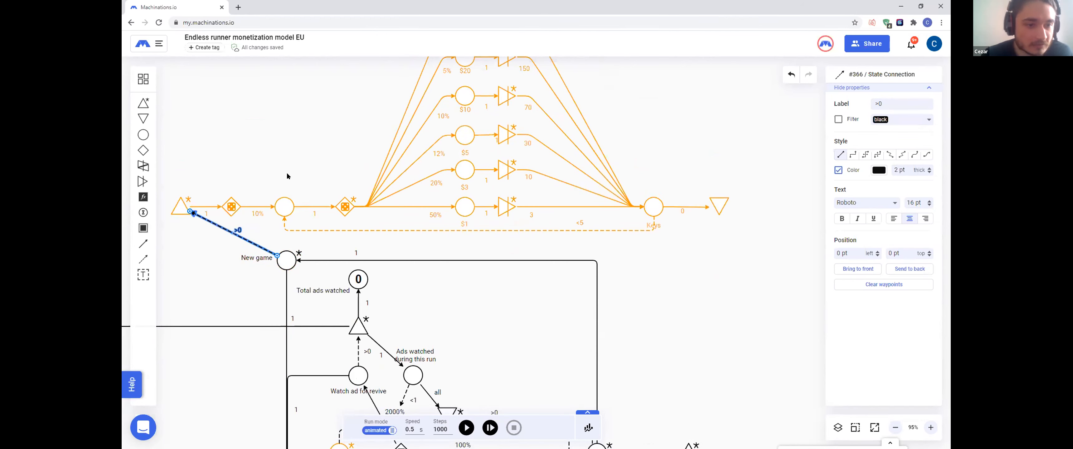
{"action": "left_click", "coordinate": [853, 155]}
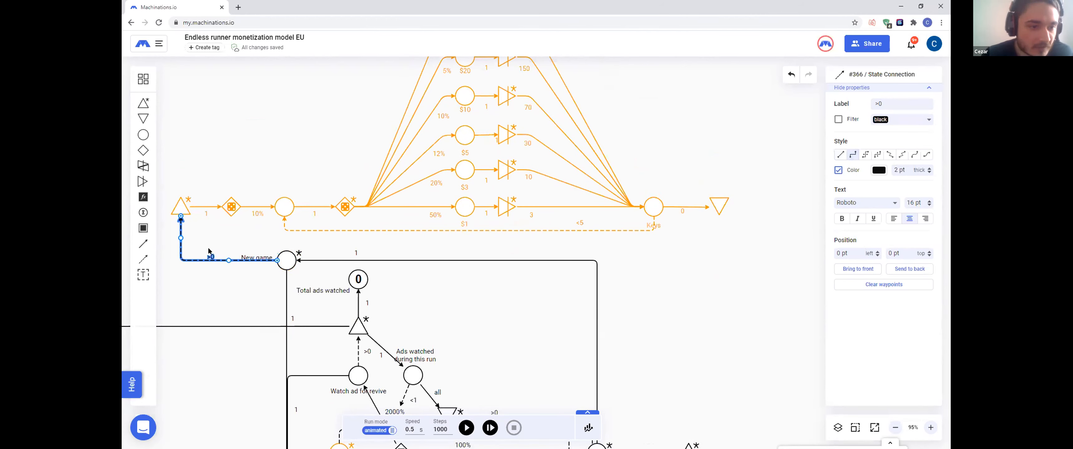
{"action": "left_click", "coordinate": [239, 178]}
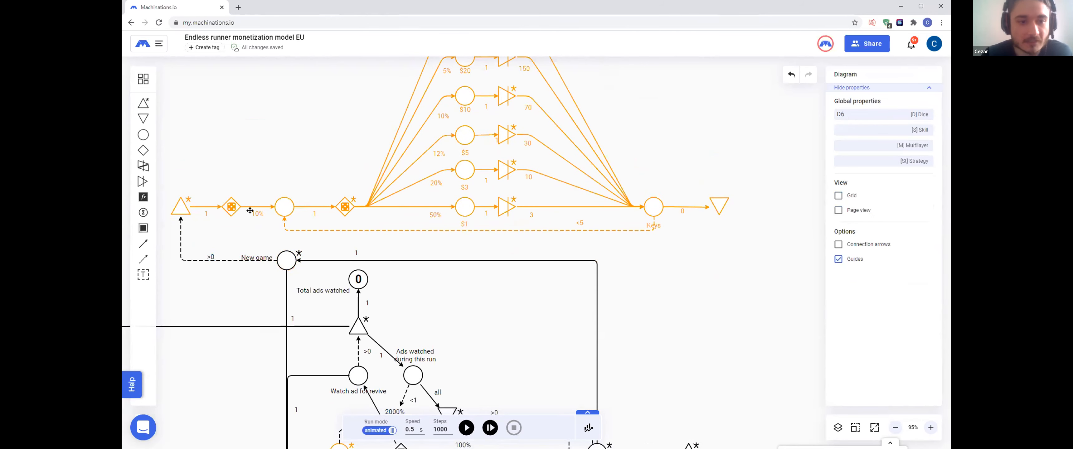
Step: Set the Keys pool's starting resources to 200
{"action": "left_click_drag", "start_coordinate": [661, 272], "coordinate": [620, 289]}
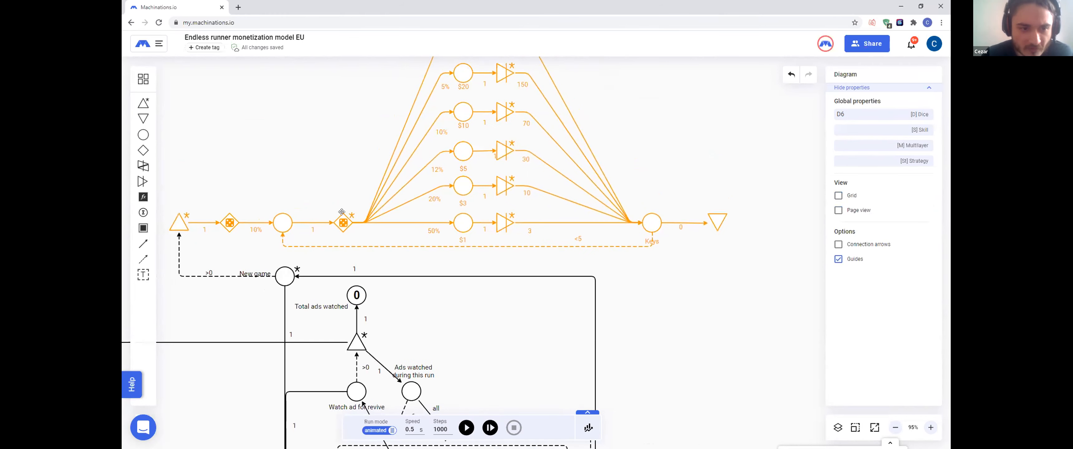
{"action": "left_click_drag", "start_coordinate": [320, 172], "coordinate": [292, 177]}
{"action": "left_click", "coordinate": [612, 233]}
{"action": "double_click", "coordinate": [878, 176]}
{"action": "type", "text": "200"}
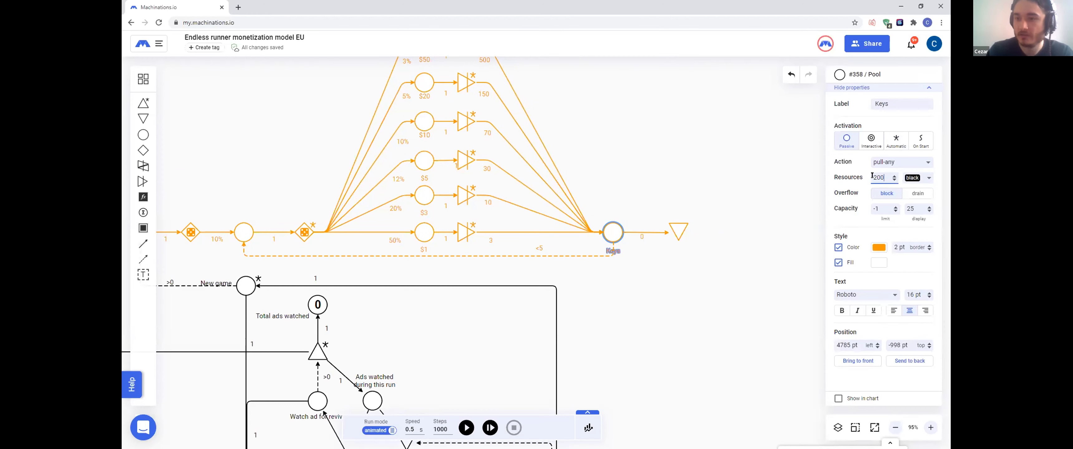
{"action": "left_click", "coordinate": [699, 149]}
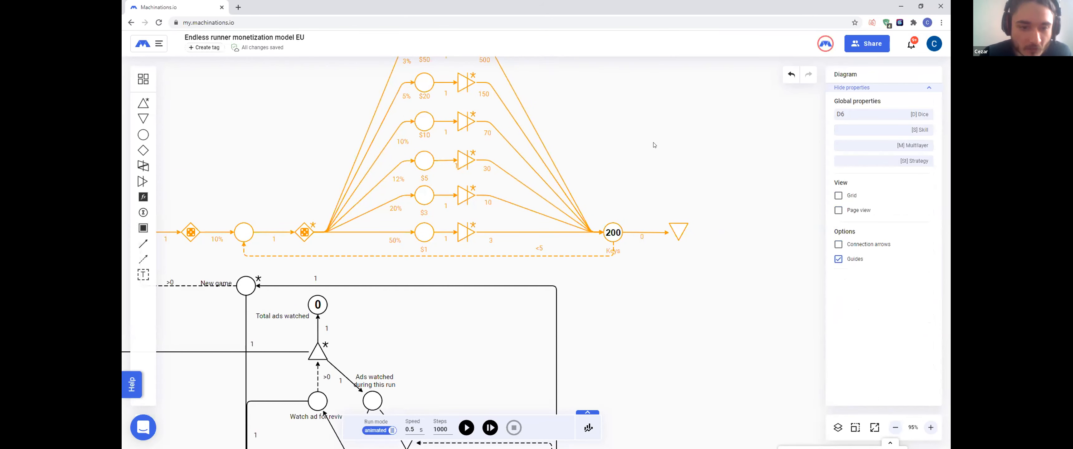
Step: Change the label of the resource connection from the gate to Watch ad for revive to 20%
{"action": "scroll", "coordinate": [687, 270], "scroll_direction": "down", "scroll_amount": 3}
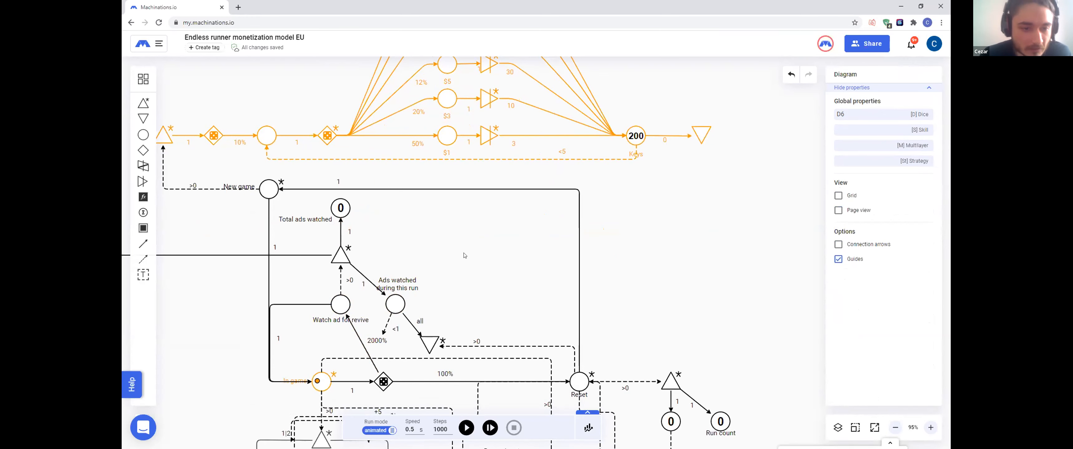
{"action": "left_click_drag", "start_coordinate": [492, 252], "coordinate": [467, 255]}
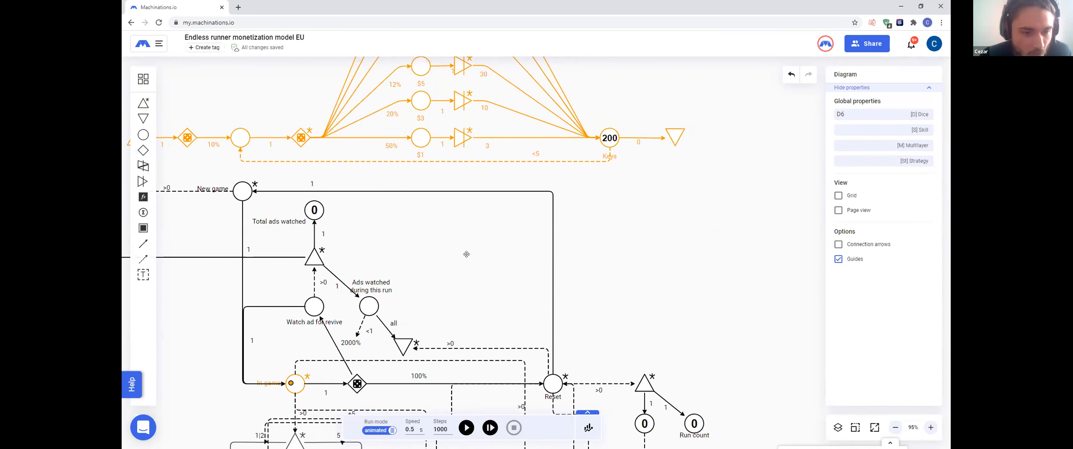
{"action": "left_click", "coordinate": [345, 348]}
{"action": "left_click_drag", "start_coordinate": [887, 103], "coordinate": [872, 102]}
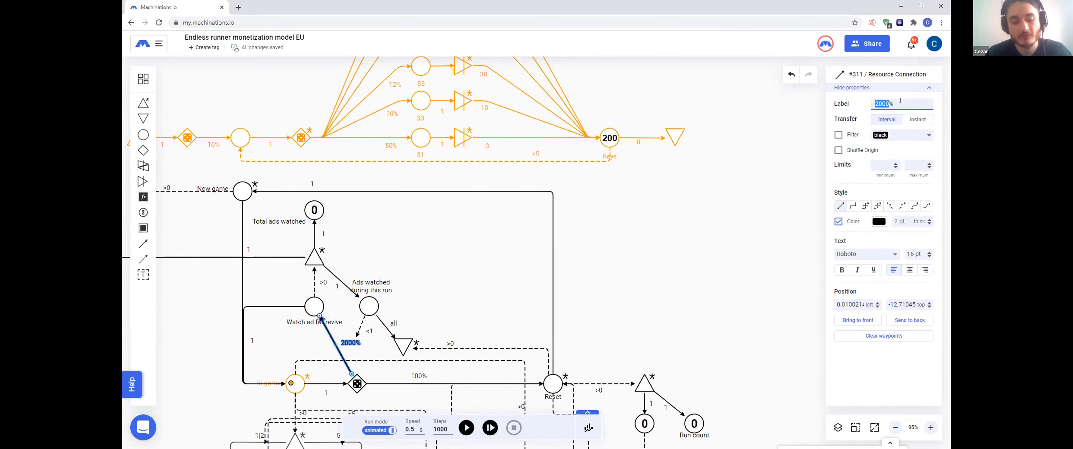
{"action": "type", "text": "20"}
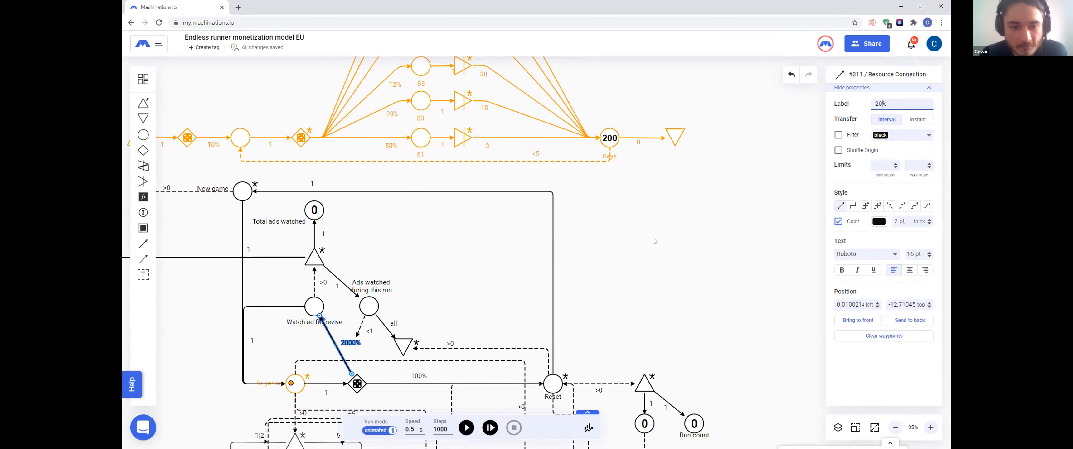
{"action": "left_click", "coordinate": [571, 252]}
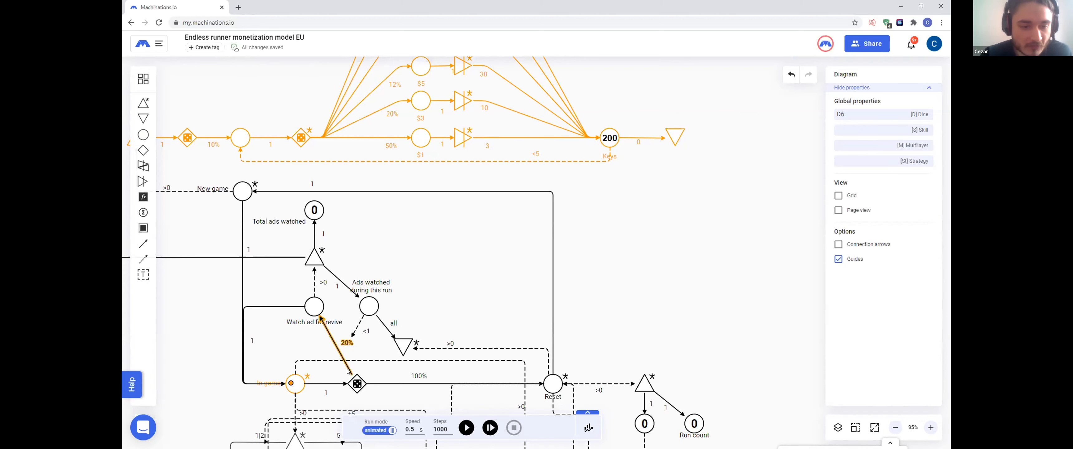
Step: Add a pool beside Ads watched during this run and connect the gate to it with a right-angled resource connection, its label beside the vertical segment
{"action": "left_click_drag", "start_coordinate": [143, 134], "coordinate": [437, 304]}
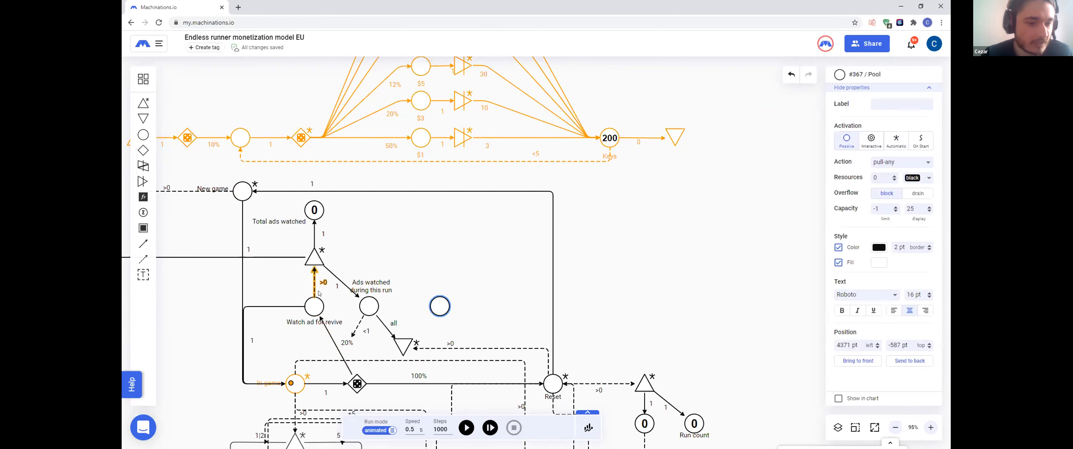
{"action": "left_click", "coordinate": [143, 244]}
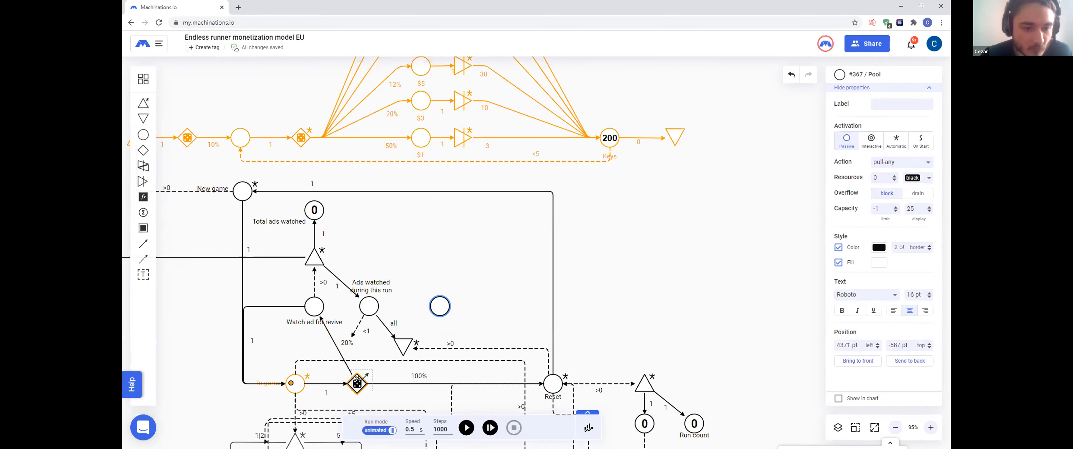
{"action": "left_click_drag", "start_coordinate": [357, 384], "coordinate": [443, 304]}
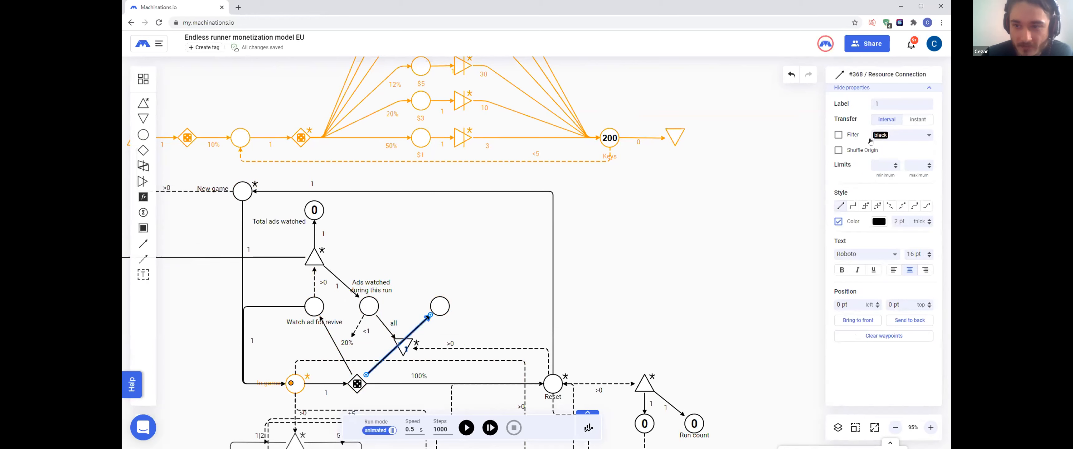
{"action": "left_click", "coordinate": [853, 205]}
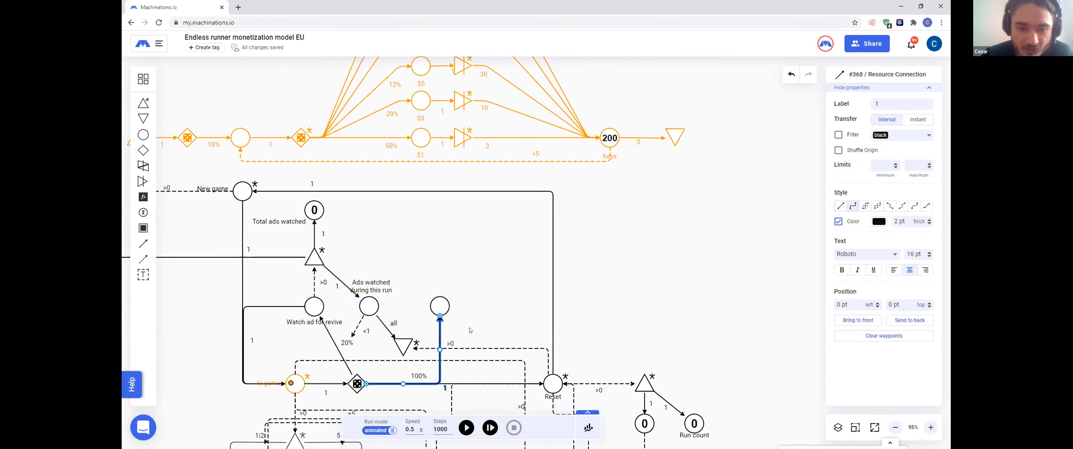
{"action": "left_click_drag", "start_coordinate": [444, 387], "coordinate": [445, 327]}
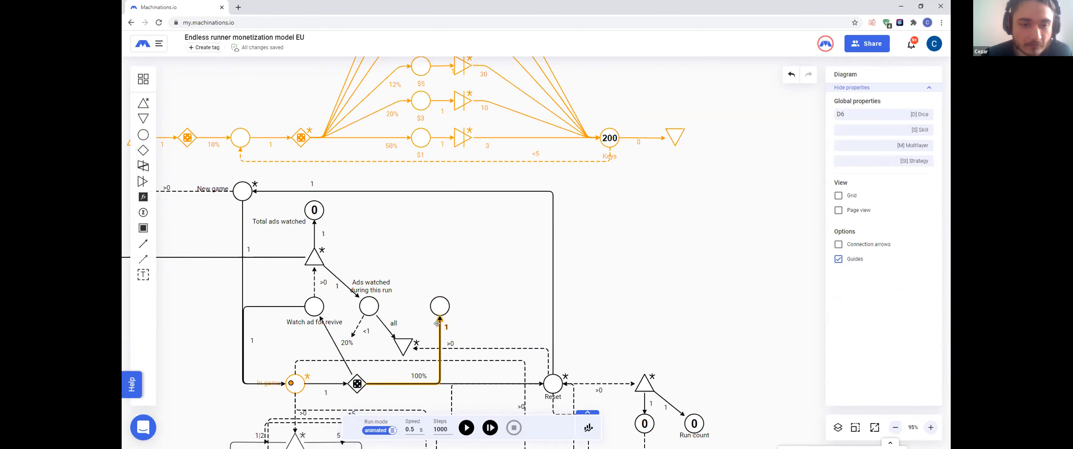
Step: Label the resource connection from the gate to the new pool 2000%
{"action": "left_click", "coordinate": [437, 323]}
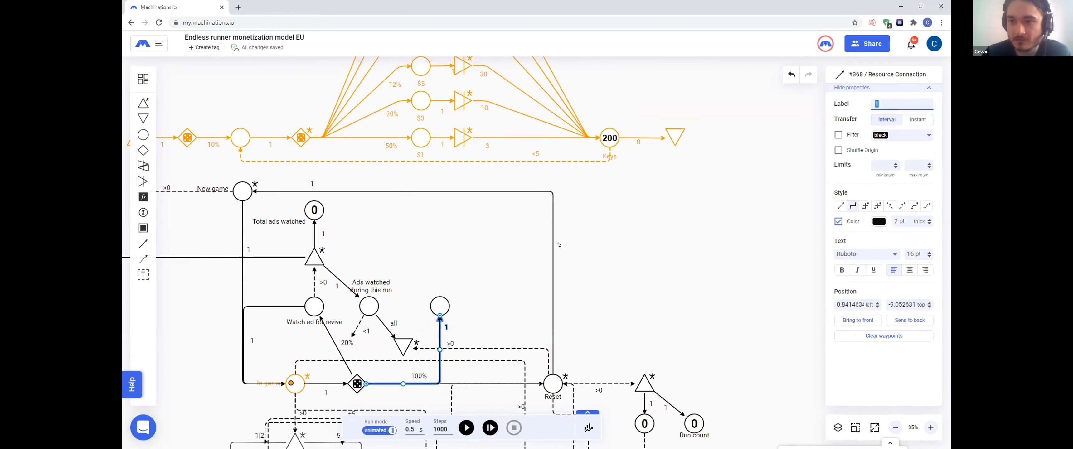
{"action": "type", "text": "200"}
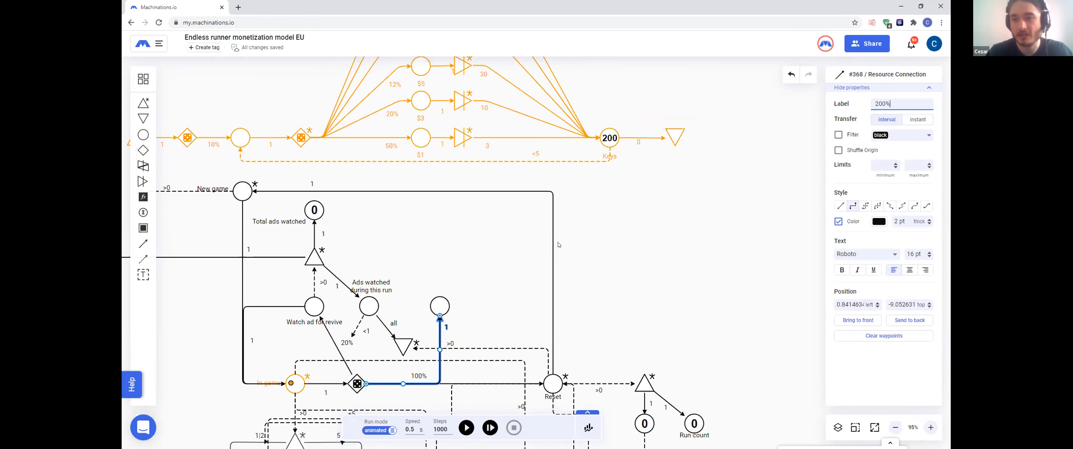
{"action": "type", "text": "0%"}
{"action": "left_click", "coordinate": [478, 220]}
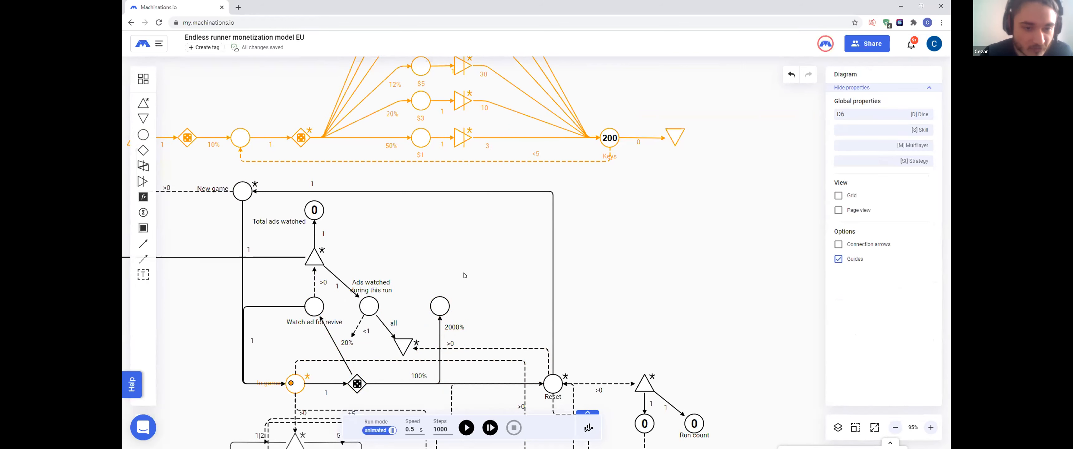
Step: Label the new pool above the gate's 2000% connection "Use keys for revival"
{"action": "left_click", "coordinate": [440, 306]}
{"action": "left_click", "coordinate": [893, 104]}
{"action": "type", "text": "Use keys for revival"}
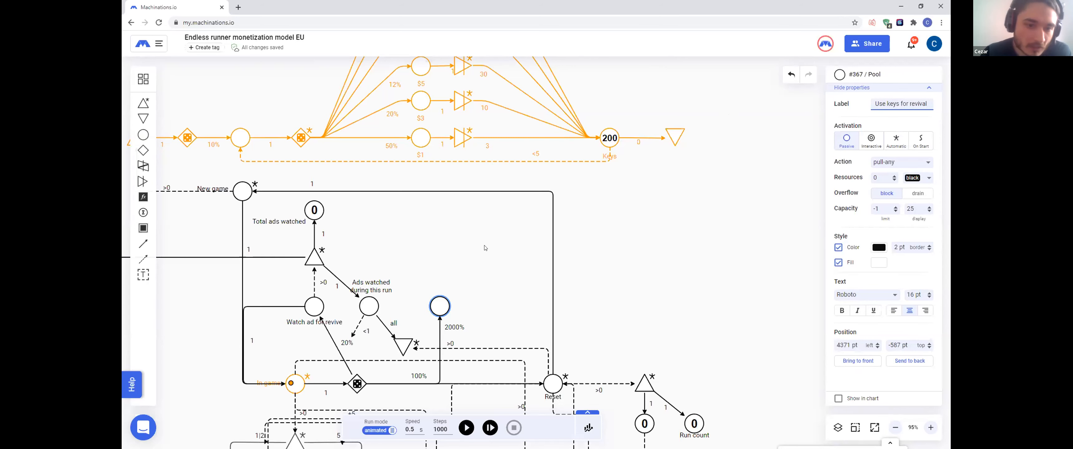
{"action": "left_click", "coordinate": [485, 248]}
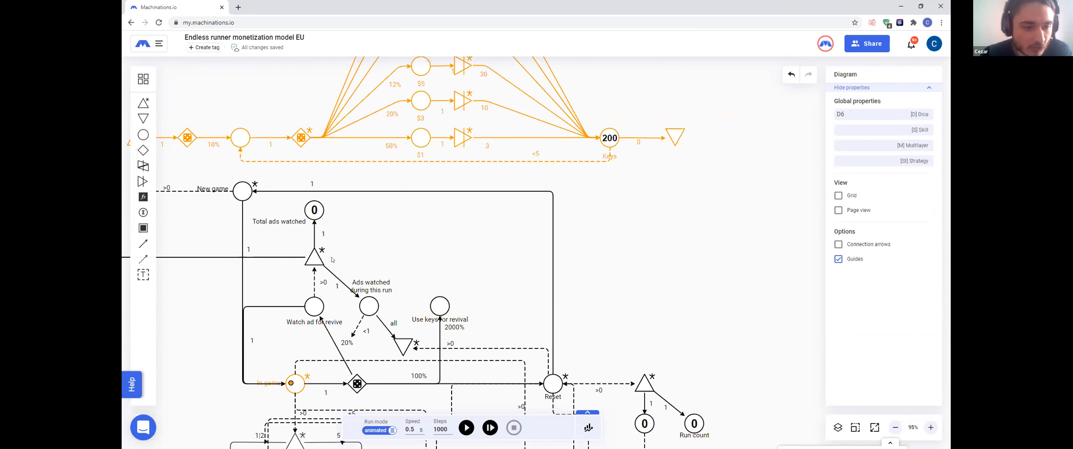
Step: Connect Use keys for revival to In game with a right-angled resource connection routed above the pools and down along the New game line
{"action": "left_click", "coordinate": [143, 243]}
{"action": "left_click_drag", "start_coordinate": [439, 306], "coordinate": [304, 377]}
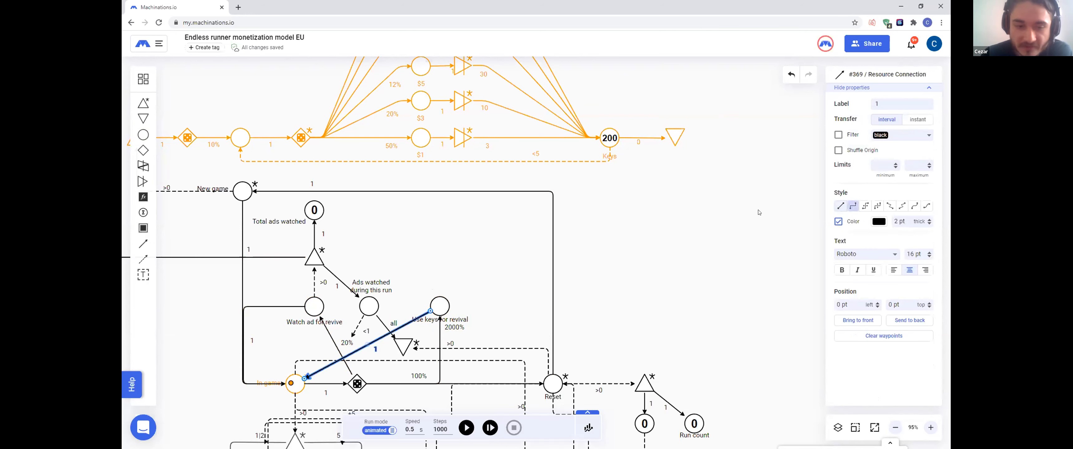
{"action": "left_click", "coordinate": [852, 206]}
{"action": "left_click_drag", "start_coordinate": [362, 305], "coordinate": [360, 288]}
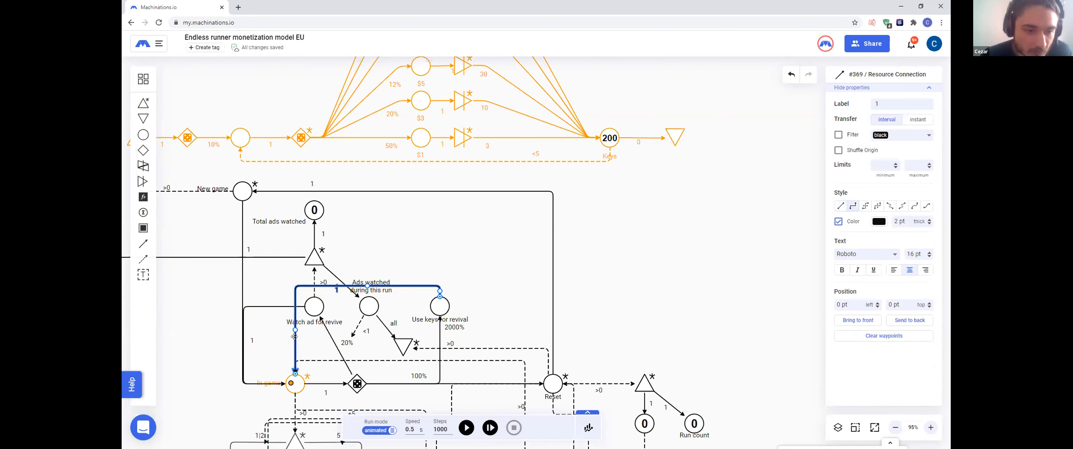
{"action": "left_click_drag", "start_coordinate": [294, 330], "coordinate": [242, 335]}
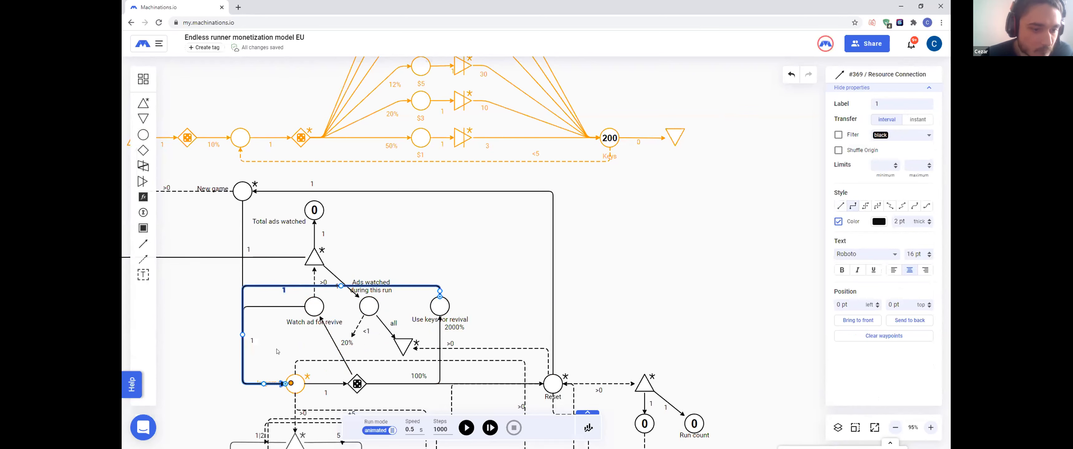
{"action": "left_click_drag", "start_coordinate": [281, 289], "coordinate": [262, 294]}
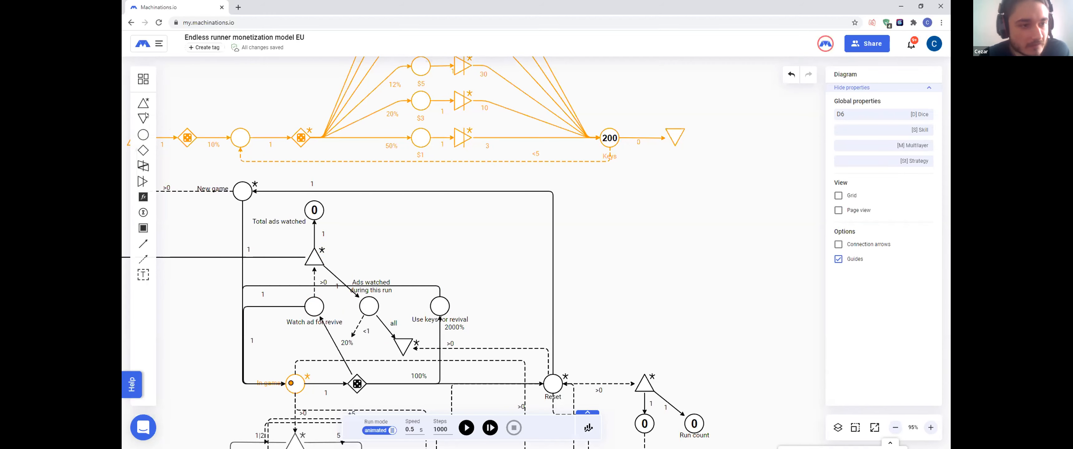
Step: Add a source directly above Use keys for revival and trigger it from that pool with a ">0" state connection
{"action": "left_click_drag", "start_coordinate": [142, 101], "coordinate": [442, 258]}
{"action": "left_click", "coordinate": [449, 272]}
{"action": "left_click_drag", "start_coordinate": [441, 303], "coordinate": [440, 259]}
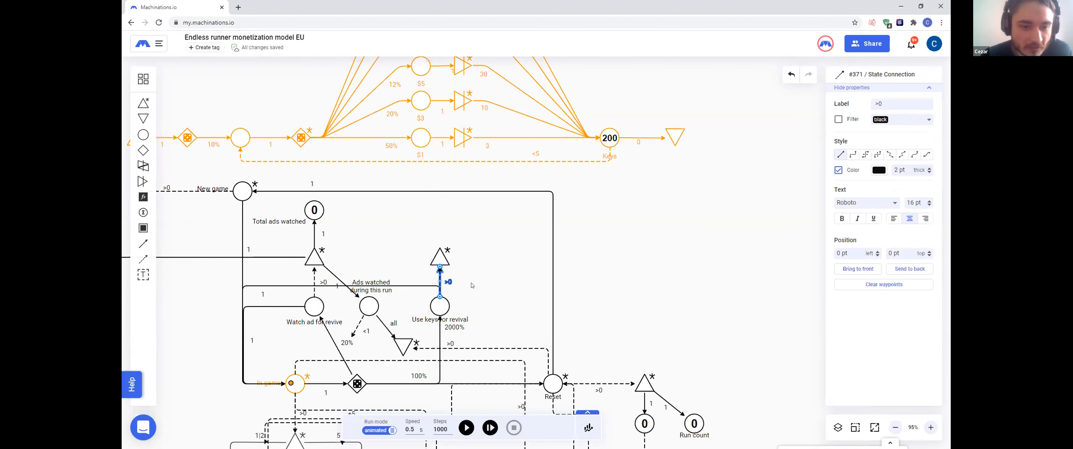
{"action": "left_click", "coordinate": [482, 276]}
Step: Draw a right-angled resource connection from the source above Use keys for revival to the lower part of the diagram, routed around its outer left side
{"action": "left_click", "coordinate": [438, 255]}
{"action": "left_click", "coordinate": [143, 244]}
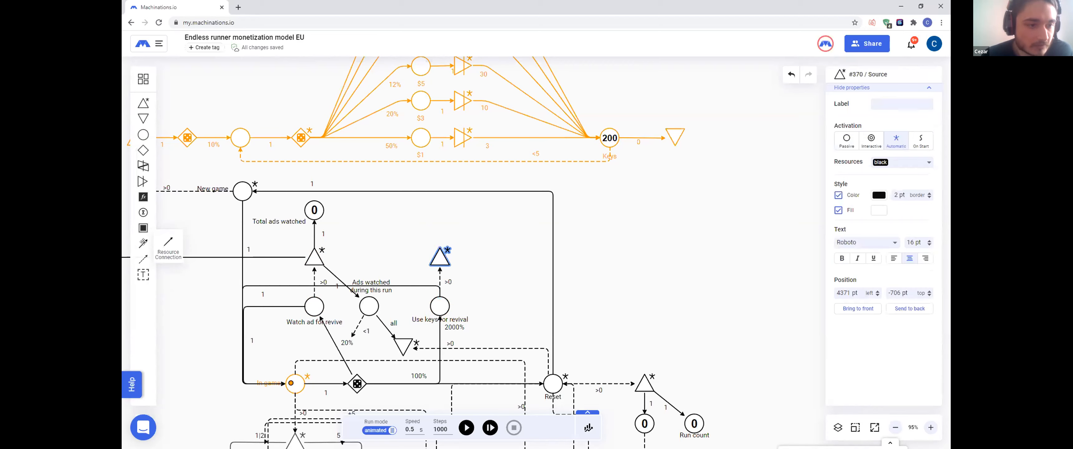
{"action": "left_click_drag", "start_coordinate": [439, 256], "coordinate": [395, 298]}
{"action": "left_click_drag", "start_coordinate": [256, 90], "coordinate": [234, 172]}
{"action": "left_click_drag", "start_coordinate": [290, 91], "coordinate": [196, 235]}
{"action": "left_click", "coordinate": [852, 206]}
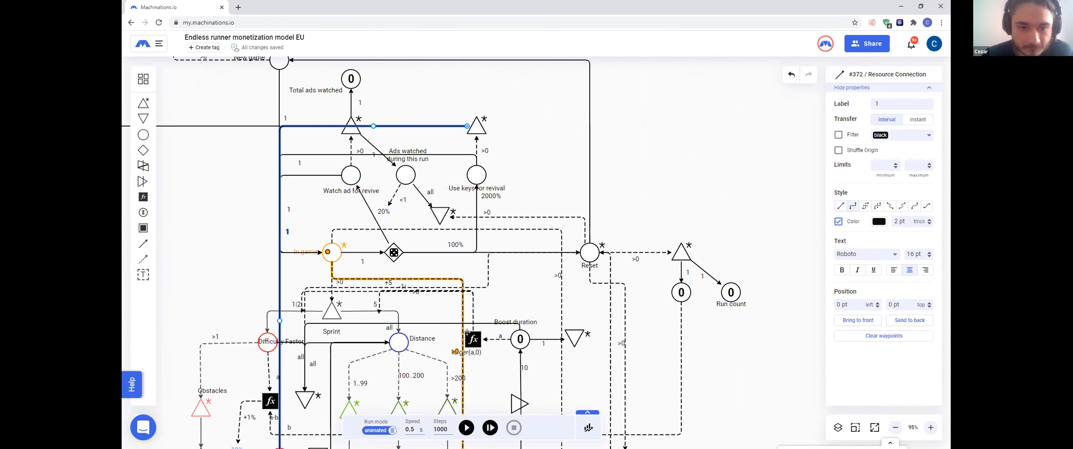
{"action": "left_click_drag", "start_coordinate": [280, 320], "coordinate": [184, 316]}
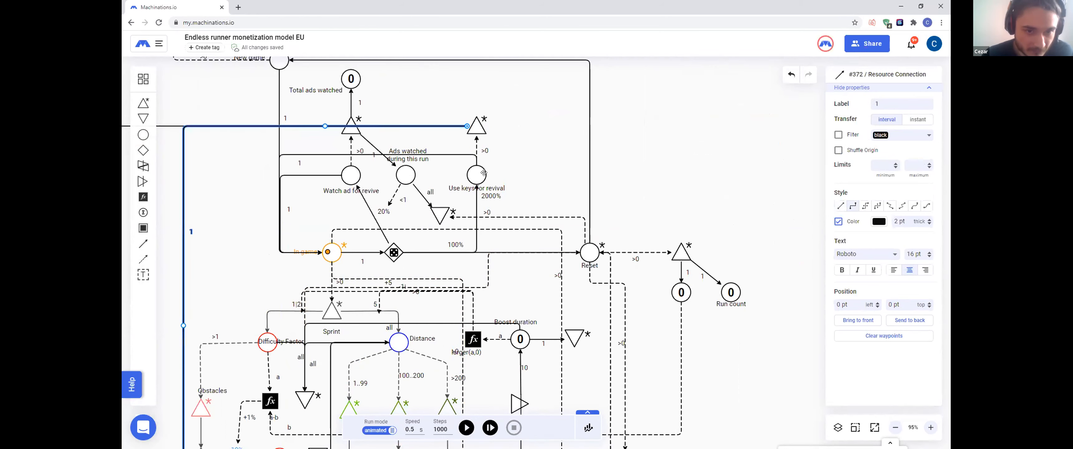
{"action": "left_click", "coordinate": [649, 155]}
{"action": "left_click_drag", "start_coordinate": [650, 155], "coordinate": [582, 245]}
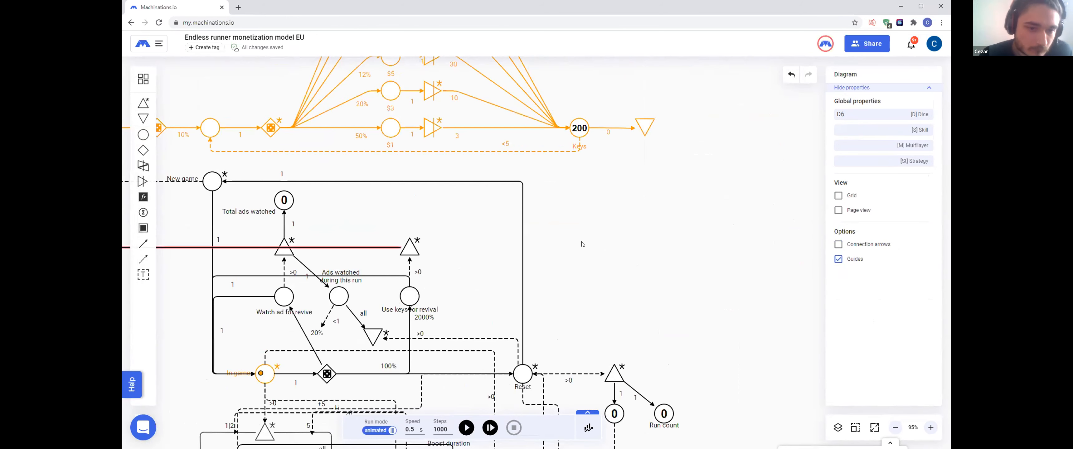
{"action": "left_click_drag", "start_coordinate": [582, 244], "coordinate": [561, 268]}
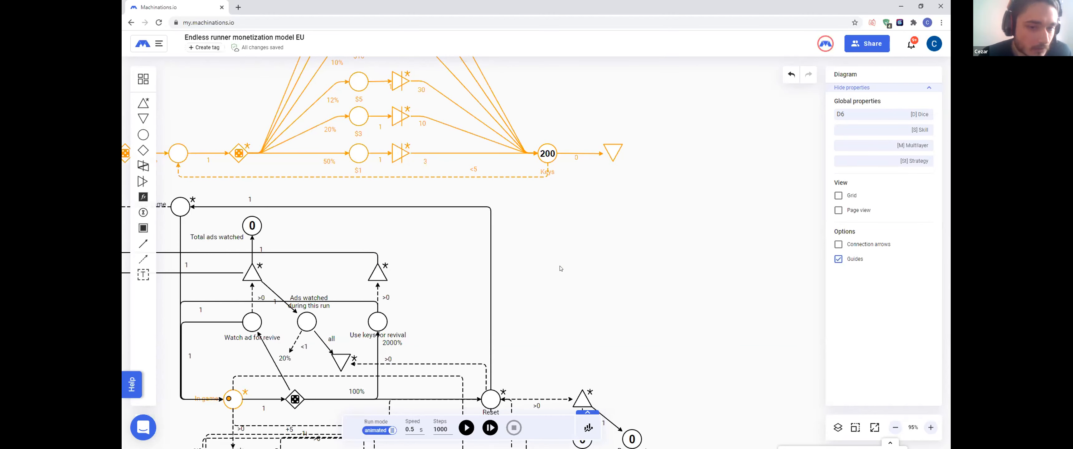
Step: Add a register outside the Reset-to-New game loop, level with the Use keys for revival pool
{"action": "left_click_drag", "start_coordinate": [626, 257], "coordinate": [588, 263]}
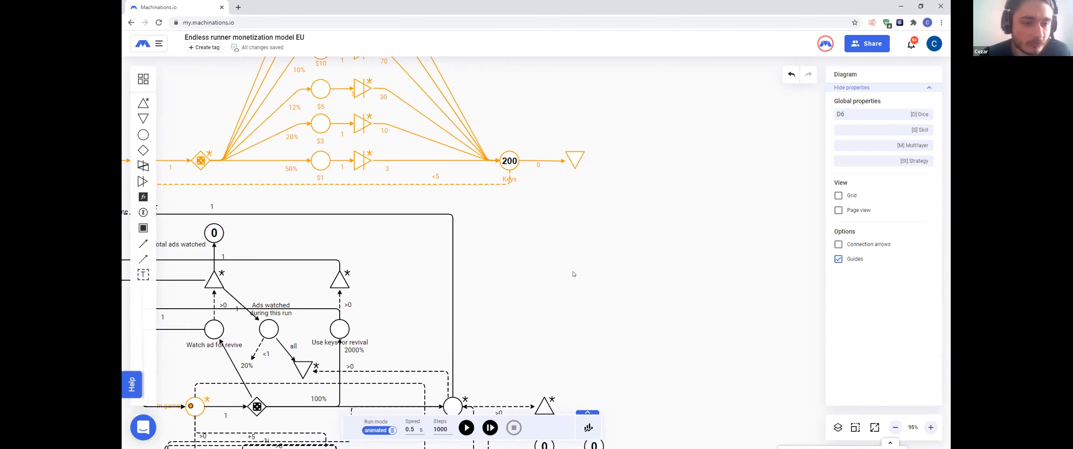
{"action": "left_click", "coordinate": [143, 197]}
{"action": "left_click", "coordinate": [557, 296]}
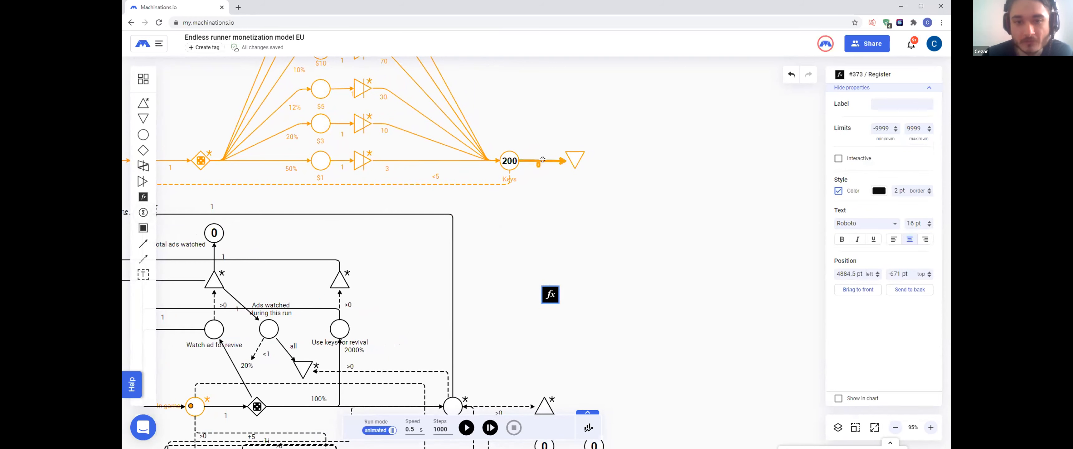
{"action": "left_click", "coordinate": [542, 160]}
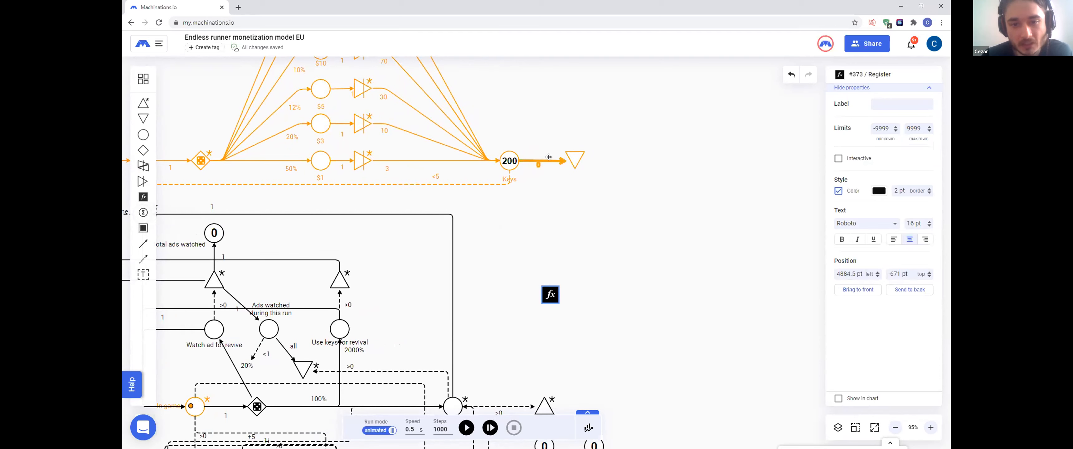
{"action": "left_click", "coordinate": [546, 205]}
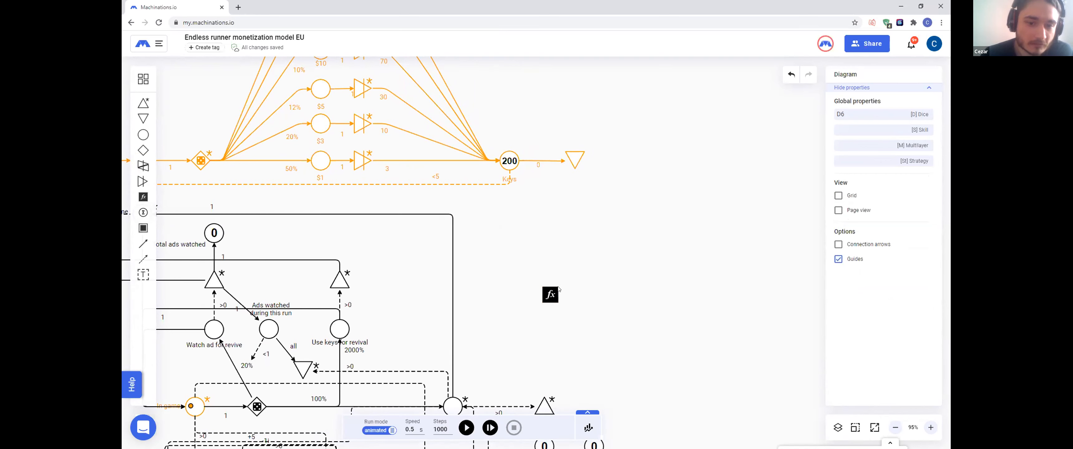
{"action": "left_click_drag", "start_coordinate": [550, 293], "coordinate": [548, 329]}
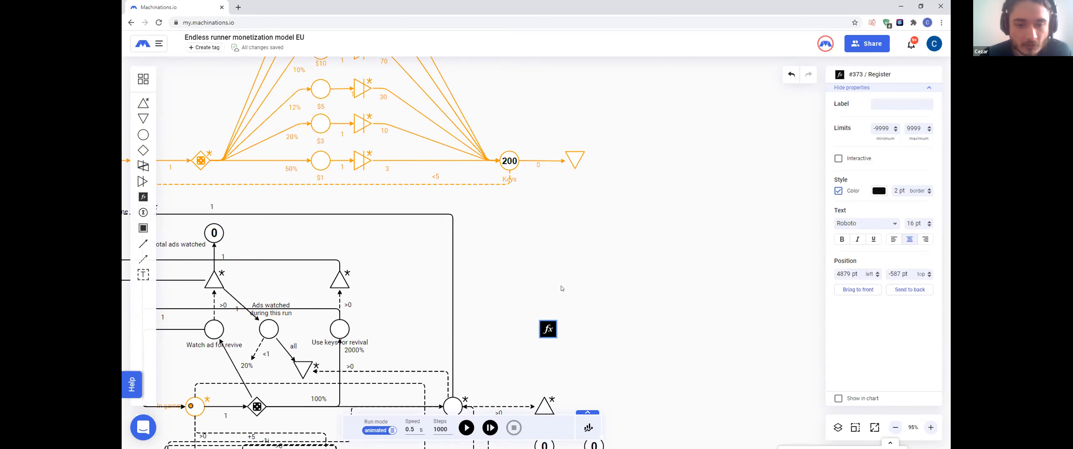
{"action": "left_click", "coordinate": [567, 274]}
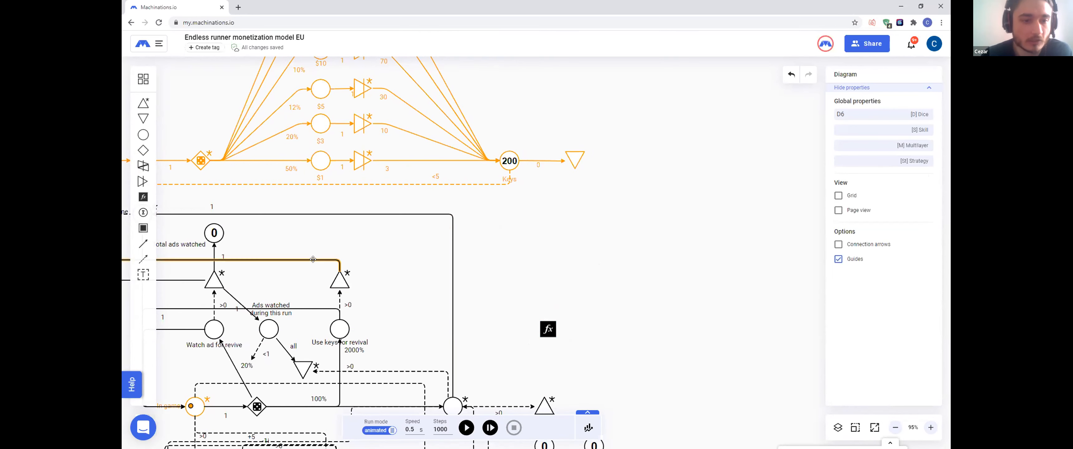
Step: Add a pool beside Use keys for revival and feed it with a resource connection from the source above Use keys for revival
{"action": "left_click_drag", "start_coordinate": [143, 135], "coordinate": [401, 314]}
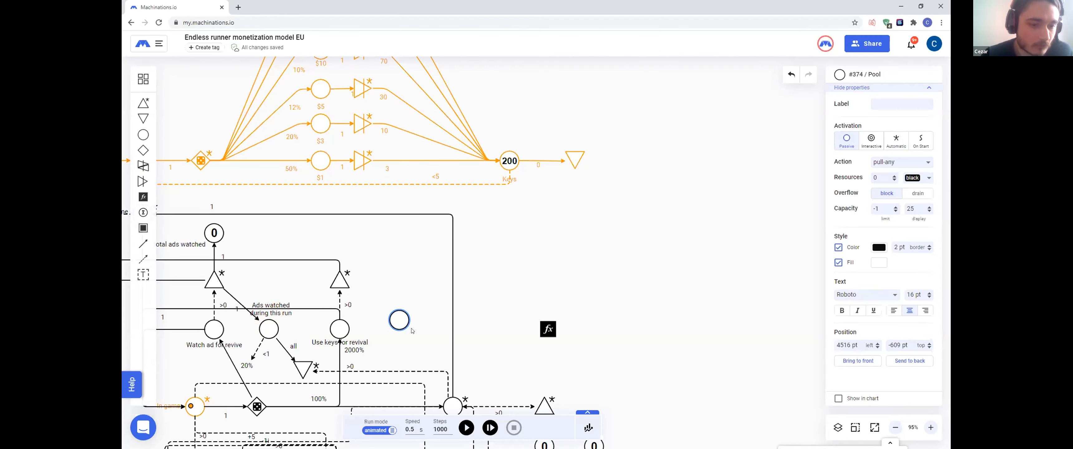
{"action": "left_click_drag", "start_coordinate": [394, 324], "coordinate": [388, 333]}
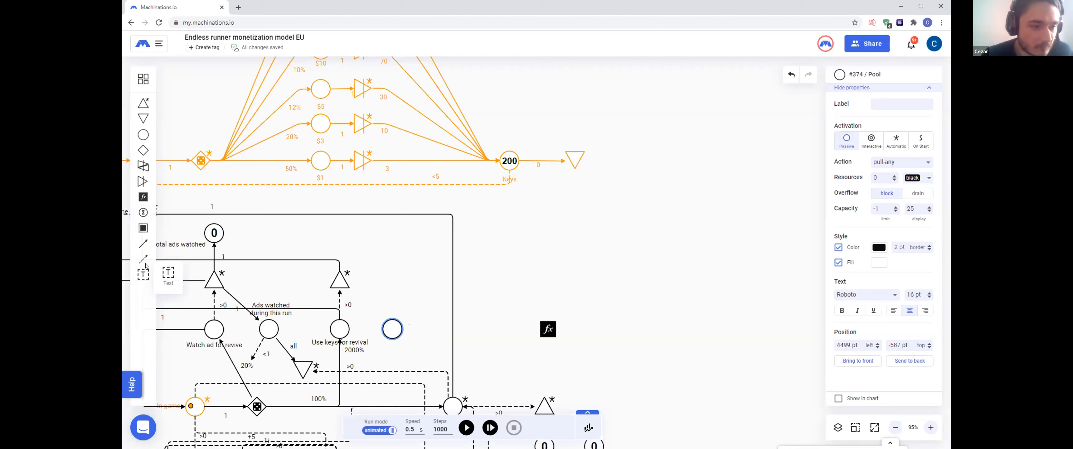
{"action": "left_click_drag", "start_coordinate": [340, 281], "coordinate": [392, 329]}
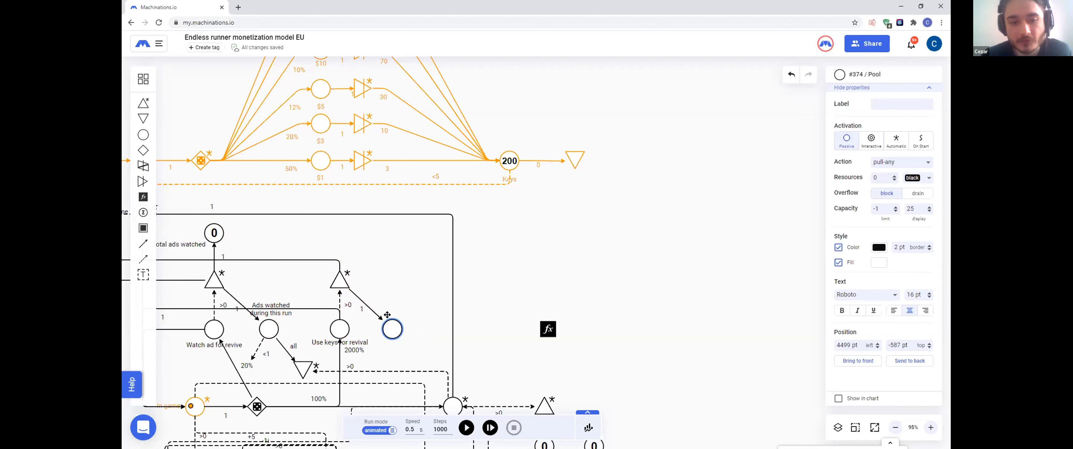
Step: Label the new pool beside Use keys for revival "Times keys used for revival"
{"action": "left_click", "coordinate": [894, 103]}
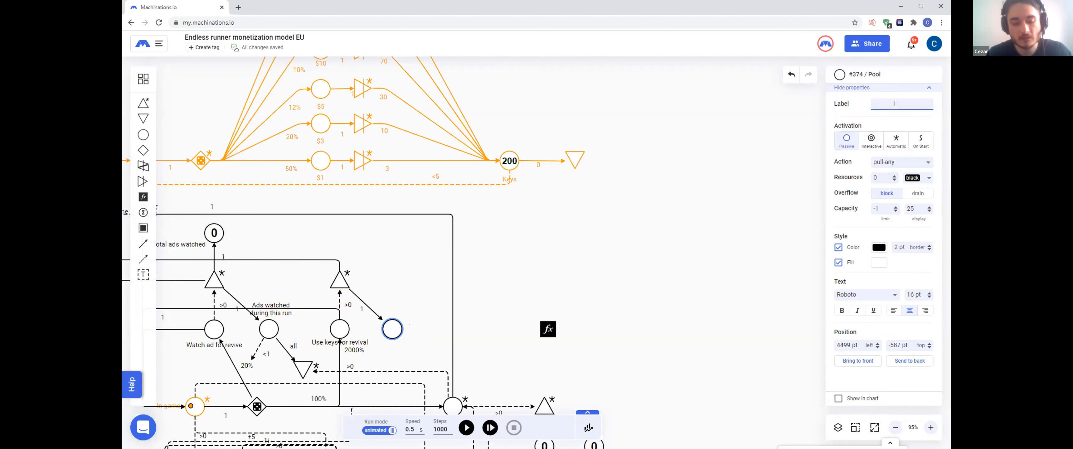
{"action": "type", "text": "Times"}
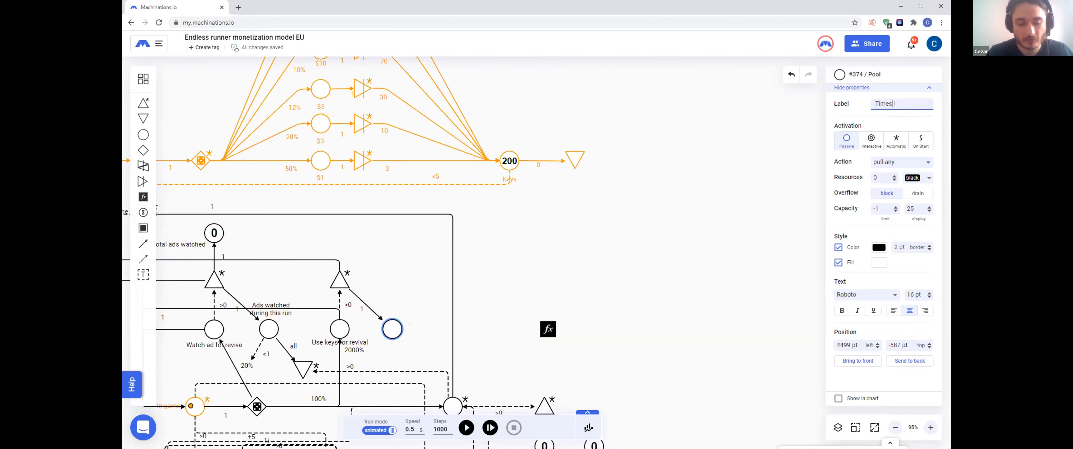
{"action": "type", "text": " key"}
{"action": "type", "text": "ed for revival"}
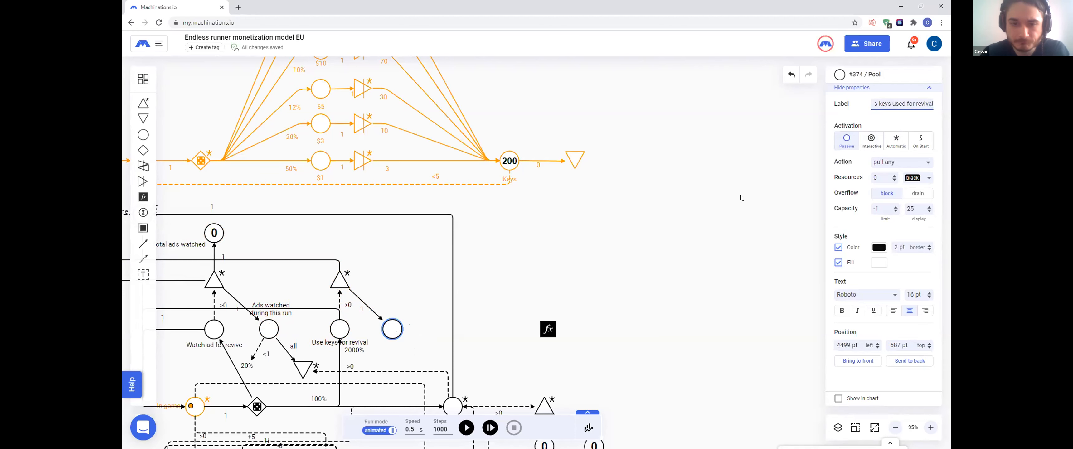
{"action": "left_click", "coordinate": [429, 346]}
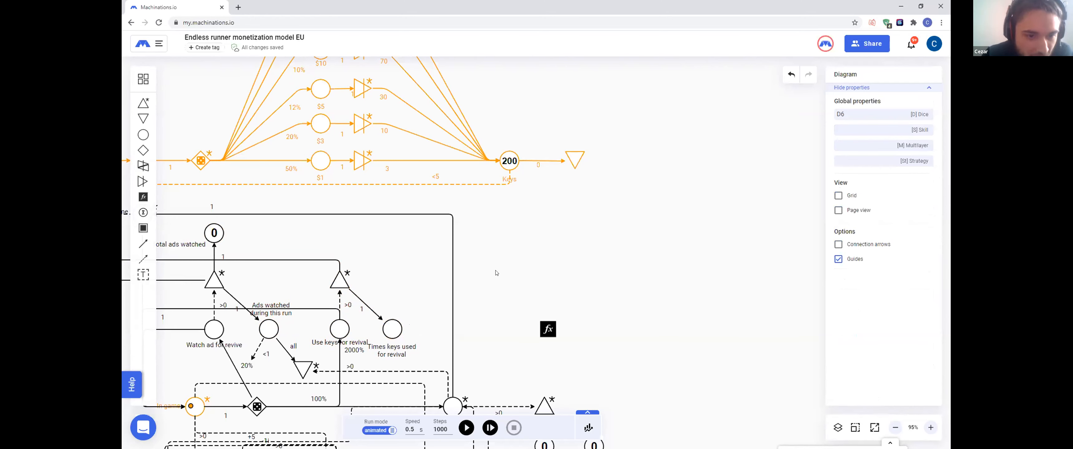
Step: Draw a state connection from the Times keys used for revival pool to the register outside the Reset loop
{"action": "left_click", "coordinate": [388, 336]}
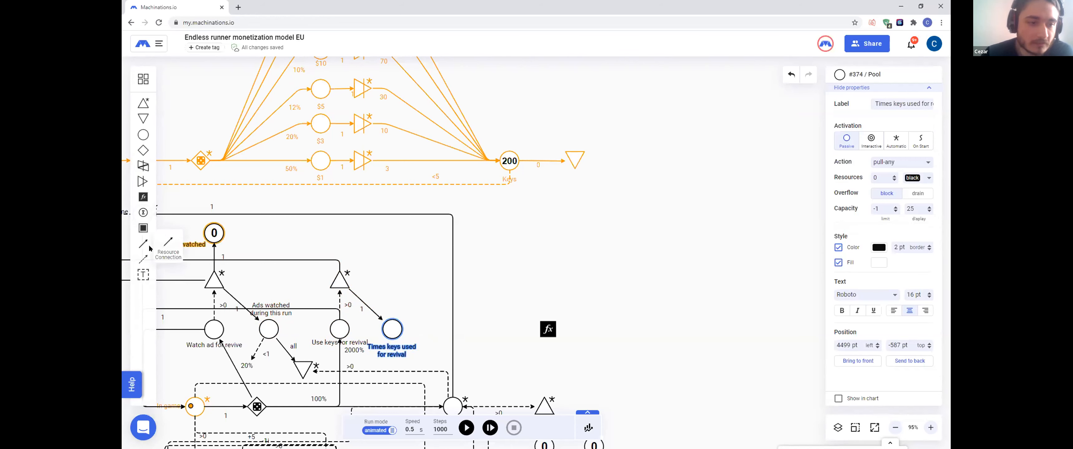
{"action": "left_click", "coordinate": [143, 259]}
{"action": "left_click_drag", "start_coordinate": [392, 329], "coordinate": [548, 329]}
{"action": "left_click", "coordinate": [517, 285]}
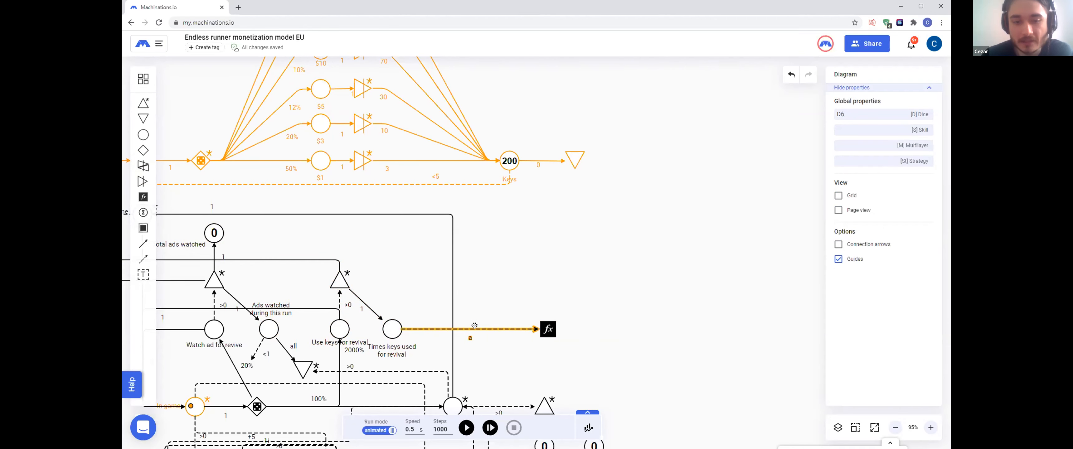
Step: Set the register's formula to pow(2,a)
{"action": "left_click", "coordinate": [548, 329]}
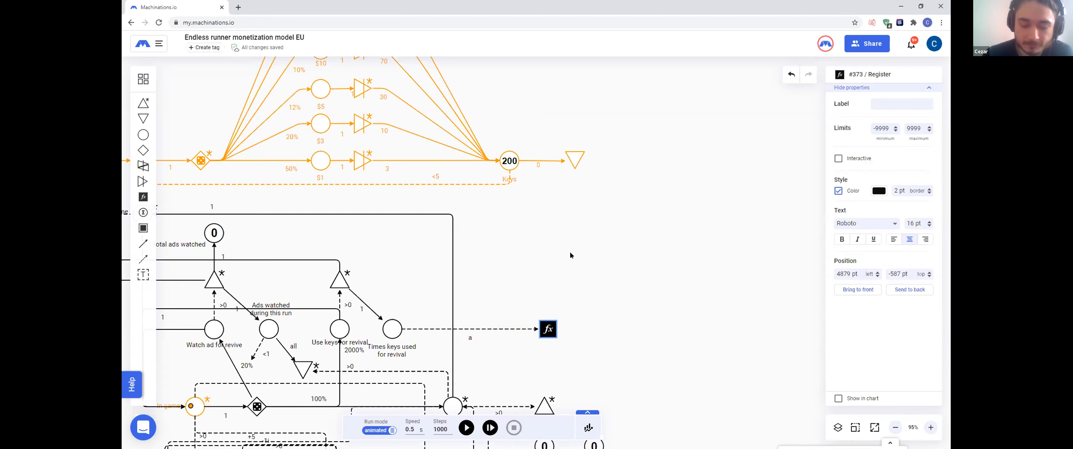
{"action": "left_click", "coordinate": [894, 108]}
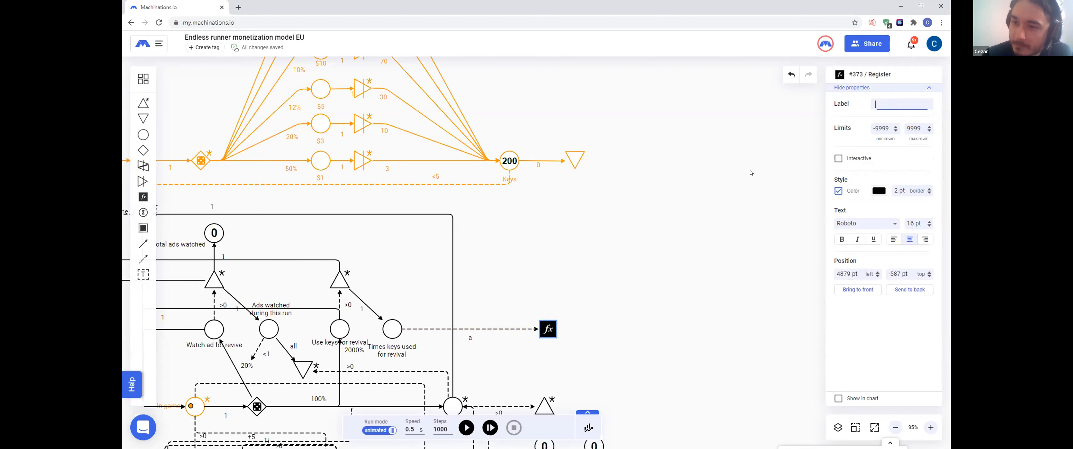
{"action": "type", "text": "pow"}
{"action": "type", "text": "()"}
{"action": "type", "text": "2,a"}
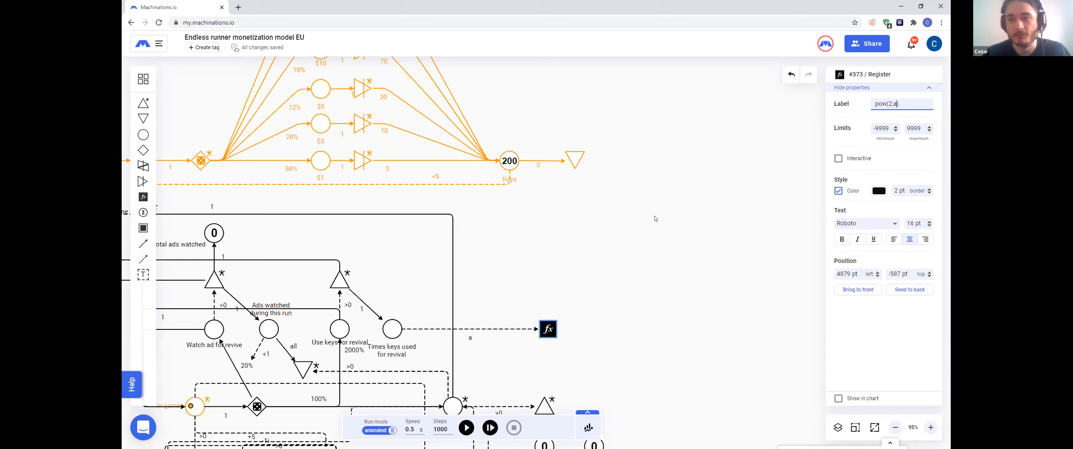
{"action": "left_click", "coordinate": [628, 262]}
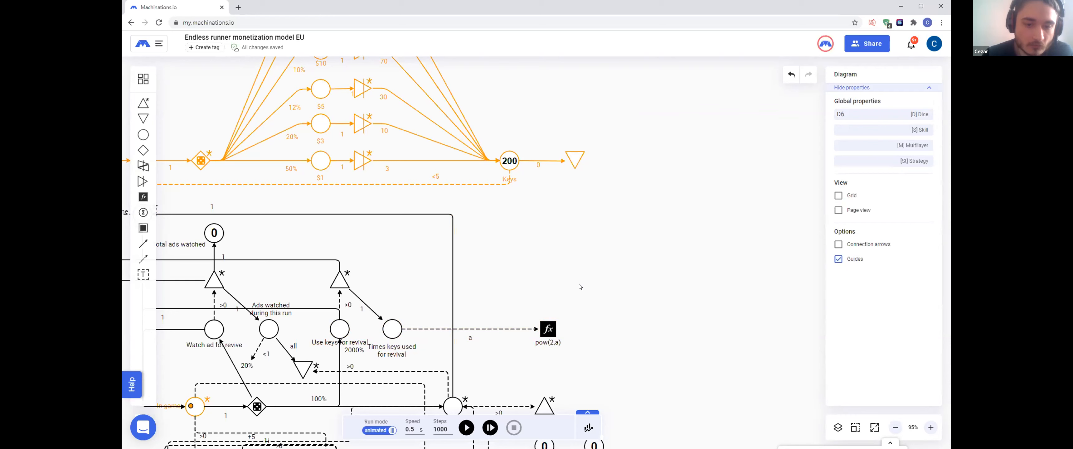
Step: Prefix the register's formula with "Cost:" so its label reads "Cost: pow(2,a)"
{"action": "left_click", "coordinate": [548, 329]}
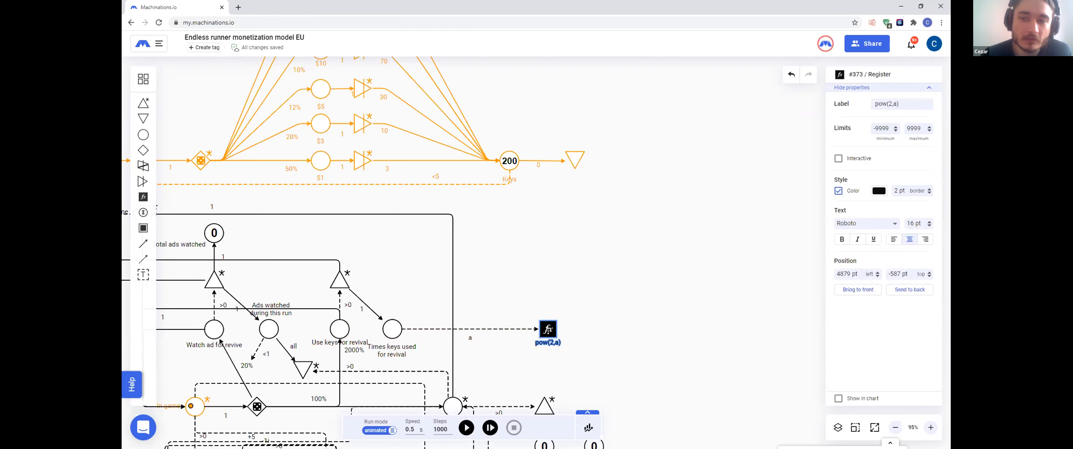
{"action": "left_click", "coordinate": [878, 101]}
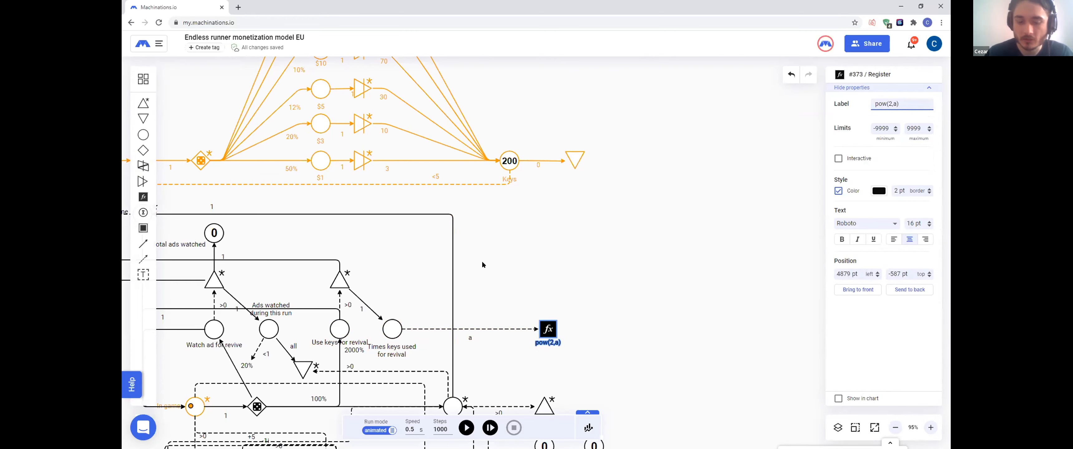
{"action": "type", "text": "Cost:"}
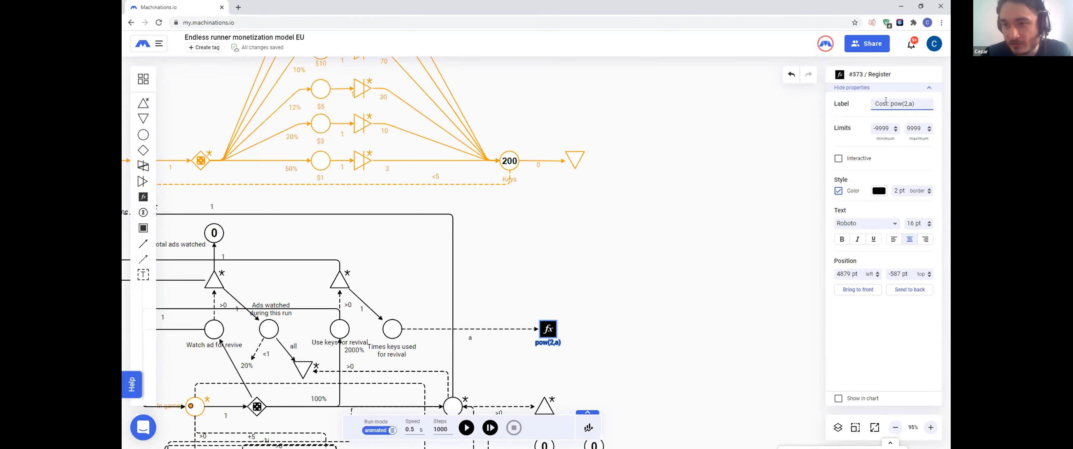
{"action": "double_click", "coordinate": [873, 102]}
{"action": "left_click", "coordinate": [886, 102]}
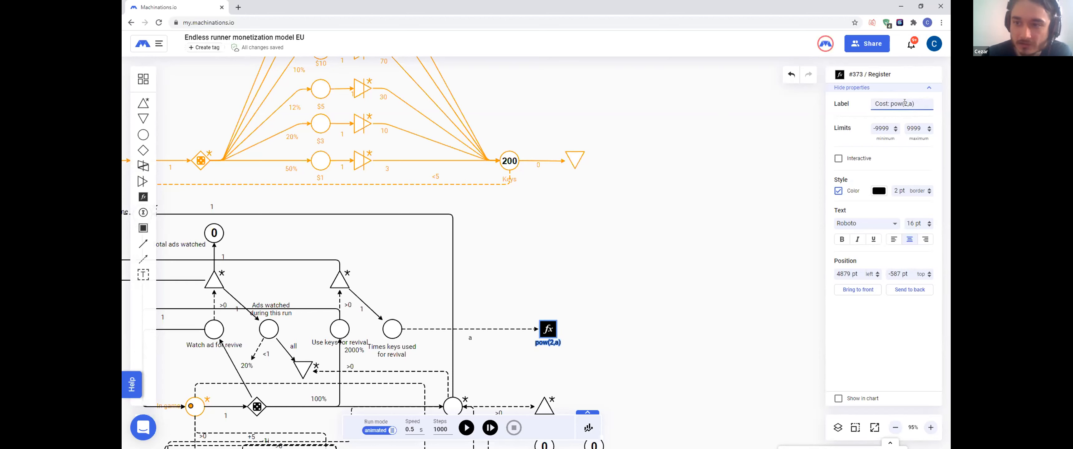
{"action": "left_click", "coordinate": [578, 246]}
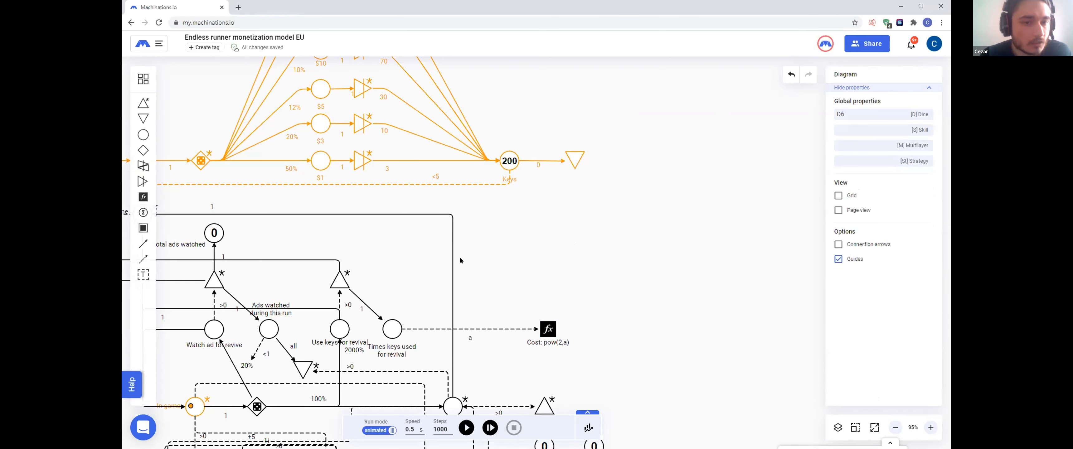
Step: Draw a "+1" state connection from the Cost register to the resource connection between the Keys pool and its drain
{"action": "left_click_drag", "start_coordinate": [547, 324], "coordinate": [542, 157]}
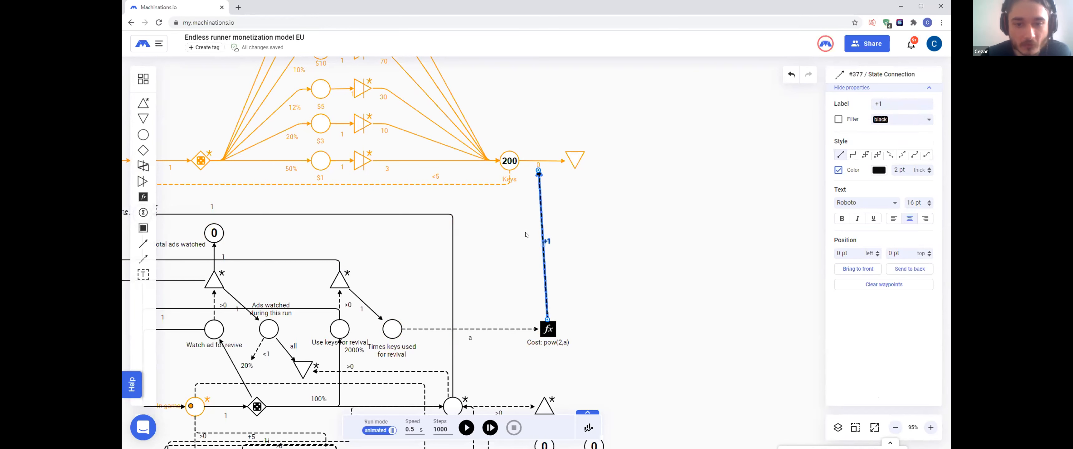
{"action": "left_click", "coordinate": [551, 245]}
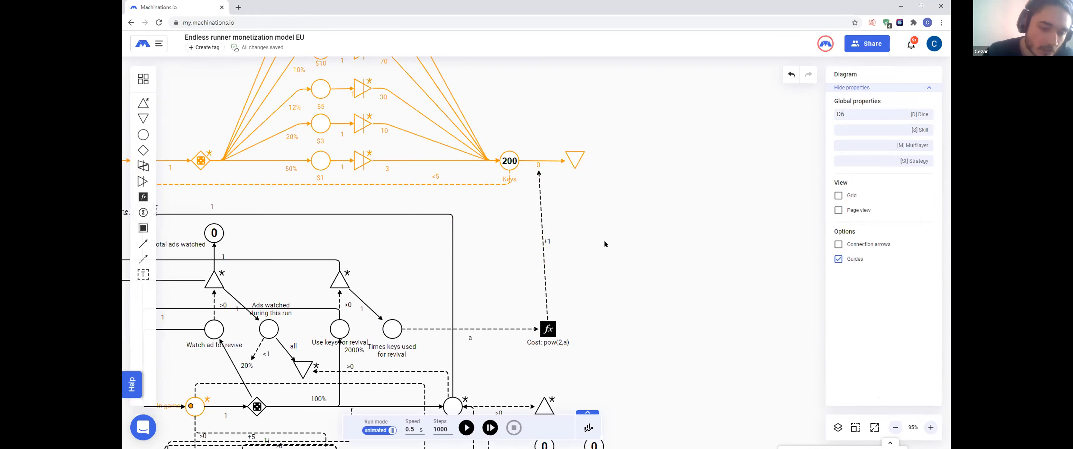
Step: Connect Times keys used for revival to the drain that empties Ads watched during this run, using a right-angled resource connection labelled "all"
{"action": "scroll", "coordinate": [613, 238], "scroll_direction": "down", "scroll_amount": 2}
{"action": "scroll", "coordinate": [614, 238], "scroll_direction": "up", "scroll_amount": 1}
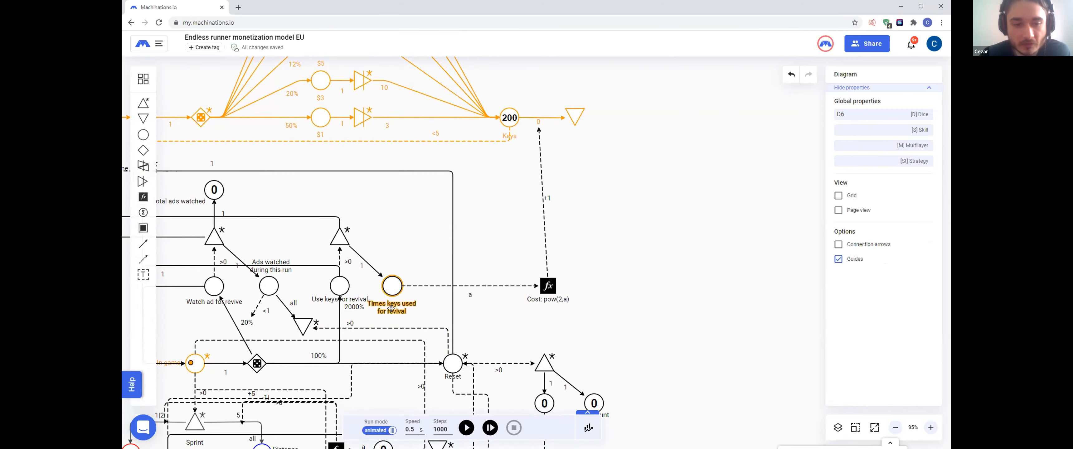
{"action": "left_click", "coordinate": [144, 242]}
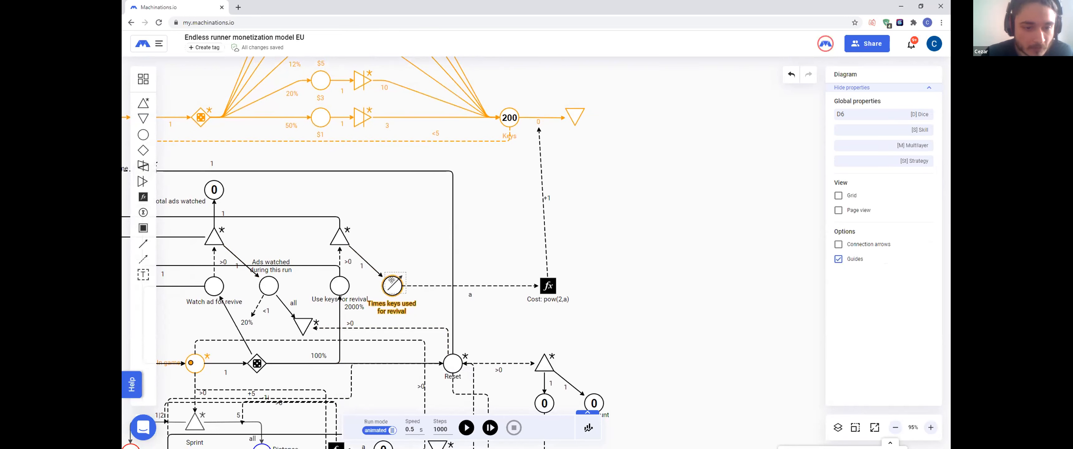
{"action": "left_click_drag", "start_coordinate": [391, 281], "coordinate": [309, 329]}
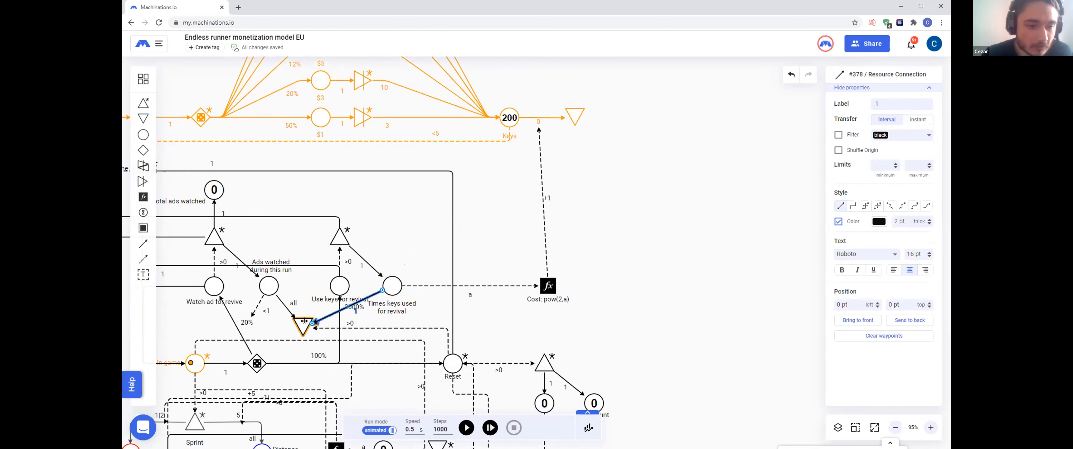
{"action": "left_click", "coordinate": [853, 206]}
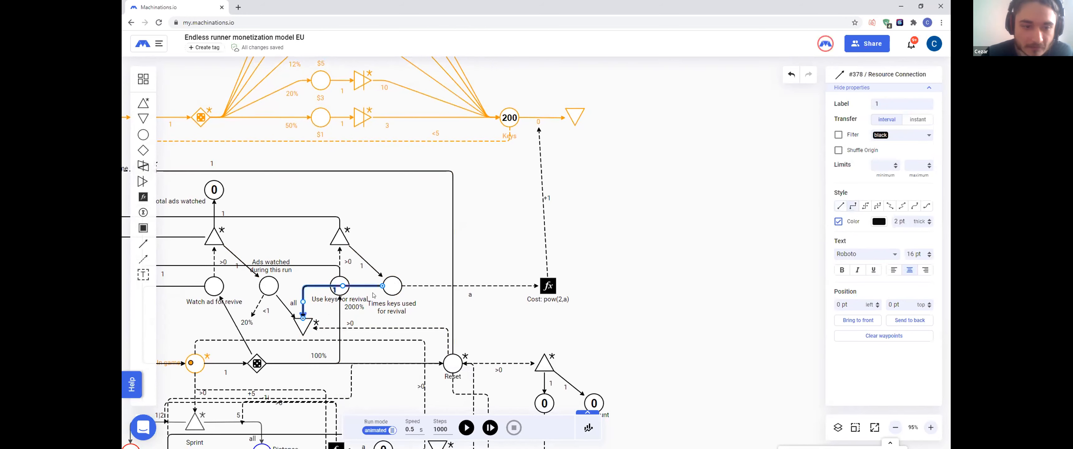
{"action": "left_click_drag", "start_coordinate": [341, 283], "coordinate": [375, 330]}
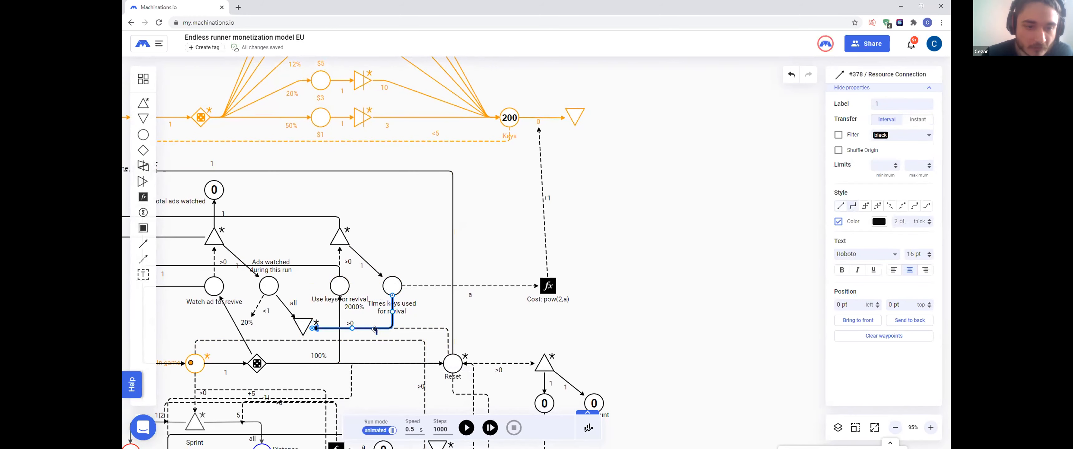
{"action": "double_click", "coordinate": [903, 103]}
{"action": "type", "text": "al"}
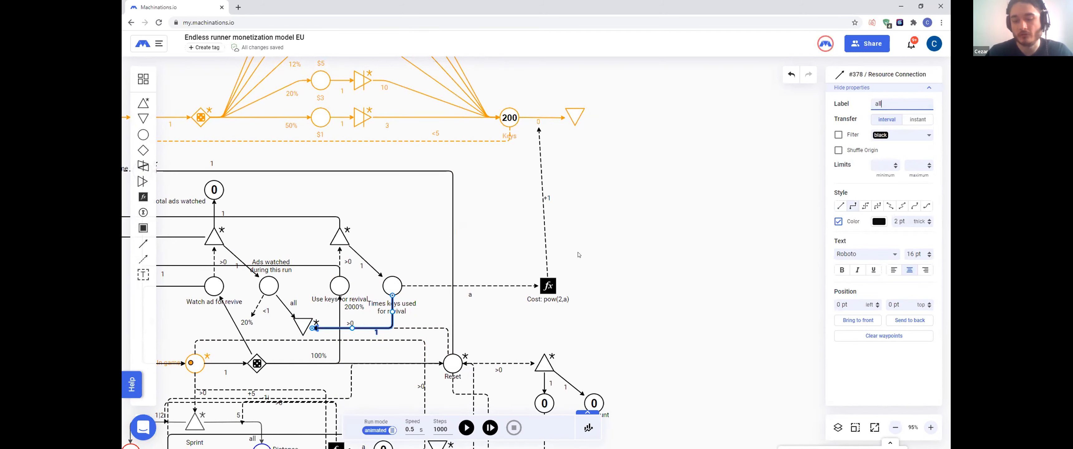
{"action": "type", "text": "l"}
{"action": "left_click", "coordinate": [489, 213]}
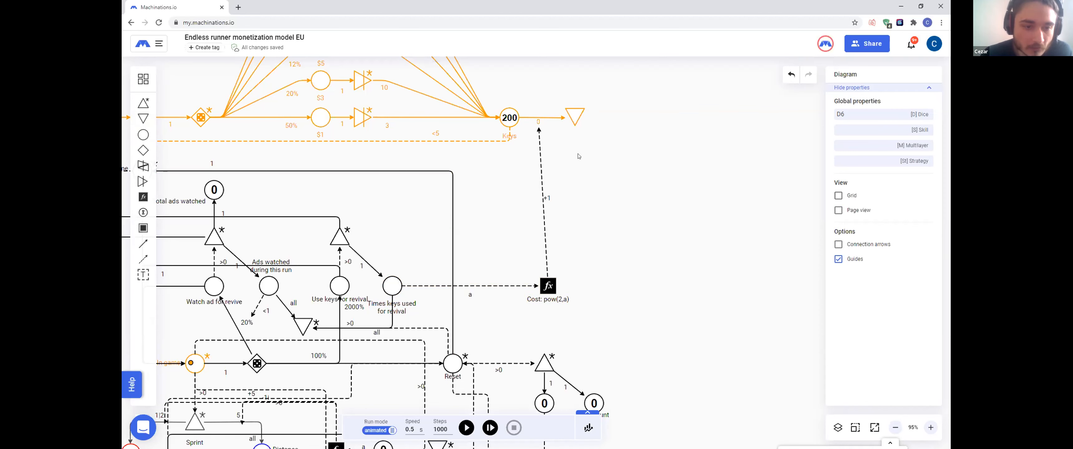
Step: Trigger the Keys drain from the Use keys for revival pool with a state connection labelled "*"
{"action": "left_click", "coordinate": [139, 254]}
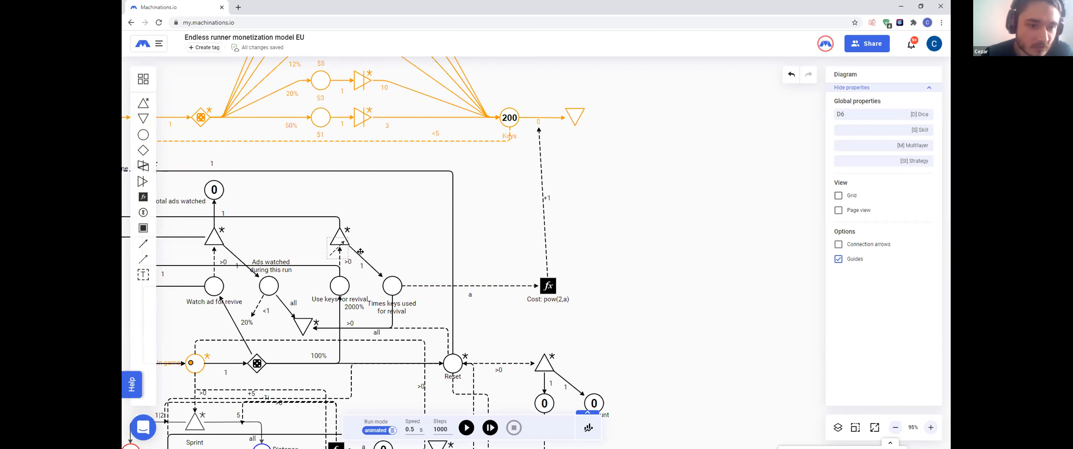
{"action": "left_click_drag", "start_coordinate": [340, 285], "coordinate": [571, 114]}
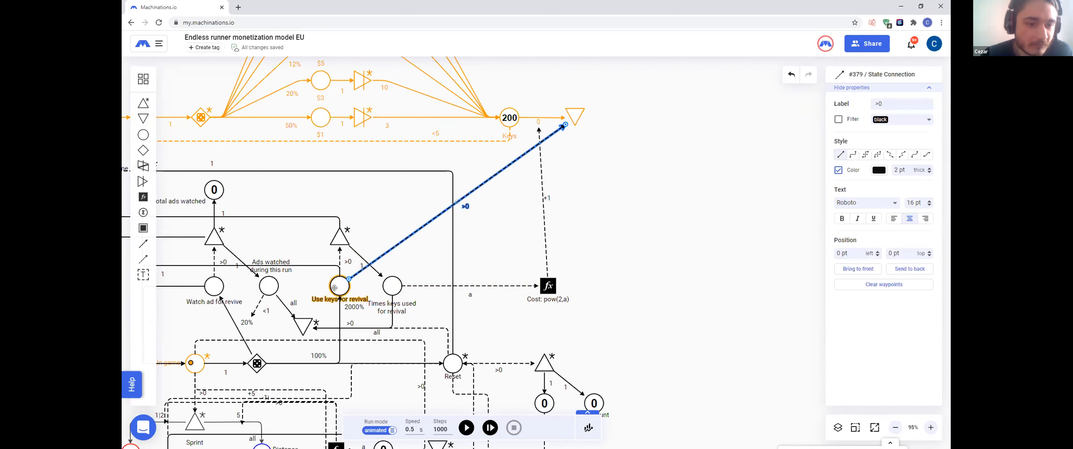
{"action": "left_click", "coordinate": [872, 100]}
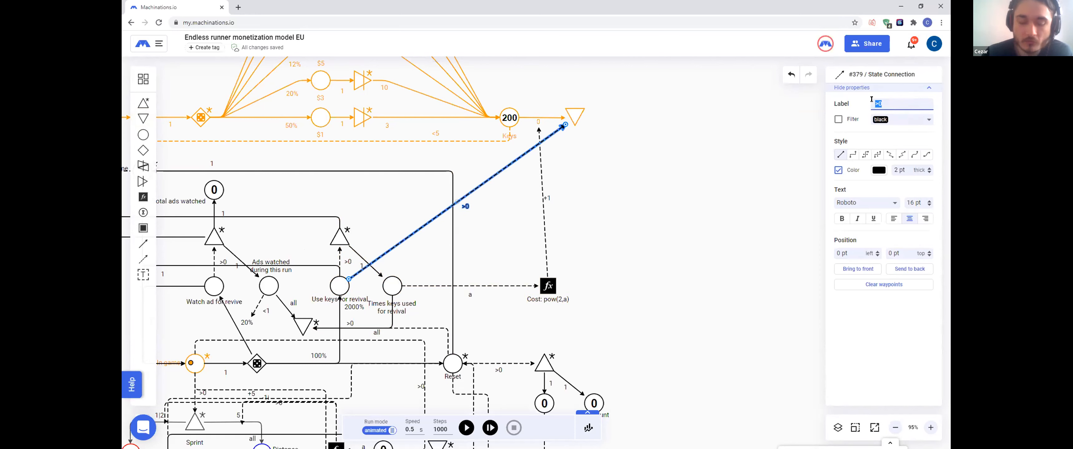
{"action": "type", "text": "*"}
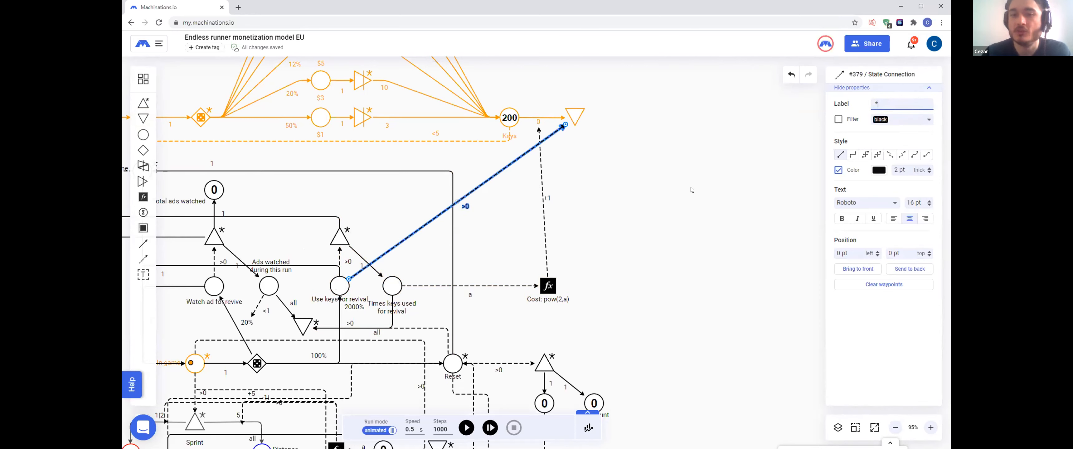
{"action": "left_click", "coordinate": [512, 199]}
{"action": "left_click", "coordinate": [463, 198]}
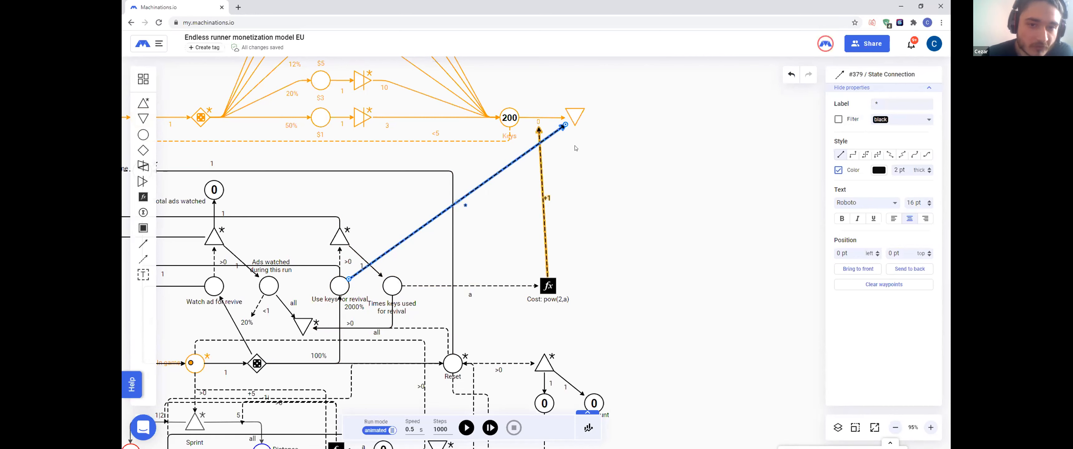
{"action": "left_click", "coordinate": [575, 109]}
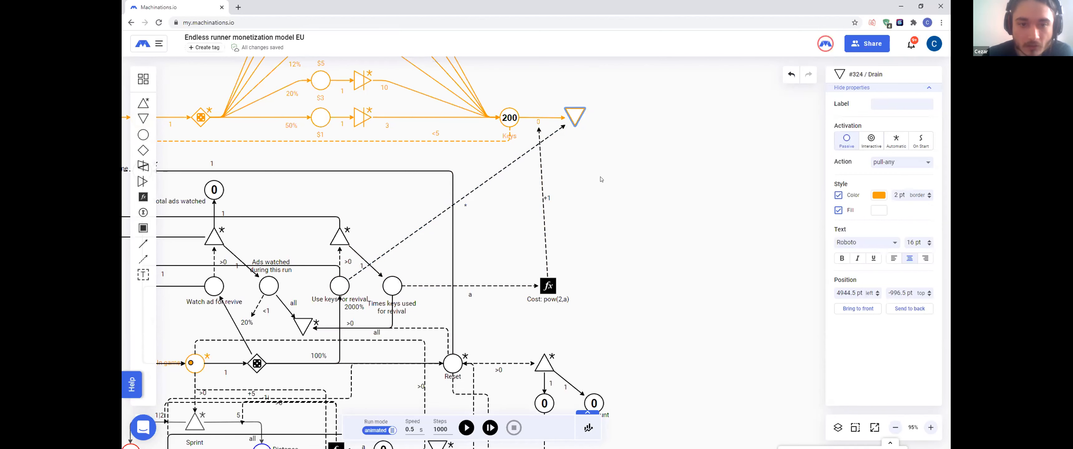
{"action": "left_click", "coordinate": [515, 186]}
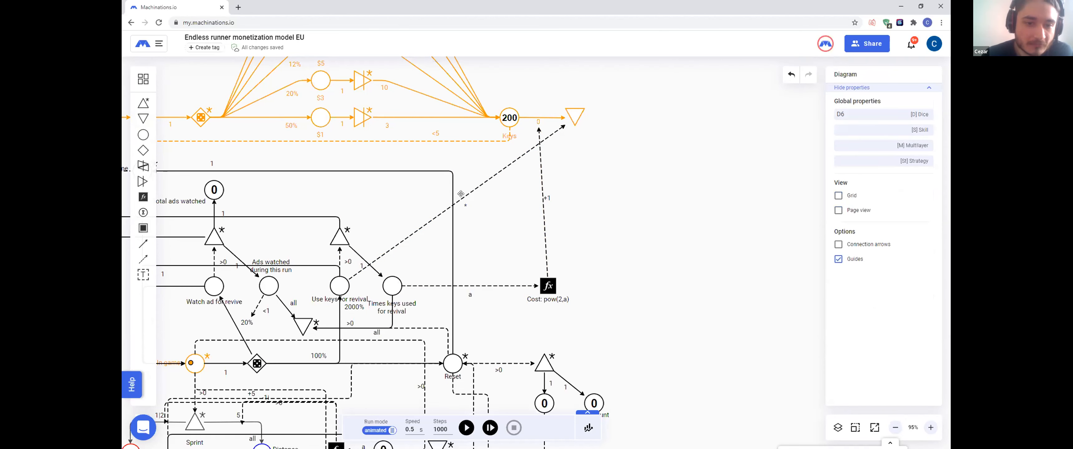
{"action": "left_click", "coordinate": [375, 253]}
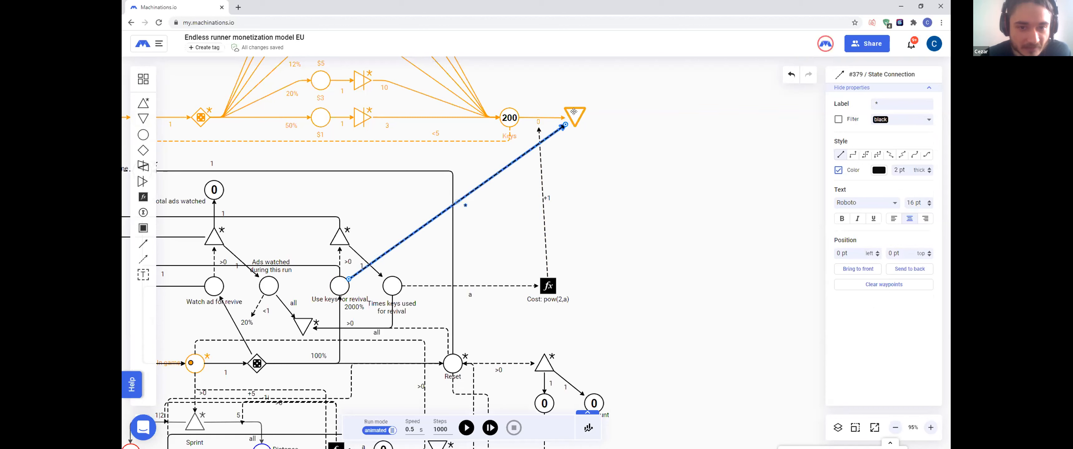
Step: Add a register below the Keys pool with state connections from Keys labelled "a" and from the Cost register labelled "b"
{"action": "left_click", "coordinate": [515, 227]}
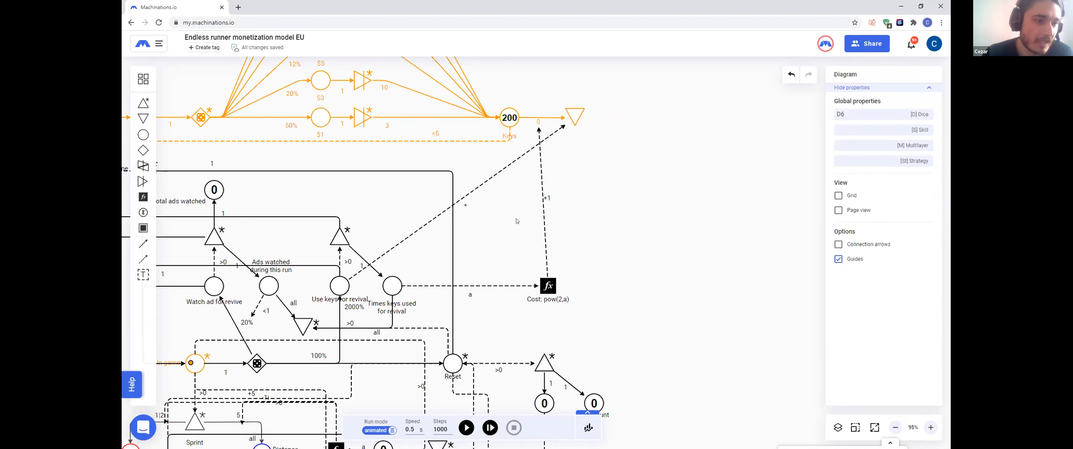
{"action": "left_click_drag", "start_coordinate": [142, 196], "coordinate": [492, 212]}
{"action": "left_click", "coordinate": [607, 204]}
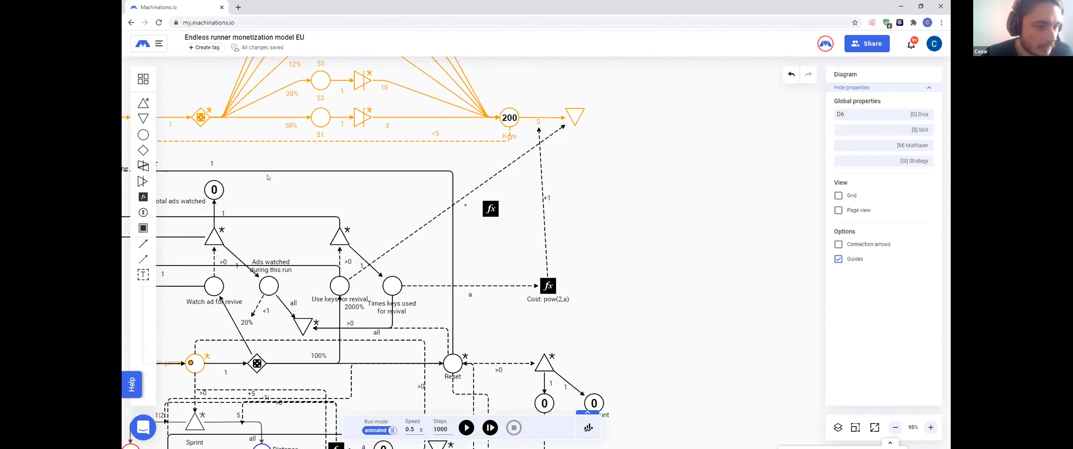
{"action": "left_click", "coordinate": [492, 207]}
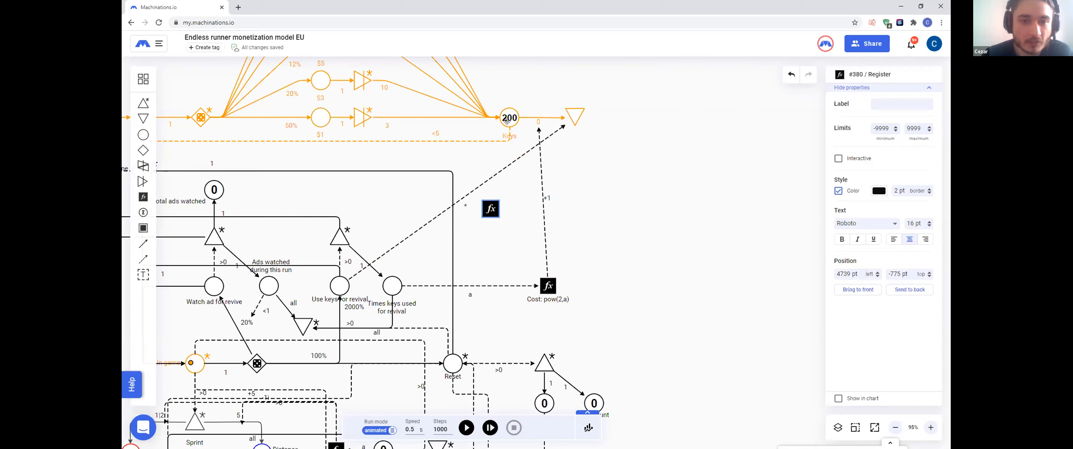
{"action": "left_click", "coordinate": [143, 259]}
{"action": "left_click_drag", "start_coordinate": [509, 117], "coordinate": [496, 200]}
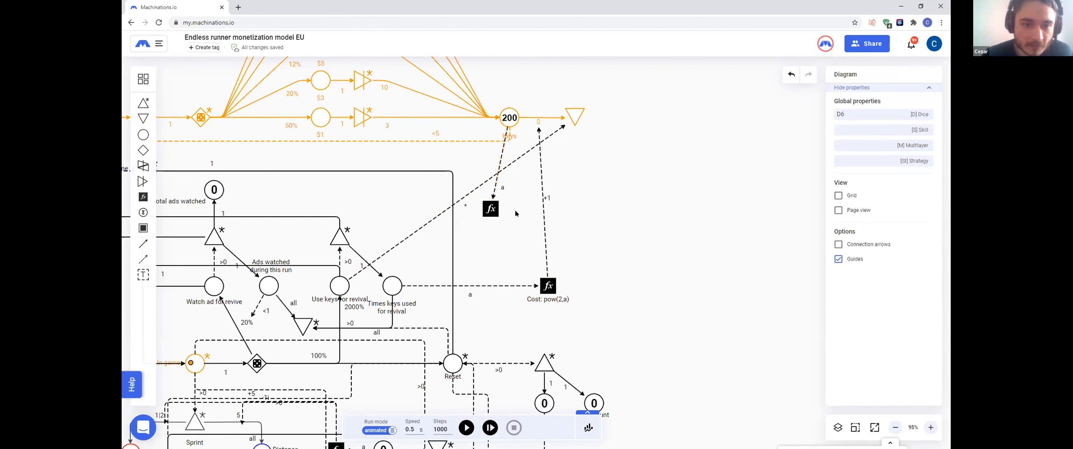
{"action": "mouse_move", "coordinate": [143, 259]}
{"action": "left_mouse_down"}
{"action": "mouse_move", "coordinate": [529, 282]}
{"action": "mouse_move", "coordinate": [490, 208]}
{"action": "left_mouse_up"}
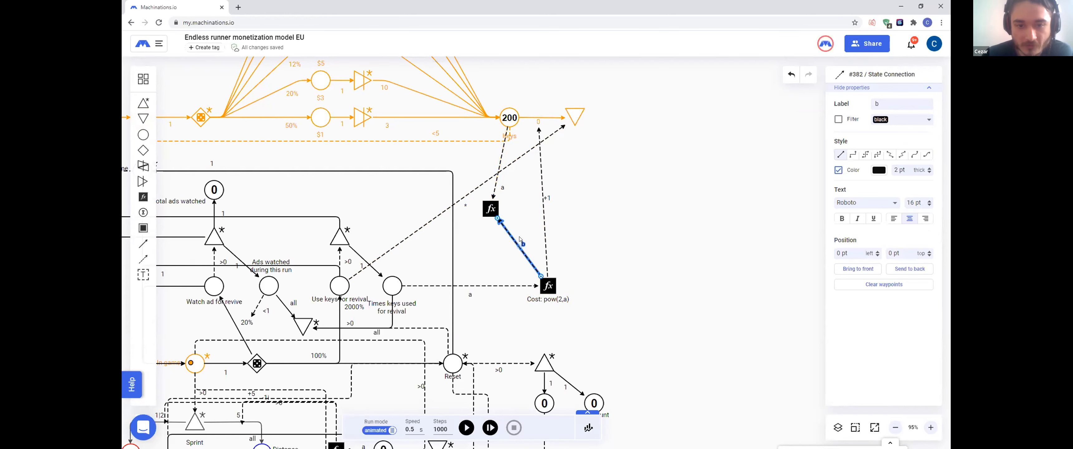
Step: Label the new register between Keys and Cost "largerEq(a,b)"
{"action": "left_click", "coordinate": [532, 193]}
{"action": "left_click", "coordinate": [490, 209]}
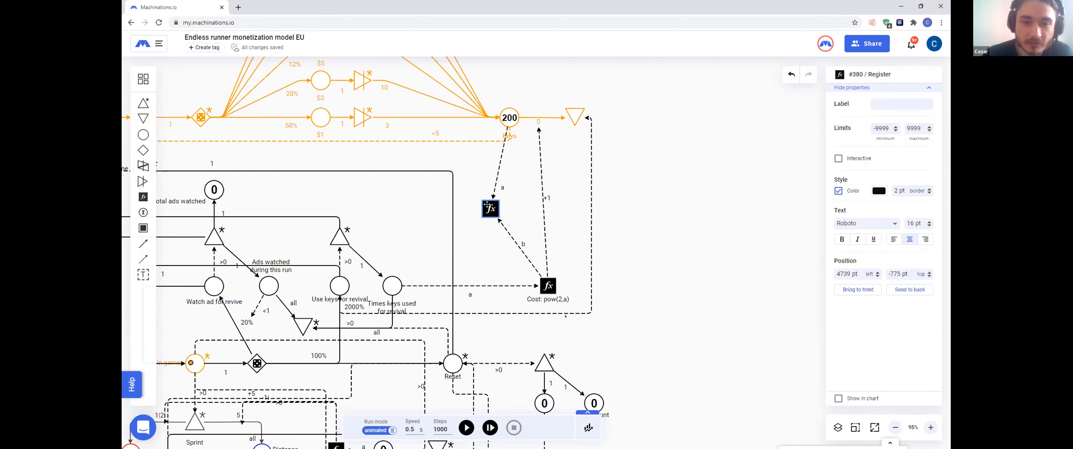
{"action": "left_click", "coordinate": [898, 100]}
{"action": "type", "text": "largerEq"}
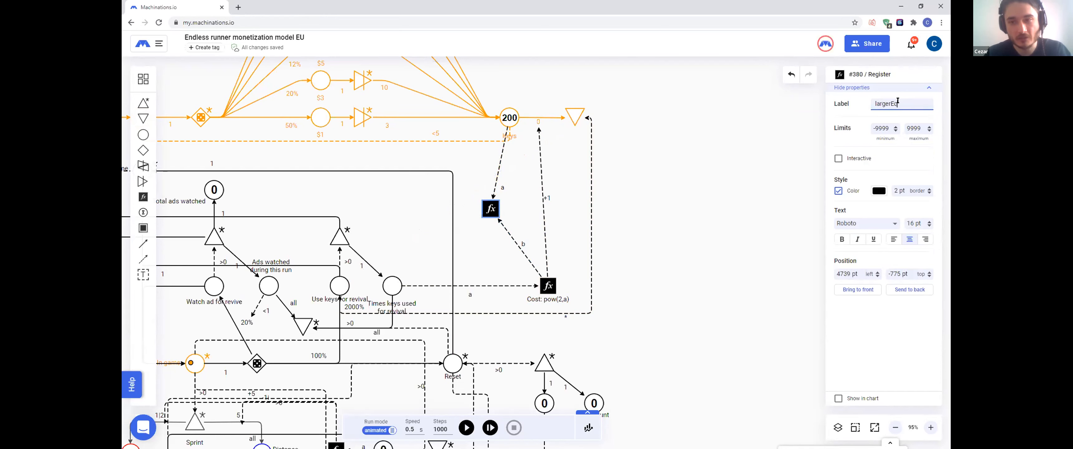
{"action": "type", "text": "(a,b"}
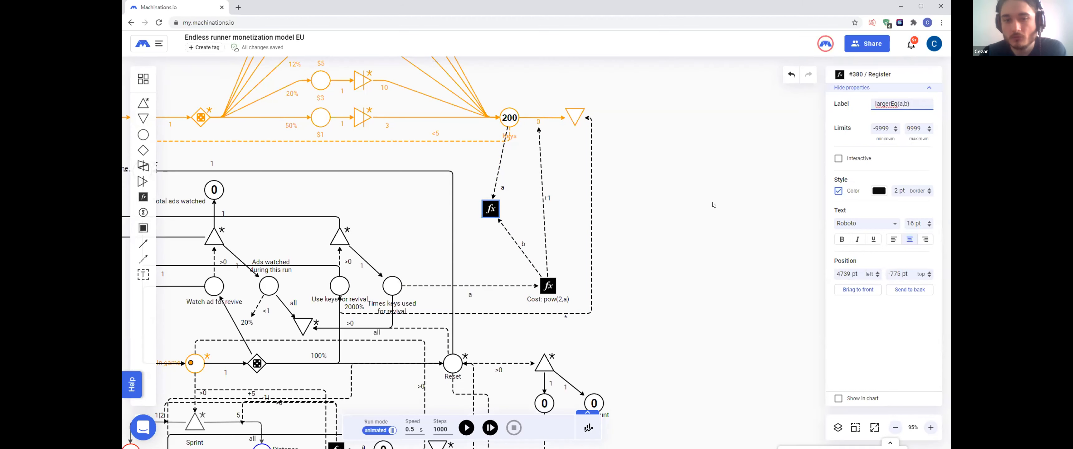
{"action": "left_click", "coordinate": [478, 222]}
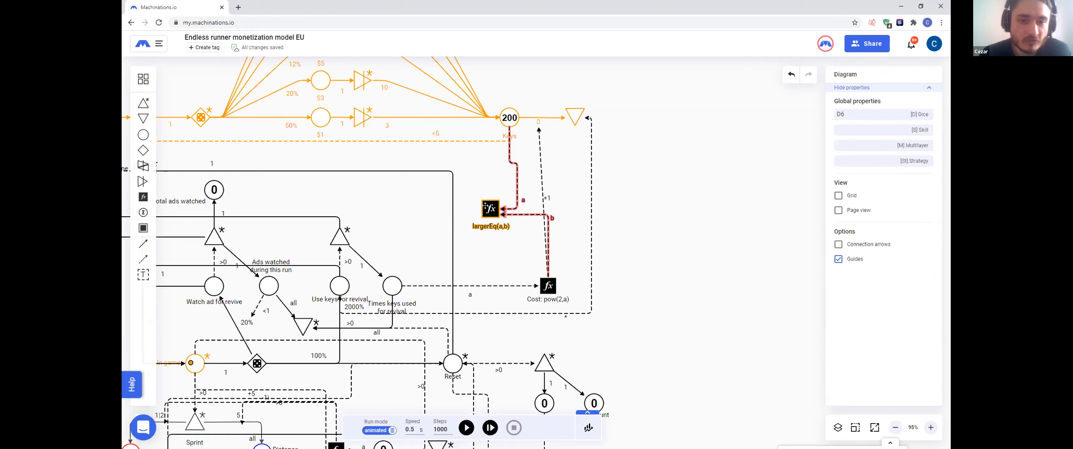
Step: Draw a ">0" state connection from the largerEq(a,b) register to the 2000% resource connection leading into Use keys for revival
{"action": "left_click", "coordinate": [339, 344]}
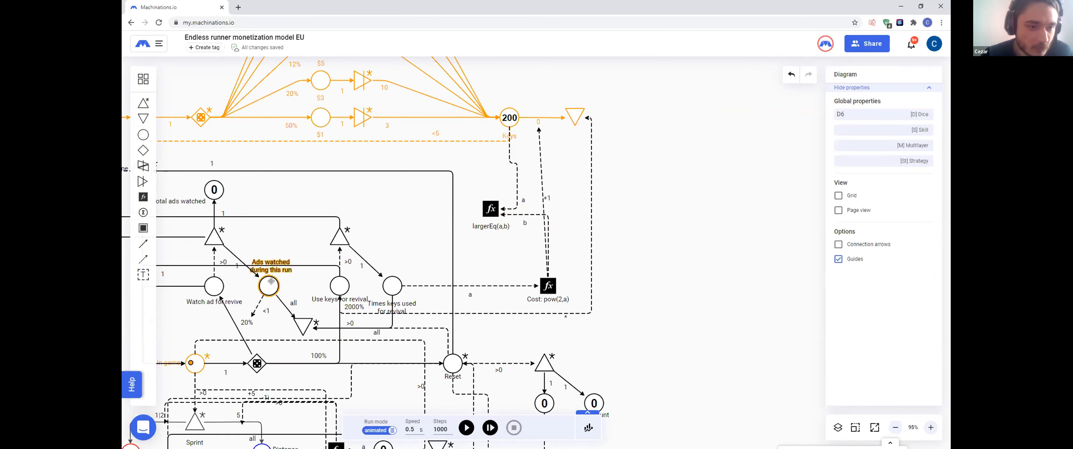
{"action": "left_click", "coordinate": [236, 324]}
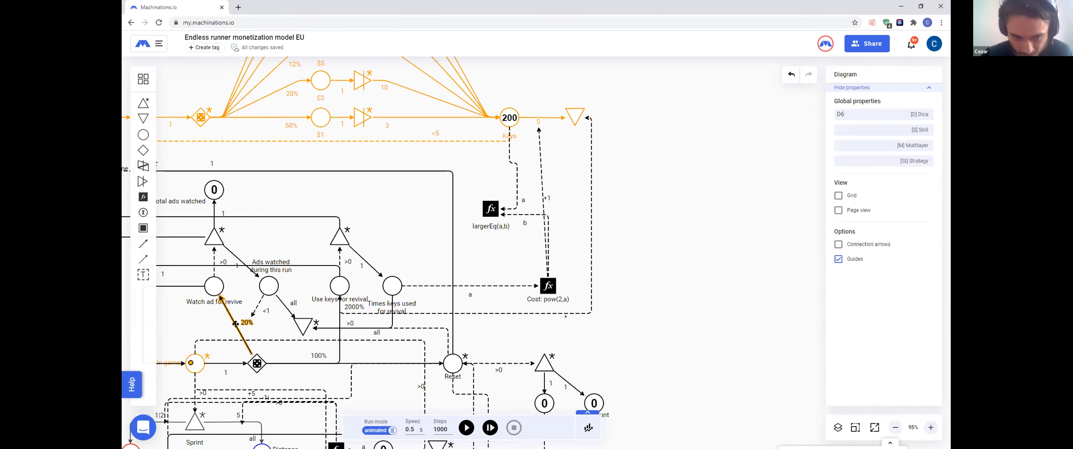
{"action": "left_click", "coordinate": [483, 209]}
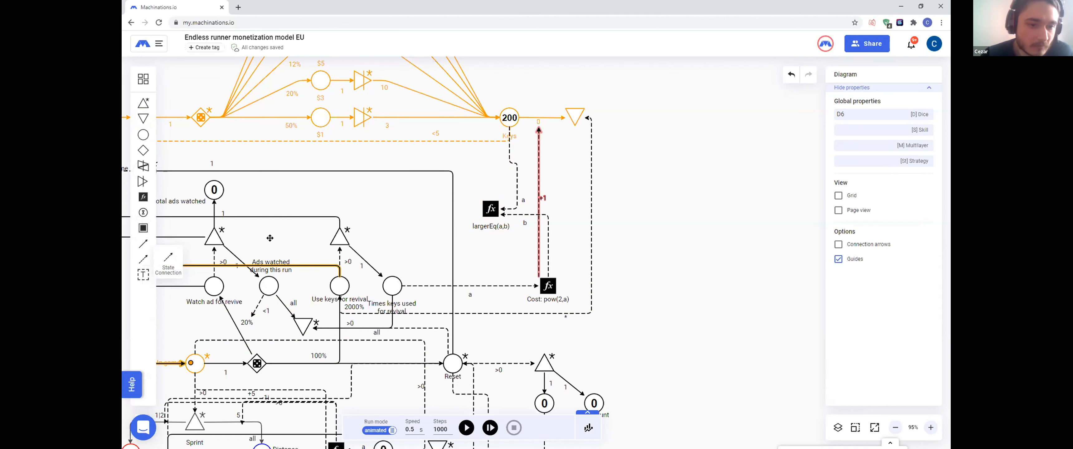
{"action": "left_click_drag", "start_coordinate": [489, 212], "coordinate": [341, 305]}
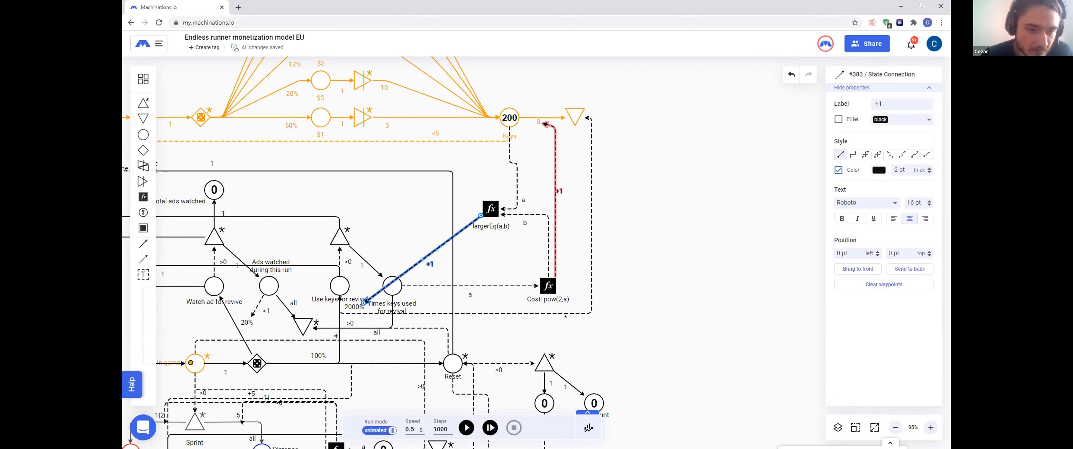
{"action": "double_click", "coordinate": [899, 100]}
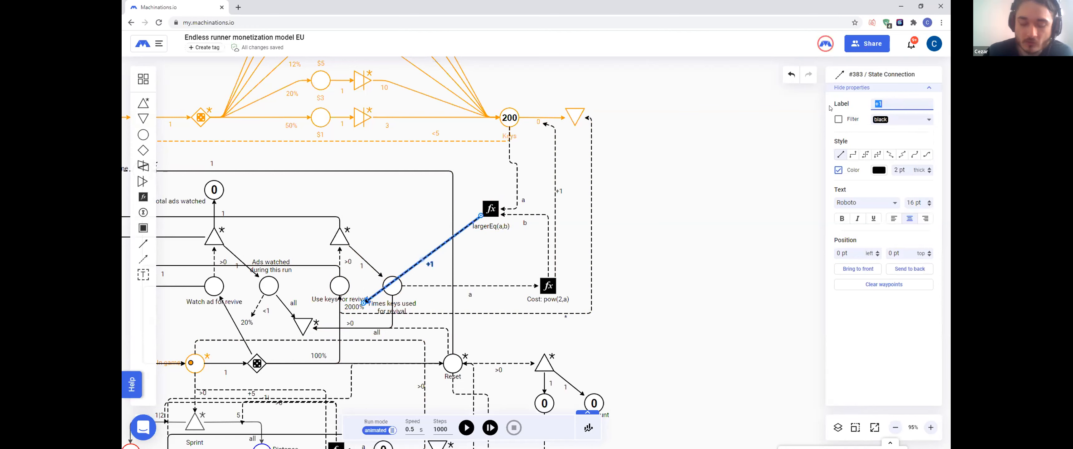
{"action": "type", "text": ">0"}
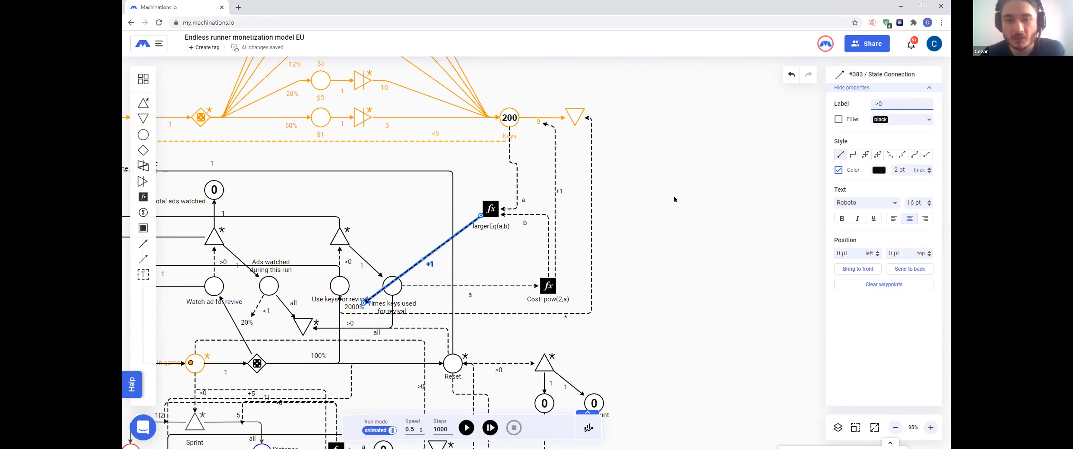
{"action": "left_click", "coordinate": [476, 241]}
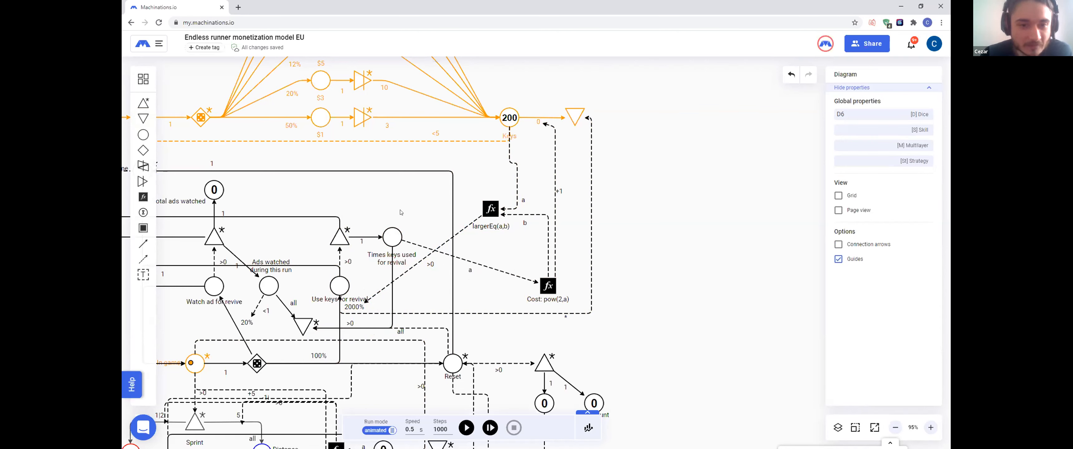
Step: Tidy the key revival section by routing the ">0" connection from the largerEq(a,b) register at right angles
{"action": "left_click_drag", "start_coordinate": [403, 196], "coordinate": [422, 199]}
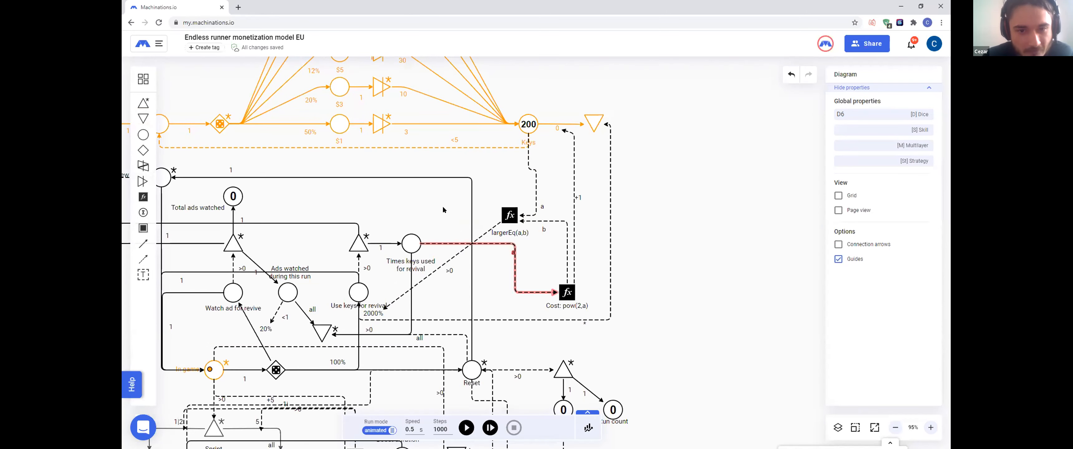
{"action": "left_click_drag", "start_coordinate": [445, 200], "coordinate": [482, 217]}
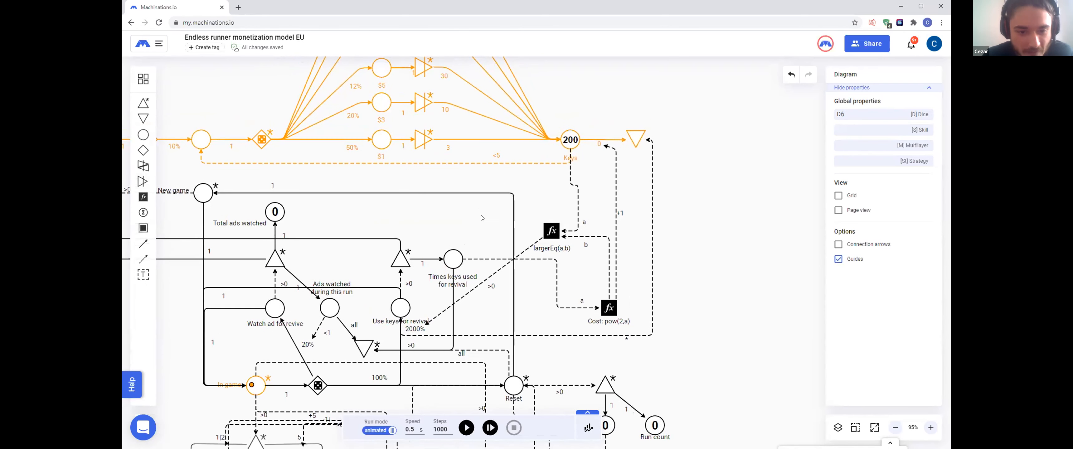
{"action": "left_click", "coordinate": [398, 331]}
{"action": "left_click", "coordinate": [407, 325]}
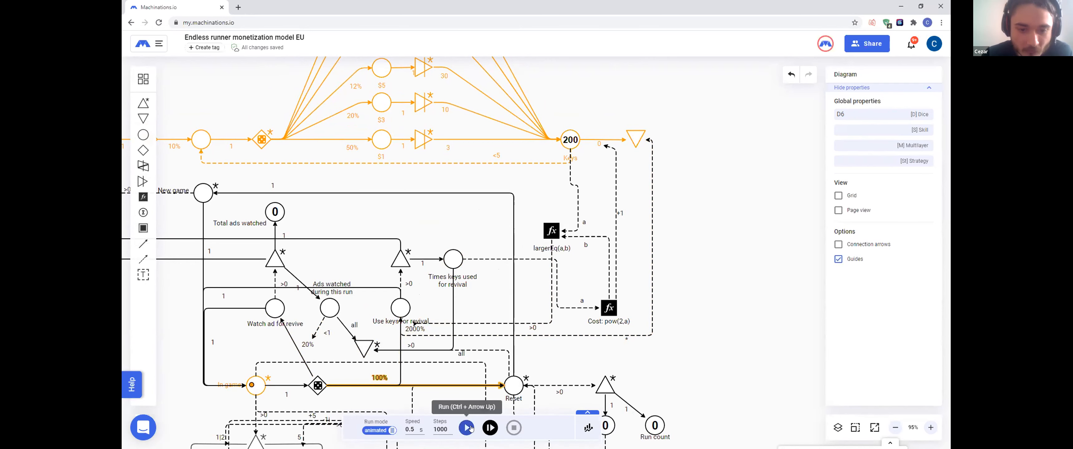
Step: Run the simulation to check the key-based revival logic and its cost, and reset it
{"action": "left_click", "coordinate": [466, 428]}
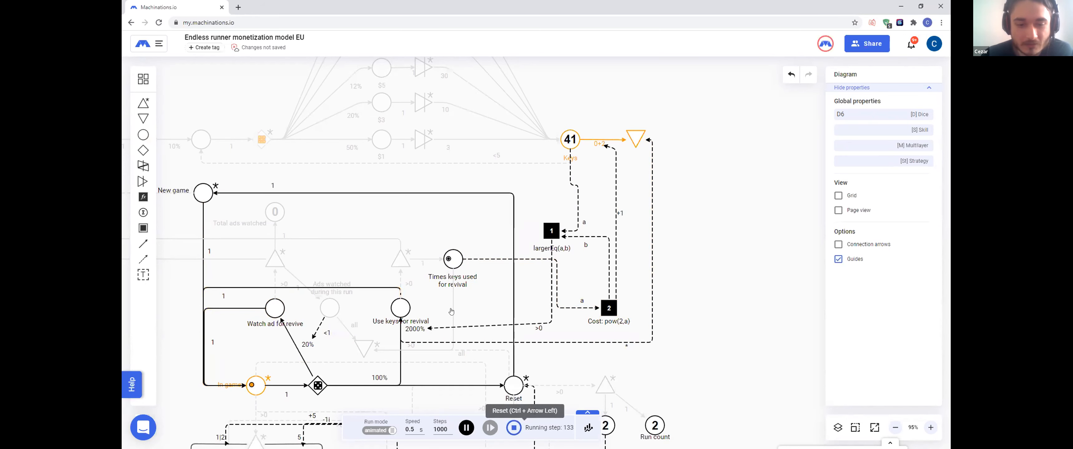
{"action": "left_click", "coordinate": [513, 428]}
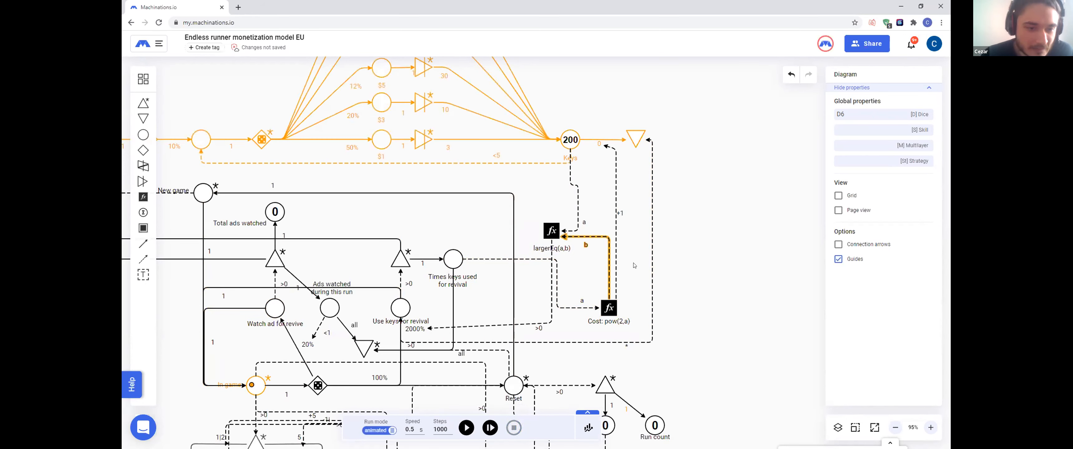
Step: Look over the key purchase, revival and run sections of the diagram
{"action": "left_click_drag", "start_coordinate": [667, 225], "coordinate": [666, 245]}
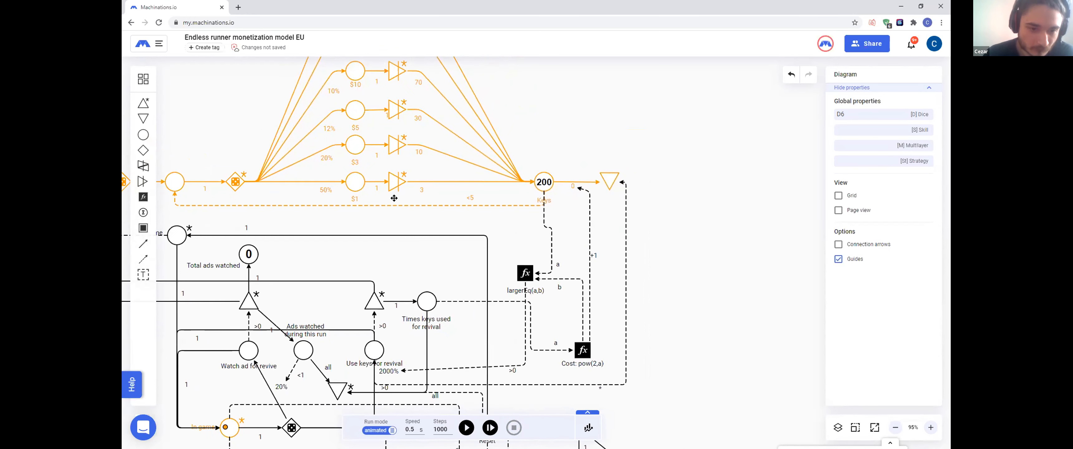
{"action": "left_click_drag", "start_coordinate": [704, 218], "coordinate": [713, 228]}
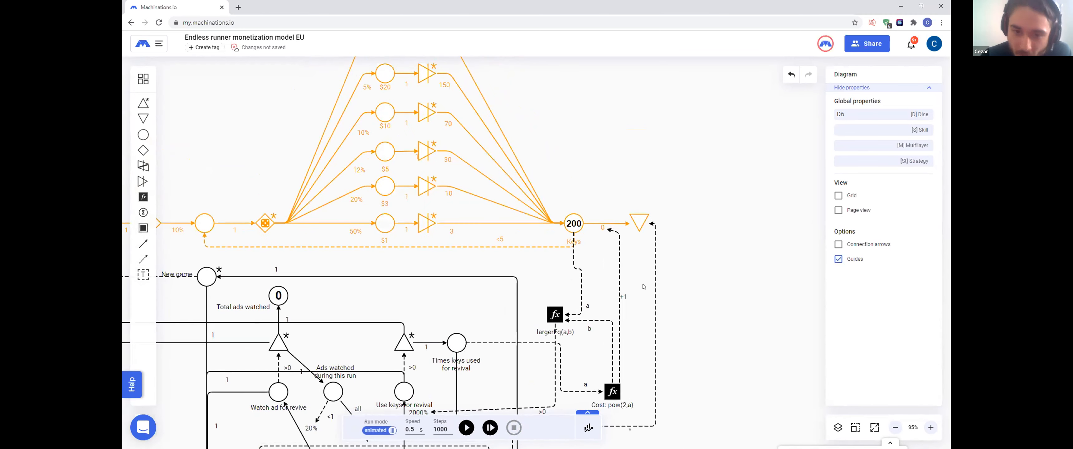
{"action": "scroll", "coordinate": [644, 286], "scroll_direction": "down", "scroll_amount": 5}
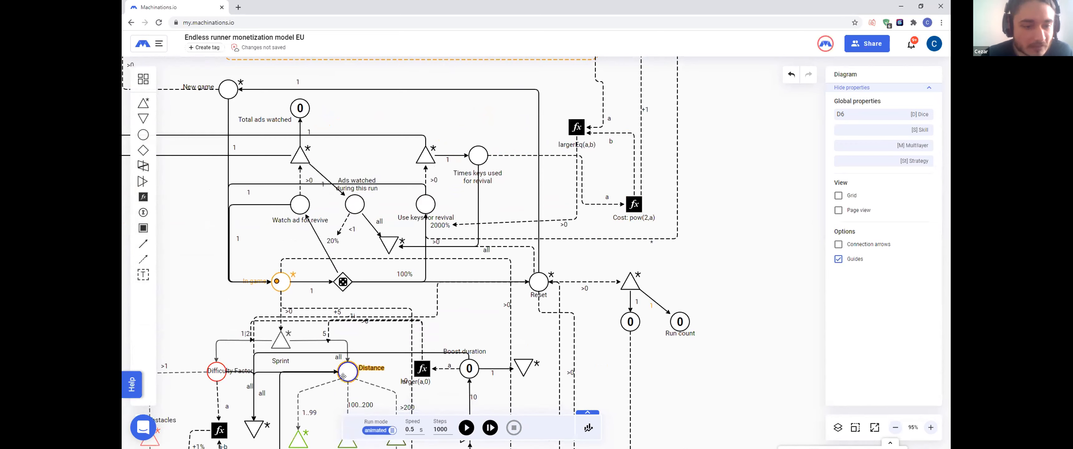
{"action": "scroll", "coordinate": [391, 368], "scroll_direction": "down", "scroll_amount": 3}
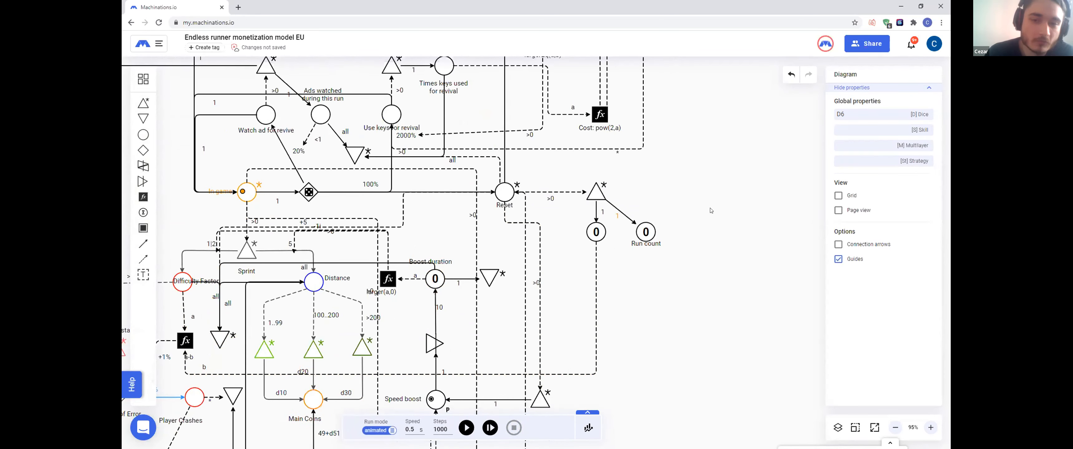
{"action": "scroll", "coordinate": [666, 316], "scroll_direction": "up", "scroll_amount": 3}
{"action": "scroll", "coordinate": [665, 317], "scroll_direction": "up", "scroll_amount": 3}
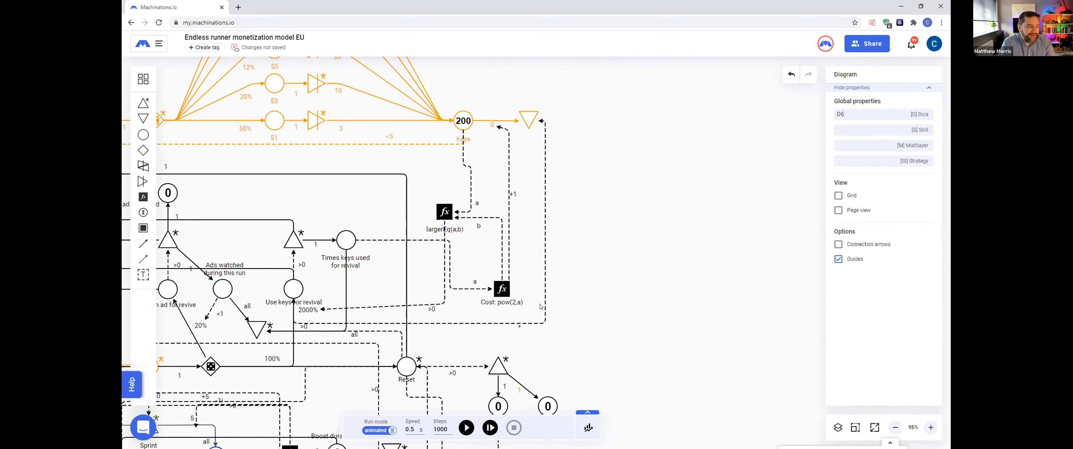
{"action": "left_click_drag", "start_coordinate": [582, 271], "coordinate": [699, 301]}
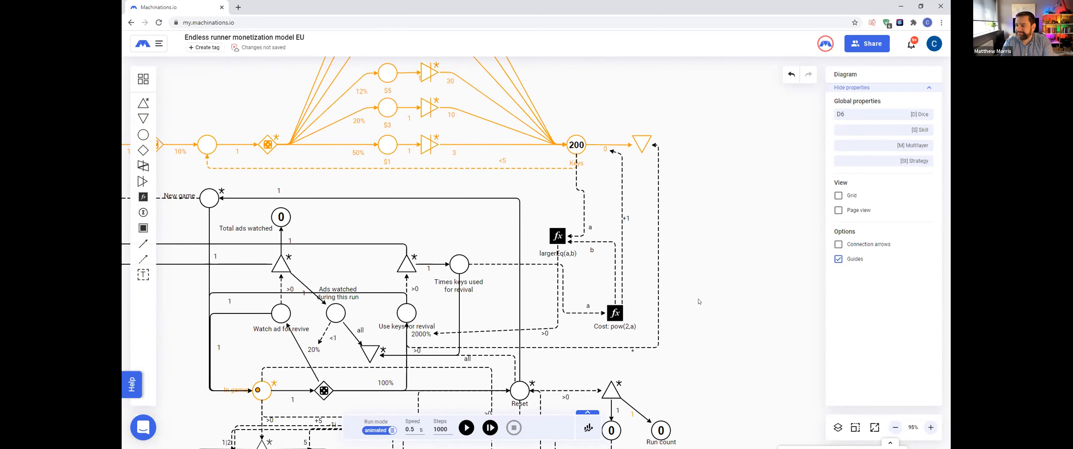
Step: Insert the Skin shards component from the team library into the empty canvas area beside the Run count pool
{"action": "left_click_drag", "start_coordinate": [730, 305], "coordinate": [539, 130]}
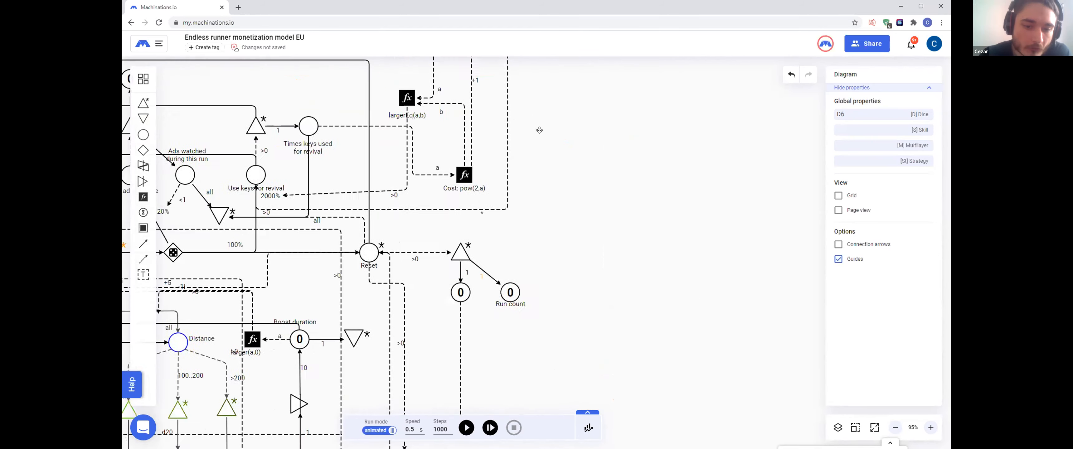
{"action": "left_click_drag", "start_coordinate": [623, 283], "coordinate": [590, 305]}
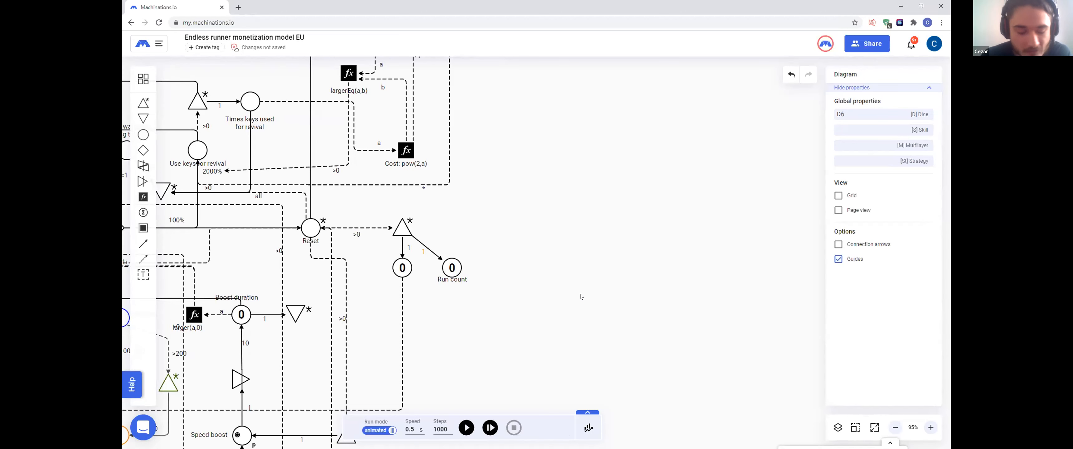
{"action": "left_click_drag", "start_coordinate": [598, 310], "coordinate": [567, 316]}
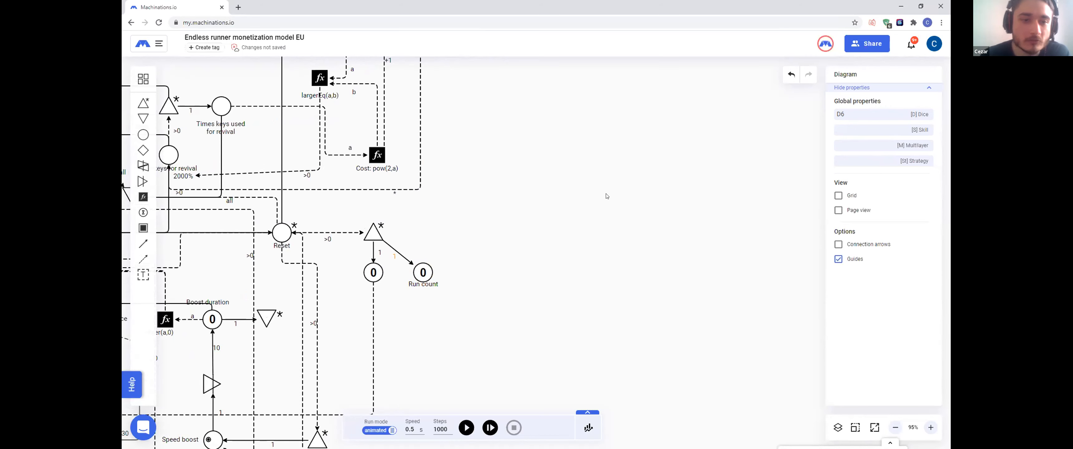
{"action": "left_click_drag", "start_coordinate": [668, 286], "coordinate": [654, 271]}
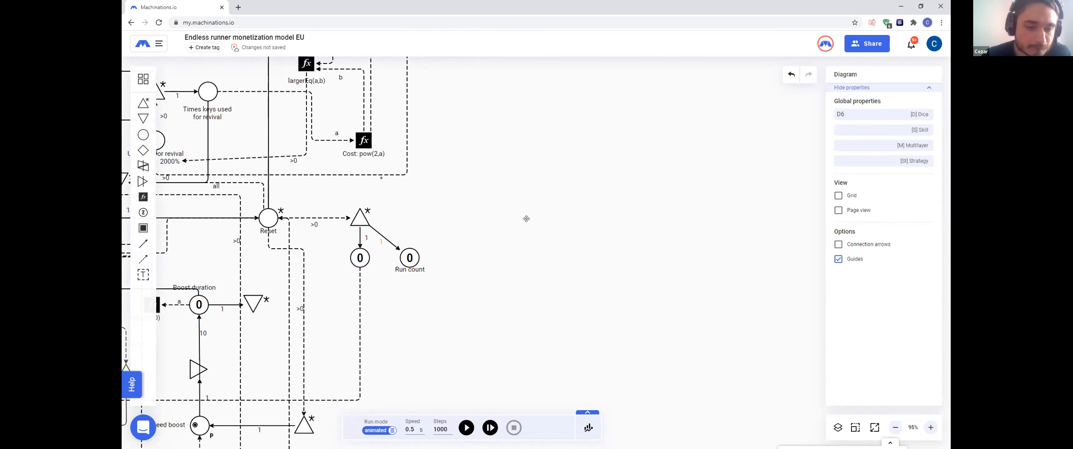
{"action": "left_click_drag", "start_coordinate": [531, 220], "coordinate": [522, 217]}
{"action": "left_click", "coordinate": [143, 79]}
{"action": "left_click", "coordinate": [260, 75]}
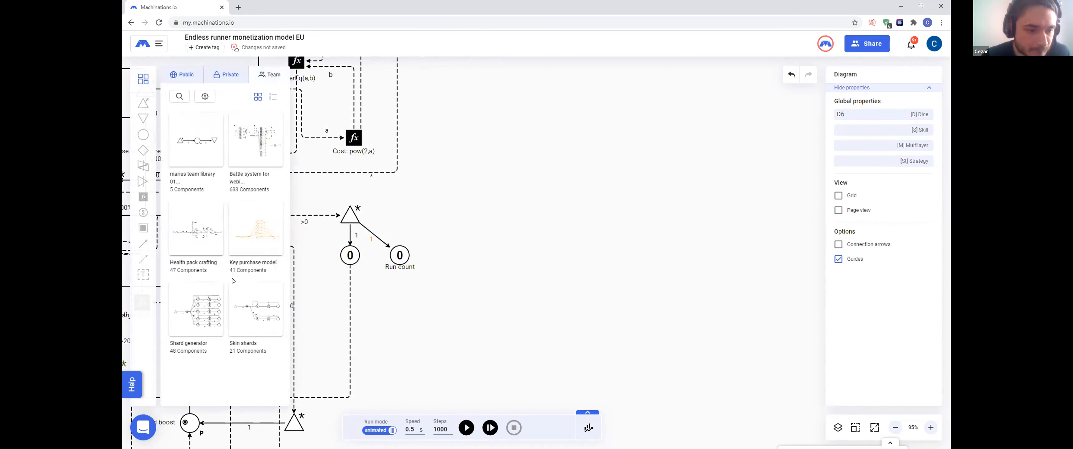
{"action": "mouse_move", "coordinate": [197, 304]}
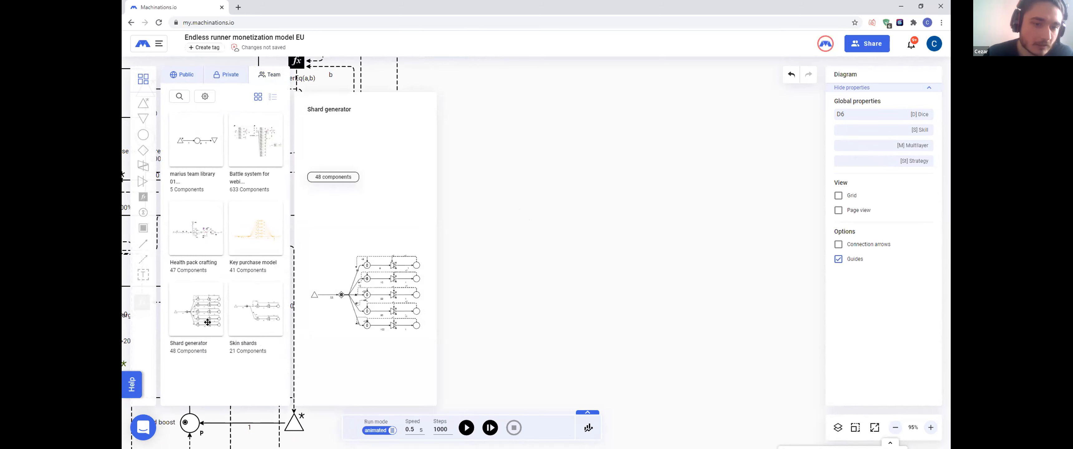
{"action": "mouse_move", "coordinate": [276, 314]}
{"action": "left_click_drag", "start_coordinate": [258, 310], "coordinate": [637, 308]}
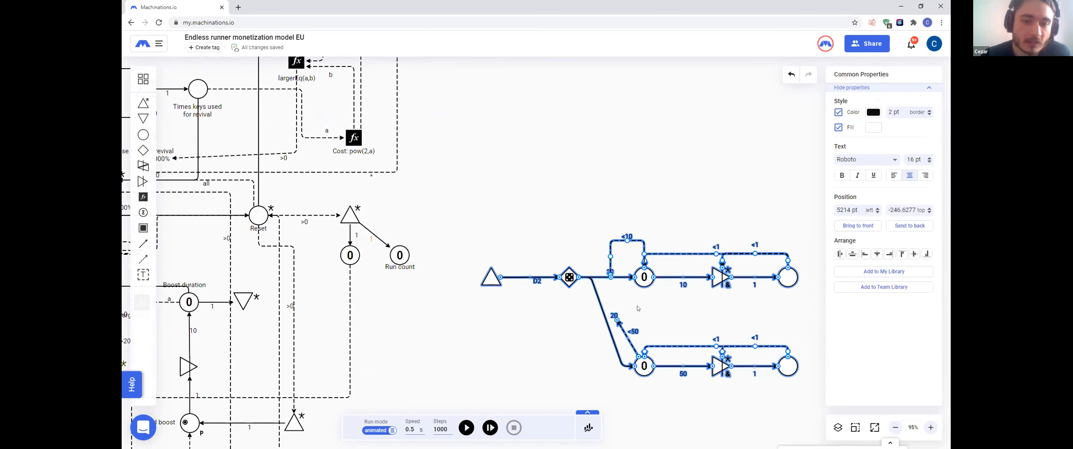
Step: Select the whole inserted skin shards group and move it slightly lower on the canvas
{"action": "left_click", "coordinate": [633, 163]}
{"action": "scroll", "coordinate": [542, 177], "scroll_direction": "right", "scroll_amount": 3}
{"action": "left_click_drag", "start_coordinate": [406, 159], "coordinate": [754, 383]}
{"action": "left_click_drag", "start_coordinate": [727, 344], "coordinate": [684, 262]}
{"action": "left_click", "coordinate": [664, 196]}
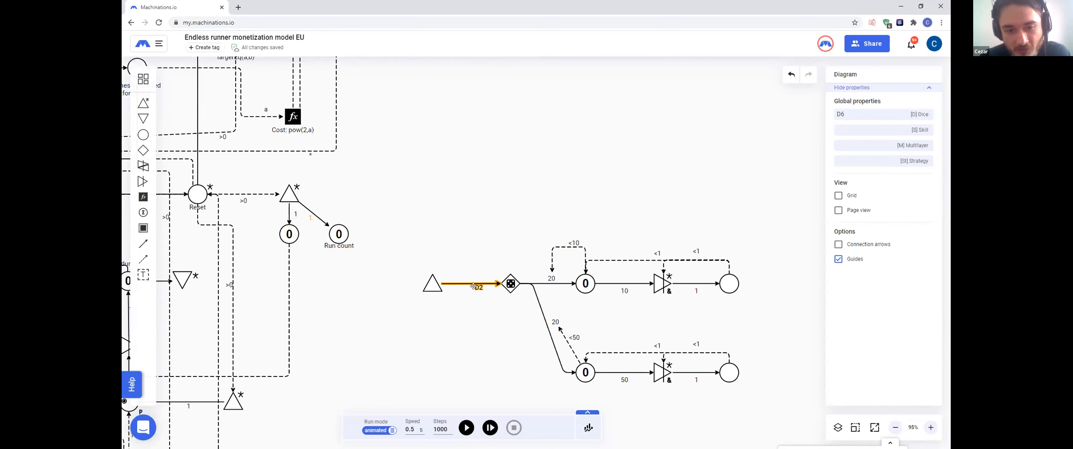
Step: Examine the D2 input connection and the two branches weighted 20 that leave the gate in the skin shards group
{"action": "left_click", "coordinate": [478, 287]}
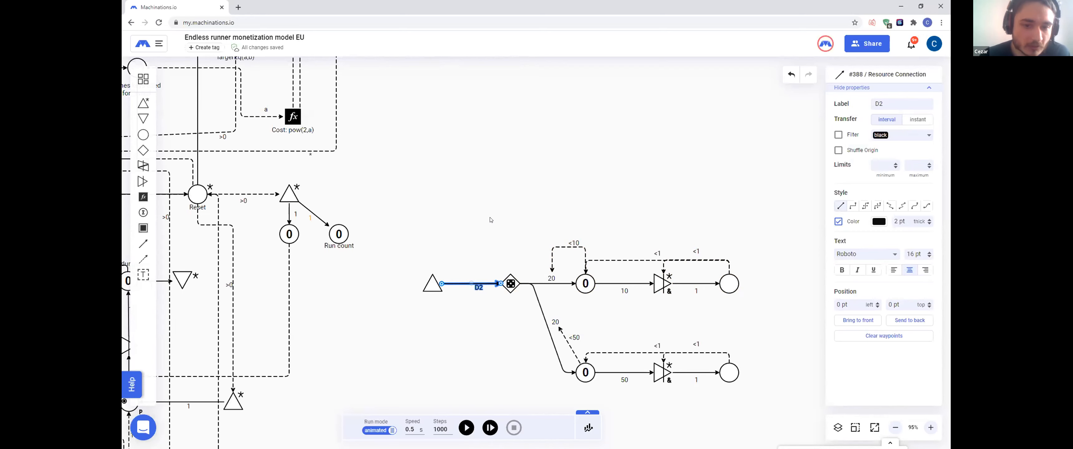
{"action": "left_click", "coordinate": [544, 282]}
{"action": "left_click", "coordinate": [543, 315]}
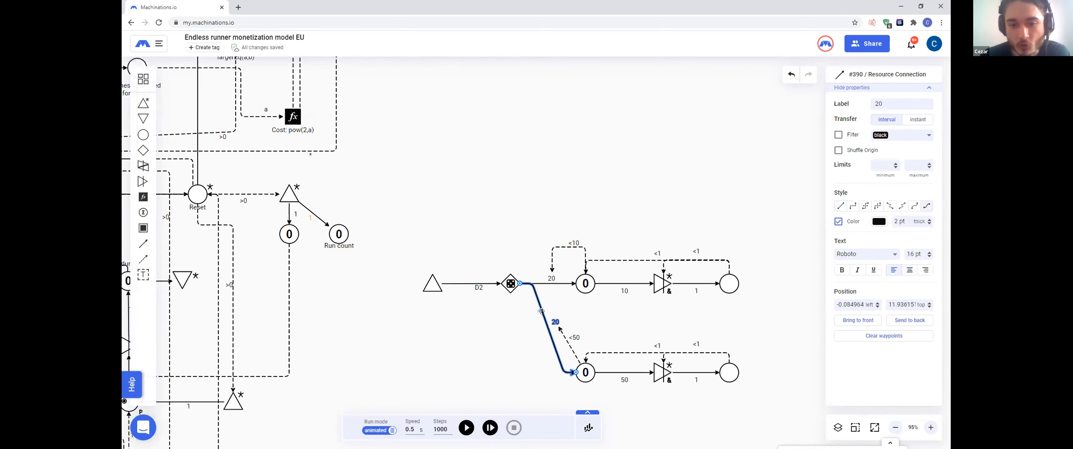
{"action": "left_click", "coordinate": [542, 283]}
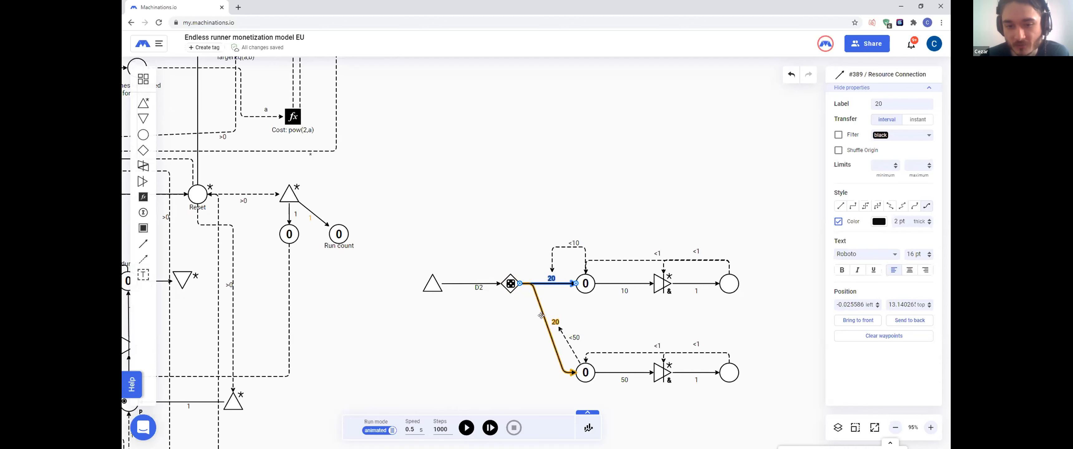
{"action": "left_click", "coordinate": [529, 238]}
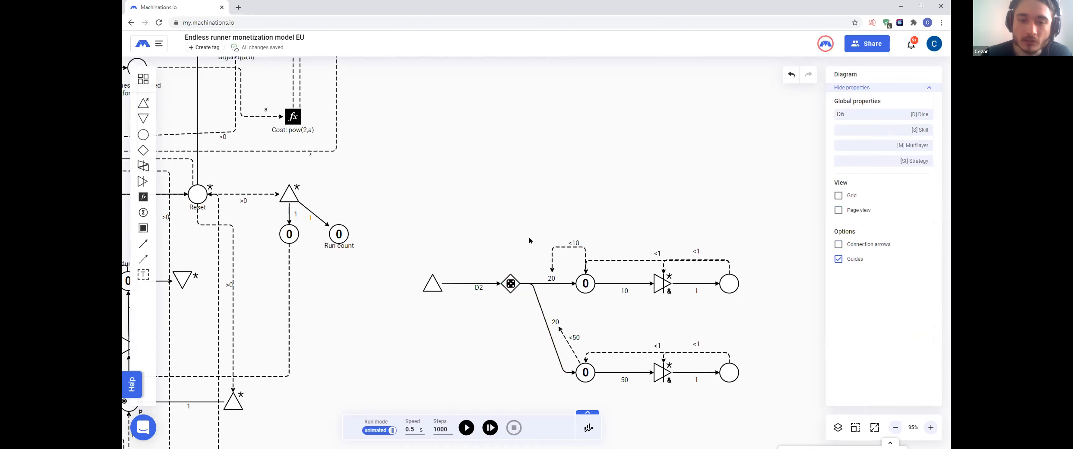
{"action": "left_click", "coordinate": [548, 281]}
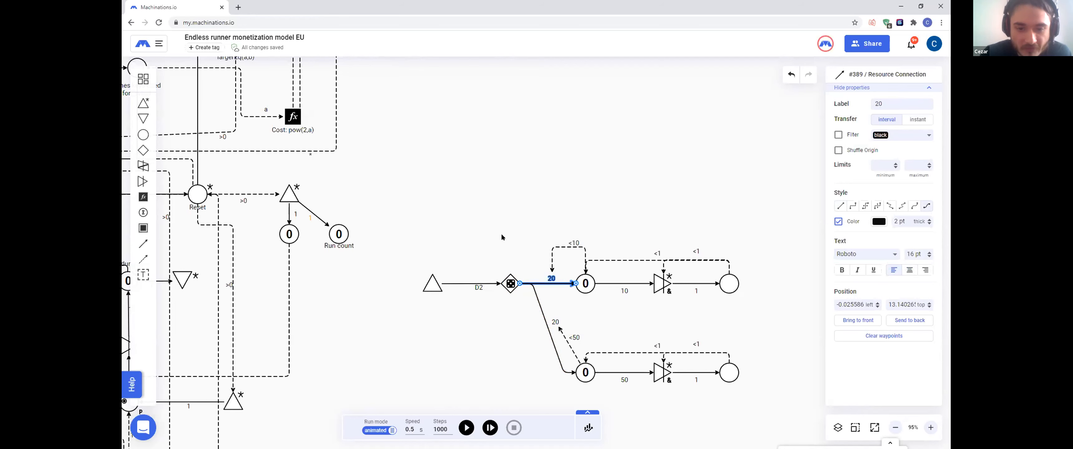
{"action": "left_click", "coordinate": [541, 307]}
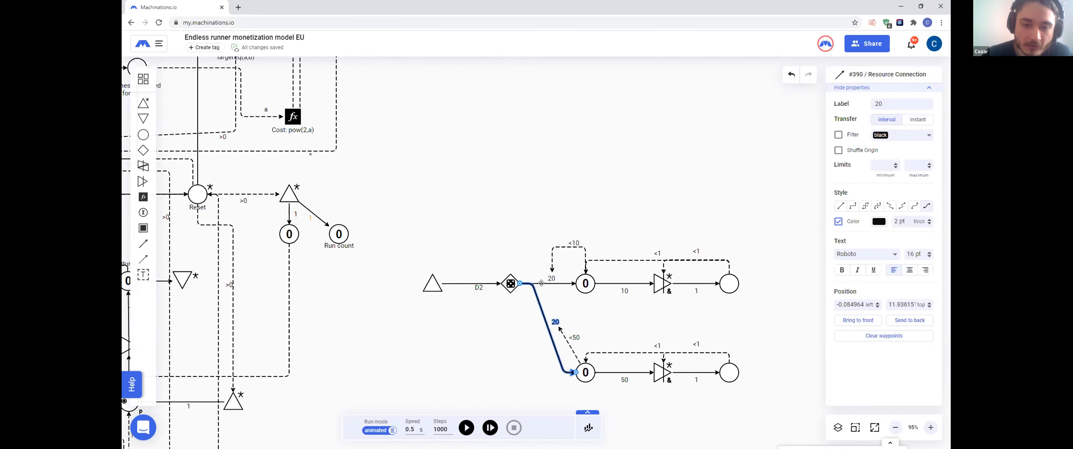
{"action": "left_click", "coordinate": [541, 283]}
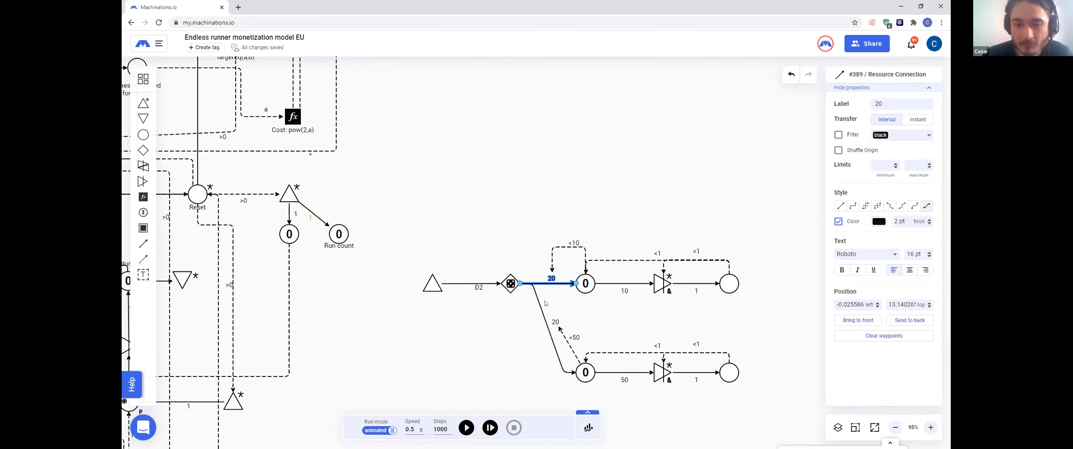
{"action": "left_click", "coordinate": [534, 207]}
Step: Add a new pool directly above the two shard pools and set its display capacity to -1
{"action": "left_click_drag", "start_coordinate": [568, 184], "coordinate": [484, 212]}
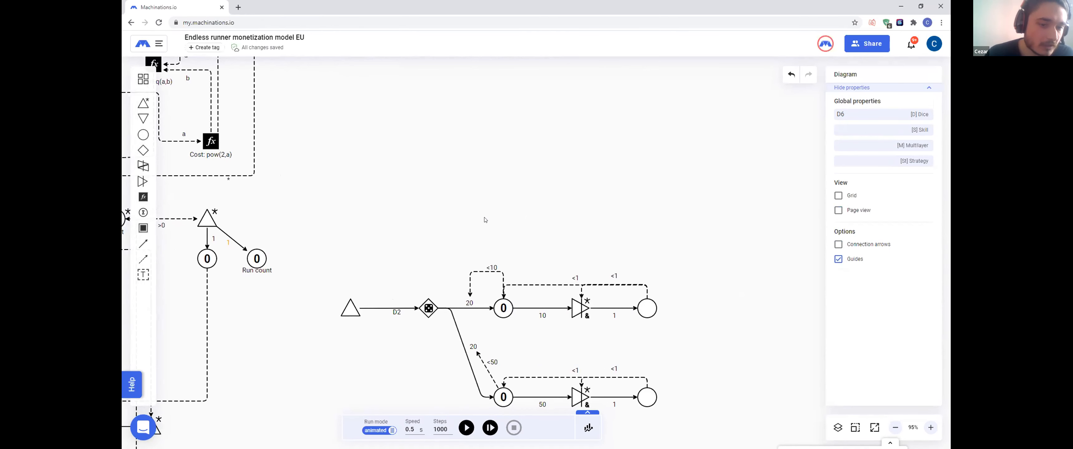
{"action": "left_click_drag", "start_coordinate": [142, 134], "coordinate": [502, 212]}
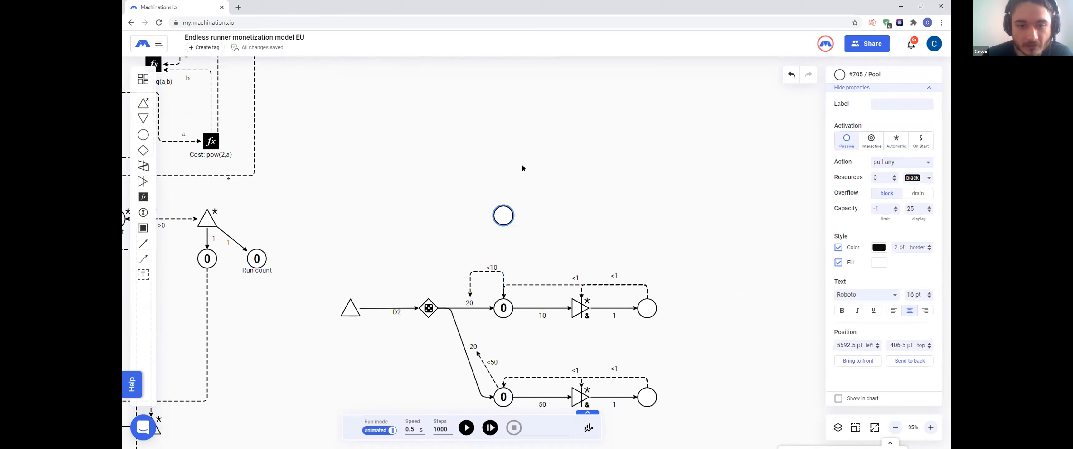
{"action": "left_click", "coordinate": [523, 168]}
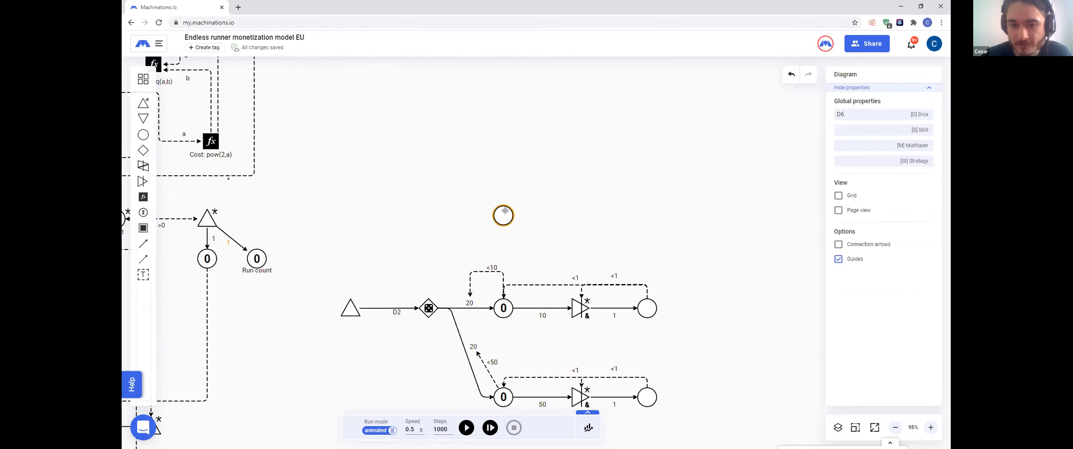
{"action": "left_click", "coordinate": [505, 211]}
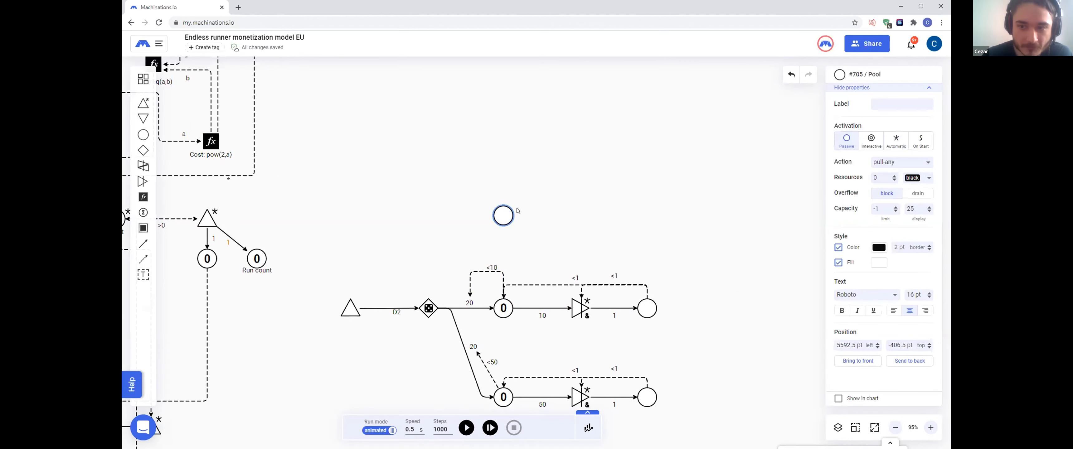
{"action": "double_click", "coordinate": [912, 208]}
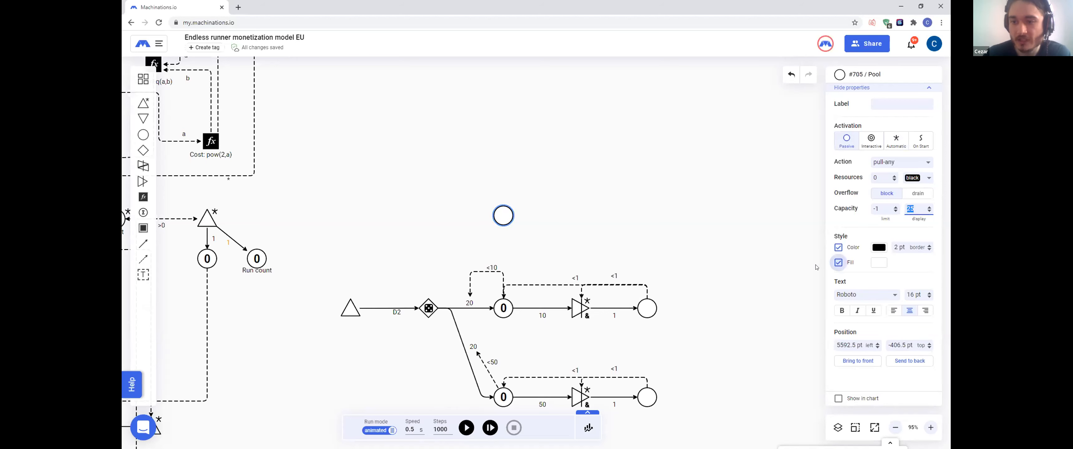
{"action": "key", "text": "Return"}
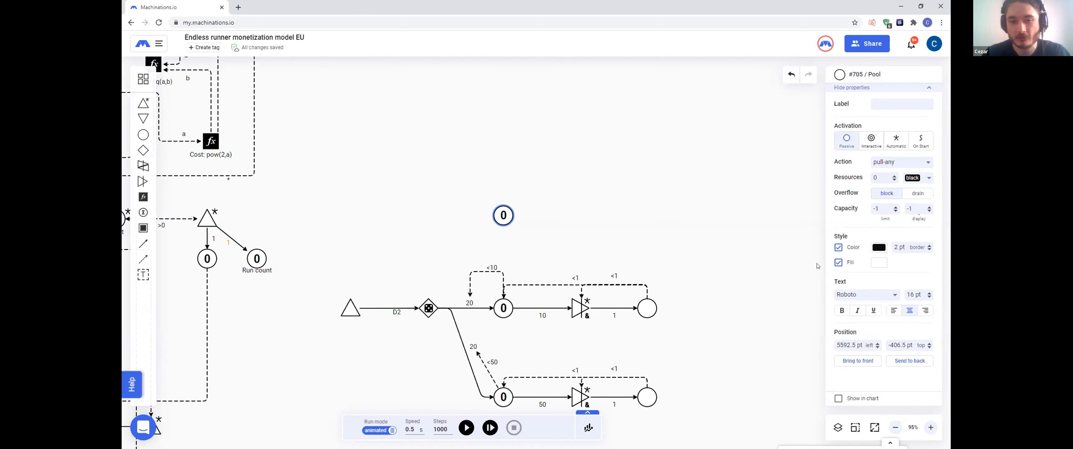
{"action": "left_click", "coordinate": [552, 240]}
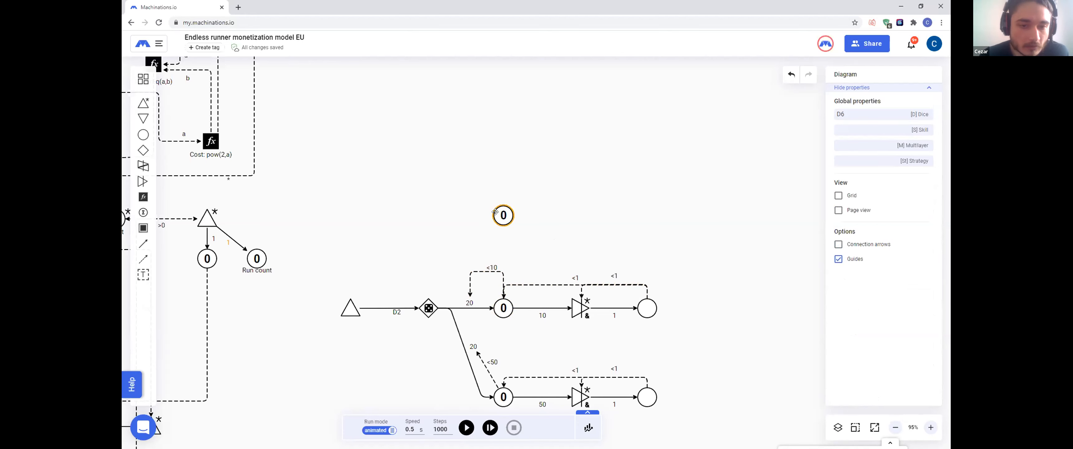
Step: Link the gate to the new pool with a resource connection styled like the other branches, move its label clear, and set it to 50
{"action": "left_click", "coordinate": [142, 243]}
{"action": "left_click_drag", "start_coordinate": [431, 307], "coordinate": [501, 217]}
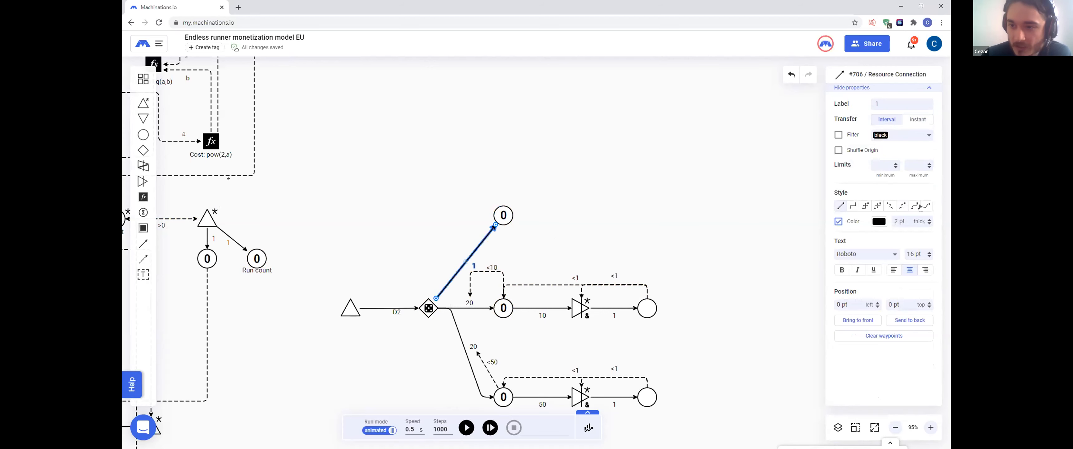
{"action": "left_click", "coordinate": [925, 207]}
{"action": "left_click", "coordinate": [618, 184]}
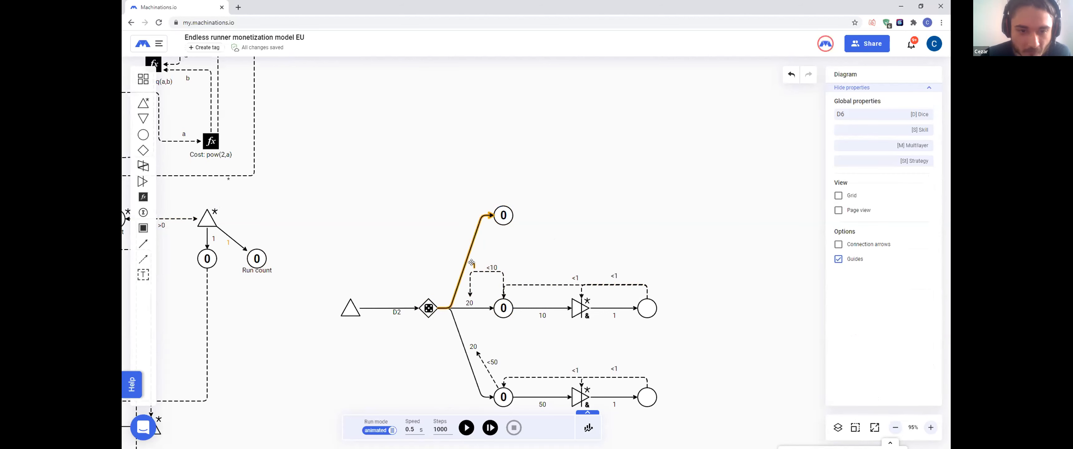
{"action": "left_click", "coordinate": [470, 232]}
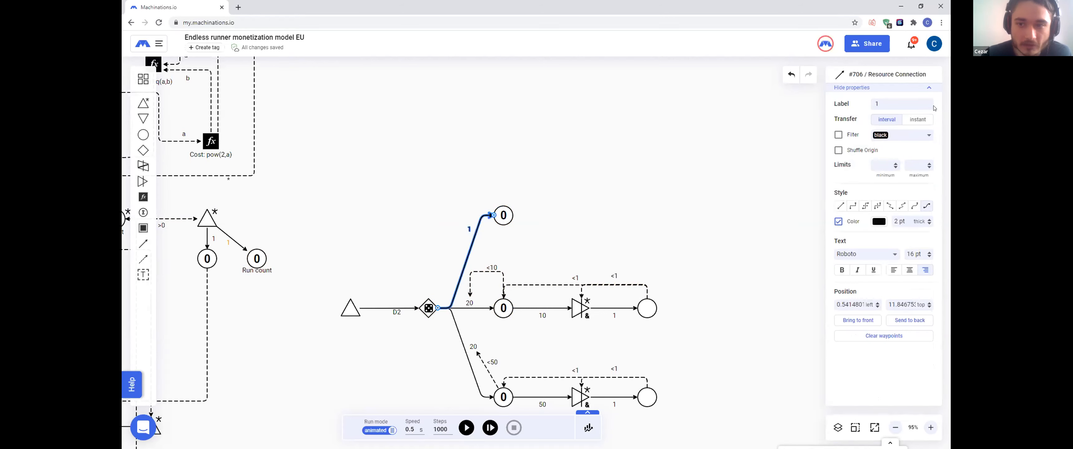
{"action": "left_click", "coordinate": [886, 102]}
{"action": "type", "text": "50"}
{"action": "left_click", "coordinate": [554, 200]}
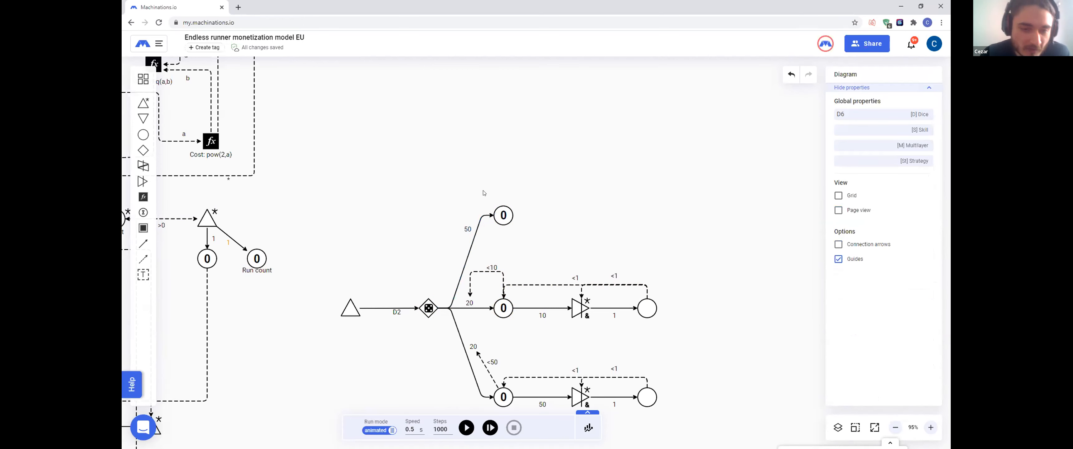
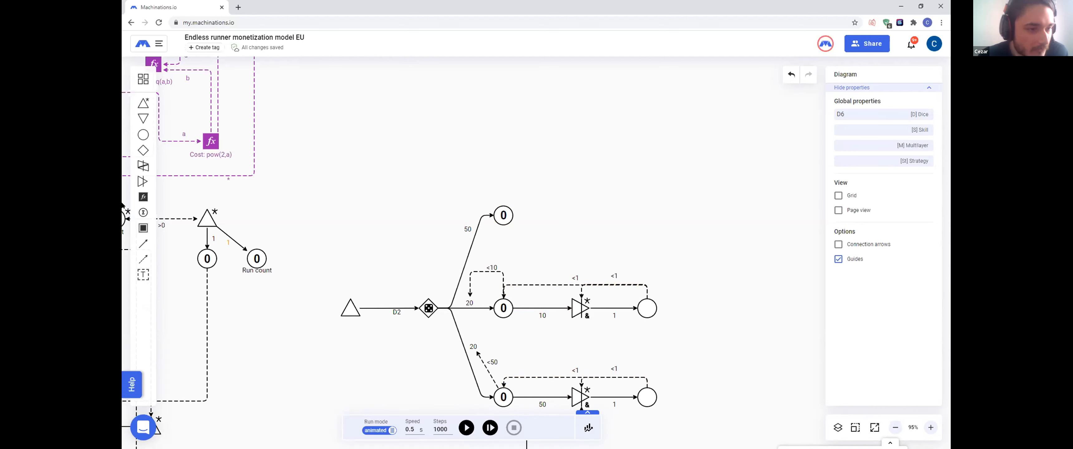
Step: Add a converter beside the new pool, aligned with the converters below, and set it to automatic activation with the pull-all action
{"action": "left_click", "coordinate": [143, 181]}
{"action": "left_click", "coordinate": [576, 212]}
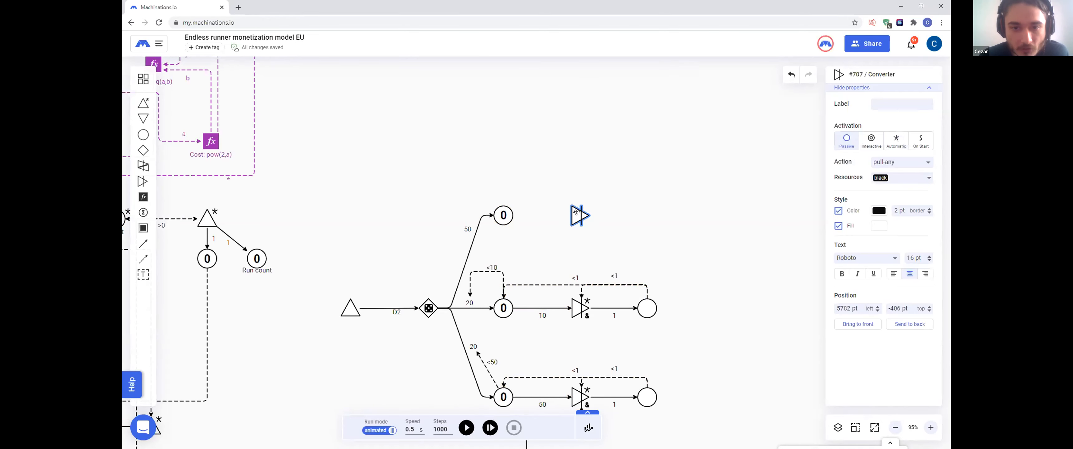
{"action": "left_click_drag", "start_coordinate": [575, 212], "coordinate": [575, 211]}
{"action": "left_click", "coordinate": [579, 170]}
{"action": "left_click", "coordinate": [576, 214]}
{"action": "left_click", "coordinate": [896, 141]}
{"action": "left_click", "coordinate": [893, 161]}
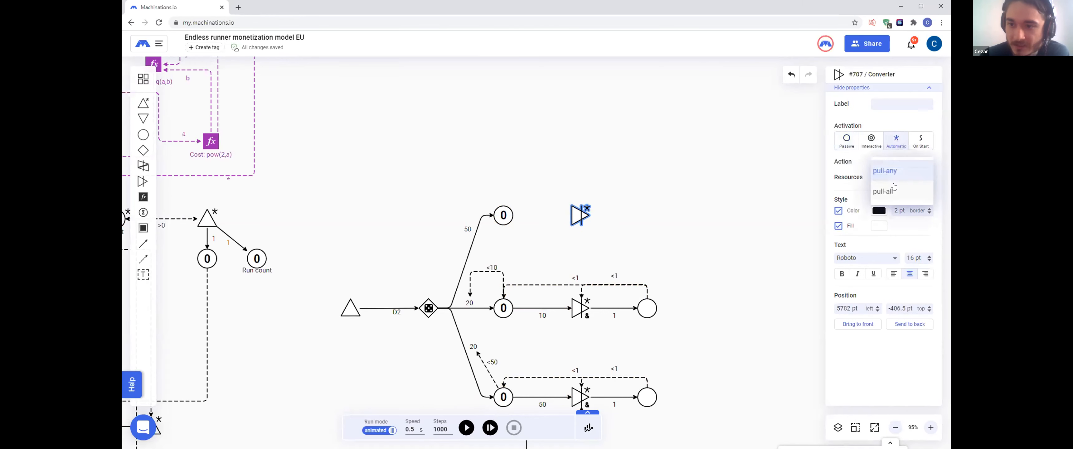
{"action": "left_click", "coordinate": [892, 191]}
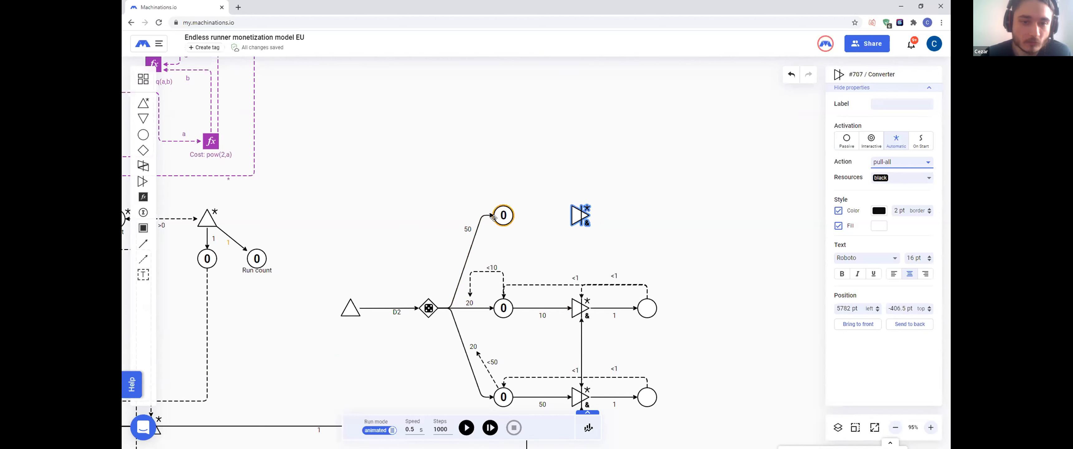
Step: Link the new pool to the new converter with a resource connection labelled 3
{"action": "left_click", "coordinate": [143, 244]}
{"action": "left_click_drag", "start_coordinate": [503, 216], "coordinate": [574, 211]}
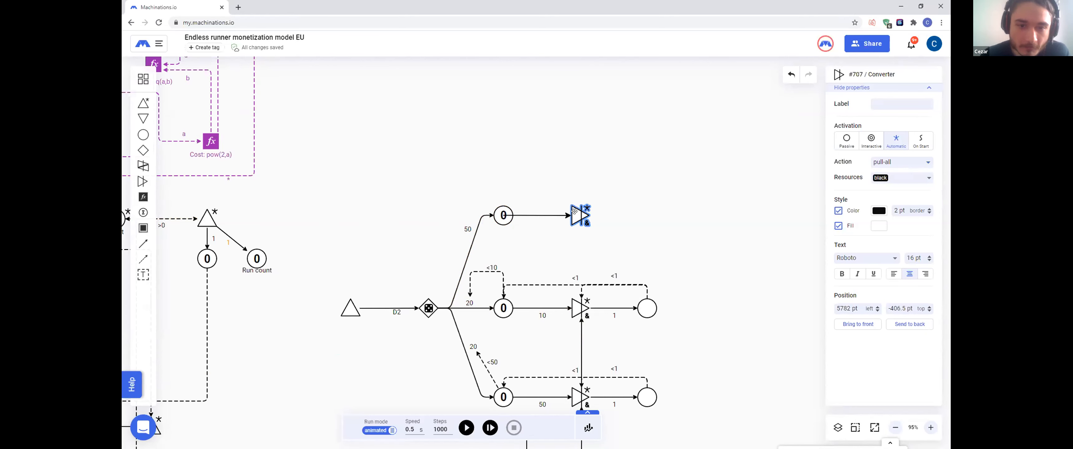
{"action": "left_click", "coordinate": [536, 214]}
{"action": "double_click", "coordinate": [886, 103]}
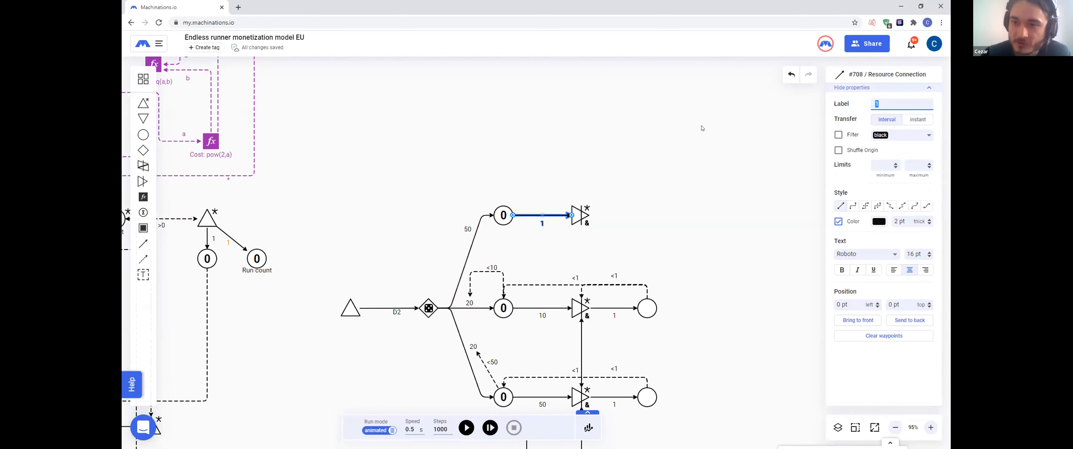
{"action": "type", "text": "3"}
{"action": "left_click", "coordinate": [628, 133]}
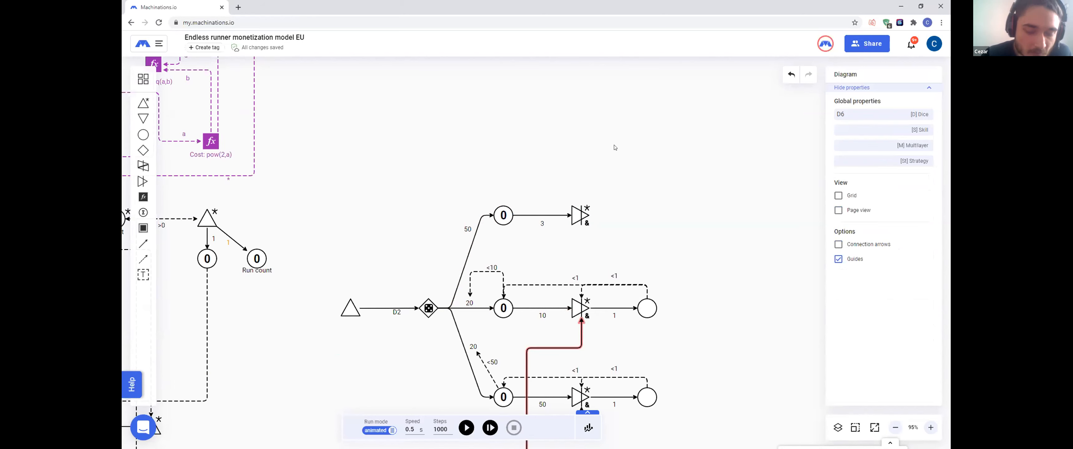
Step: Add an end pool after the new converter, aligned above the other end pools, and feed it from the converter with a resource connection
{"action": "left_click", "coordinate": [143, 134]}
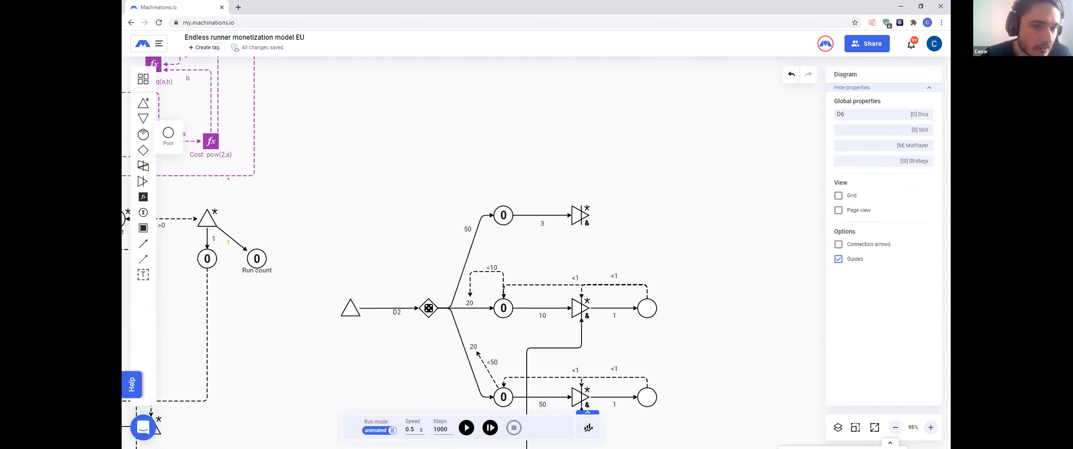
{"action": "left_click", "coordinate": [647, 214]}
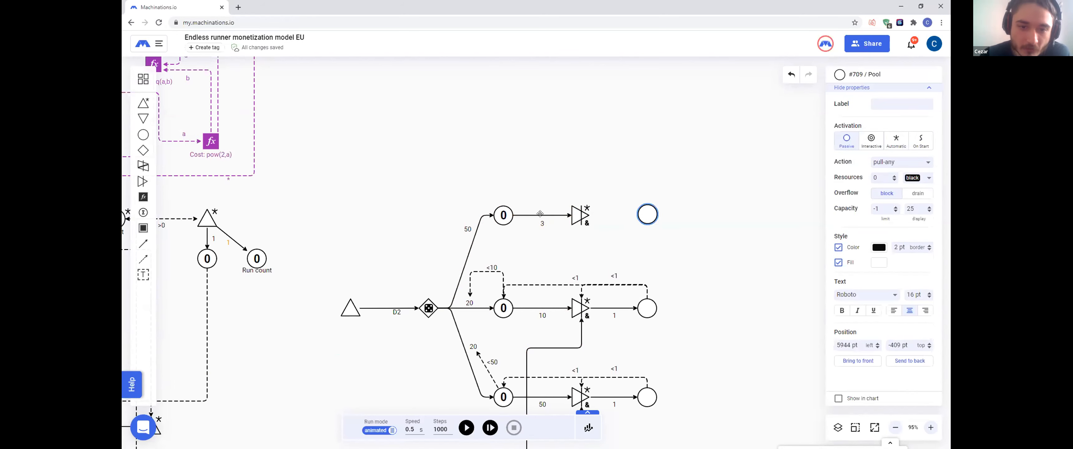
{"action": "left_click_drag", "start_coordinate": [643, 208], "coordinate": [644, 211]}
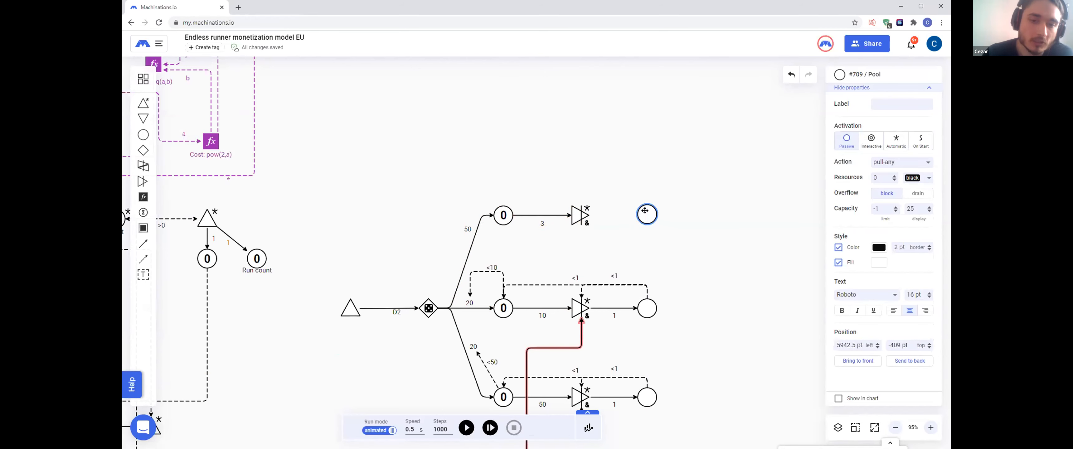
{"action": "left_click", "coordinate": [143, 244]}
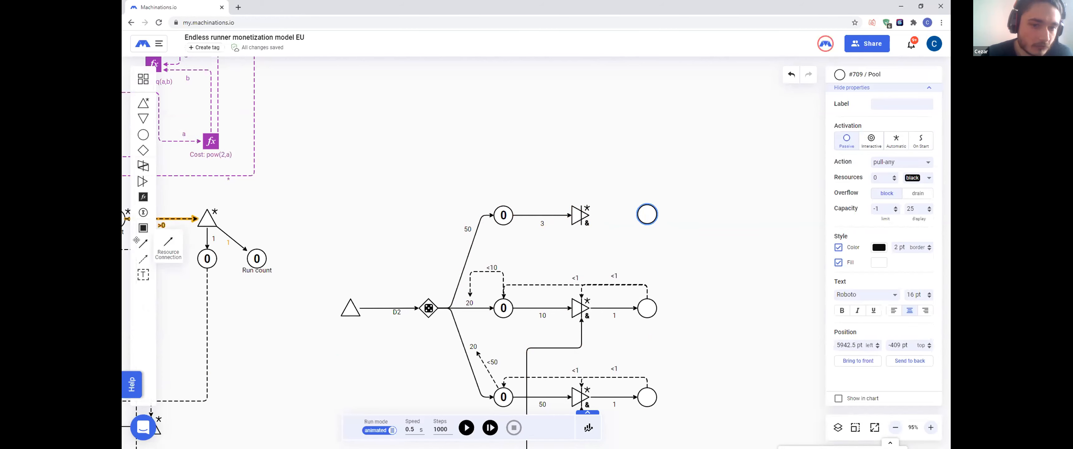
{"action": "left_click_drag", "start_coordinate": [582, 215], "coordinate": [647, 215]}
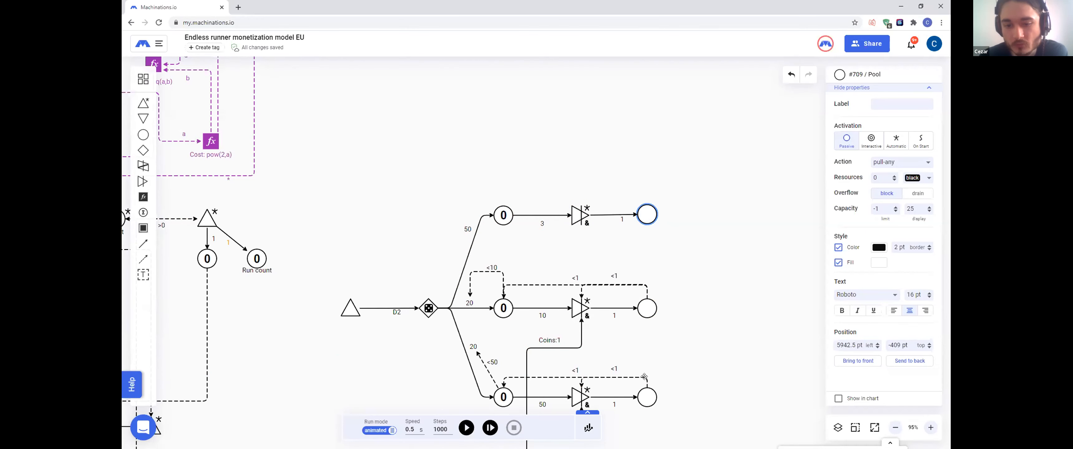
Step: Label the new end pool "Skin 1"
{"action": "left_click", "coordinate": [886, 100]}
{"action": "type", "text": "Skin 1"}
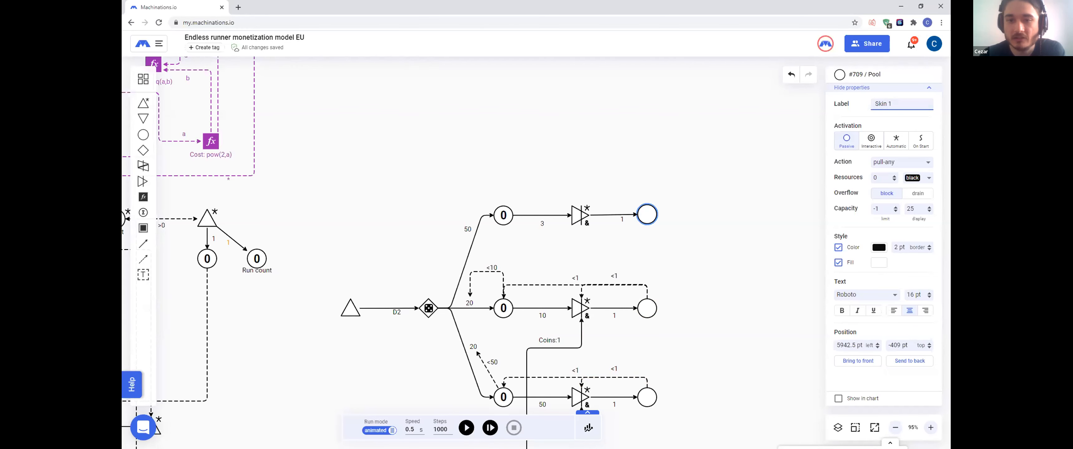
{"action": "left_click", "coordinate": [600, 170]}
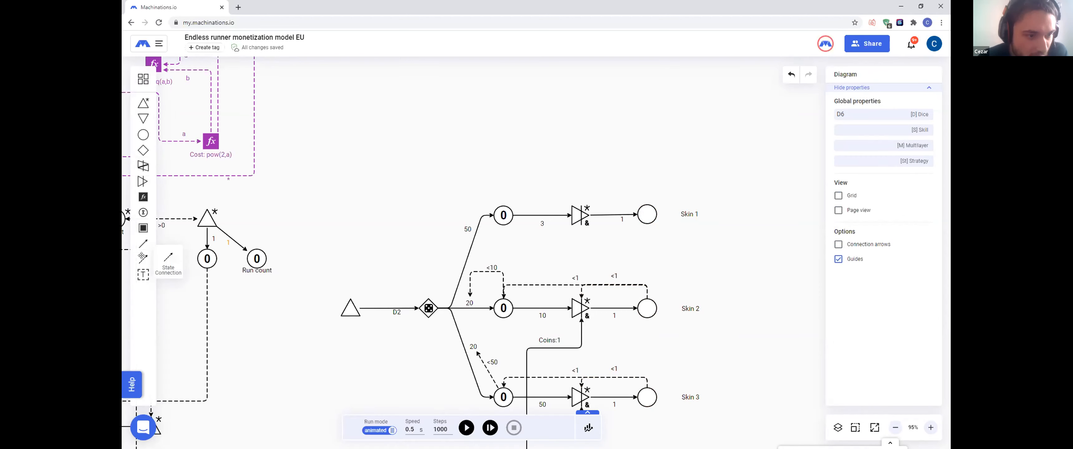
Step: Draw a state connection from the Skin 1 pool back to its converter
{"action": "left_click_drag", "start_coordinate": [643, 213], "coordinate": [575, 209]}
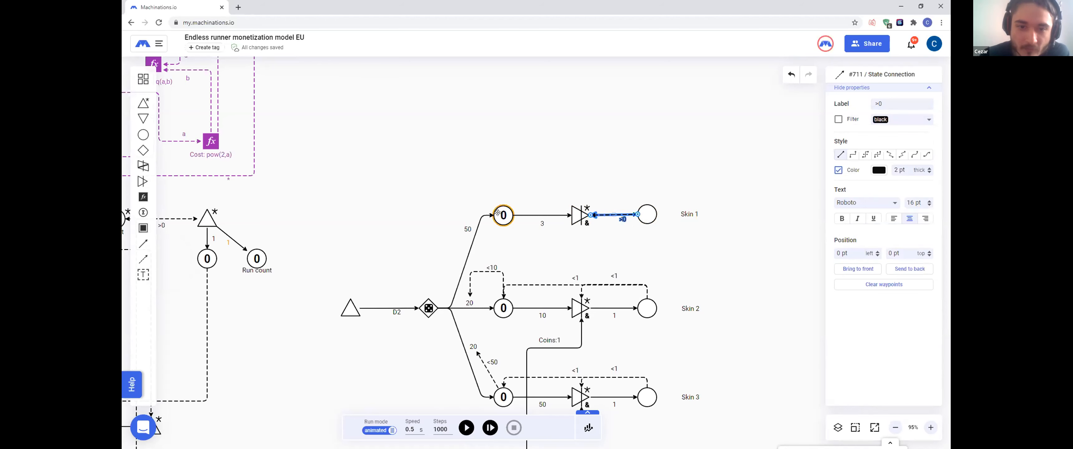
Step: Make the state connection from the Skin 1 pool to its converter orthogonal and route it above the resource connection
{"action": "left_click", "coordinate": [852, 156]}
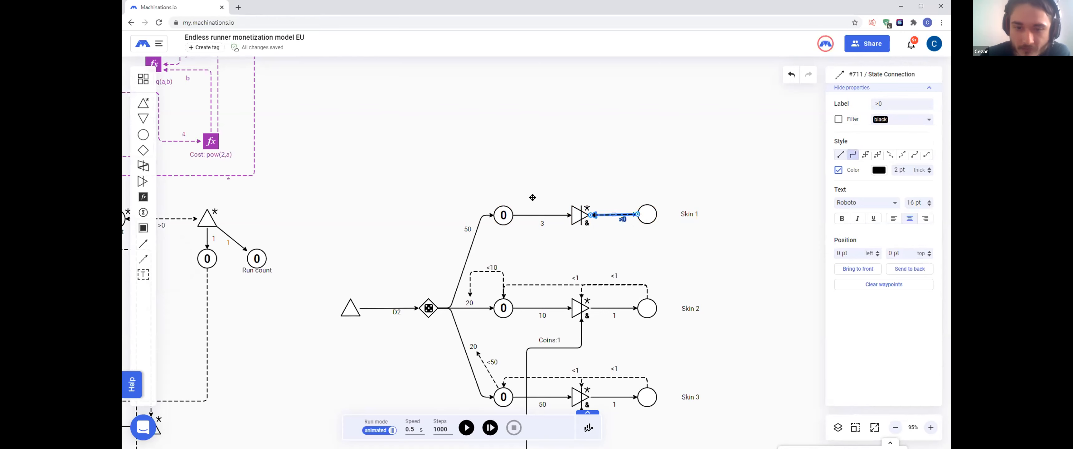
{"action": "left_click", "coordinate": [646, 211]}
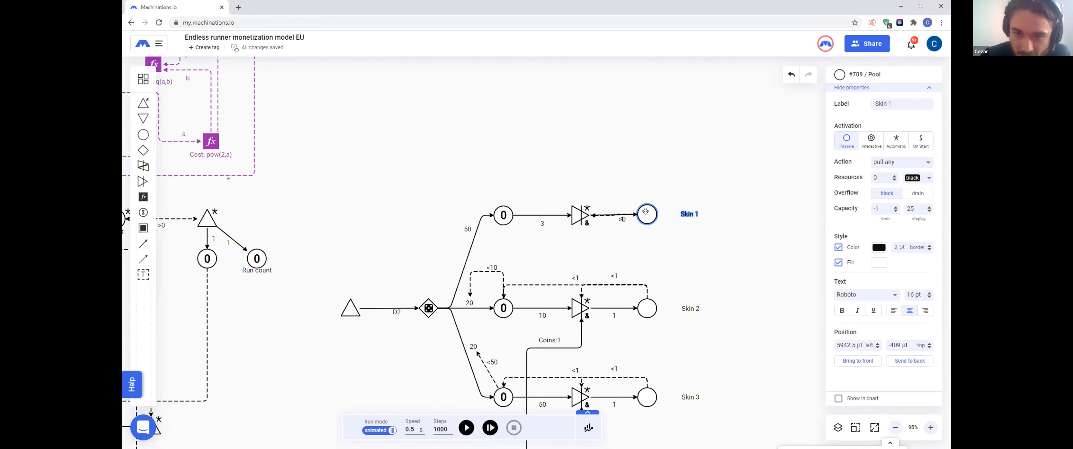
{"action": "left_click", "coordinate": [643, 234]}
{"action": "left_click", "coordinate": [614, 215]}
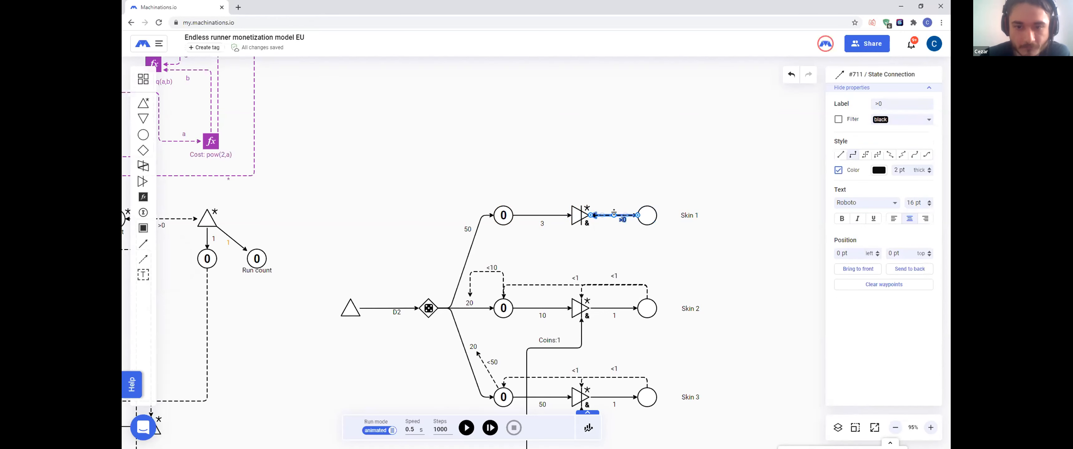
{"action": "left_click", "coordinate": [841, 155]}
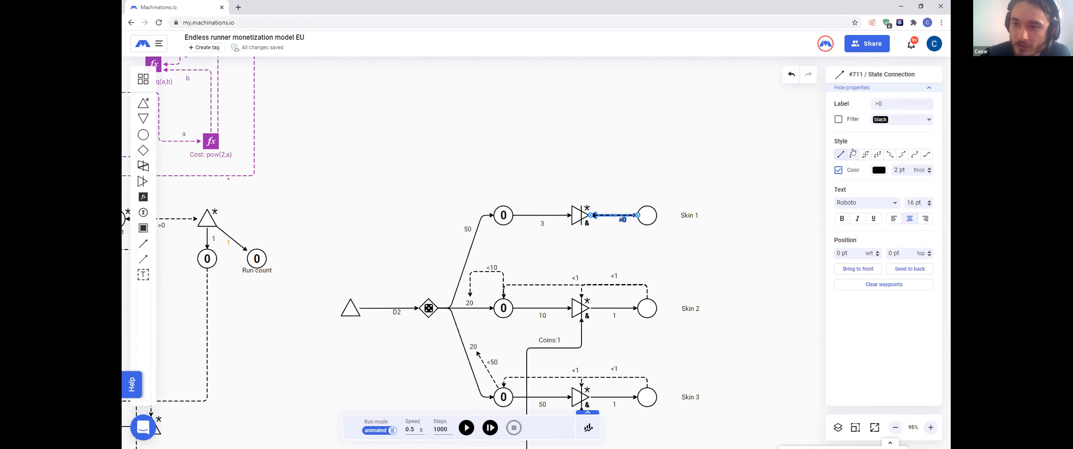
{"action": "left_click", "coordinate": [852, 156]}
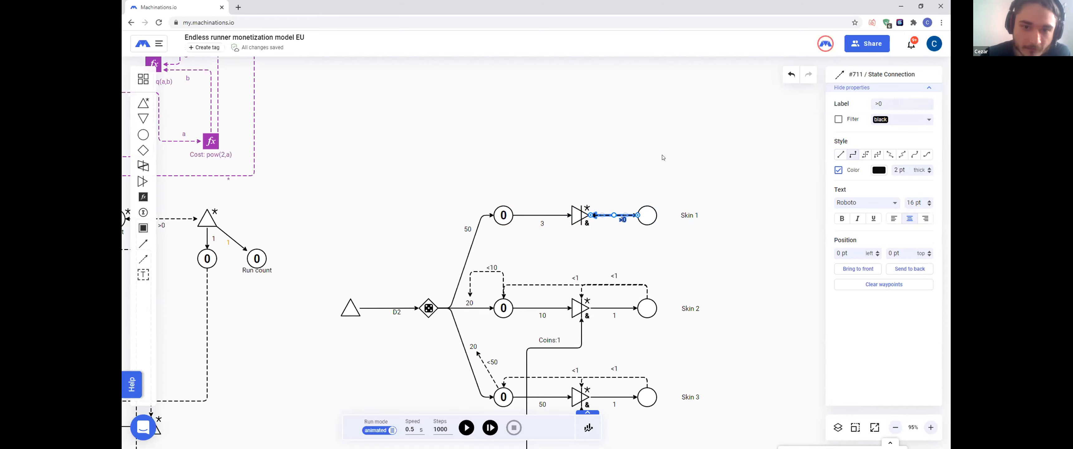
{"action": "left_click_drag", "start_coordinate": [647, 213], "coordinate": [648, 201]}
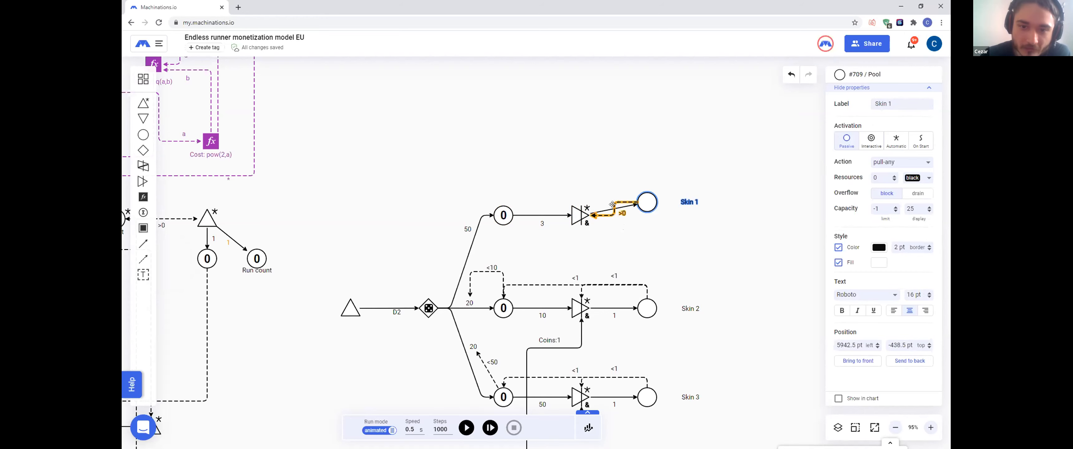
{"action": "left_click_drag", "start_coordinate": [648, 199], "coordinate": [651, 216]}
{"action": "left_click", "coordinate": [628, 179]}
{"action": "left_click", "coordinate": [596, 215]}
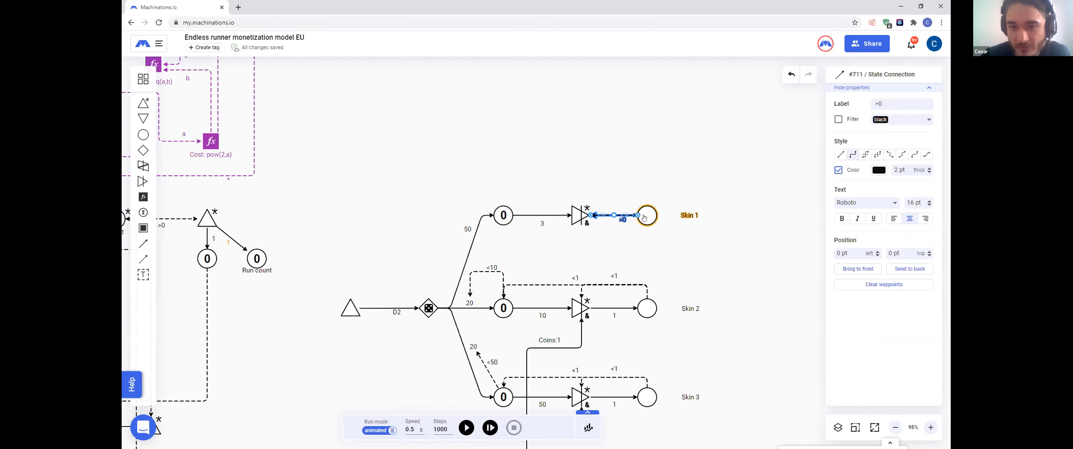
{"action": "left_click_drag", "start_coordinate": [614, 215], "coordinate": [611, 186]}
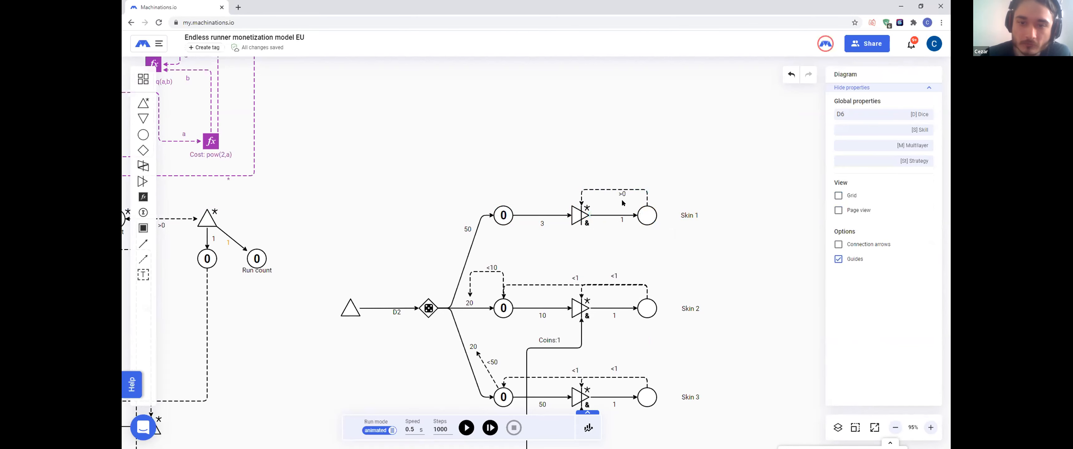
Step: Set the label of the state connection from the Skin 1 pool to its converter to "<1"
{"action": "left_click", "coordinate": [610, 186]}
{"action": "left_click_drag", "start_coordinate": [886, 104], "coordinate": [869, 106]}
{"action": "type", "text": "<1"}
{"action": "left_click", "coordinate": [642, 132]}
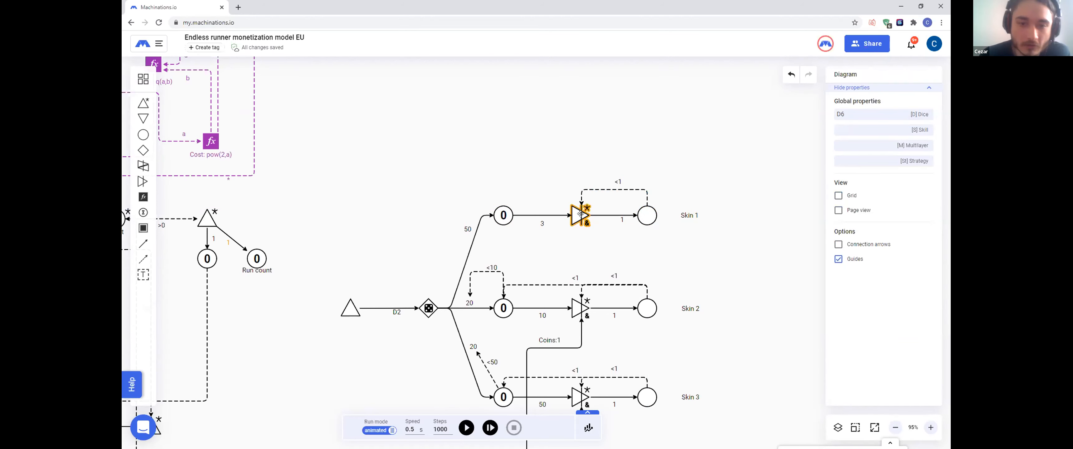
Step: Connect the Skin 1 pool to the first pool in its row with a state connection labelled "<1", routed above the row
{"action": "left_click_drag", "start_coordinate": [652, 214], "coordinate": [503, 215]}
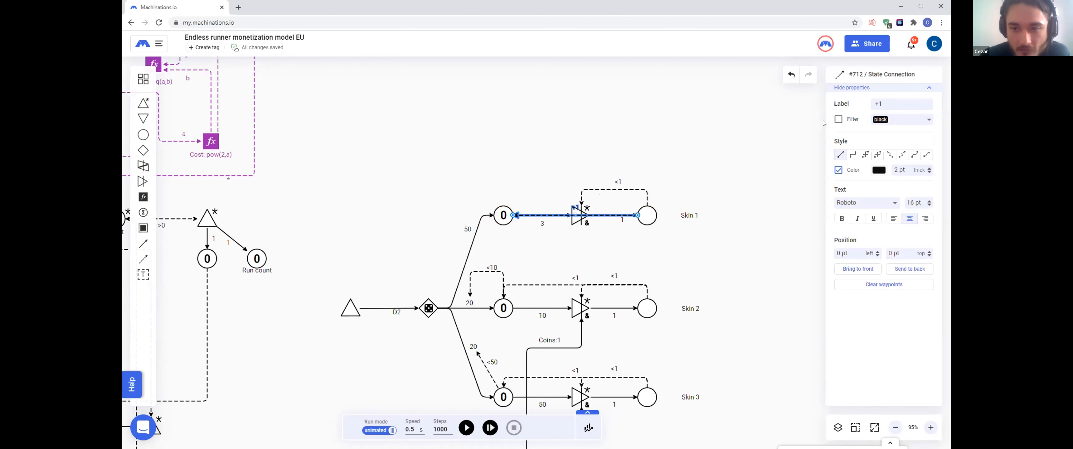
{"action": "left_click", "coordinate": [882, 103]}
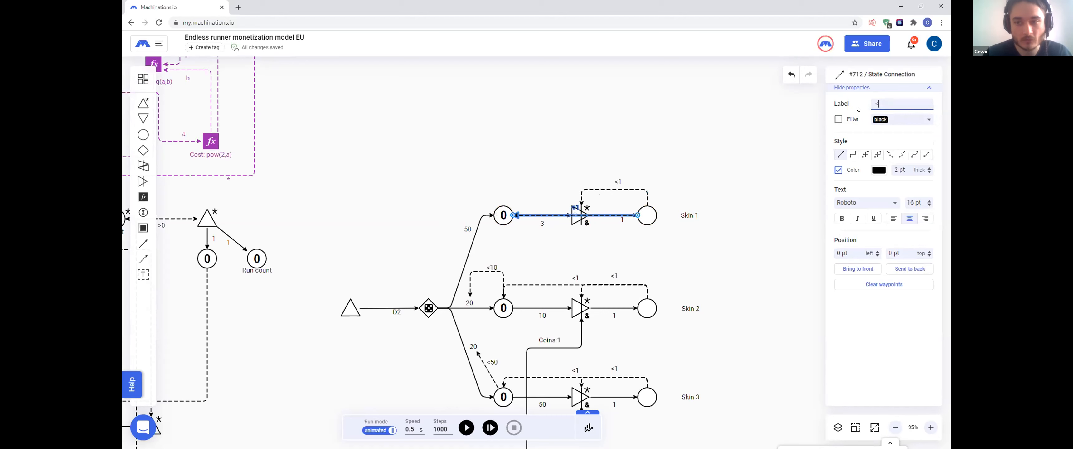
{"action": "left_click", "coordinate": [567, 197]}
{"action": "left_click", "coordinate": [574, 214]}
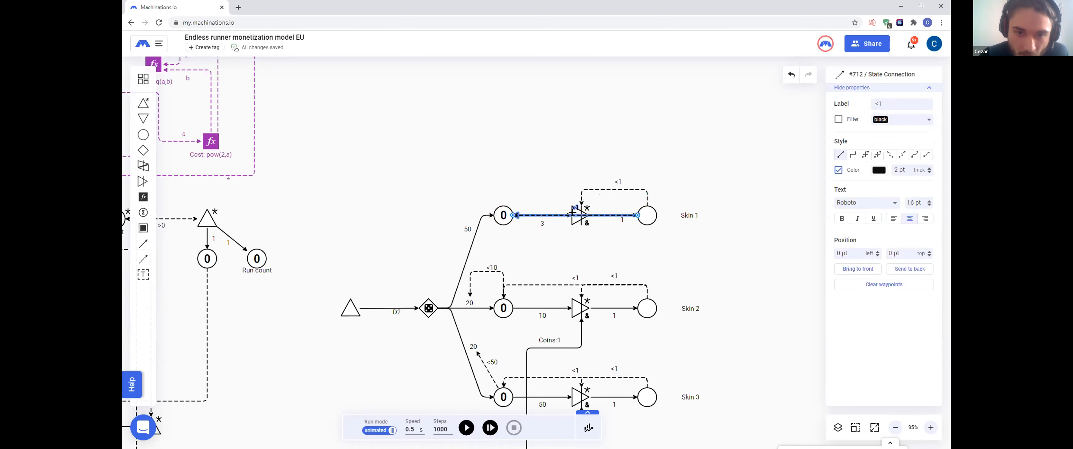
{"action": "left_click_drag", "start_coordinate": [571, 211], "coordinate": [539, 177]}
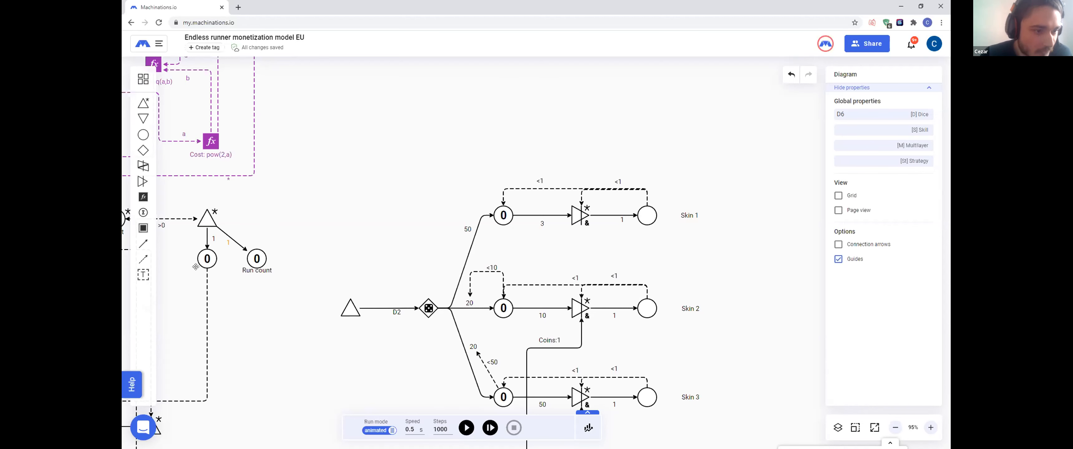
Step: Draw a state connection from the first pool in the Skin 1 row to its incoming connection labelled 50, and label it "<3"
{"action": "left_click", "coordinate": [143, 259]}
{"action": "mouse_move", "coordinate": [505, 214]}
{"action": "left_mouse_down"}
{"action": "mouse_move", "coordinate": [489, 206]}
{"action": "mouse_move", "coordinate": [470, 240]}
{"action": "mouse_move", "coordinate": [504, 178]}
{"action": "mouse_move", "coordinate": [466, 173]}
{"action": "left_mouse_up"}
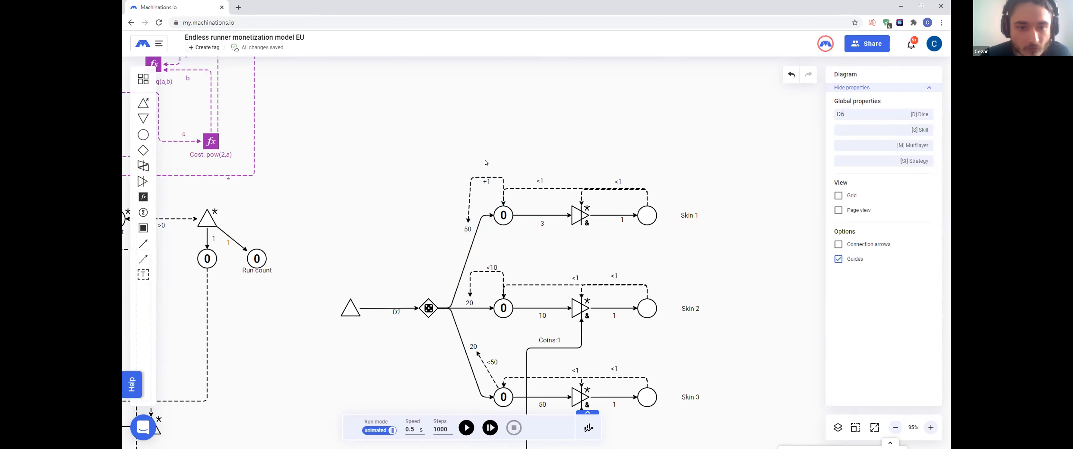
{"action": "left_click", "coordinate": [499, 177]}
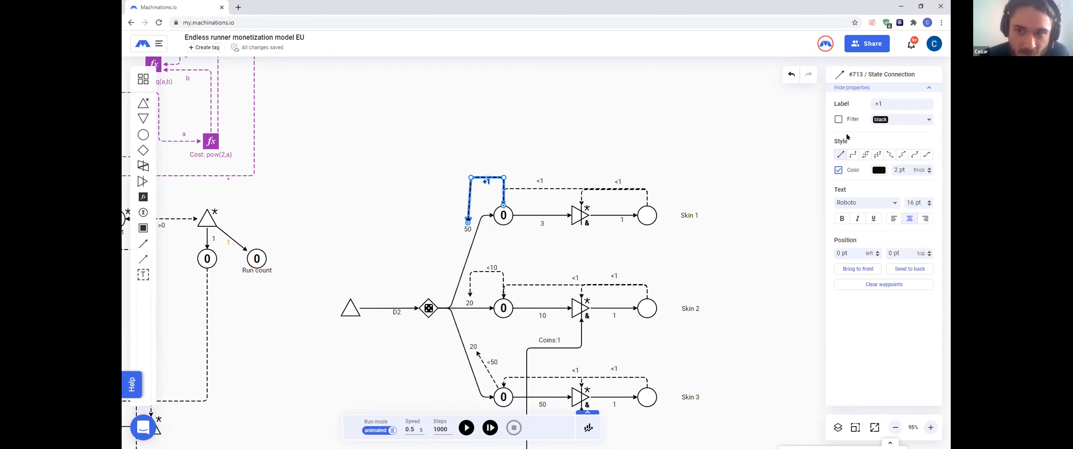
{"action": "left_click_drag", "start_coordinate": [891, 104], "coordinate": [680, 108]}
{"action": "type", "text": "<3"}
{"action": "left_click", "coordinate": [605, 100]}
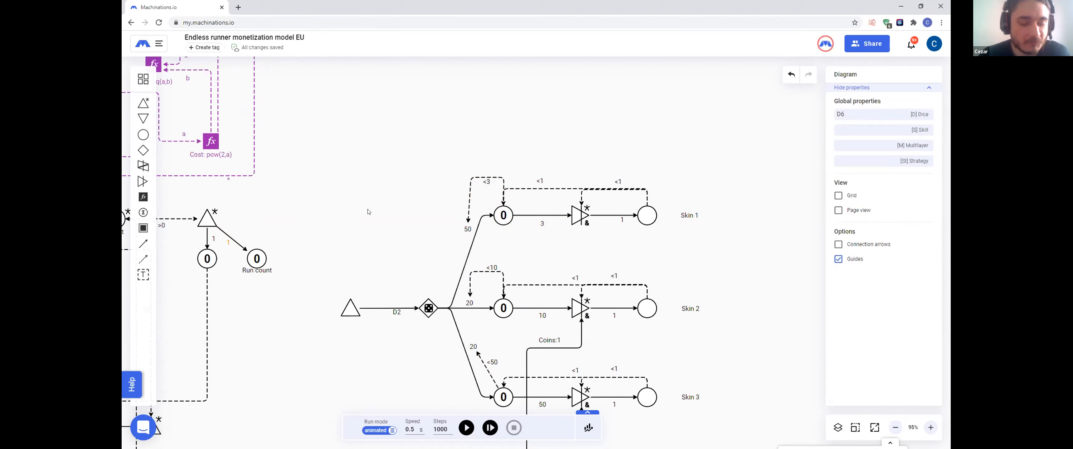
Step: Delete the source feeding the skins gate and reattach its D2 resource connection to the automatic source above Run count
{"action": "left_click", "coordinate": [355, 312]}
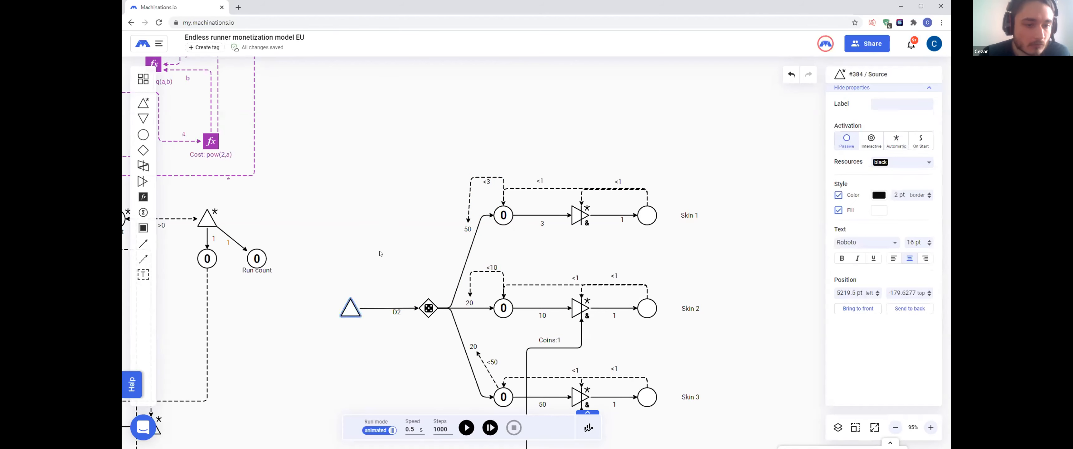
{"action": "key", "text": "Delete"}
{"action": "left_click", "coordinate": [381, 308]}
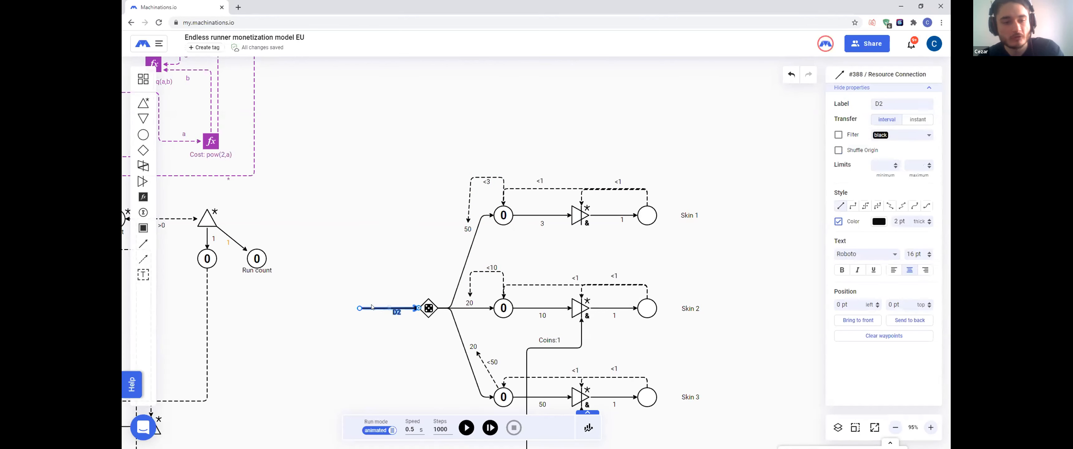
{"action": "left_click_drag", "start_coordinate": [359, 308], "coordinate": [204, 217]}
{"action": "left_click_drag", "start_coordinate": [366, 186], "coordinate": [577, 183]}
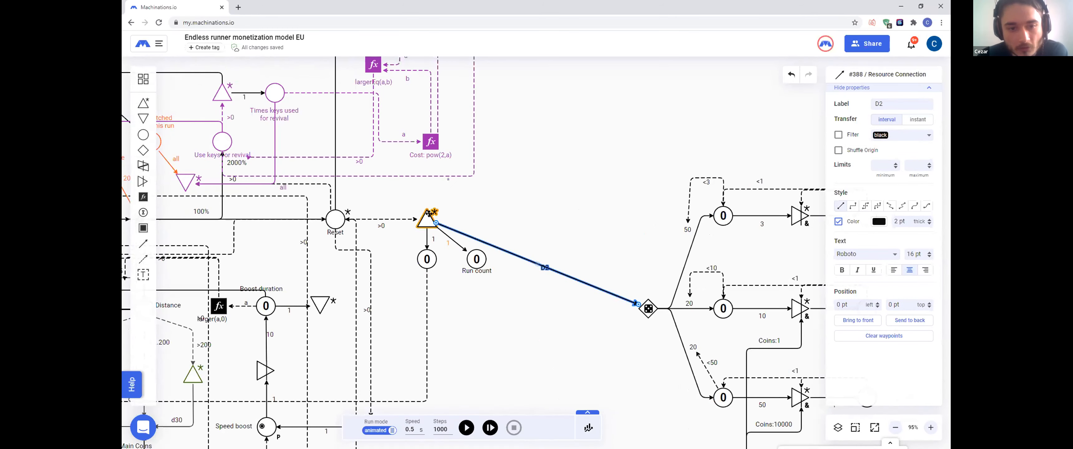
{"action": "left_click", "coordinate": [457, 197]}
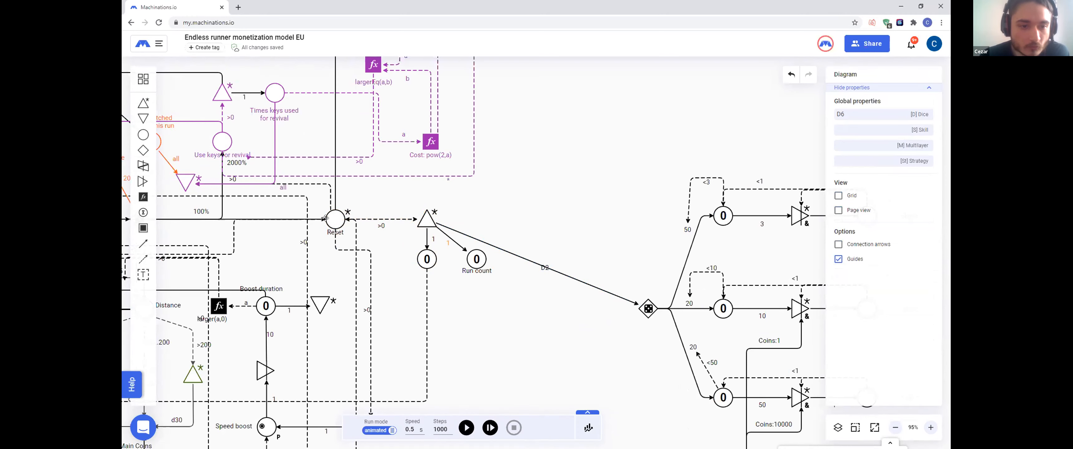
Step: Draw an orthogonal resource connection from the Main Coins pool to the Skin 1 converter
{"action": "left_click_drag", "start_coordinate": [579, 176], "coordinate": [741, 154]}
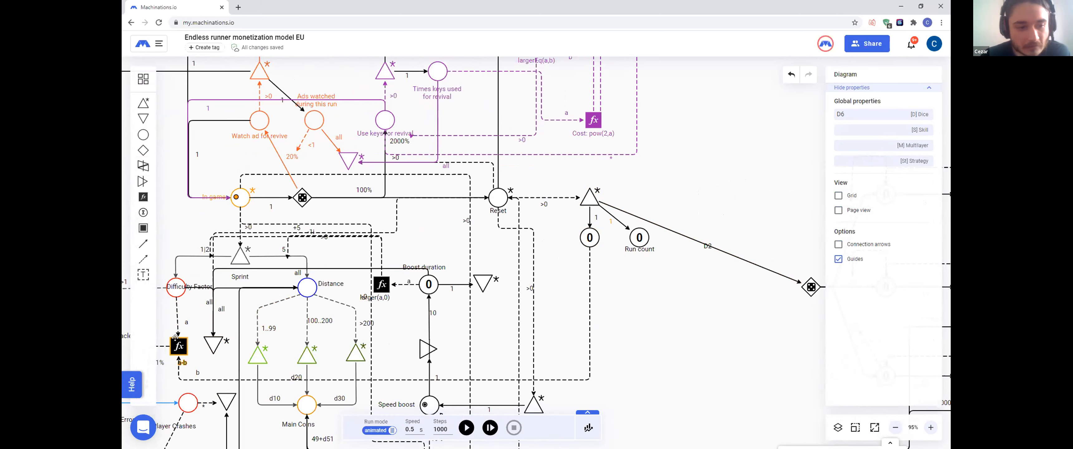
{"action": "left_click_drag", "start_coordinate": [660, 152], "coordinate": [496, 179]}
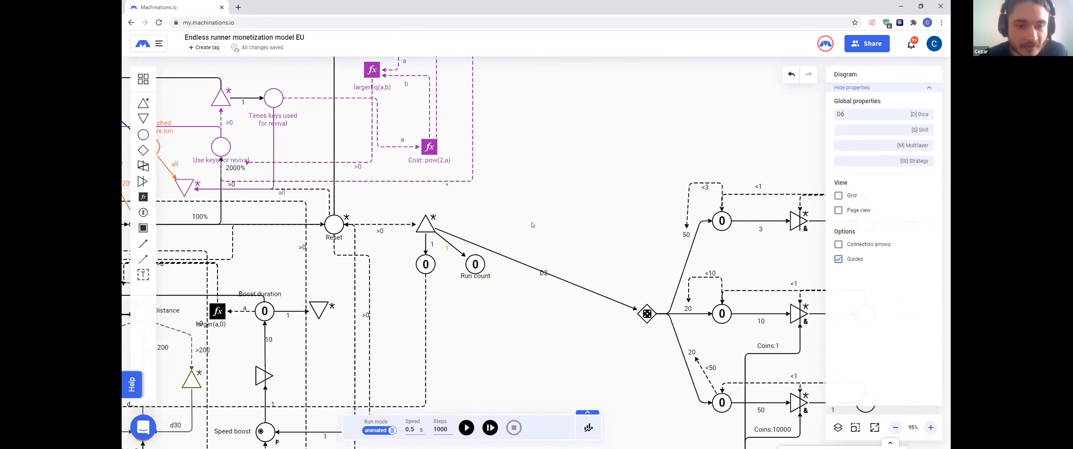
{"action": "scroll", "coordinate": [559, 214], "scroll_direction": "right", "scroll_amount": 5}
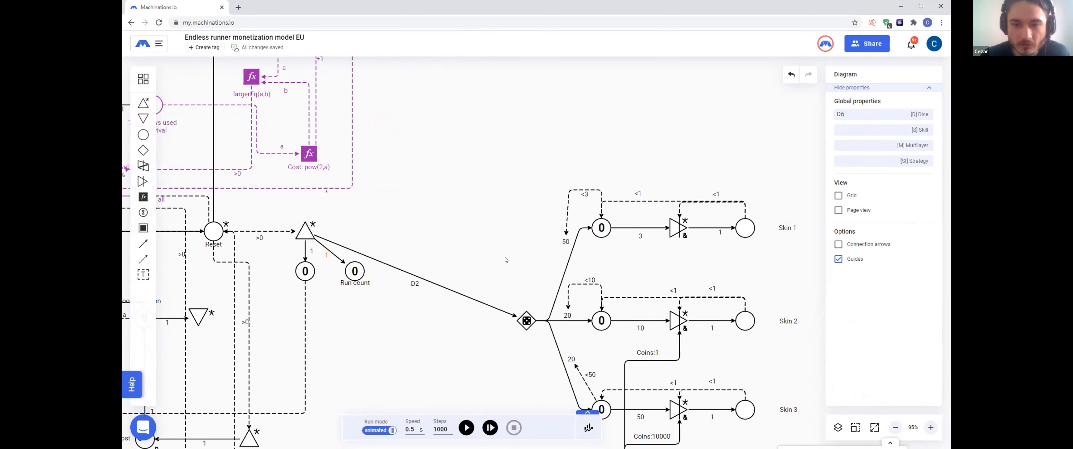
{"action": "scroll", "coordinate": [485, 225], "scroll_direction": "down", "scroll_amount": 3}
{"action": "left_click_drag", "start_coordinate": [405, 317], "coordinate": [420, 292]}
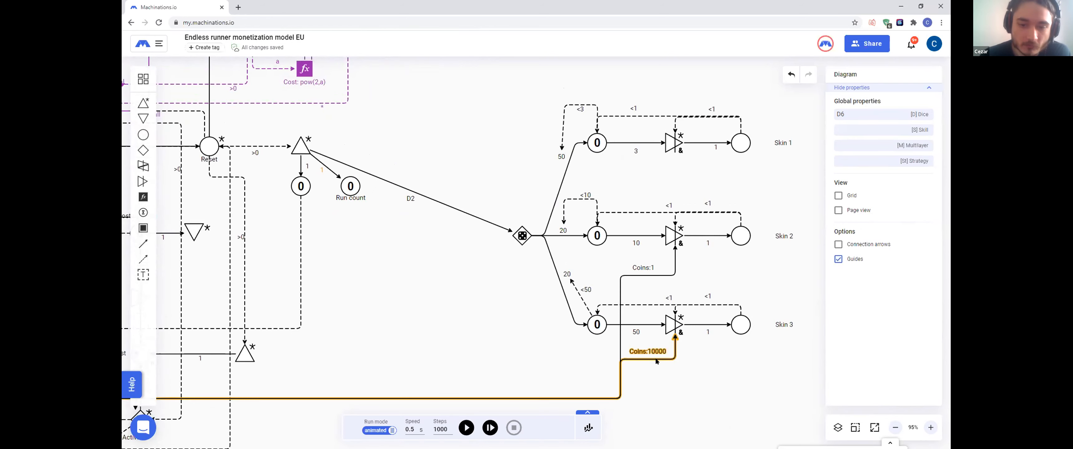
{"action": "left_click_drag", "start_coordinate": [378, 335], "coordinate": [688, 246]}
{"action": "left_click", "coordinate": [143, 241]}
{"action": "mouse_move", "coordinate": [333, 284]}
{"action": "left_mouse_down"}
{"action": "mouse_move", "coordinate": [610, 252]}
{"action": "mouse_move", "coordinate": [400, 343]}
{"action": "left_mouse_up"}
{"action": "left_click", "coordinate": [706, 192]}
{"action": "left_click_drag", "start_coordinate": [515, 178], "coordinate": [499, 143]}
{"action": "left_click", "coordinate": [853, 206]}
Step: Reroute the new coin connection along the existing coin lines so it enters the Skin 1 converter from below
{"action": "scroll", "coordinate": [372, 316], "scroll_direction": "down", "scroll_amount": 2}
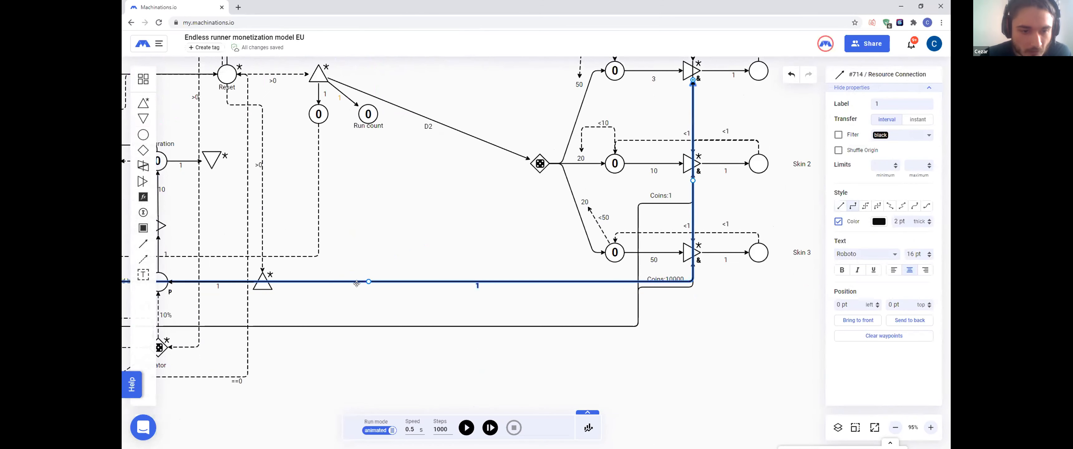
{"action": "left_click_drag", "start_coordinate": [369, 282], "coordinate": [364, 328]}
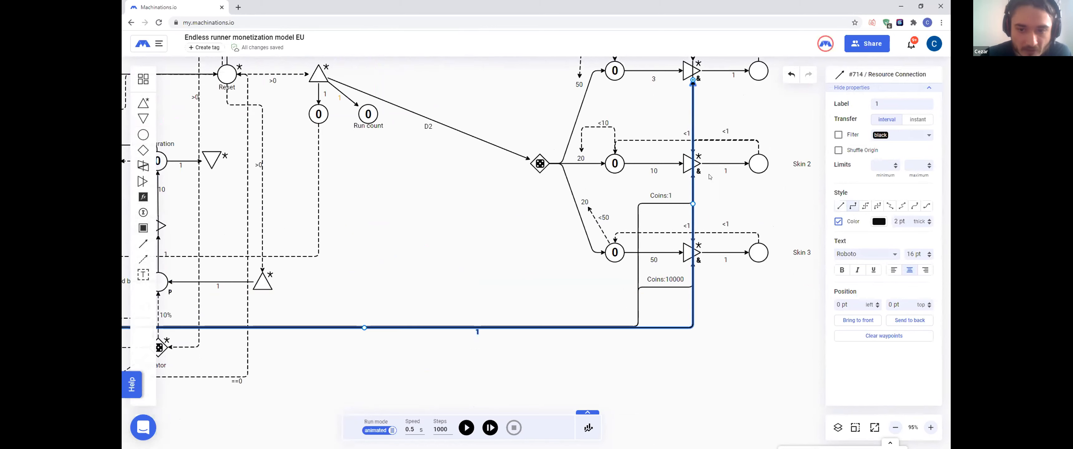
{"action": "left_click_drag", "start_coordinate": [664, 199], "coordinate": [639, 199]}
{"action": "left_click", "coordinate": [475, 333]}
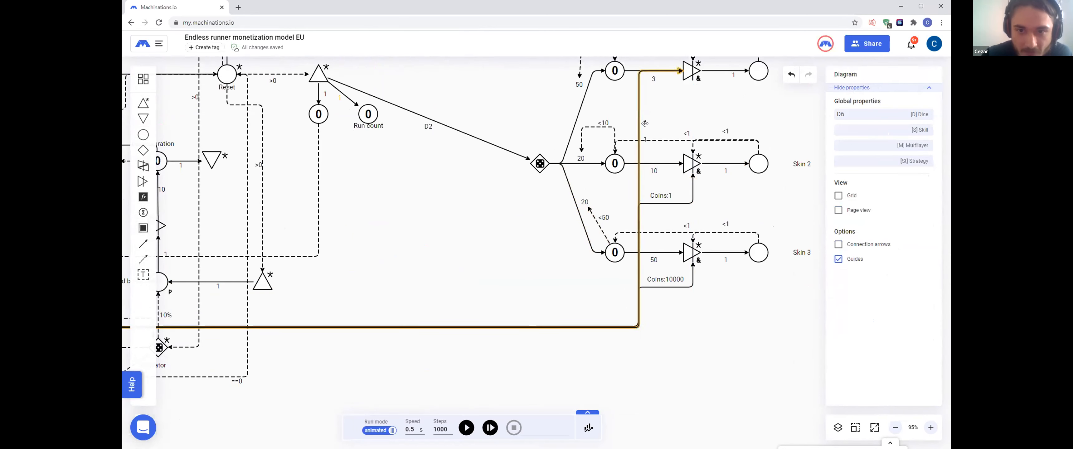
{"action": "left_click_drag", "start_coordinate": [657, 69], "coordinate": [657, 107]}
{"action": "left_click", "coordinate": [660, 115]}
Step: Label the coin connection into the Skin 1 converter "Coins: 800"
{"action": "left_click", "coordinate": [660, 101]}
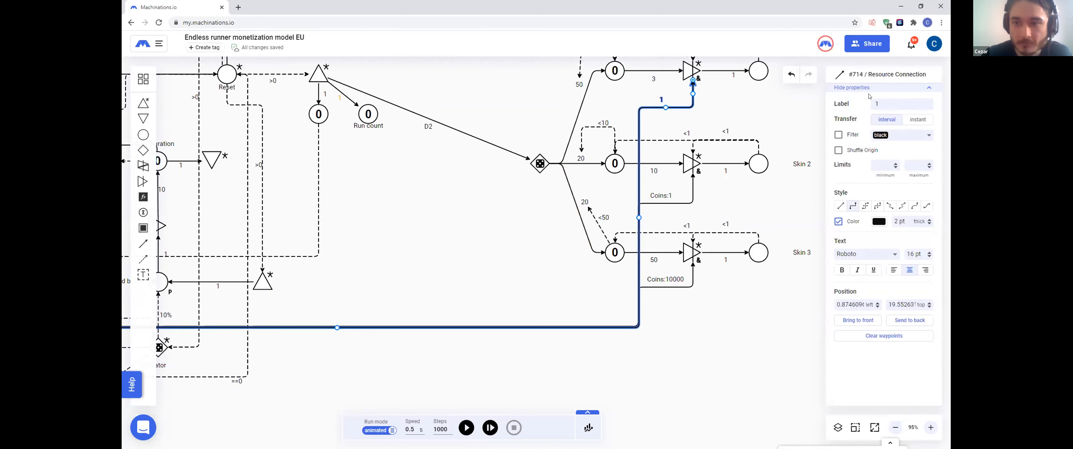
{"action": "type", "text": "Coins"}
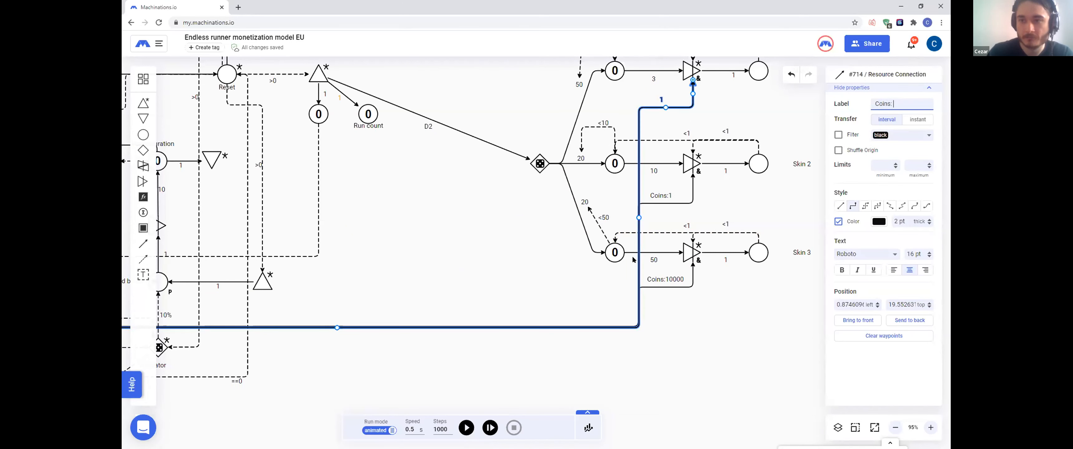
{"action": "type", "text": ": 800"}
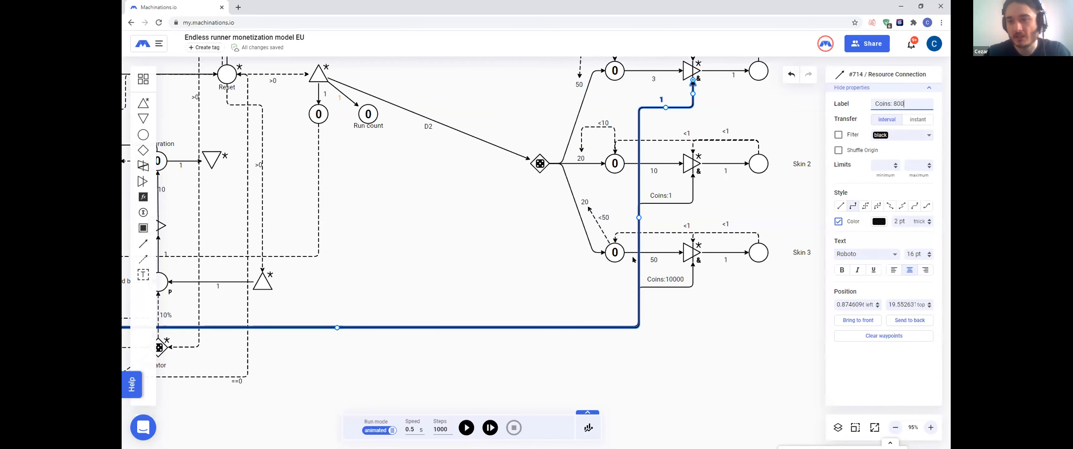
{"action": "left_click", "coordinate": [476, 225]}
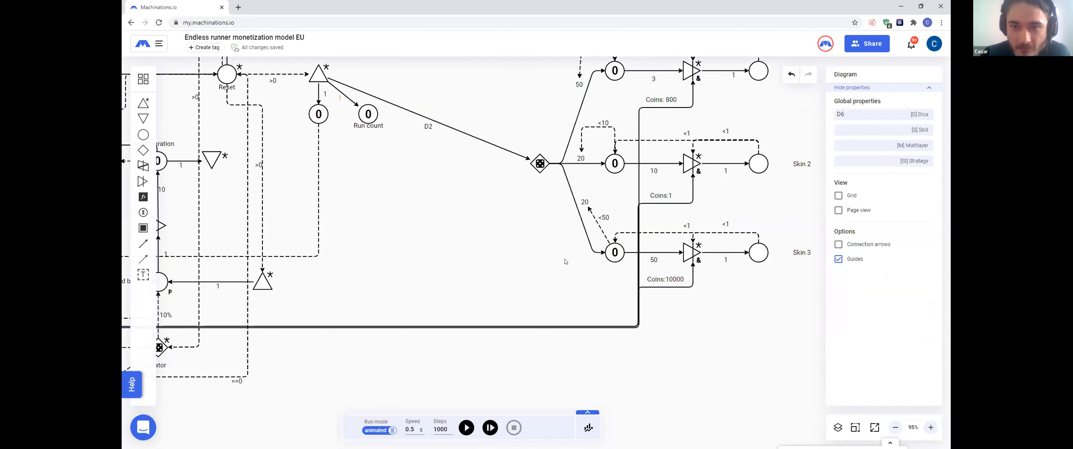
Step: Add an end condition beside the Skin 1 branch and link the branch's final pool to it with a ">0" state connection
{"action": "scroll", "coordinate": [649, 157], "scroll_direction": "up", "scroll_amount": 1}
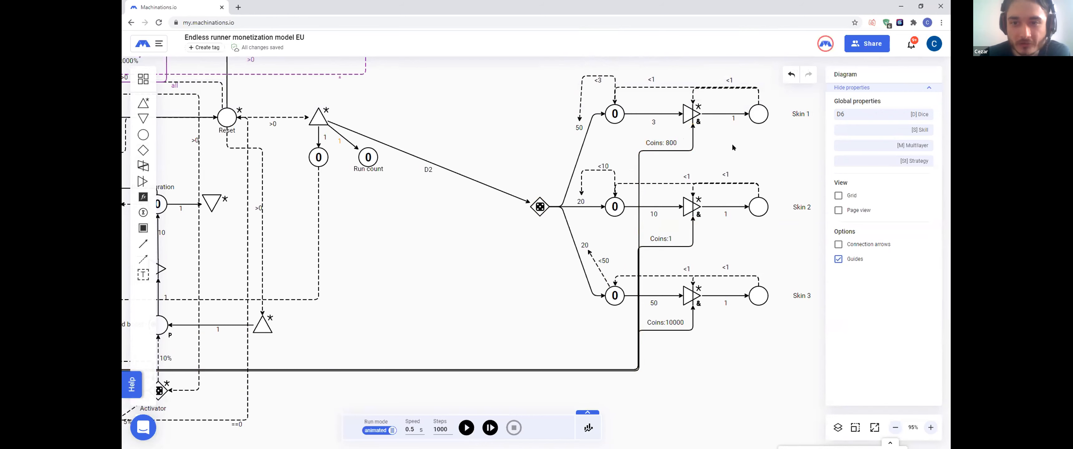
{"action": "left_click_drag", "start_coordinate": [729, 142], "coordinate": [616, 206]}
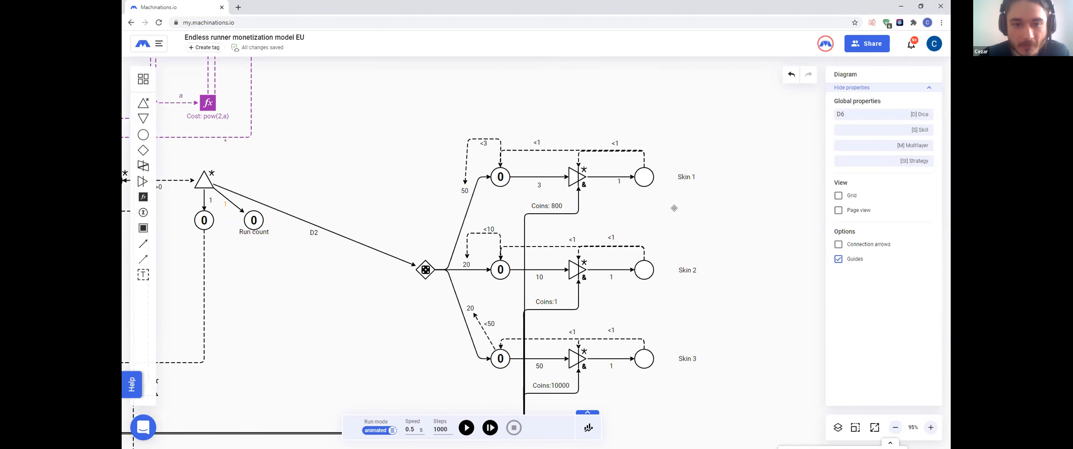
{"action": "left_click_drag", "start_coordinate": [674, 208], "coordinate": [635, 214]}
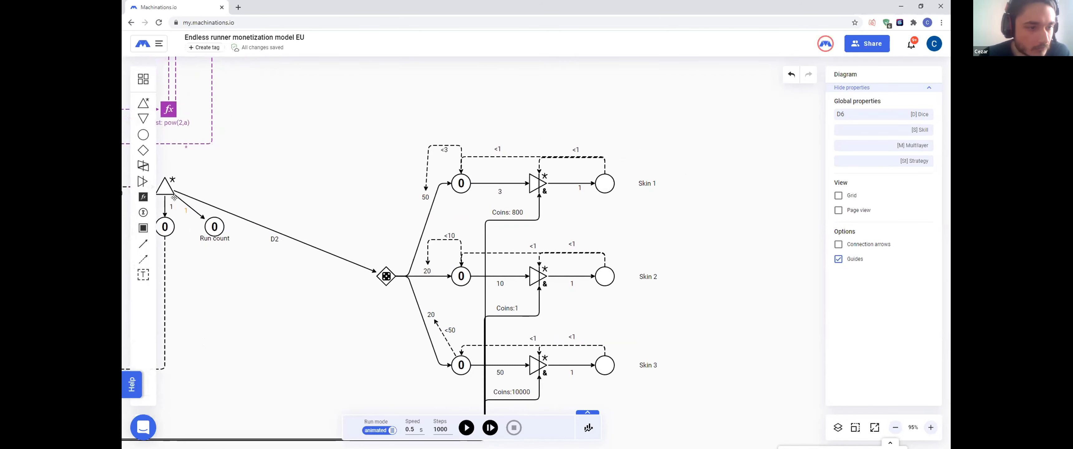
{"action": "left_click", "coordinate": [141, 227]}
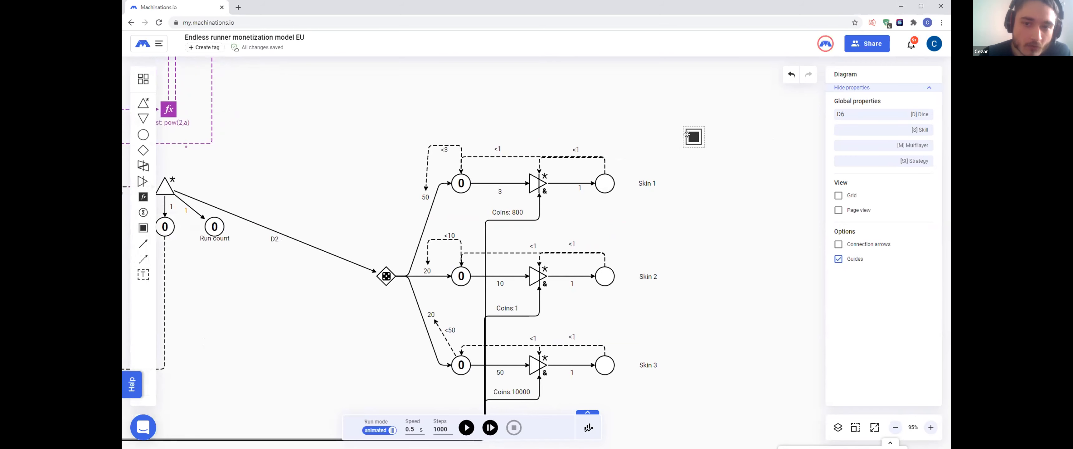
{"action": "left_click", "coordinate": [689, 136]}
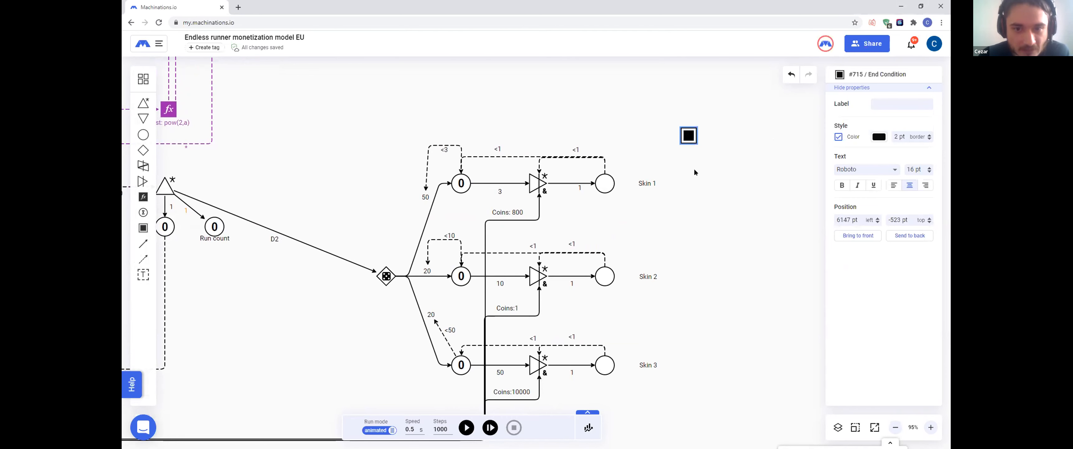
{"action": "left_click_drag", "start_coordinate": [686, 136], "coordinate": [676, 142]}
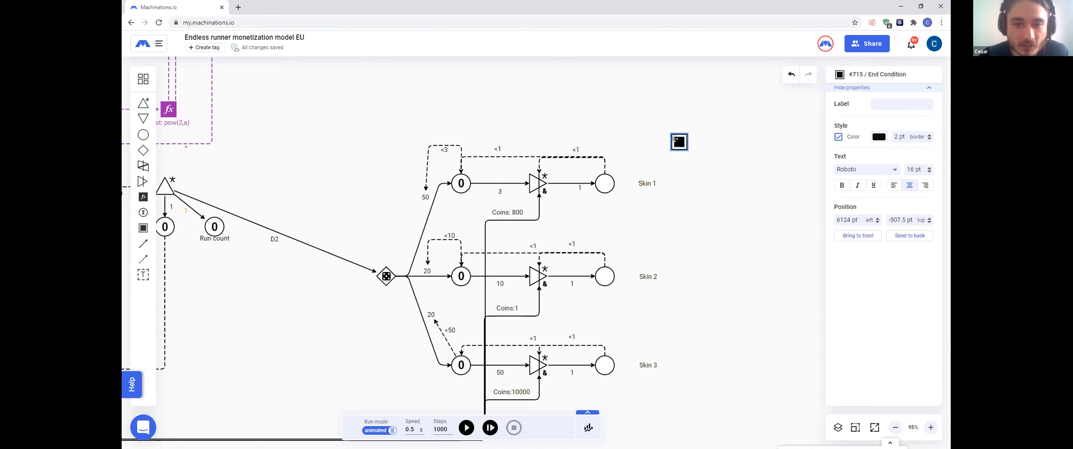
{"action": "left_click_drag", "start_coordinate": [591, 180], "coordinate": [678, 142]}
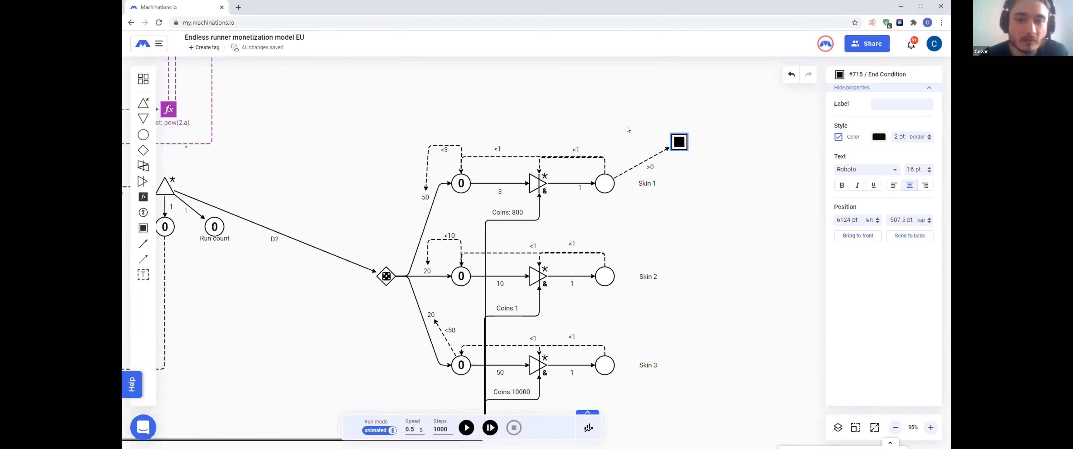
Step: Open the execution chart, add the Run count pool to it and clear the old run history
{"action": "scroll", "coordinate": [554, 117], "scroll_direction": "left", "scroll_amount": 2}
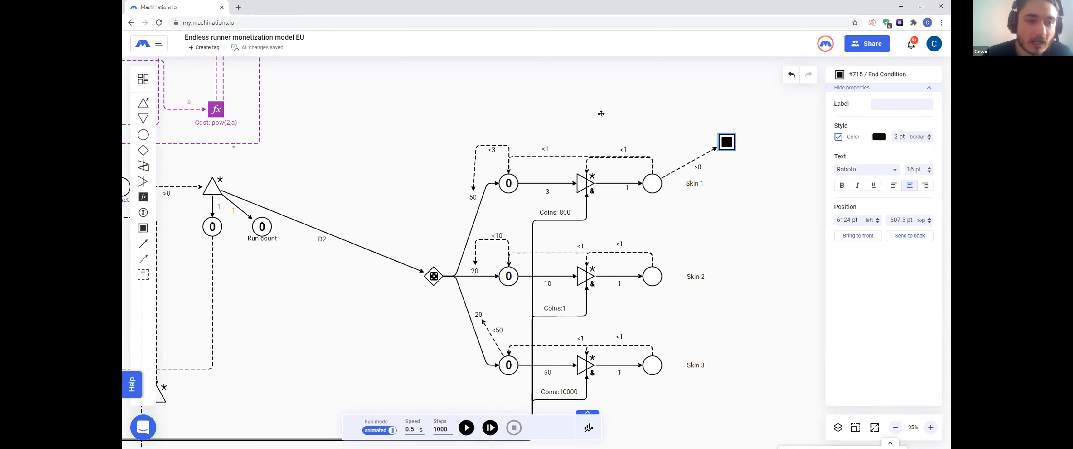
{"action": "left_click", "coordinate": [586, 412]}
{"action": "scroll", "coordinate": [644, 125], "scroll_direction": "right", "scroll_amount": 2}
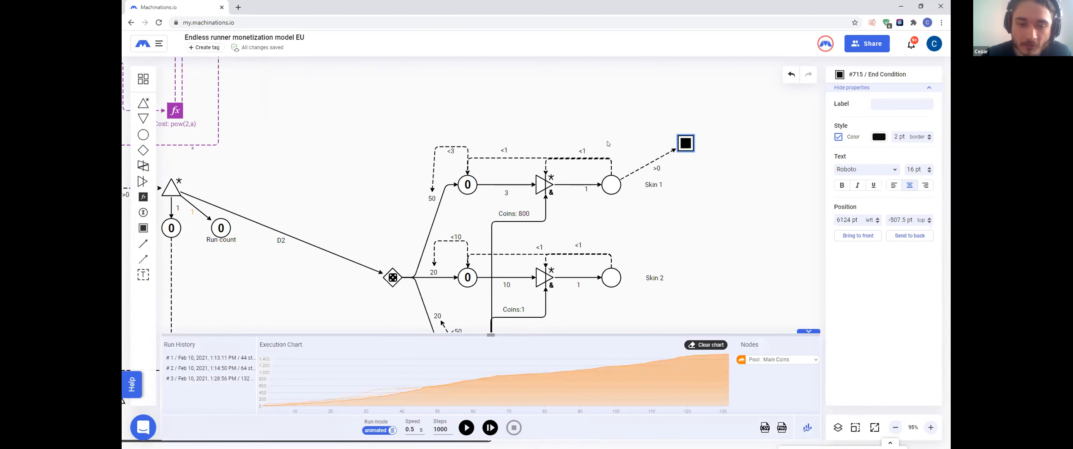
{"action": "right_click", "coordinate": [225, 225]}
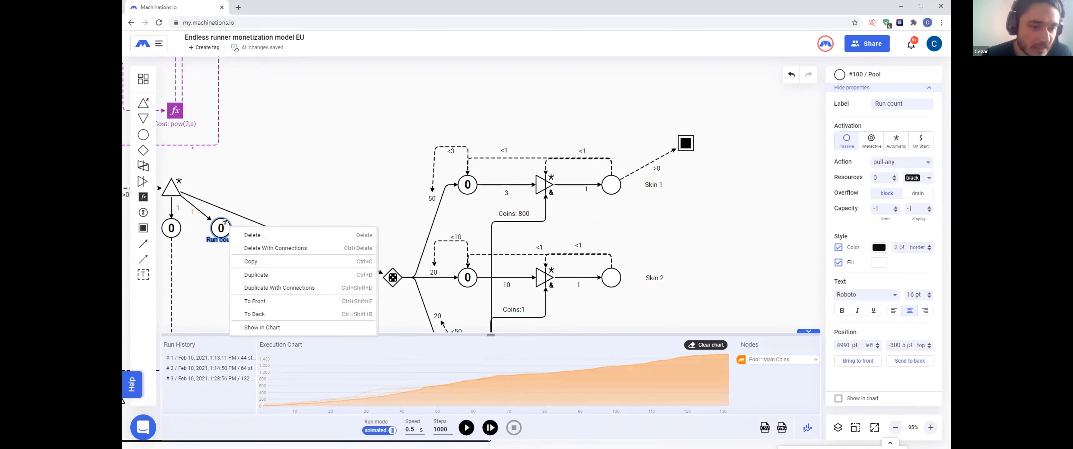
{"action": "left_click", "coordinate": [283, 329]}
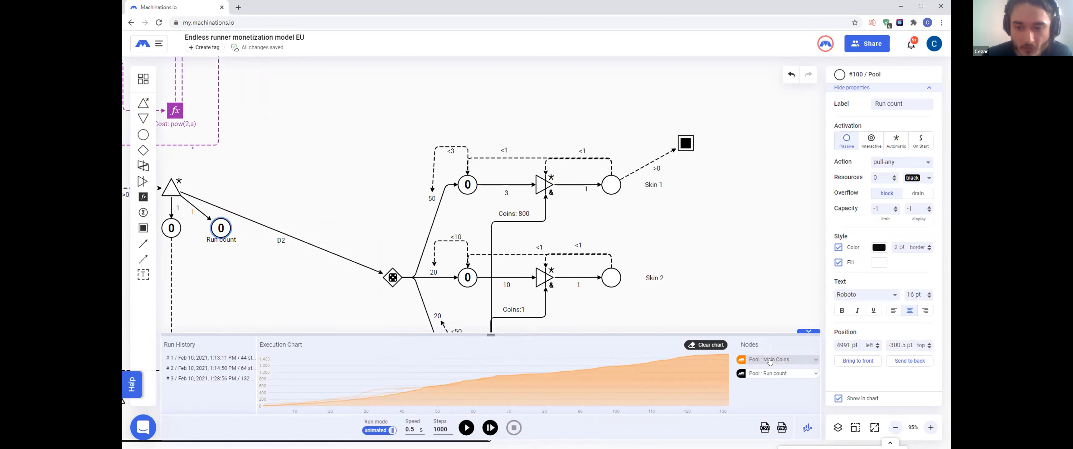
{"action": "left_click", "coordinate": [711, 346]}
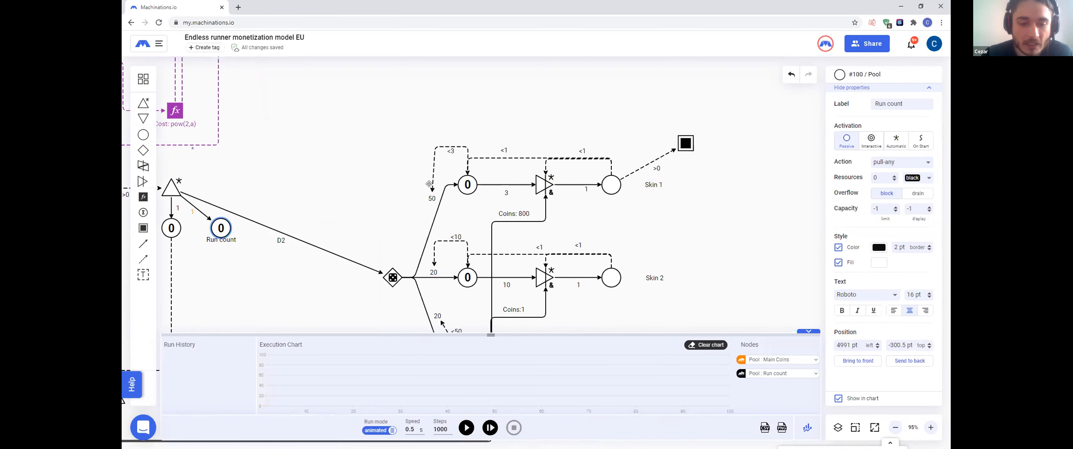
Step: Simulate the model once in quick run mode and plot Run count against the chart's right scale
{"action": "left_click", "coordinate": [388, 431]}
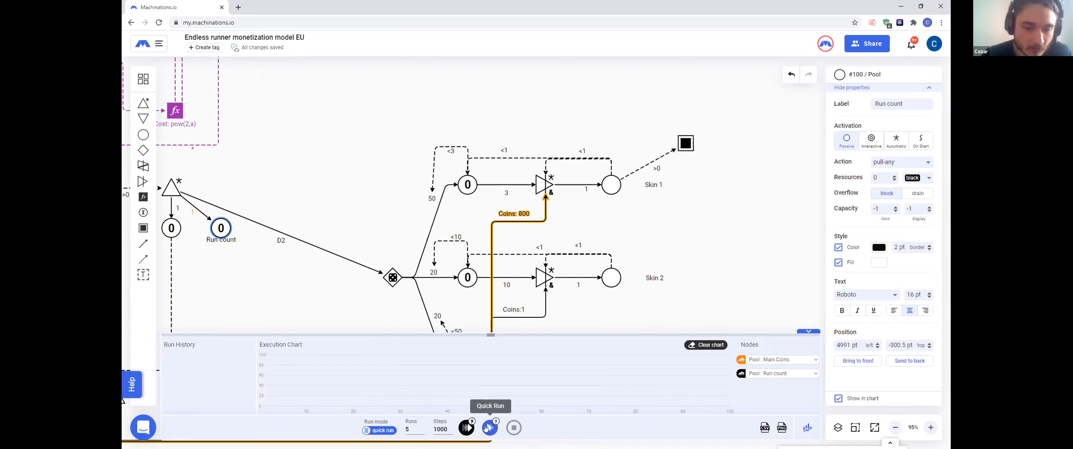
{"action": "left_click", "coordinate": [489, 427]}
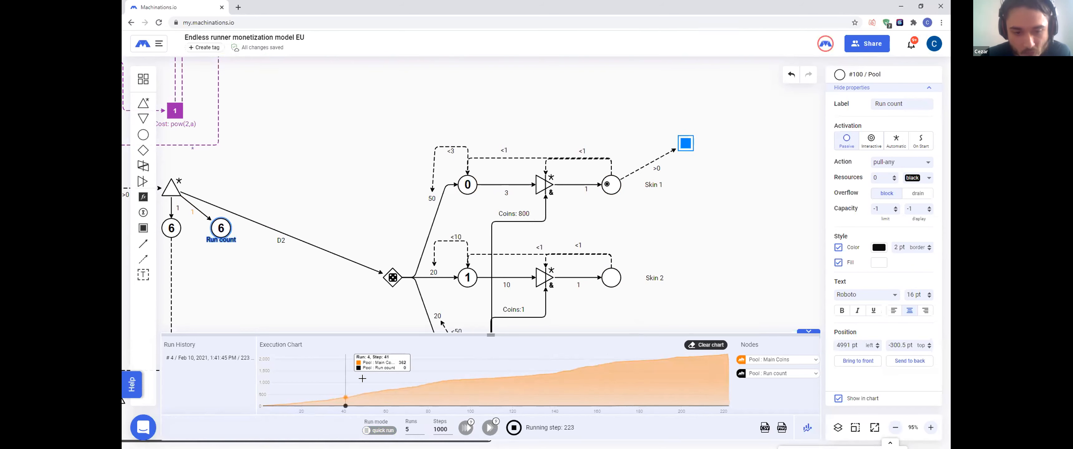
{"action": "left_click", "coordinate": [766, 374]}
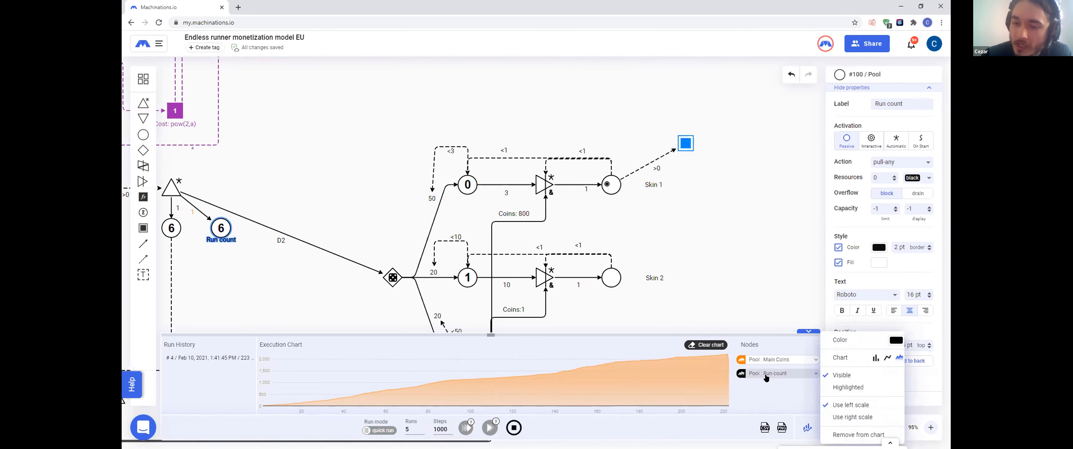
{"action": "left_click", "coordinate": [845, 417]}
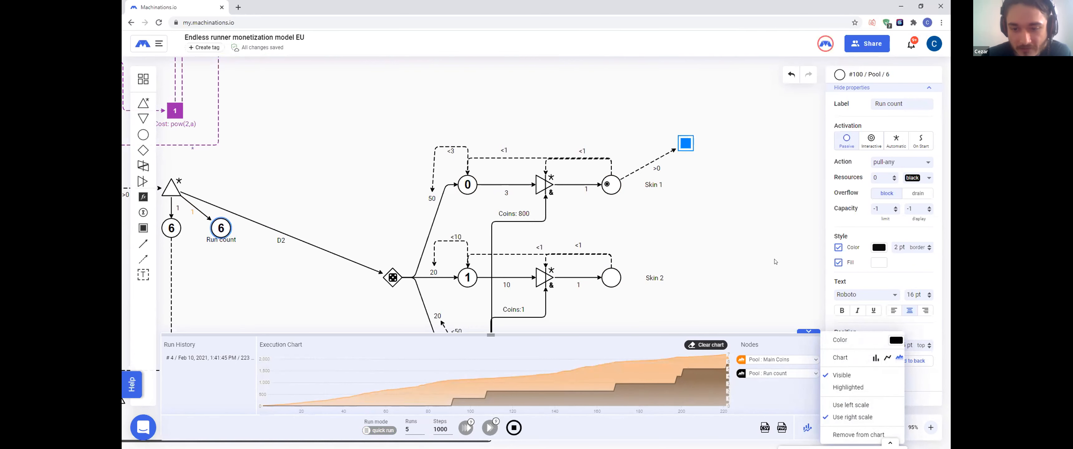
{"action": "left_click", "coordinate": [731, 374]}
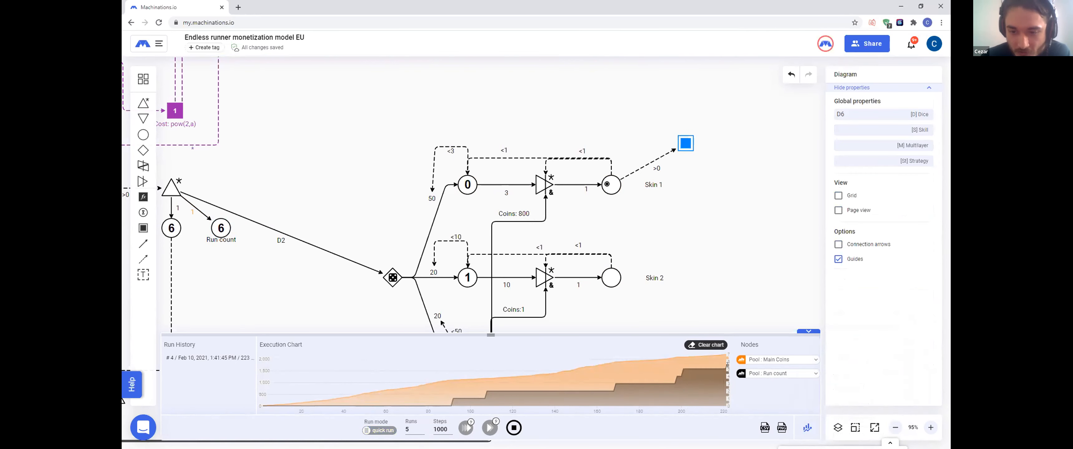
Step: Clear the earlier results, reset the simulation and execute a batch of 5 quick runs
{"action": "left_click", "coordinate": [711, 348]}
{"action": "left_click", "coordinate": [511, 419]}
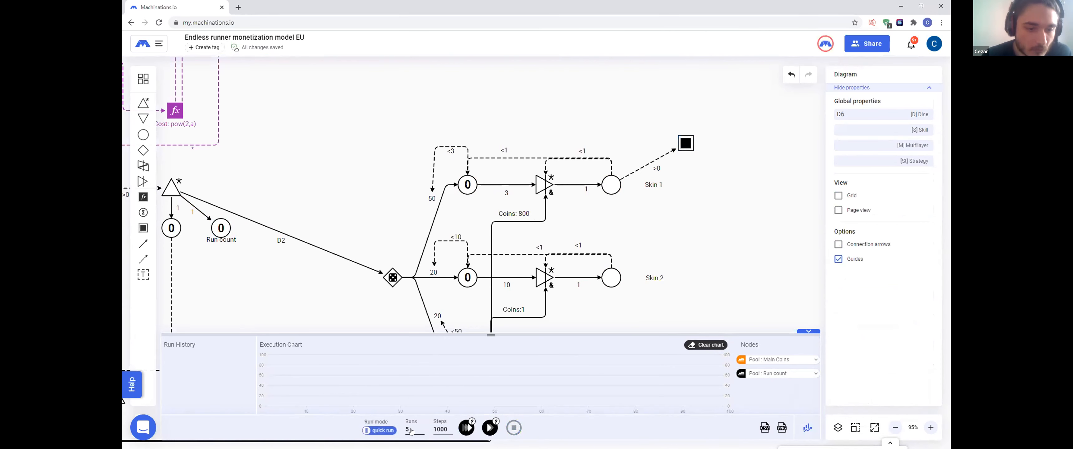
{"action": "left_click", "coordinate": [466, 428]}
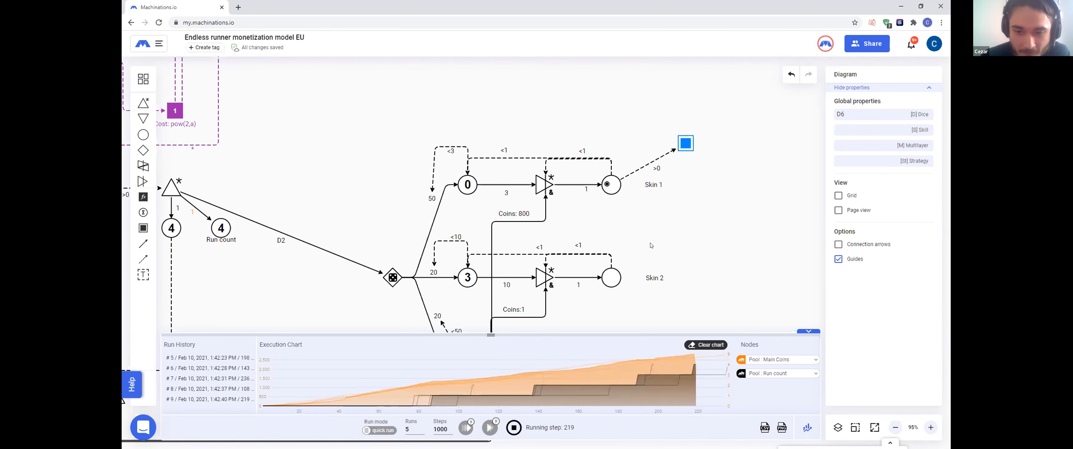
Step: Inspect each of the five batch runs individually in the execution chart, comparing Main Coins and Run count
{"action": "left_click", "coordinate": [222, 400]}
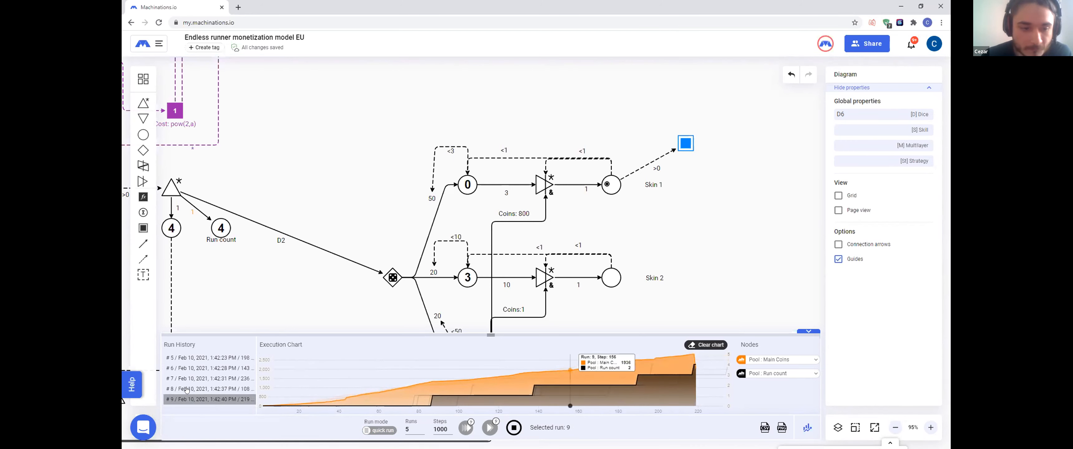
{"action": "left_click", "coordinate": [210, 389]}
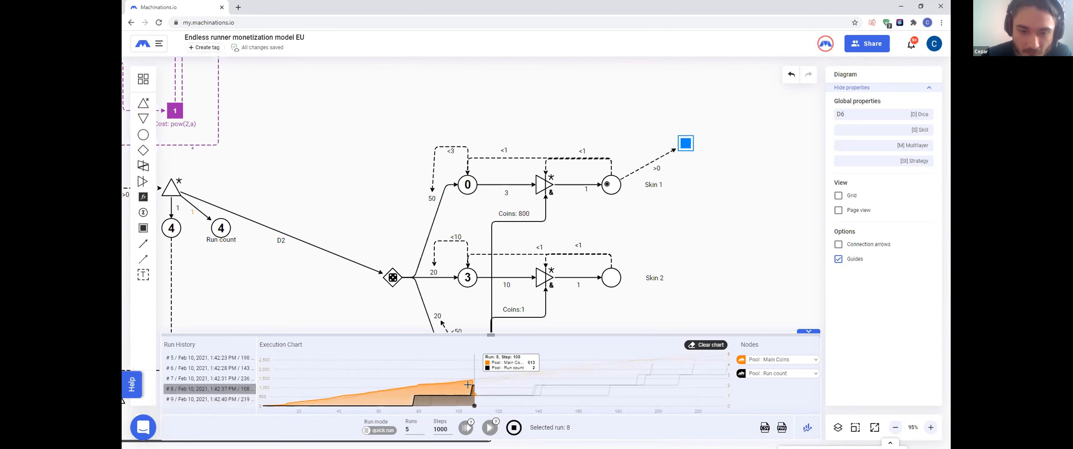
{"action": "left_click", "coordinate": [213, 378]}
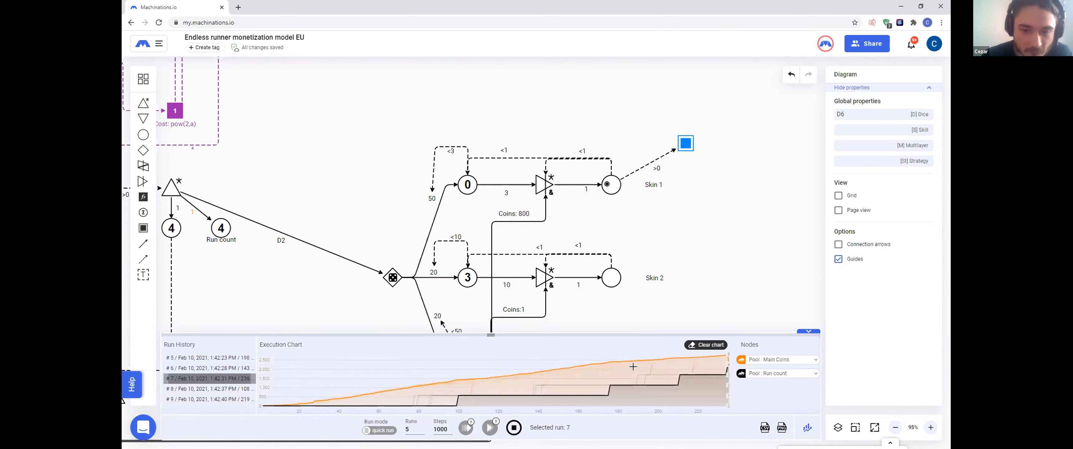
{"action": "left_click", "coordinate": [231, 367]}
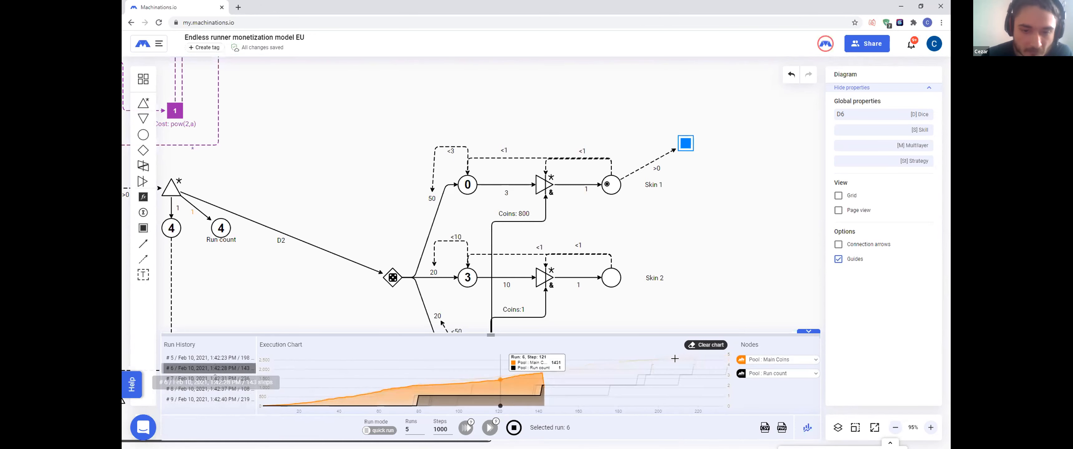
{"action": "left_click", "coordinate": [204, 359]}
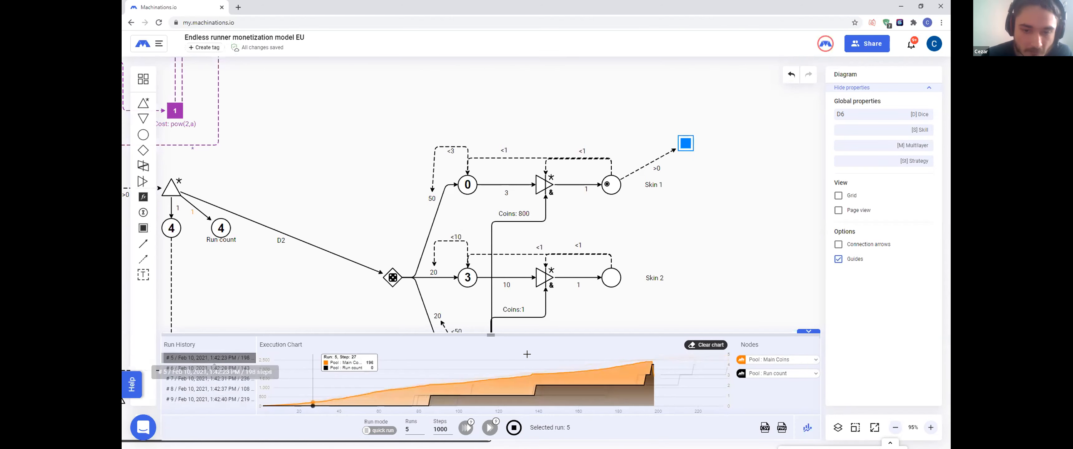
{"action": "left_click", "coordinate": [725, 259]}
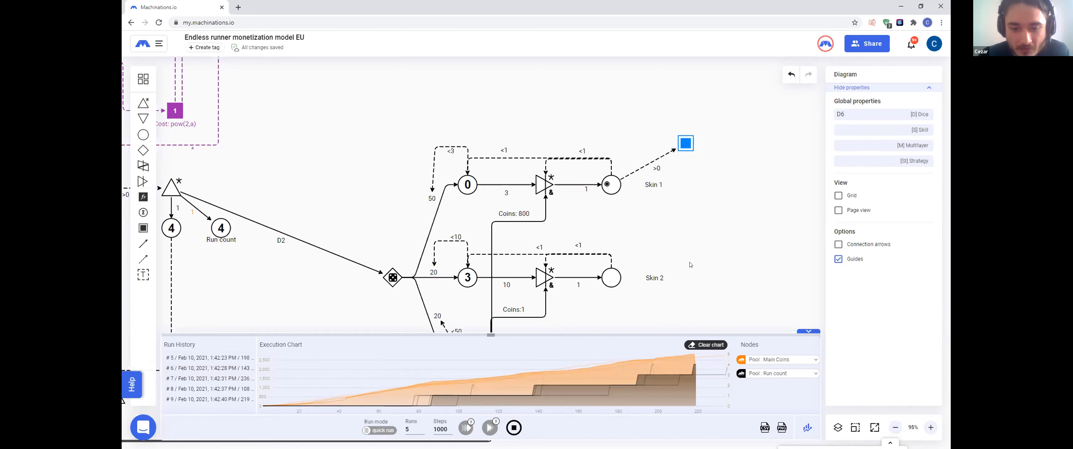
Step: Compare runs 9 and 8 in the chart and examine the Keys pool and Skin 1 branch of the diagram
{"action": "left_click", "coordinate": [217, 399]}
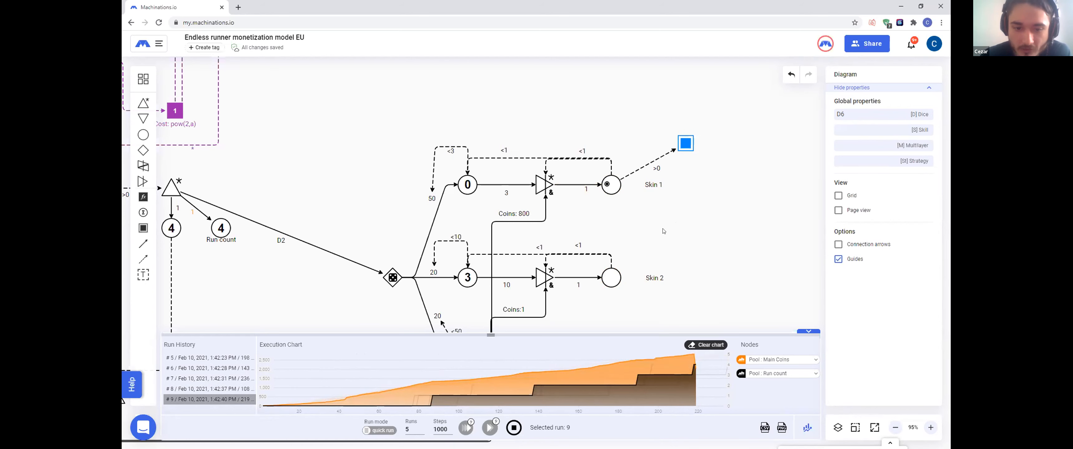
{"action": "left_click", "coordinate": [217, 390]}
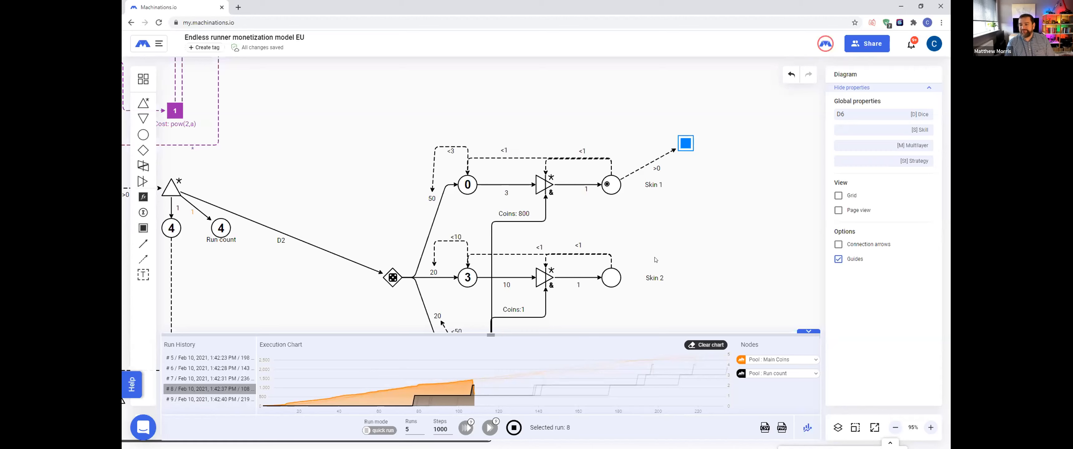
{"action": "left_click_drag", "start_coordinate": [303, 130], "coordinate": [564, 294]}
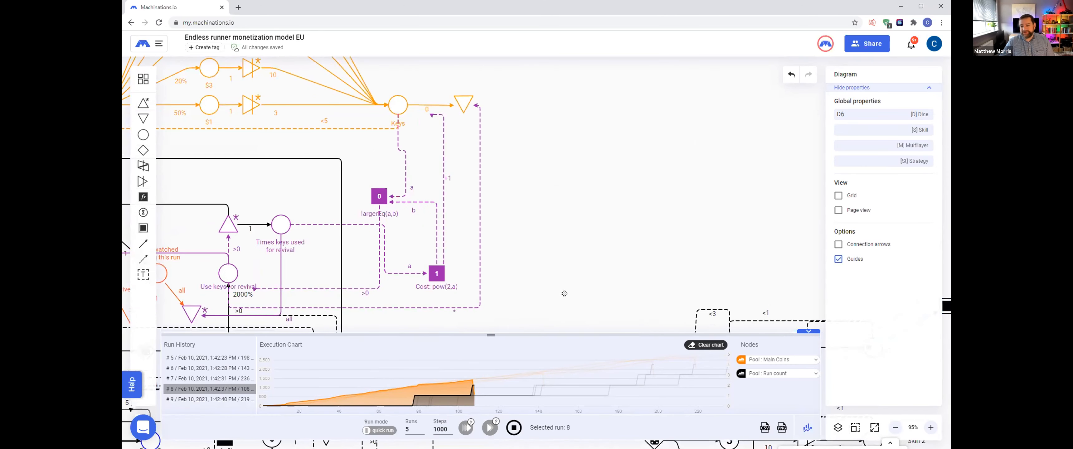
{"action": "left_click_drag", "start_coordinate": [564, 293], "coordinate": [493, 366]}
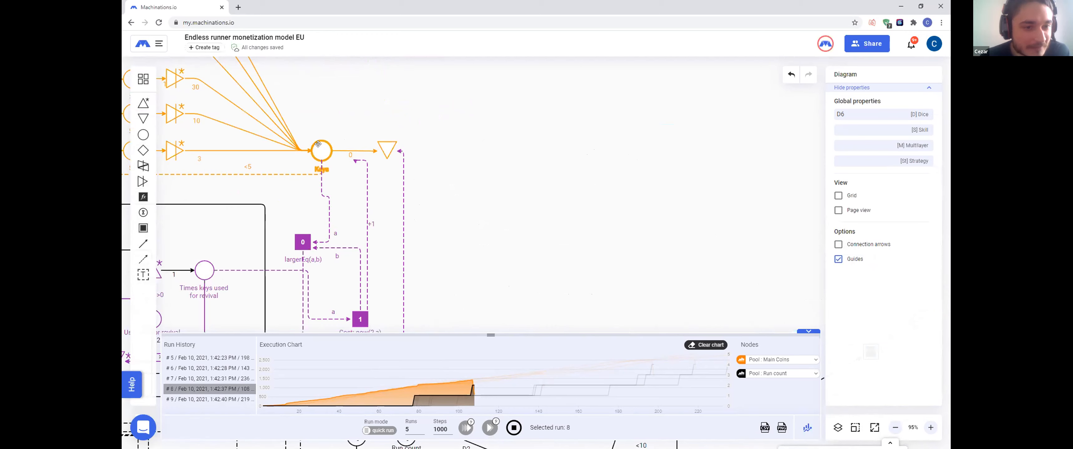
{"action": "left_click_drag", "start_coordinate": [517, 203], "coordinate": [595, 79]}
{"action": "left_click_drag", "start_coordinate": [555, 199], "coordinate": [477, 151]}
{"action": "left_click_drag", "start_coordinate": [524, 206], "coordinate": [349, 189]}
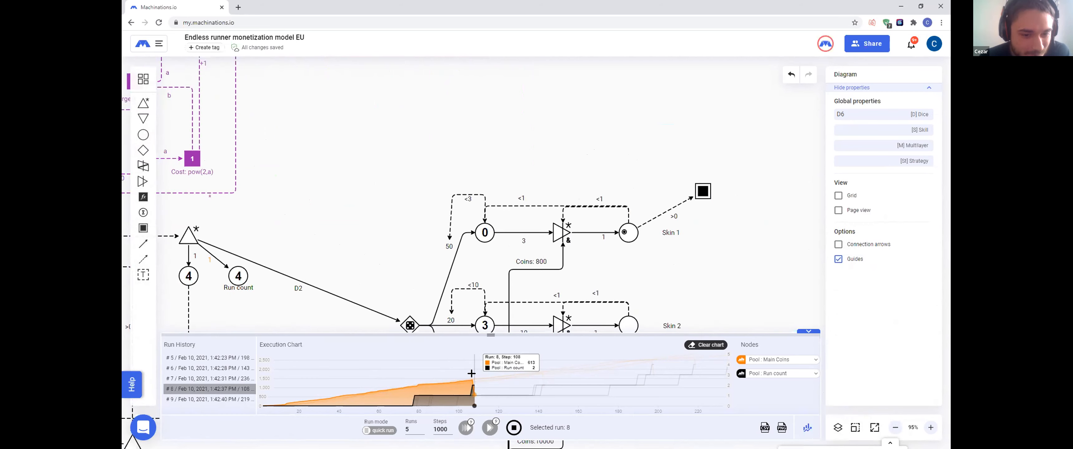
{"action": "mouse_move", "coordinate": [471, 374]}
Step: Reset the simulation and relabel the resource connection from the gate into Use keys for revival as 10%
{"action": "left_click_drag", "start_coordinate": [330, 151], "coordinate": [723, 178]}
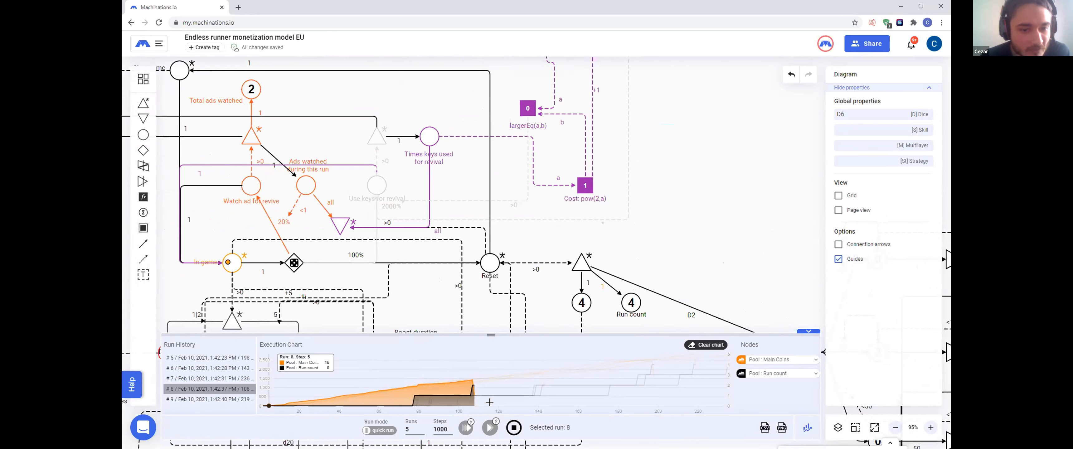
{"action": "left_click", "coordinate": [514, 429]}
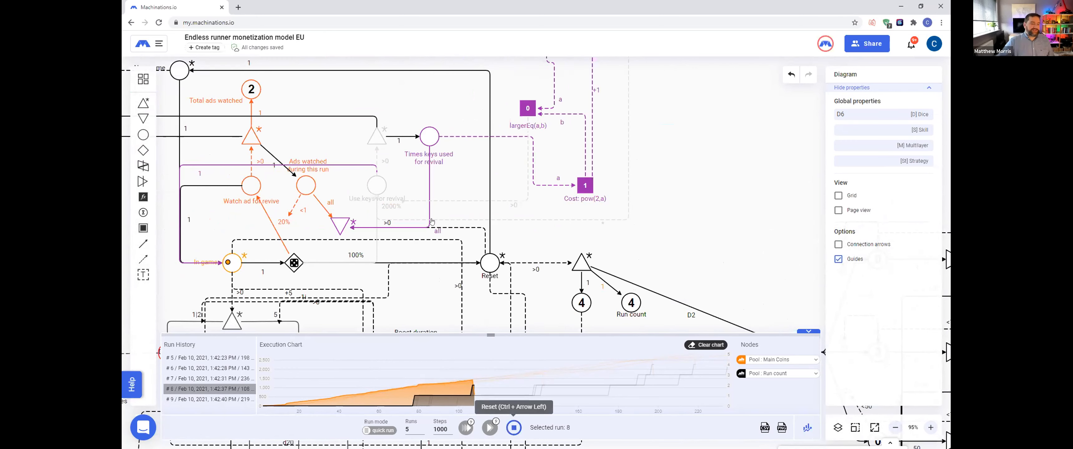
{"action": "left_click", "coordinate": [389, 206]}
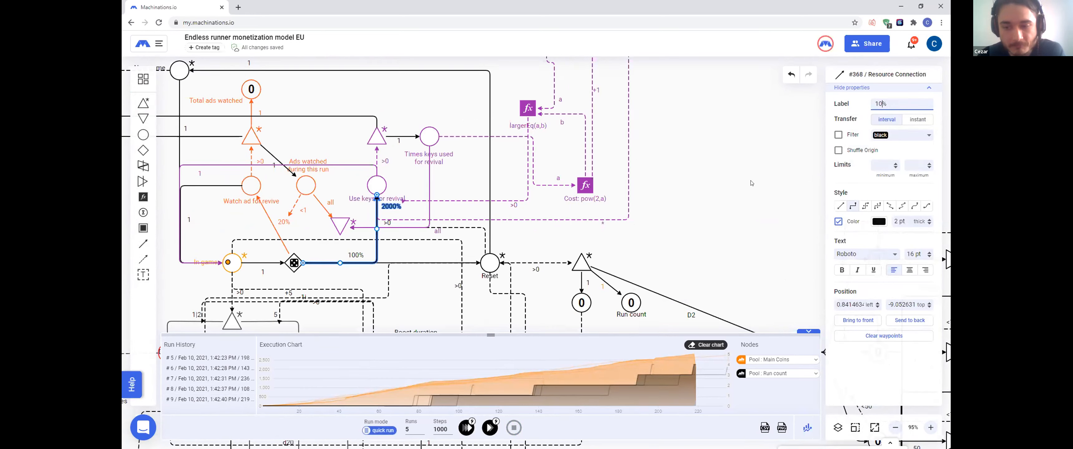
{"action": "left_click", "coordinate": [660, 203]}
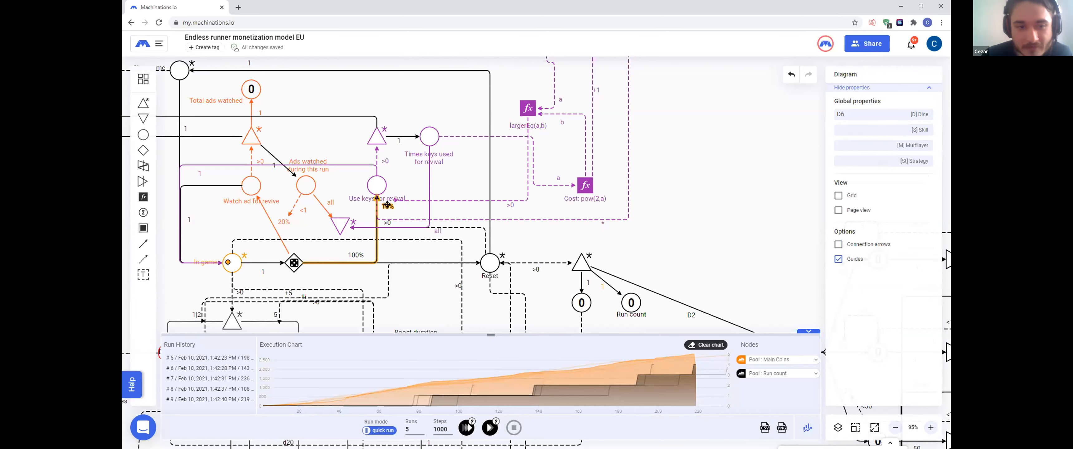
Step: Clear the batch results from the execution chart and bring the Skin 1 branch back into view
{"action": "left_click_drag", "start_coordinate": [438, 231], "coordinate": [367, 369]}
{"action": "left_click_drag", "start_coordinate": [616, 228], "coordinate": [420, 72]}
{"action": "left_click", "coordinate": [701, 345]}
{"action": "left_click_drag", "start_coordinate": [403, 179], "coordinate": [494, 215]}
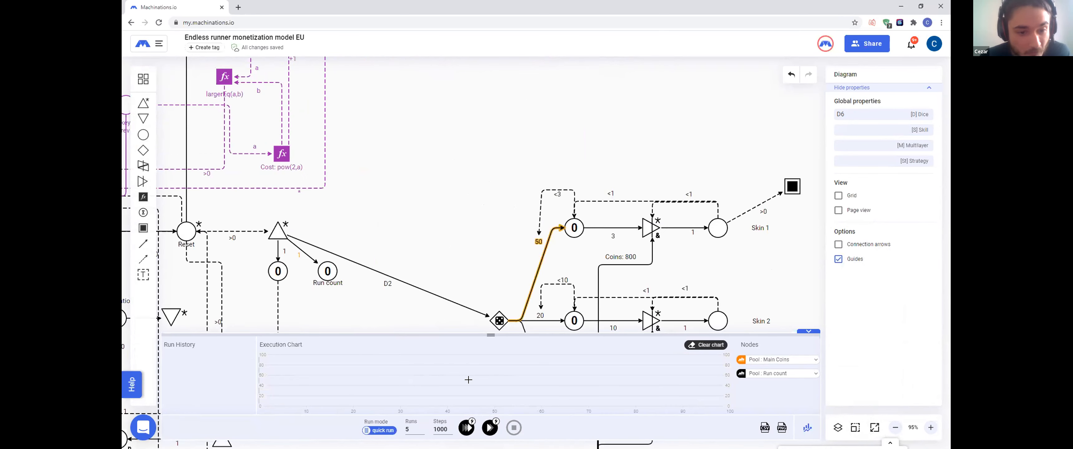
Step: Review the orange key purchase section of the diagram and batch-simulate five runs toward the Skin 1 unlock
{"action": "left_click_drag", "start_coordinate": [354, 221], "coordinate": [560, 280]}
{"action": "left_click_drag", "start_coordinate": [313, 158], "coordinate": [572, 264]}
{"action": "left_click_drag", "start_coordinate": [362, 166], "coordinate": [295, 219]}
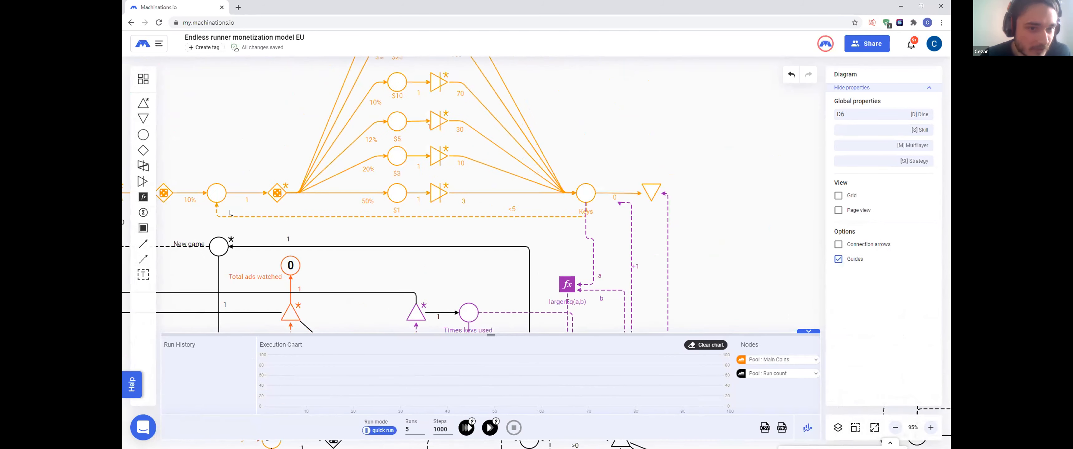
{"action": "left_click_drag", "start_coordinate": [599, 221], "coordinate": [301, 146]}
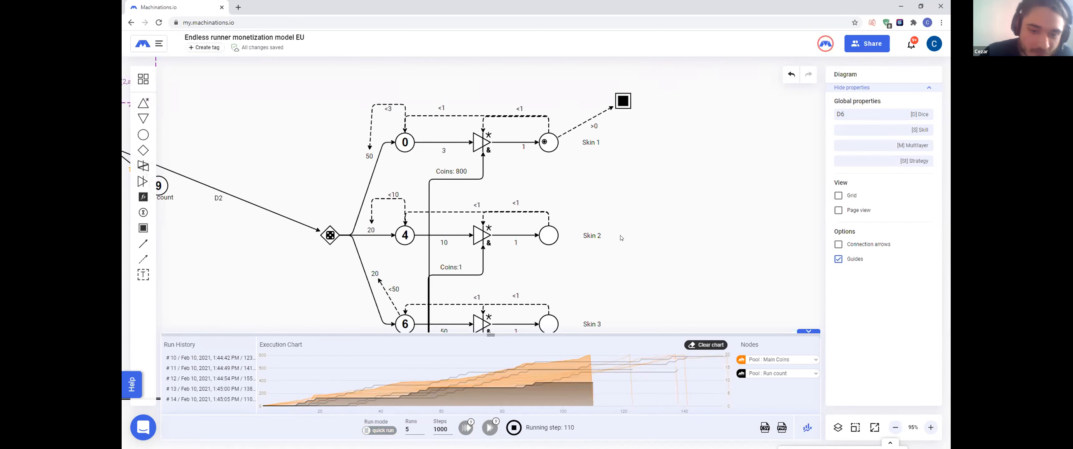
Step: Inspect runs 14 down to 10 individually in the execution chart, reading Main Coins and Run count at their final steps
{"action": "left_click", "coordinate": [210, 399]}
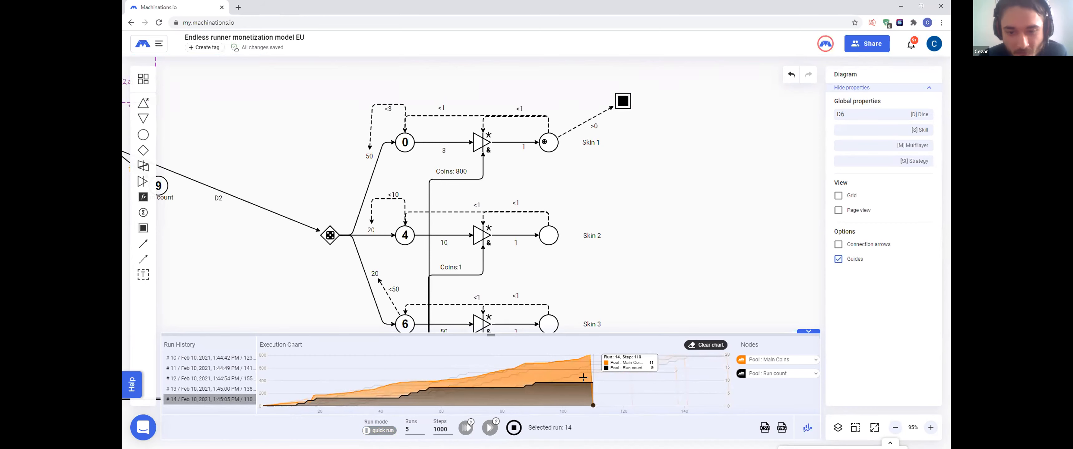
{"action": "left_click", "coordinate": [211, 388]}
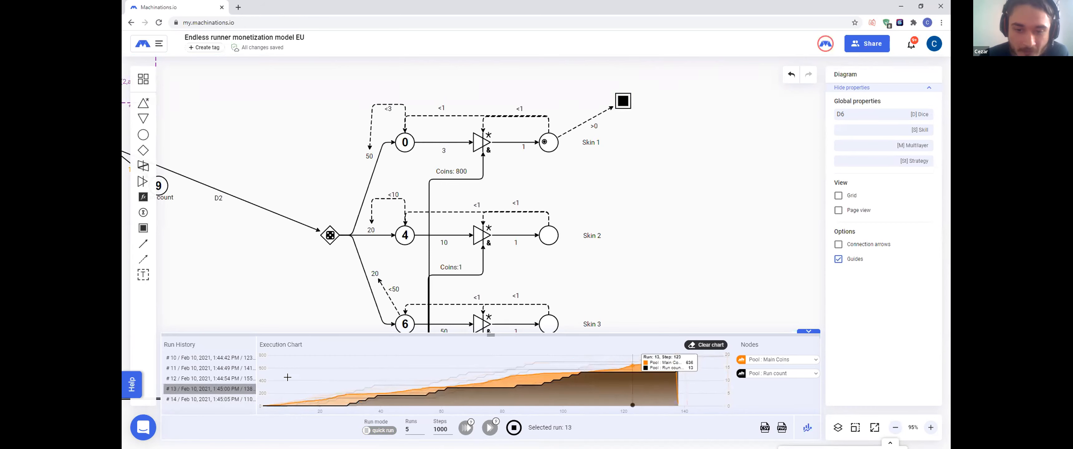
{"action": "left_click", "coordinate": [211, 378]}
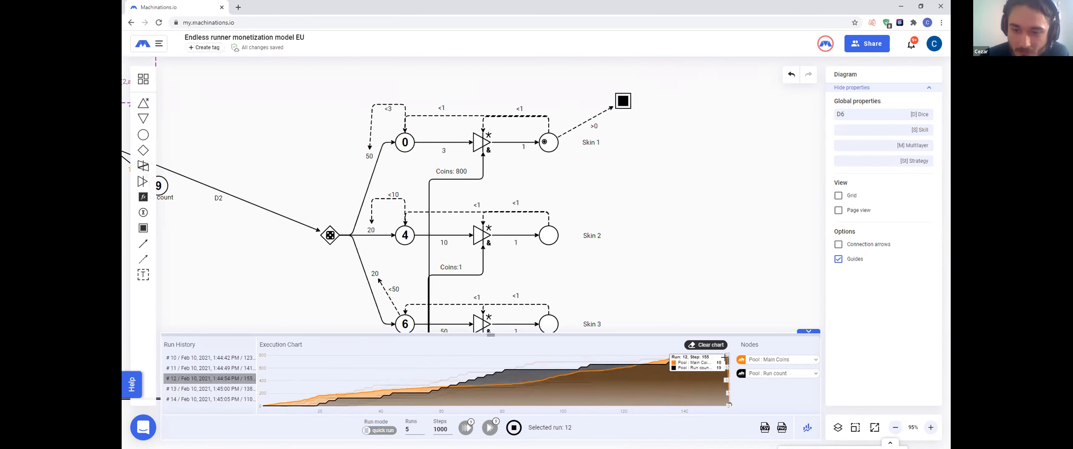
{"action": "left_click", "coordinate": [210, 368]}
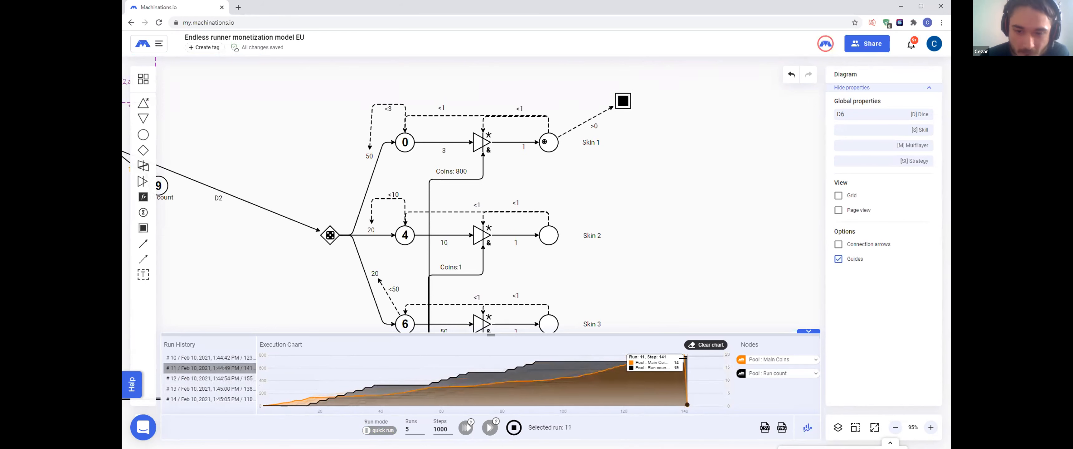
{"action": "left_click", "coordinate": [211, 358]}
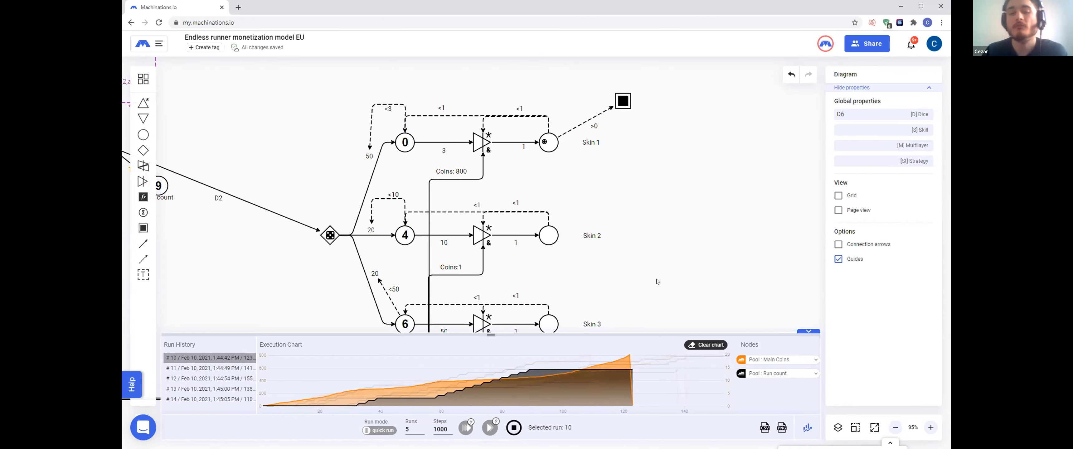
Step: Enlarge the execution chart and go through runs 14 to 10 again, comparing the Main Coins and Run count curves
{"action": "left_click_drag", "start_coordinate": [490, 332], "coordinate": [491, 249]}
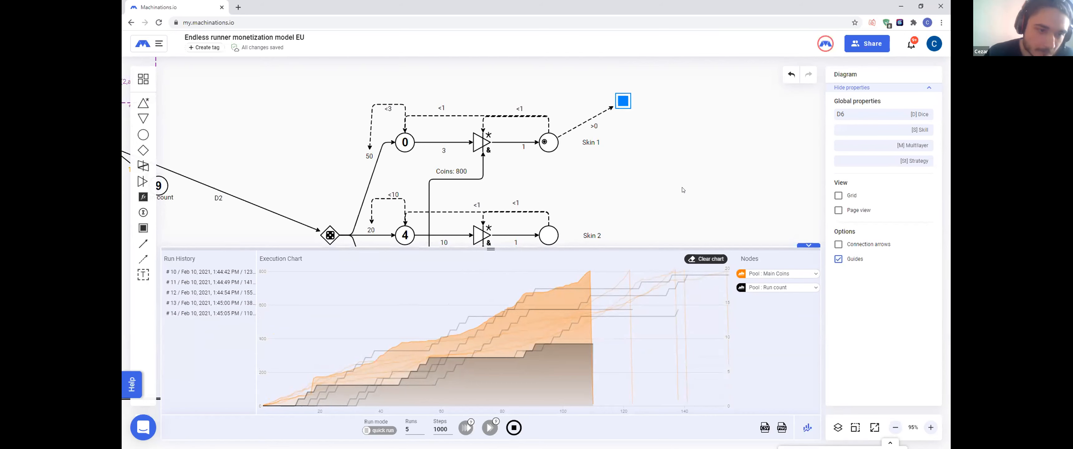
{"action": "left_click", "coordinate": [203, 316]}
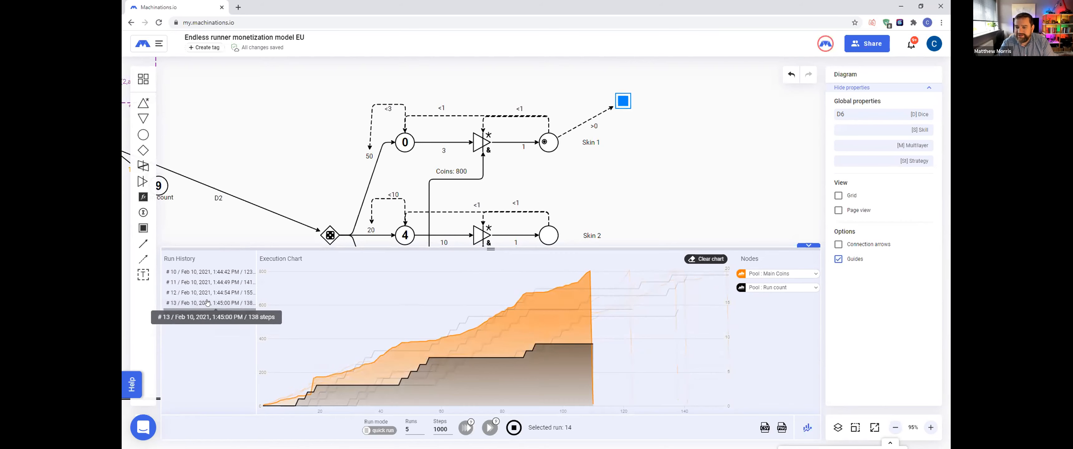
{"action": "left_click", "coordinate": [207, 303]}
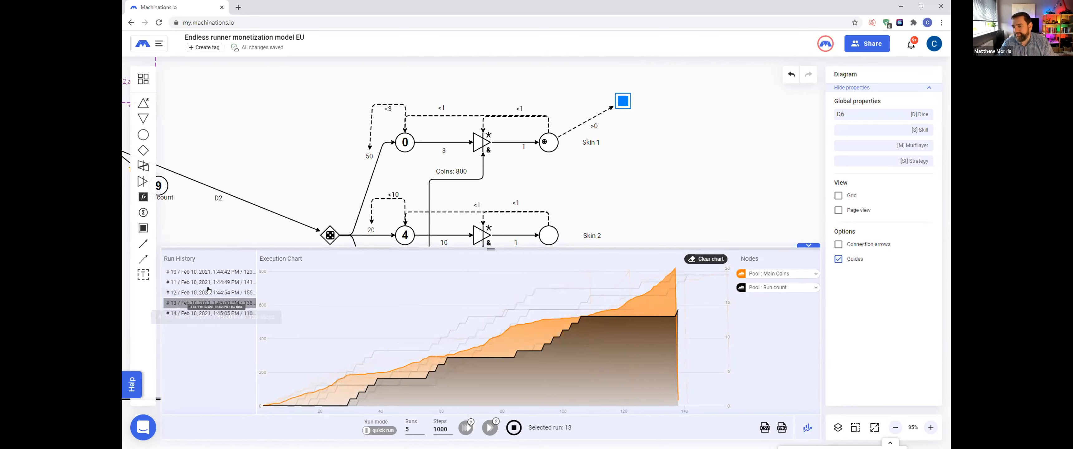
{"action": "left_click", "coordinate": [209, 292]}
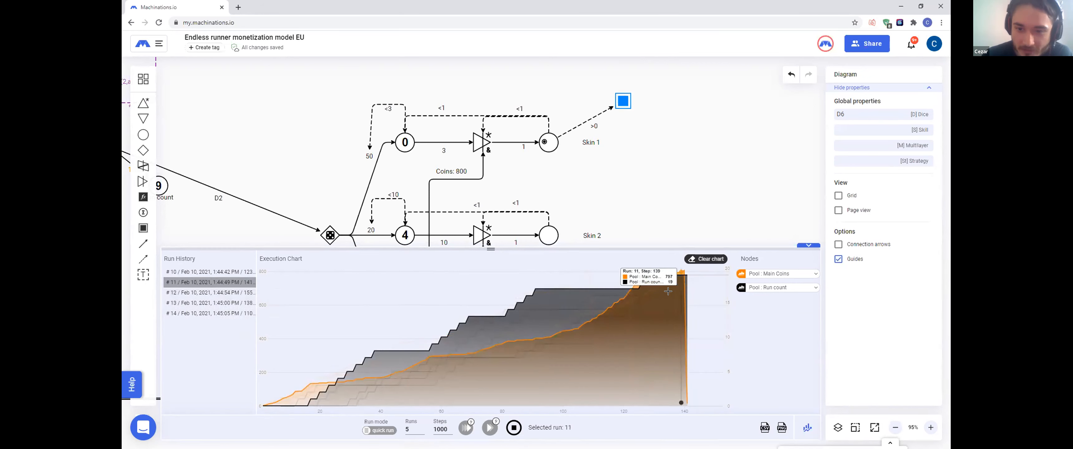
{"action": "left_click", "coordinate": [224, 271]}
{"action": "mouse_move", "coordinate": [625, 276]}
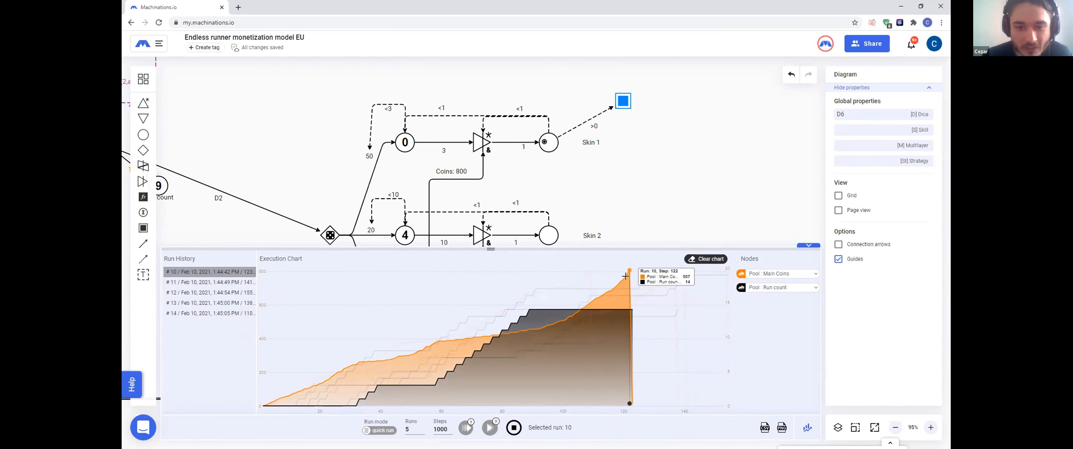
Step: Clear the execution chart, shrink it back to a small height, and reset the simulation
{"action": "left_click", "coordinate": [701, 259]}
{"action": "left_click_drag", "start_coordinate": [491, 254], "coordinate": [496, 330]}
{"action": "left_click_drag", "start_coordinate": [621, 176], "coordinate": [631, 211]}
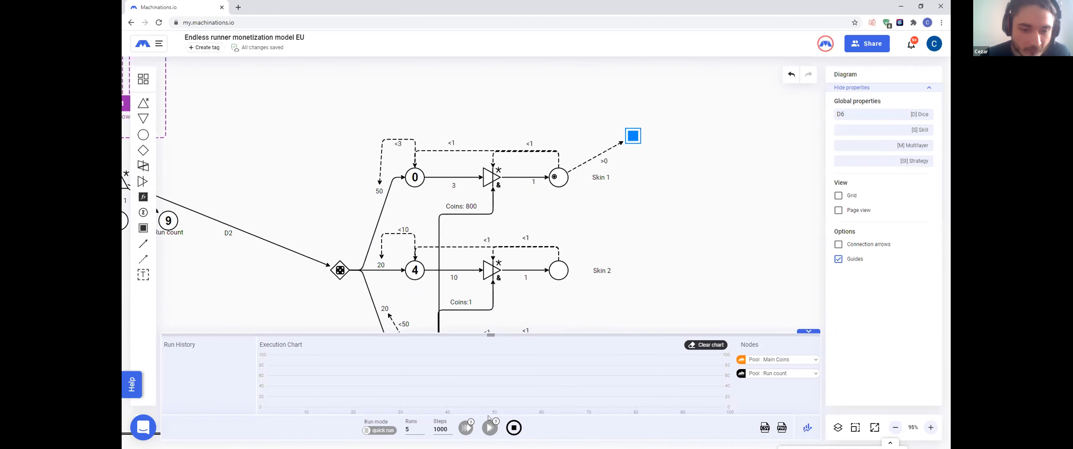
{"action": "left_click", "coordinate": [508, 431]}
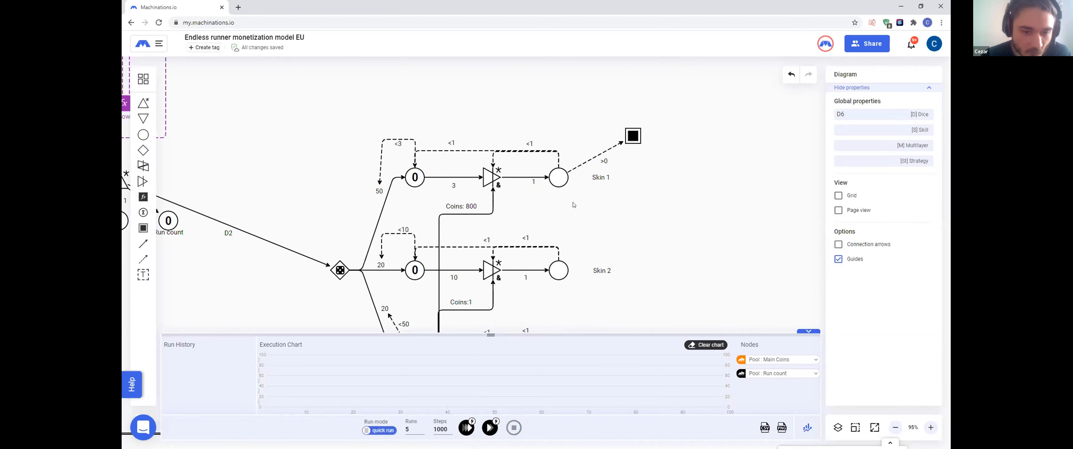
Step: Add a second end condition above the Skin 1 branch and link the branch's first pool to it with a state connection
{"action": "left_click", "coordinate": [626, 129]}
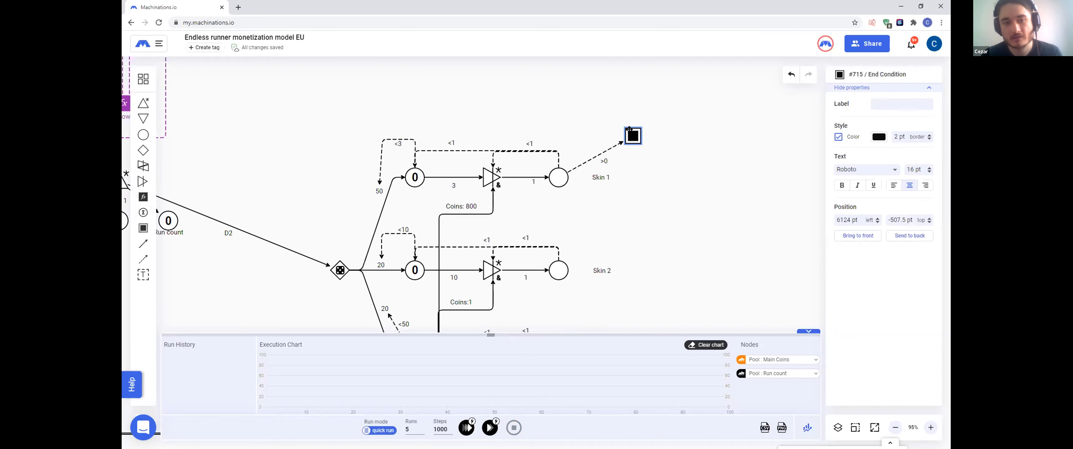
{"action": "left_click_drag", "start_coordinate": [542, 138], "coordinate": [636, 184]}
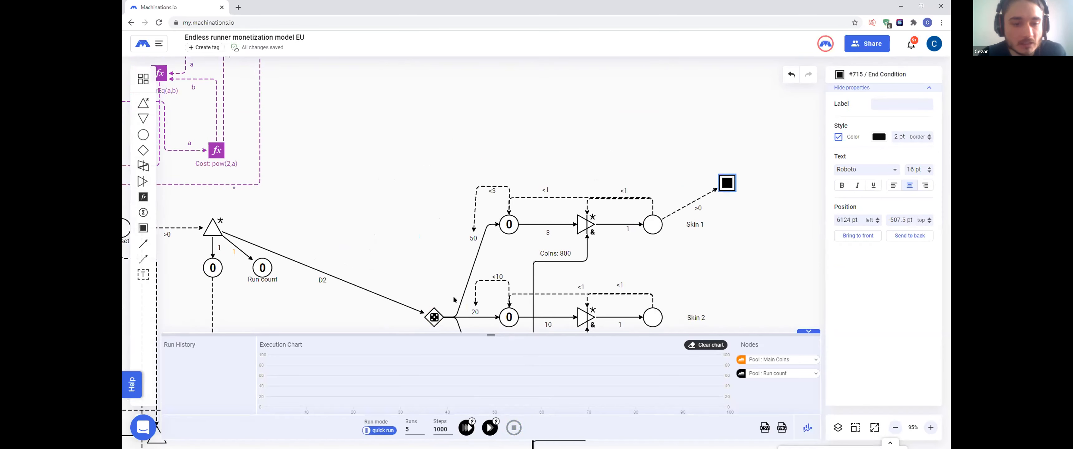
{"action": "left_click_drag", "start_coordinate": [417, 259], "coordinate": [397, 252]}
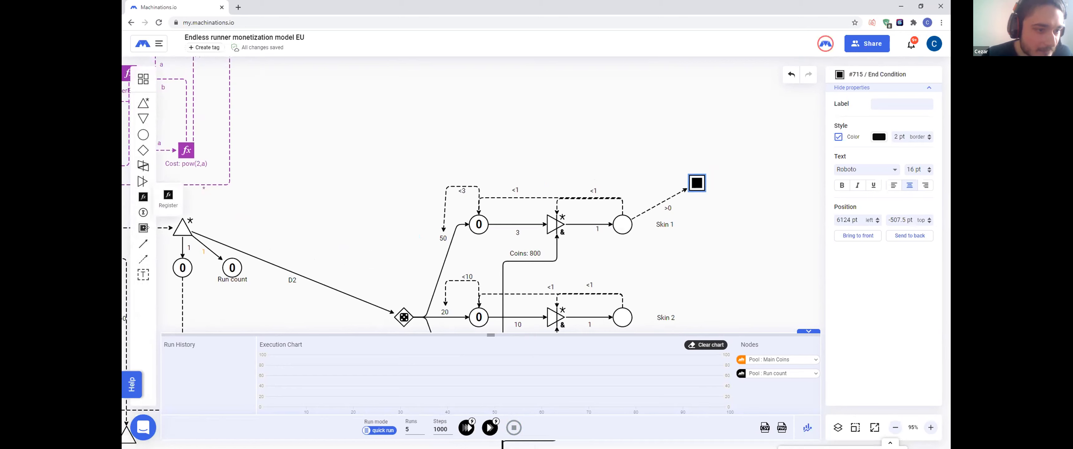
{"action": "left_click", "coordinate": [641, 137]}
{"action": "left_click_drag", "start_coordinate": [143, 228], "coordinate": [400, 159]}
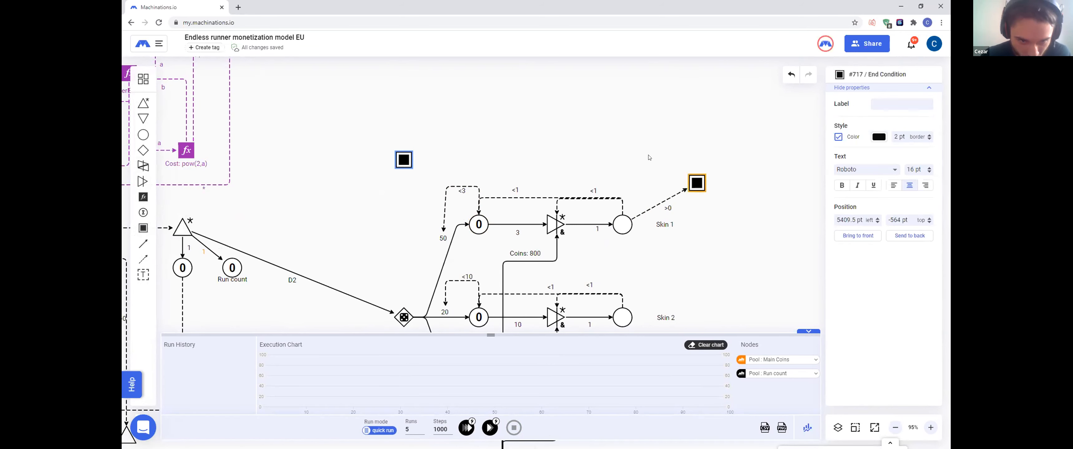
{"action": "left_click_drag", "start_coordinate": [143, 258], "coordinate": [403, 158]}
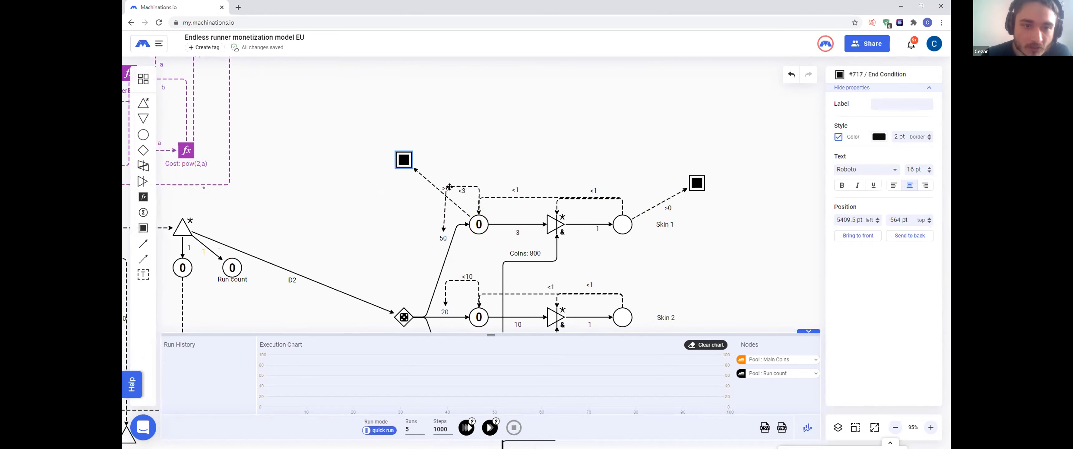
Step: Label the state connection into the new end condition as >=3
{"action": "left_click", "coordinate": [437, 183]}
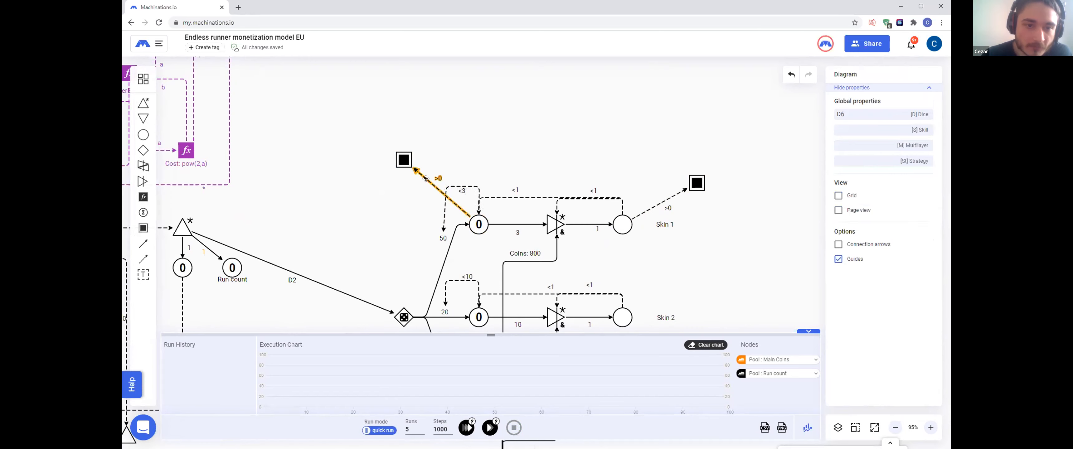
{"action": "left_click", "coordinate": [436, 183]}
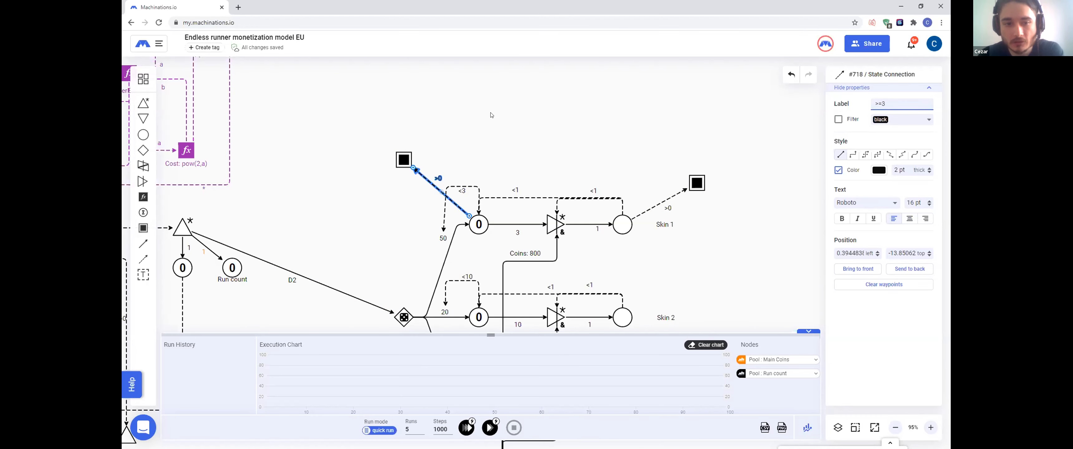
{"action": "left_click", "coordinate": [492, 129]}
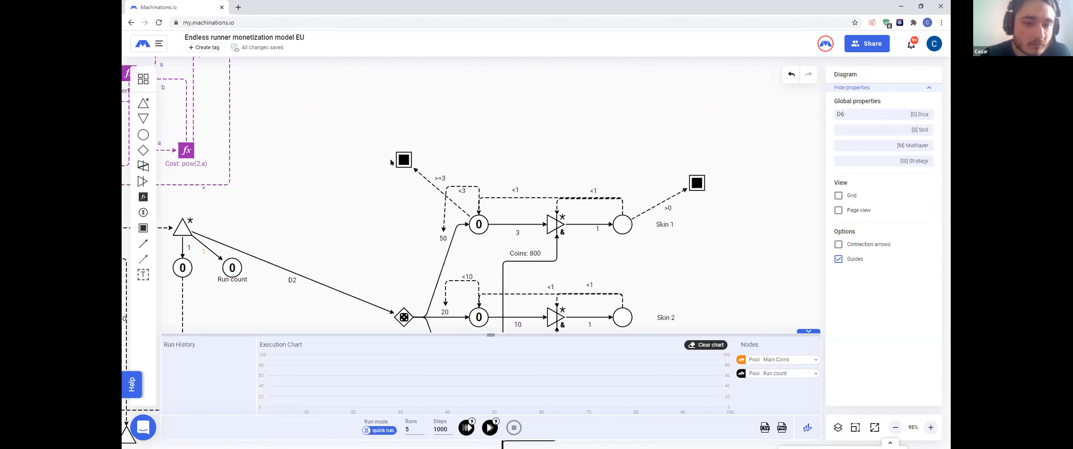
Step: Hide the Run count pool from the execution chart and batch-simulate five runs
{"action": "left_click", "coordinate": [767, 373]}
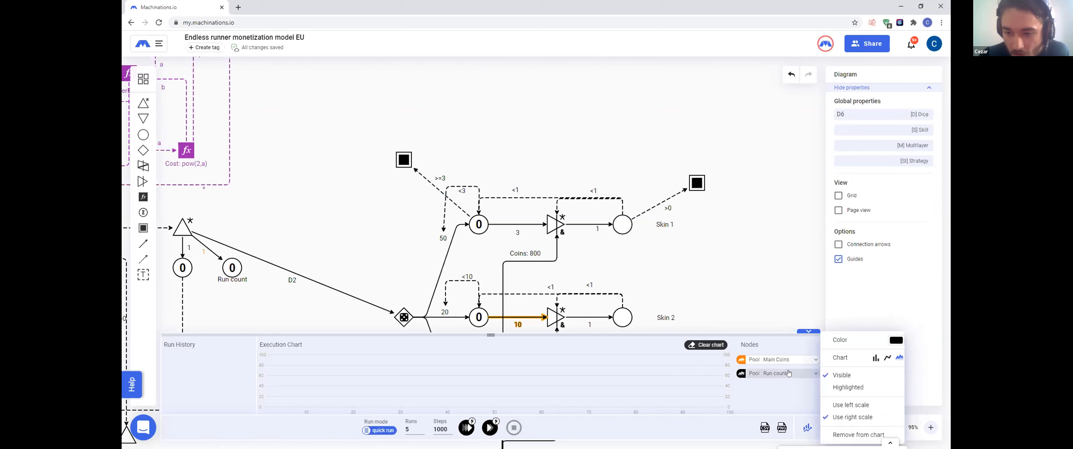
{"action": "left_click", "coordinate": [842, 375]}
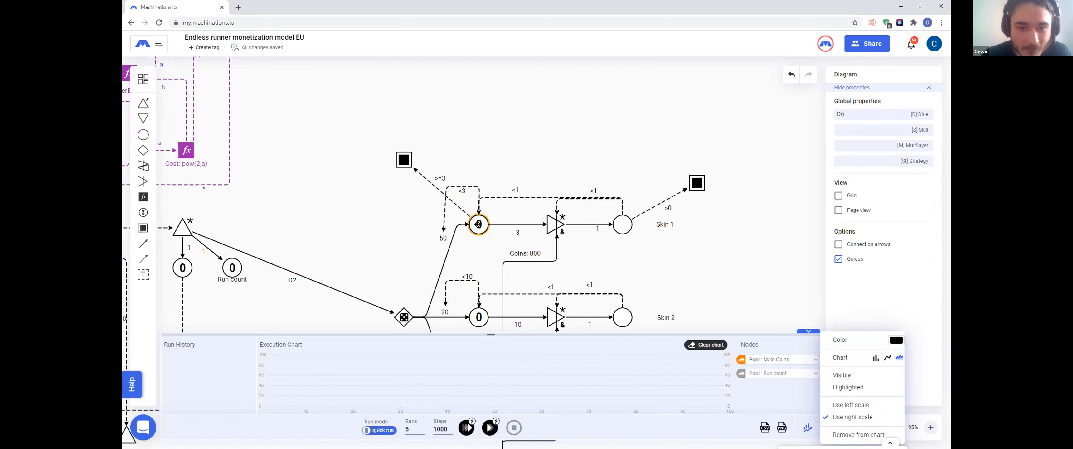
{"action": "left_click", "coordinate": [461, 427]}
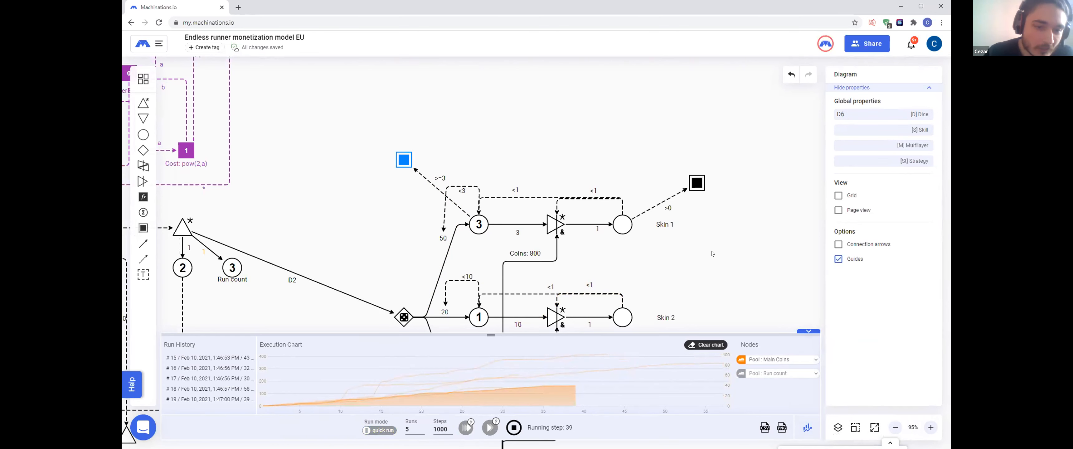
Step: Inspect the new batch runs individually in the execution chart to read the Main Coins collected at the end of each
{"action": "left_click", "coordinate": [208, 401]}
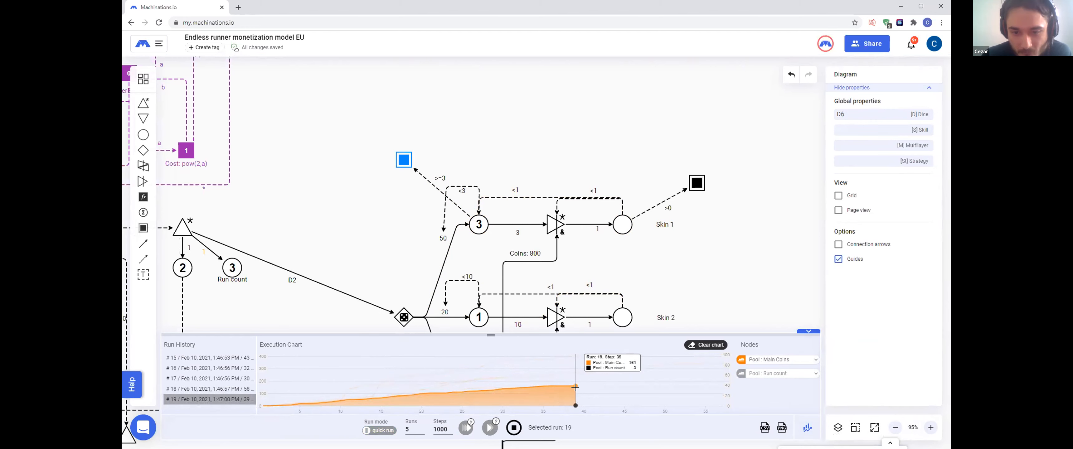
{"action": "left_click", "coordinate": [210, 389]}
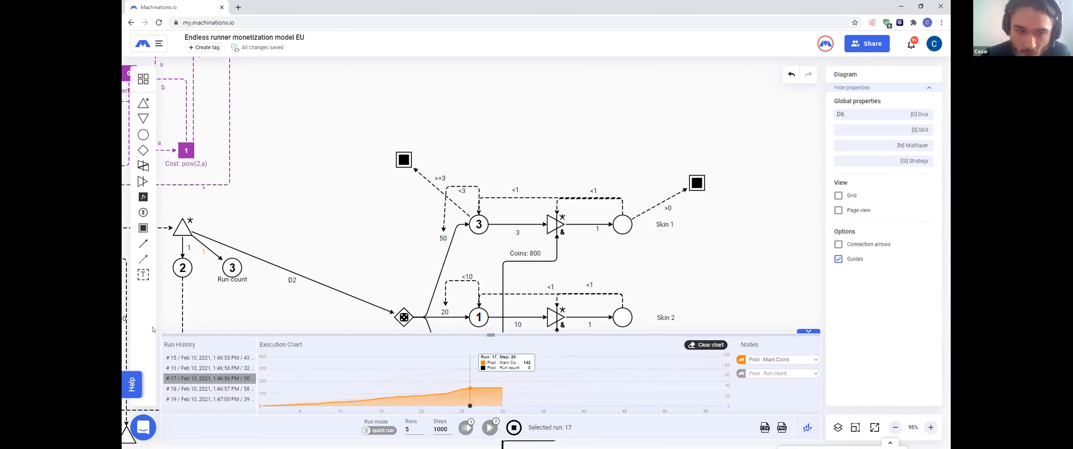
{"action": "left_click", "coordinate": [209, 368]}
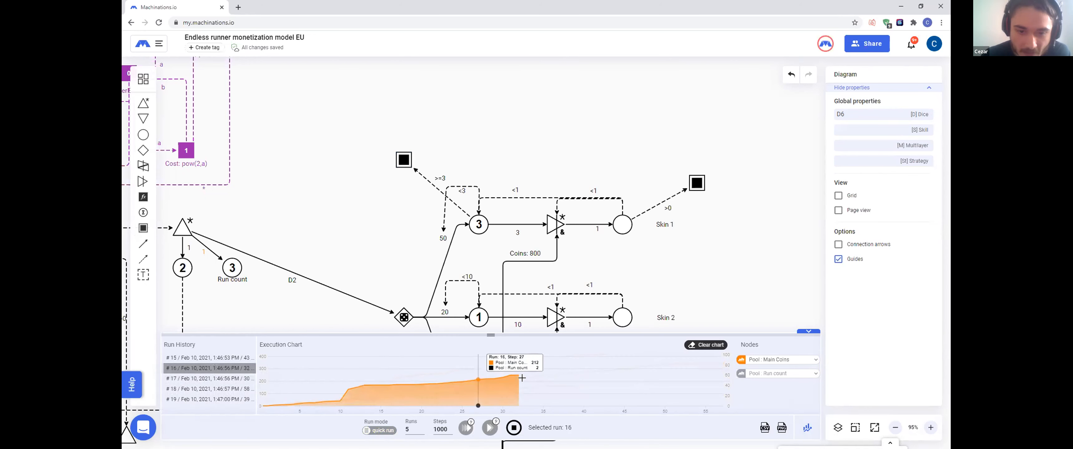
{"action": "left_click", "coordinate": [223, 357]}
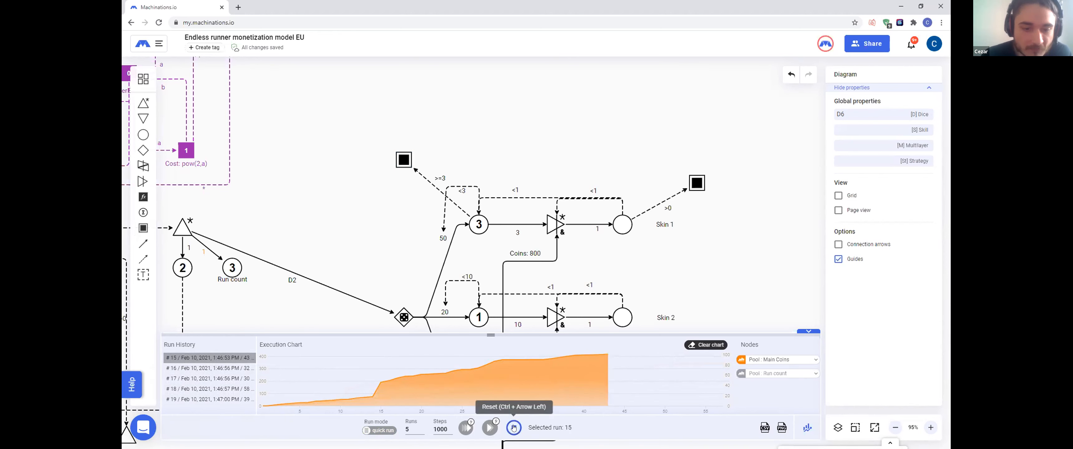
Step: Reset the simulation and relabel the resource connection into the Skin 1 converter as Coins: 350
{"action": "left_click", "coordinate": [513, 428]}
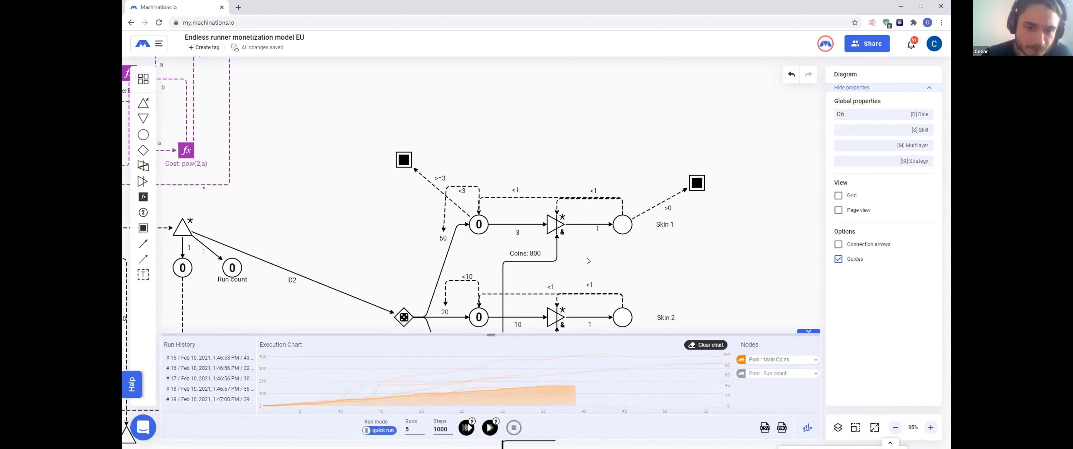
{"action": "left_click", "coordinate": [528, 260]}
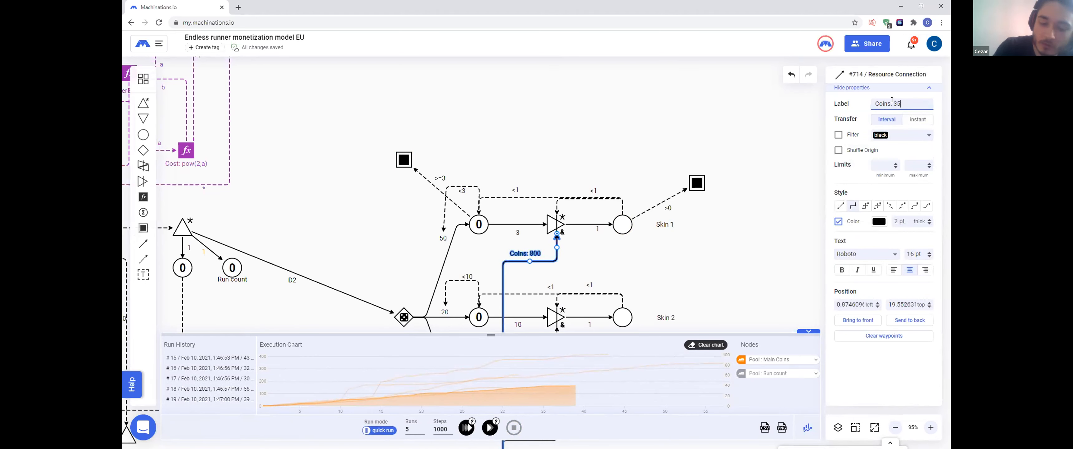
{"action": "left_click", "coordinate": [599, 143]}
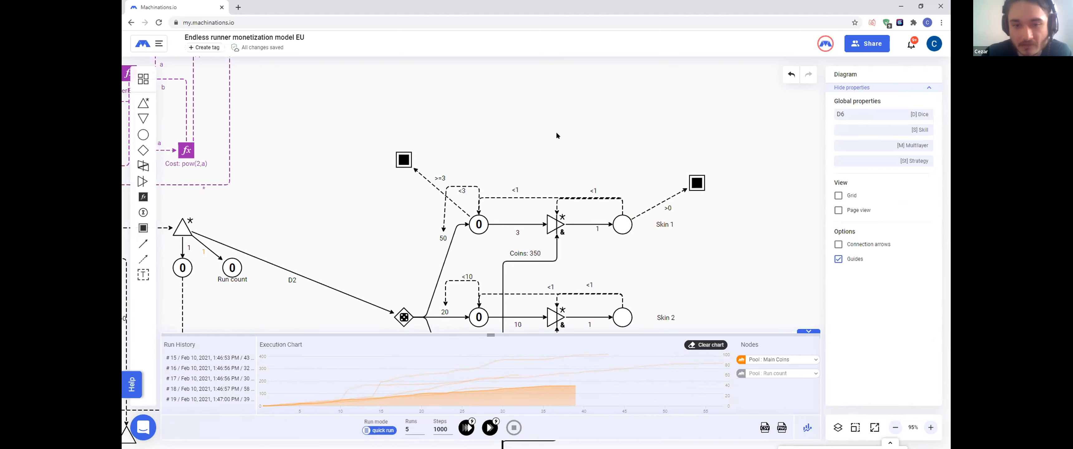
Step: Delete the end condition above the Skin 1 branch together with its >=3 state connection
{"action": "left_click", "coordinate": [402, 152]}
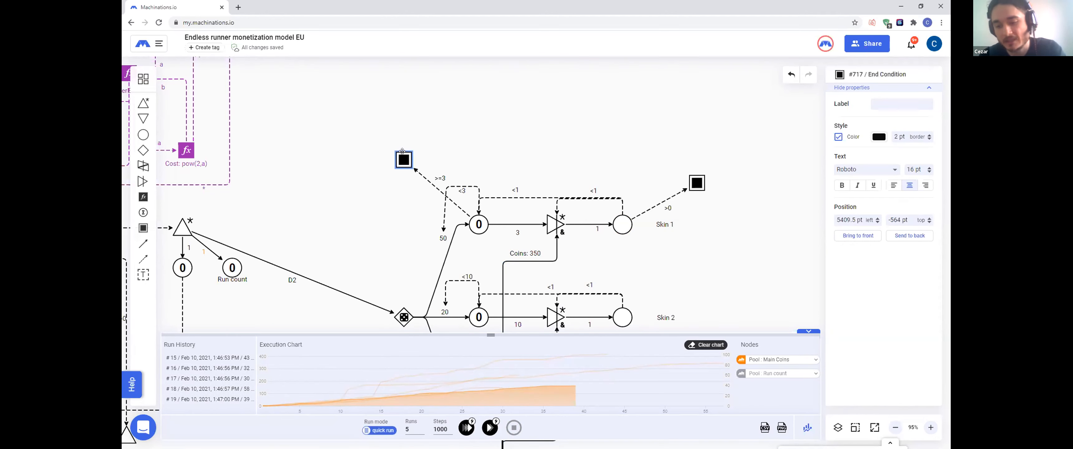
{"action": "key", "text": "Delete"}
{"action": "left_click", "coordinate": [426, 178]}
{"action": "key", "text": "Delete"}
Step: Clear the execution chart and make the Run count pool visible in it again
{"action": "left_click", "coordinate": [698, 345]}
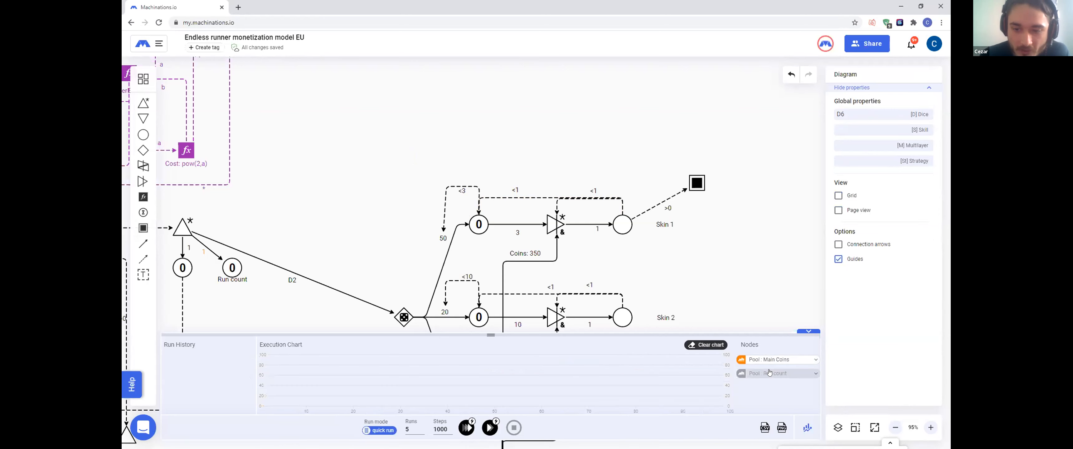
{"action": "left_click", "coordinate": [815, 373]}
{"action": "left_click_drag", "start_coordinate": [737, 291], "coordinate": [705, 258]}
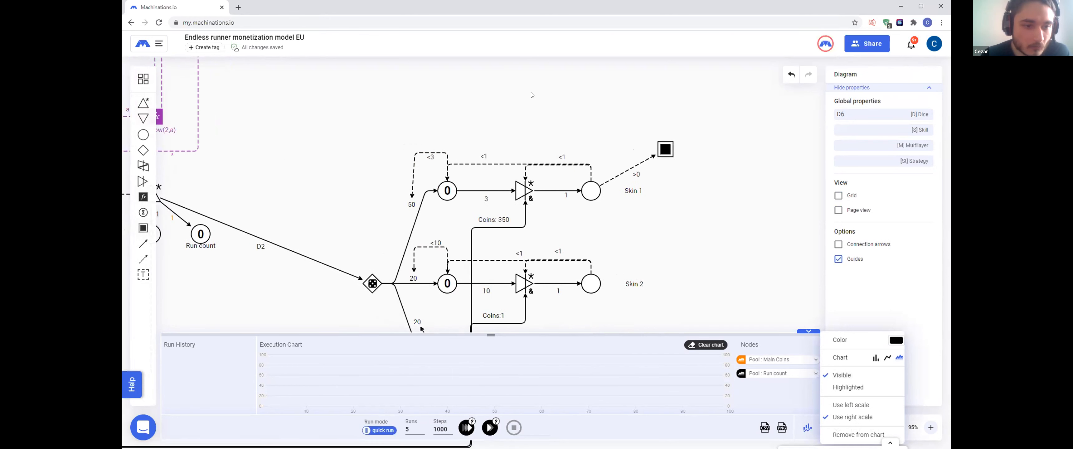
Step: Run a batch of 5 quick runs at the 350-coin Skin 1 price and inspect individual runs' Main Coins and Run count
{"action": "left_click", "coordinate": [701, 227]}
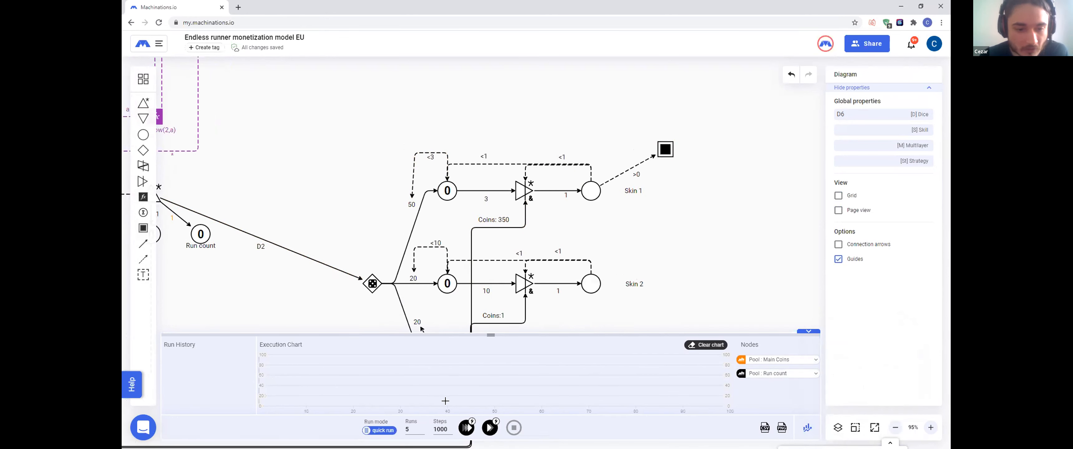
{"action": "left_click", "coordinate": [466, 427]}
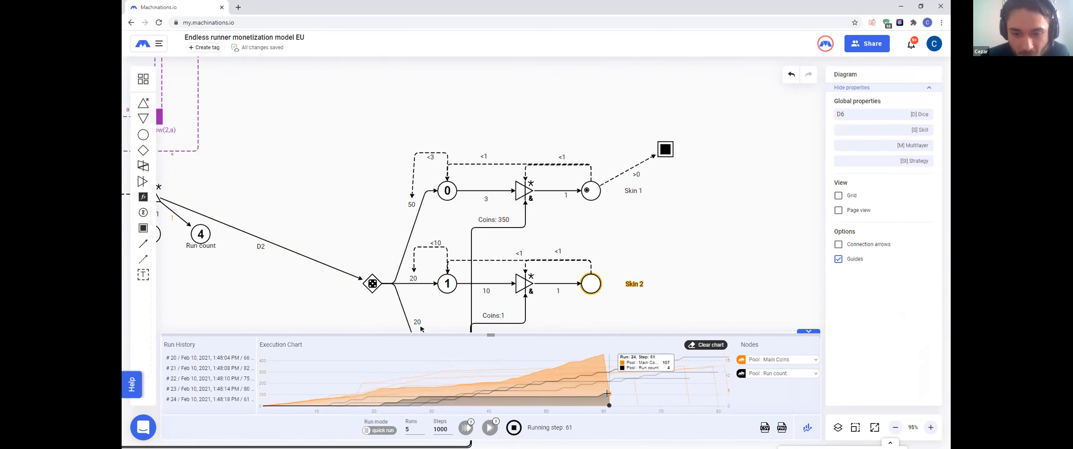
{"action": "left_click", "coordinate": [199, 389]}
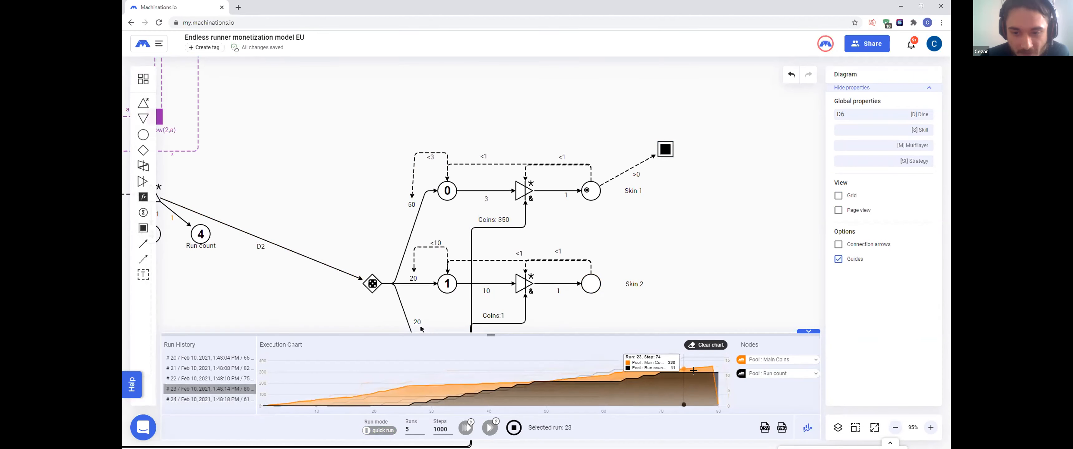
{"action": "left_click", "coordinate": [183, 379]}
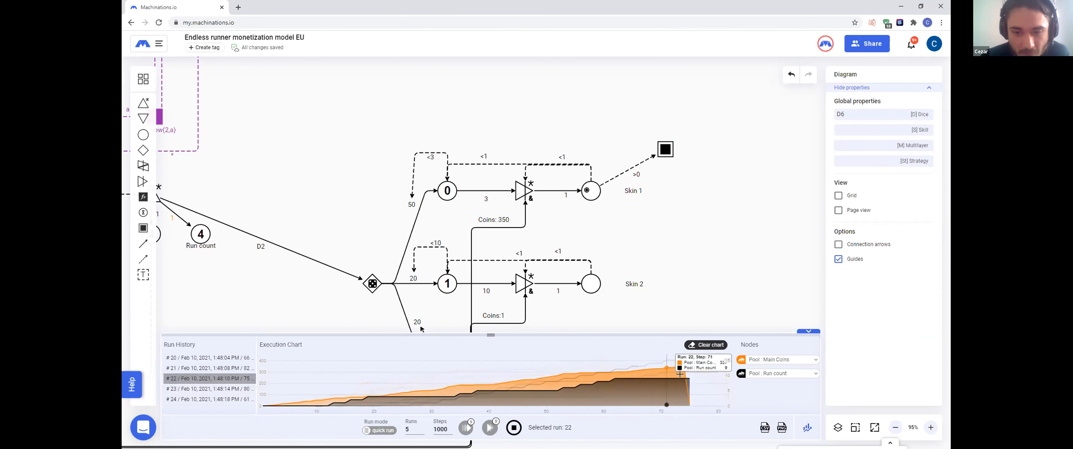
{"action": "left_click", "coordinate": [192, 368]}
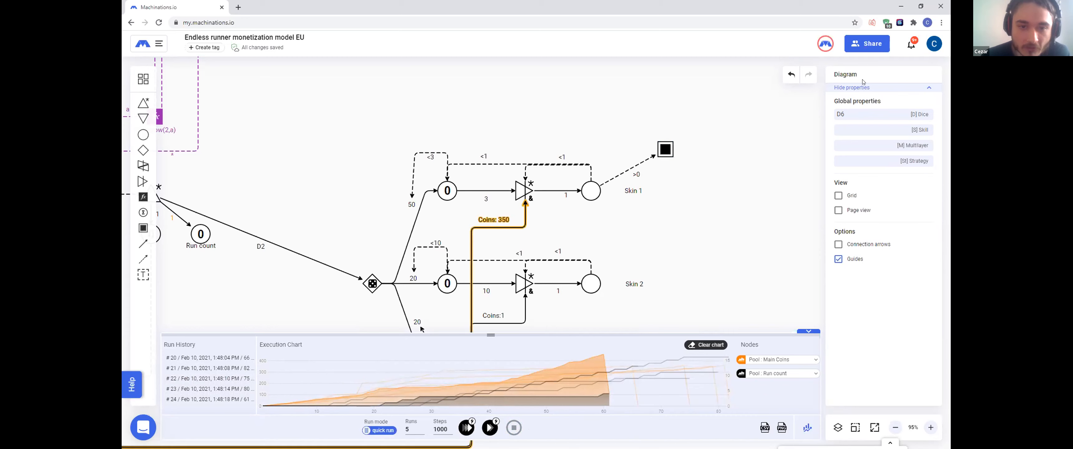
Step: Relabel the resource connection into the Skin 1 converter as Coins: 250 and clear the execution chart
{"action": "left_click", "coordinate": [496, 220]}
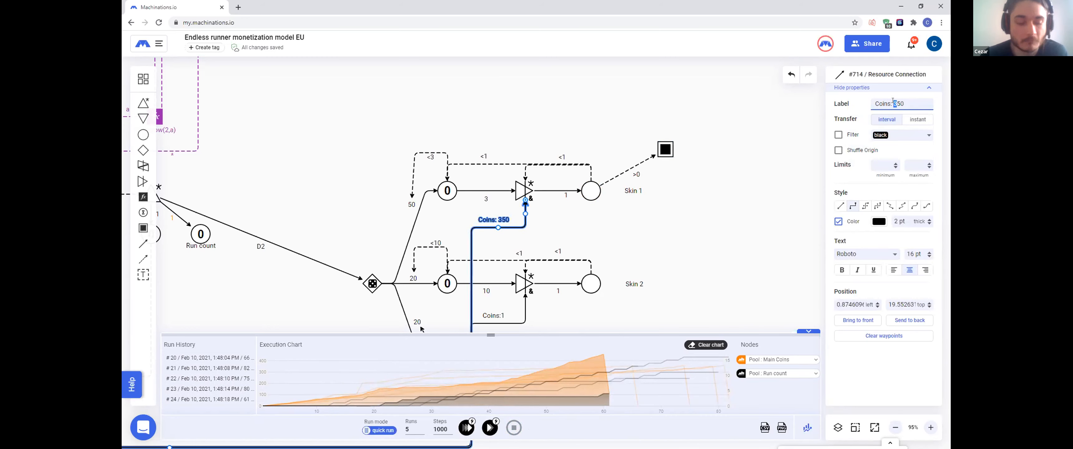
{"action": "left_click", "coordinate": [695, 235]}
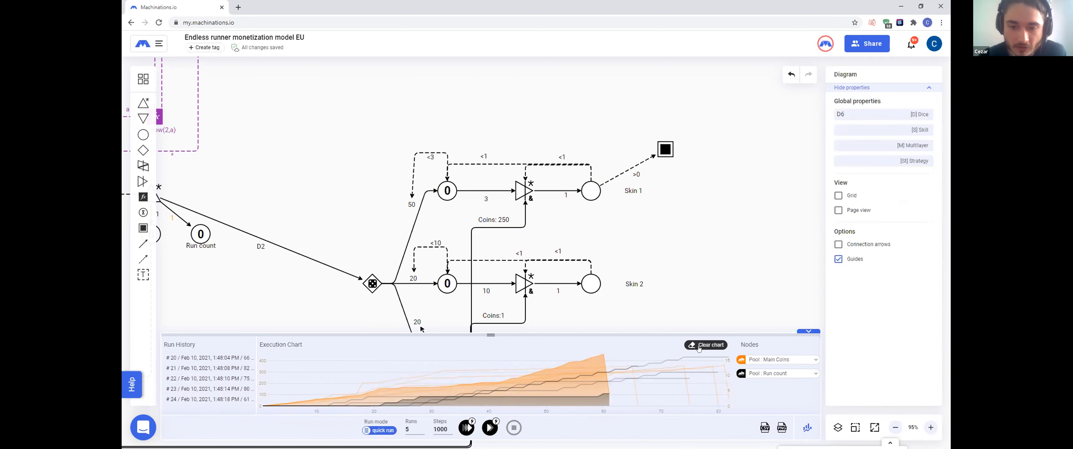
{"action": "left_click", "coordinate": [699, 347]}
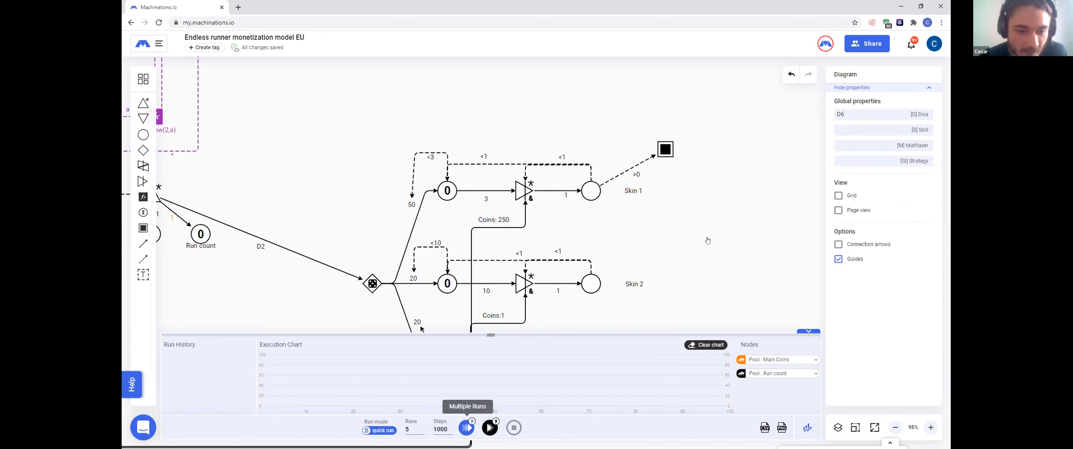
Step: Run a batch of 5 quick runs at the 250-coin price and examine each run's final Main Coins and Run count
{"action": "left_click", "coordinate": [466, 427]}
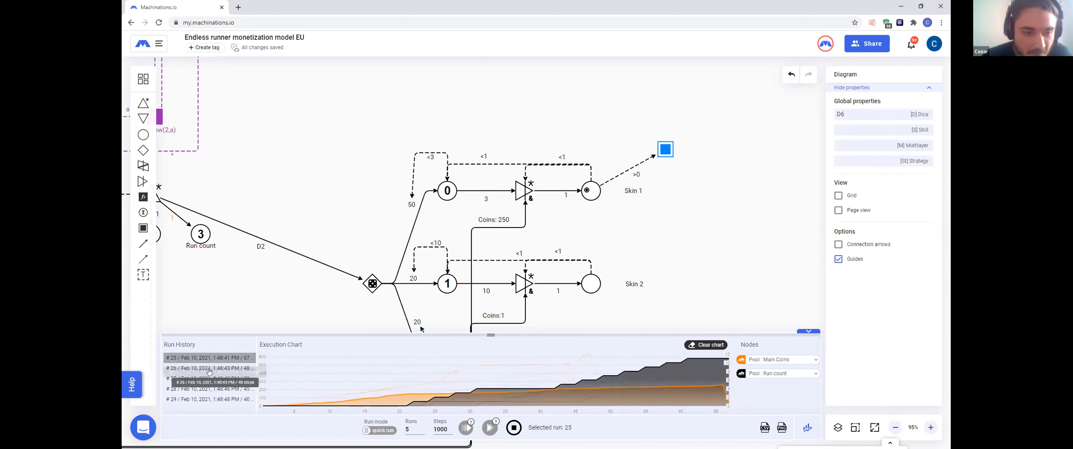
{"action": "left_click", "coordinate": [208, 368]}
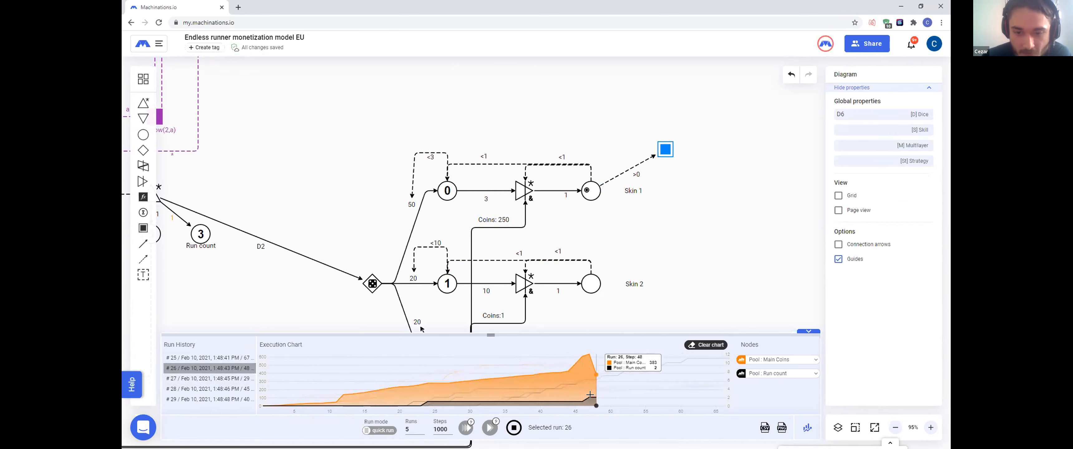
{"action": "left_click", "coordinate": [208, 379]}
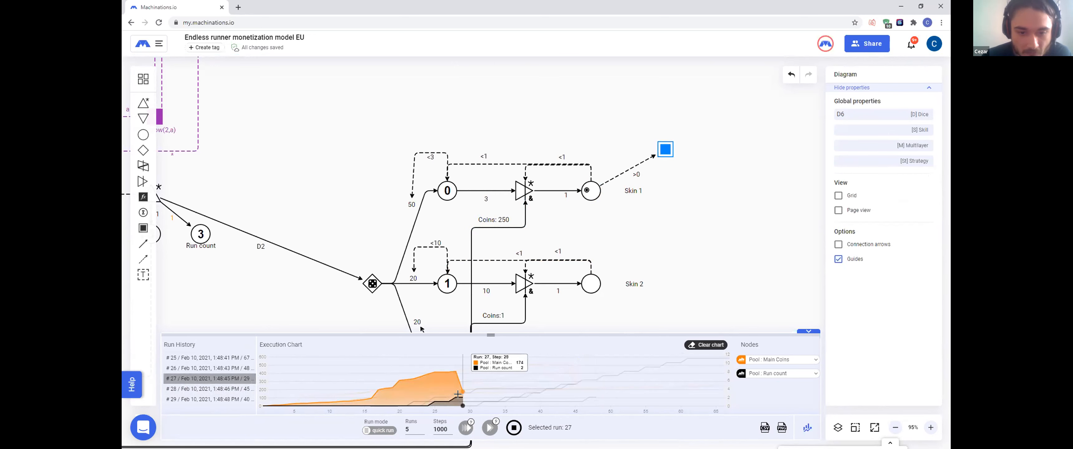
{"action": "left_click", "coordinate": [209, 389]}
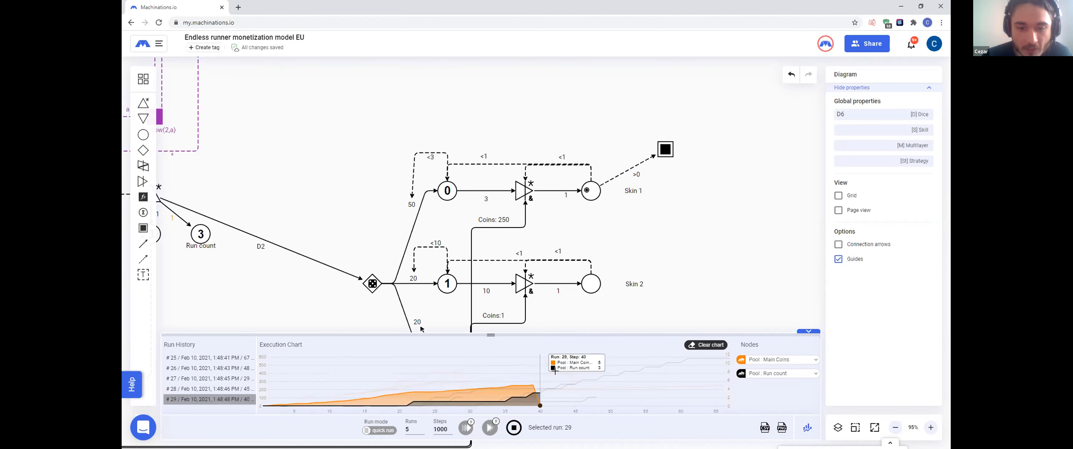
Step: Set the label of the resource connection into the Skin 1 converter to Coins: 300 and clear the execution chart
{"action": "left_click", "coordinate": [516, 227]}
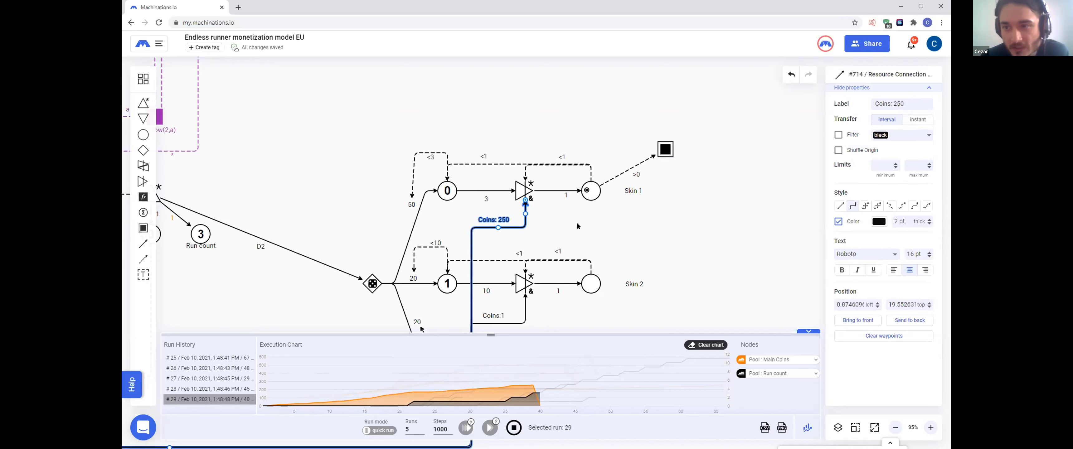
{"action": "left_click_drag", "start_coordinate": [904, 103], "coordinate": [893, 102]}
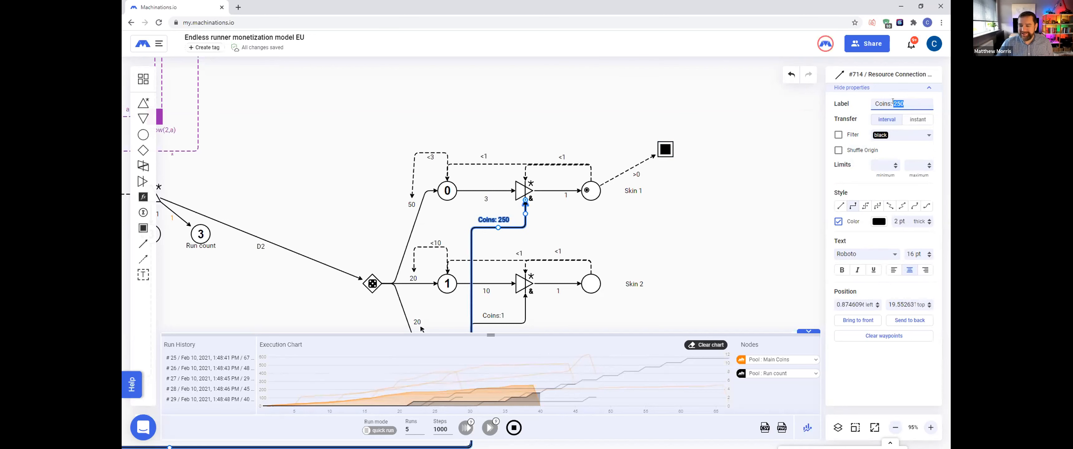
{"action": "type", "text": "300"}
{"action": "left_click", "coordinate": [620, 299]}
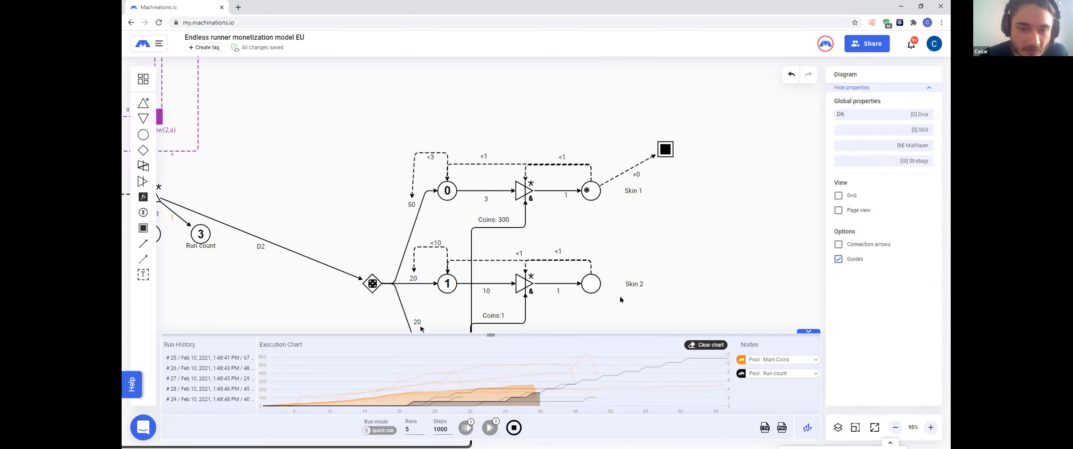
{"action": "left_click", "coordinate": [708, 345]}
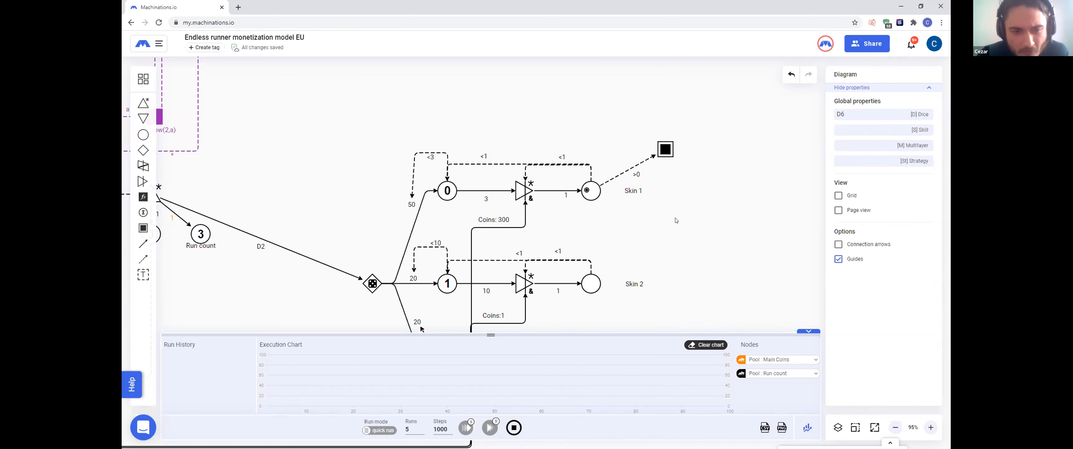
Step: Reset the simulation and delete the Skin 1 end condition together with its >0 state connection
{"action": "scroll", "coordinate": [421, 327], "scroll_direction": "down", "scroll_amount": 1}
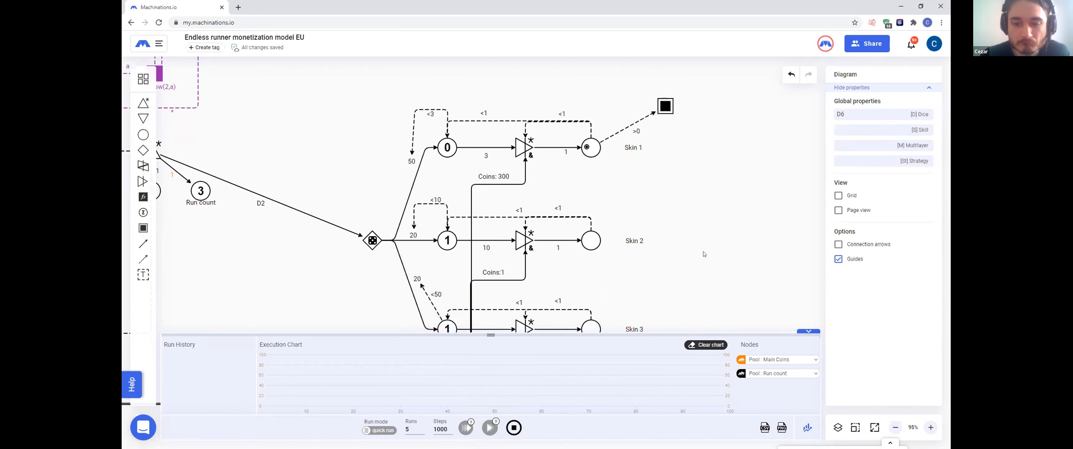
{"action": "left_click", "coordinate": [514, 431]}
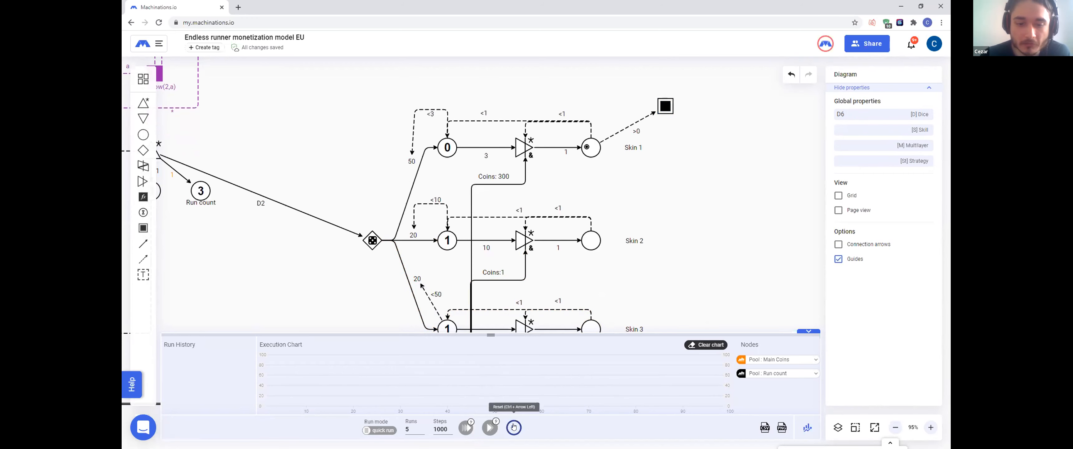
{"action": "scroll", "coordinate": [596, 255], "scroll_direction": "up", "scroll_amount": 1}
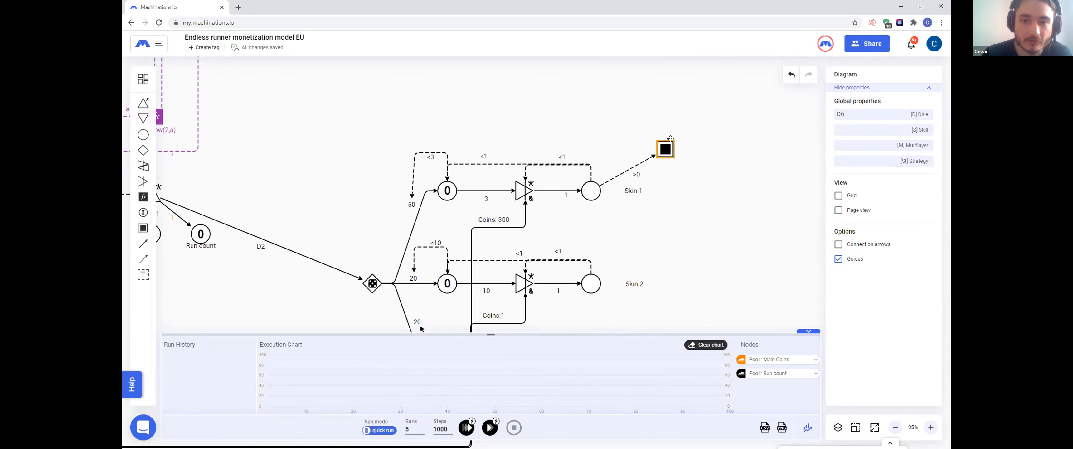
{"action": "left_click", "coordinate": [671, 140]}
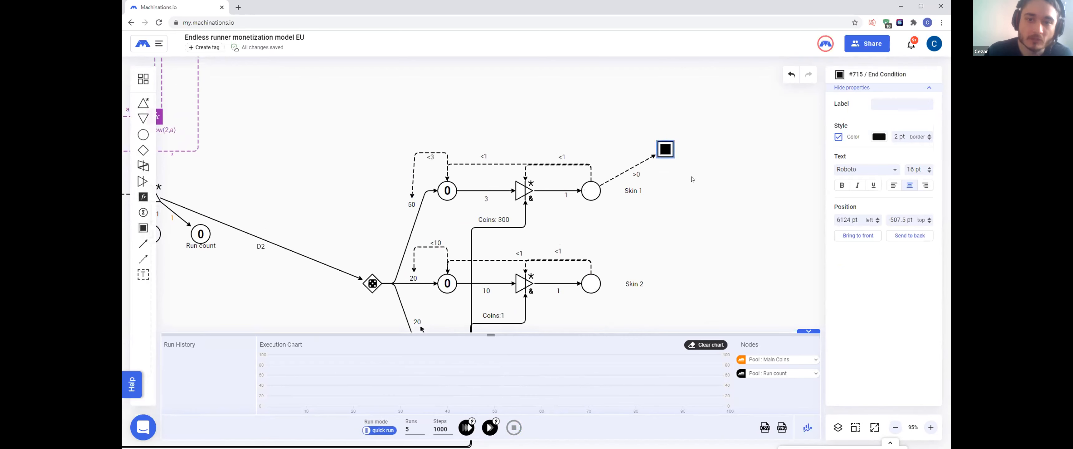
{"action": "key", "text": "Delete"}
{"action": "left_click", "coordinate": [651, 161]}
{"action": "key", "text": "Delete"}
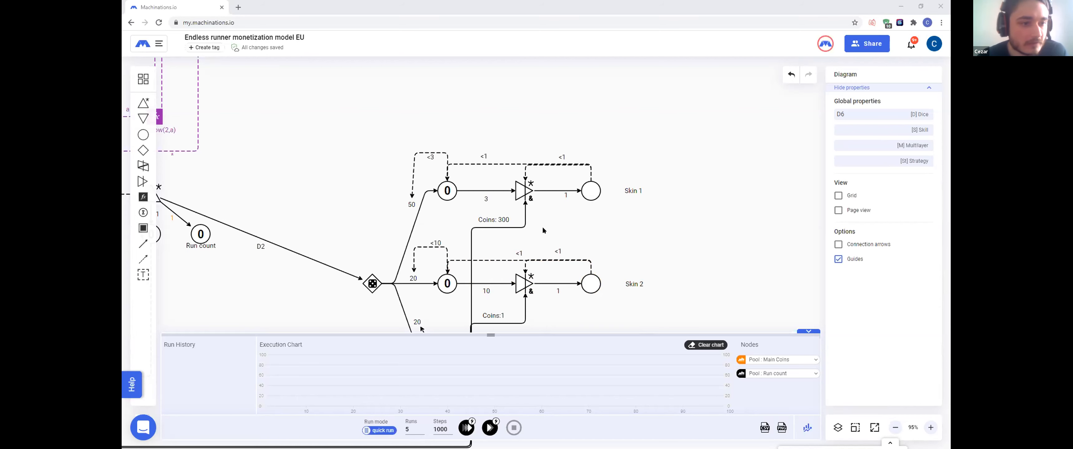
Step: Add an end condition above the Skin 2 branch, triggered by a >=7 state connection from the branch's first pool
{"action": "left_click_drag", "start_coordinate": [143, 228], "coordinate": [341, 180]}
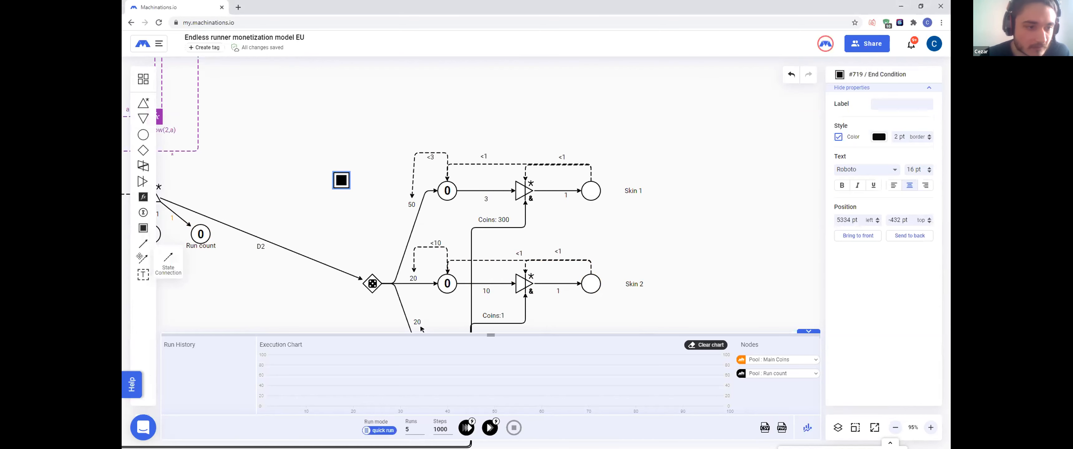
{"action": "left_click_drag", "start_coordinate": [430, 286], "coordinate": [339, 183]}
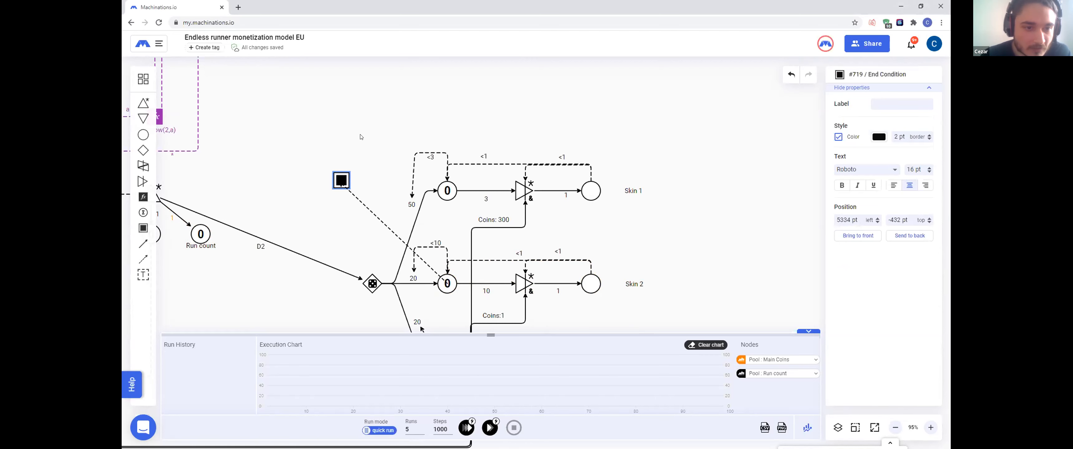
{"action": "left_click", "coordinate": [366, 205]}
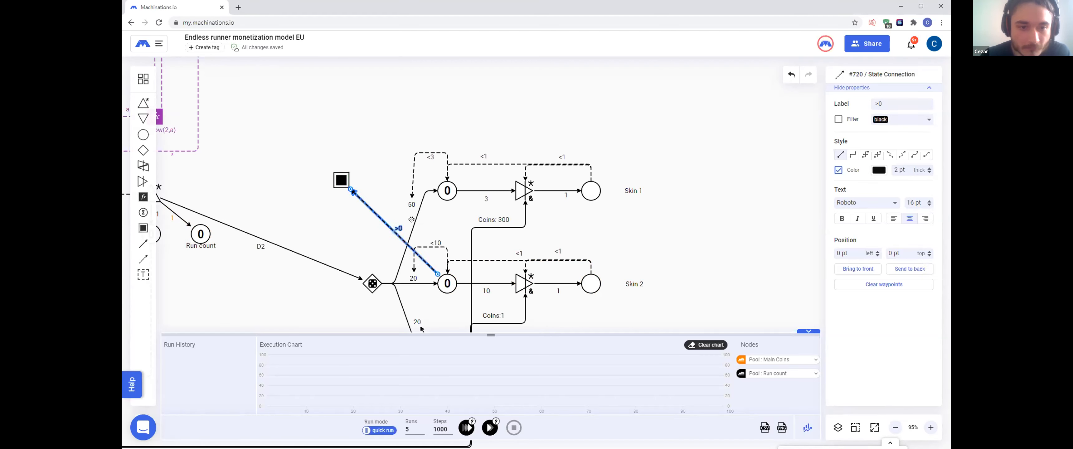
{"action": "left_click_drag", "start_coordinate": [896, 104], "coordinate": [859, 107]}
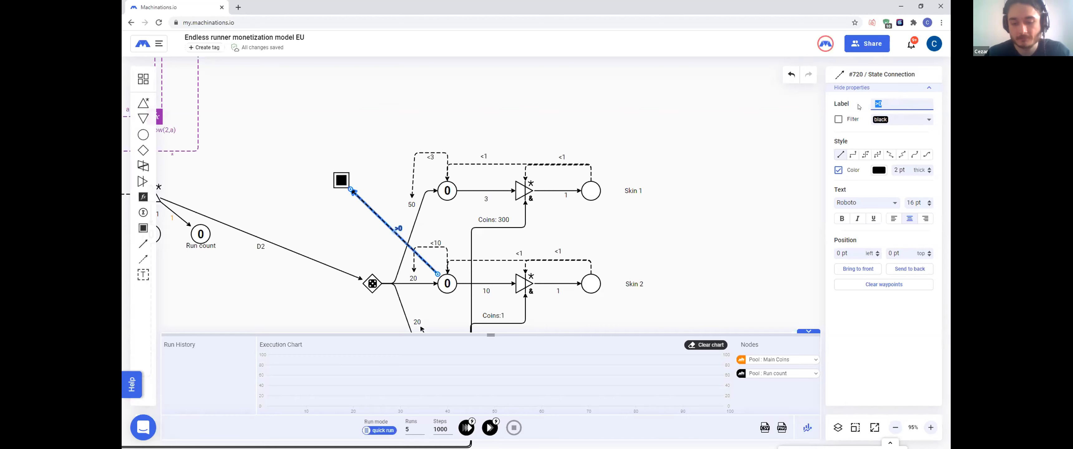
{"action": "type", "text": ">=7"}
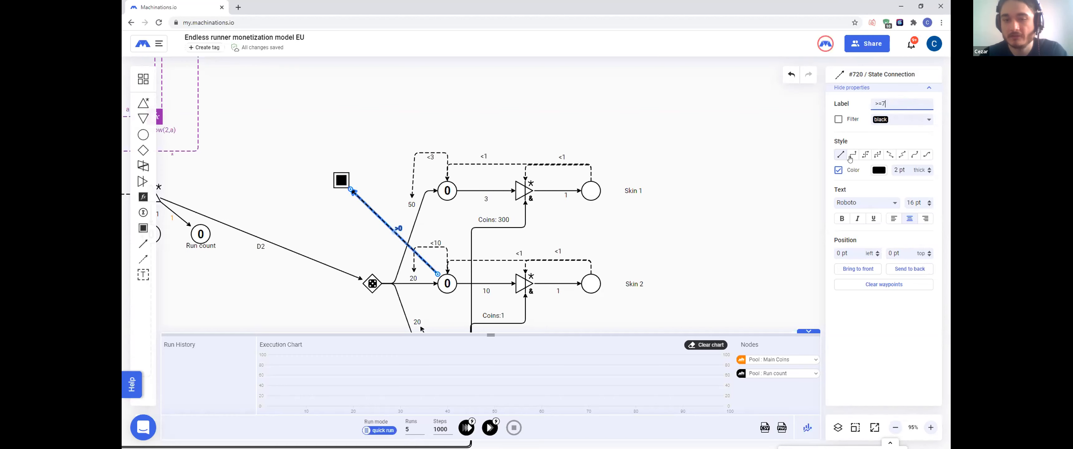
{"action": "left_click", "coordinate": [690, 156]}
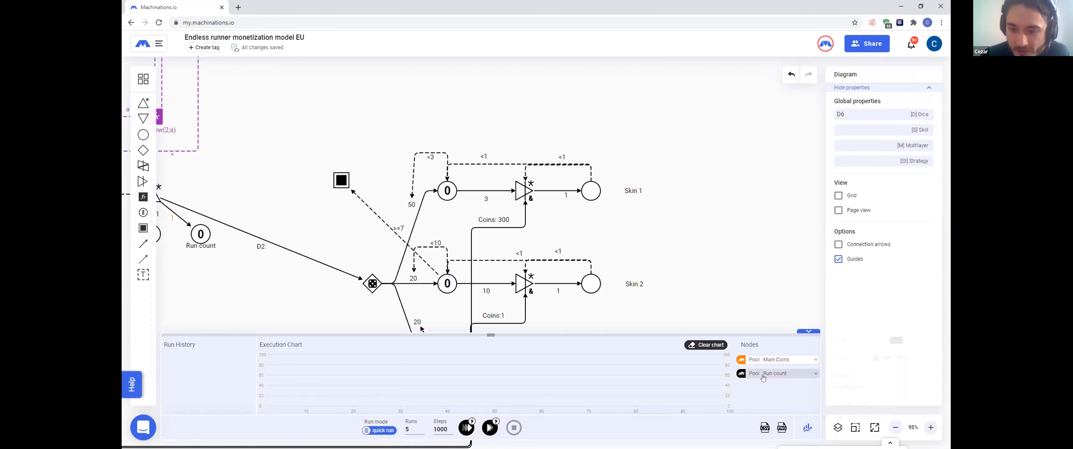
Step: Hide the Run count pool in the execution chart and run a batch of 5 quick runs
{"action": "left_click", "coordinate": [814, 373]}
{"action": "left_click", "coordinate": [840, 374]}
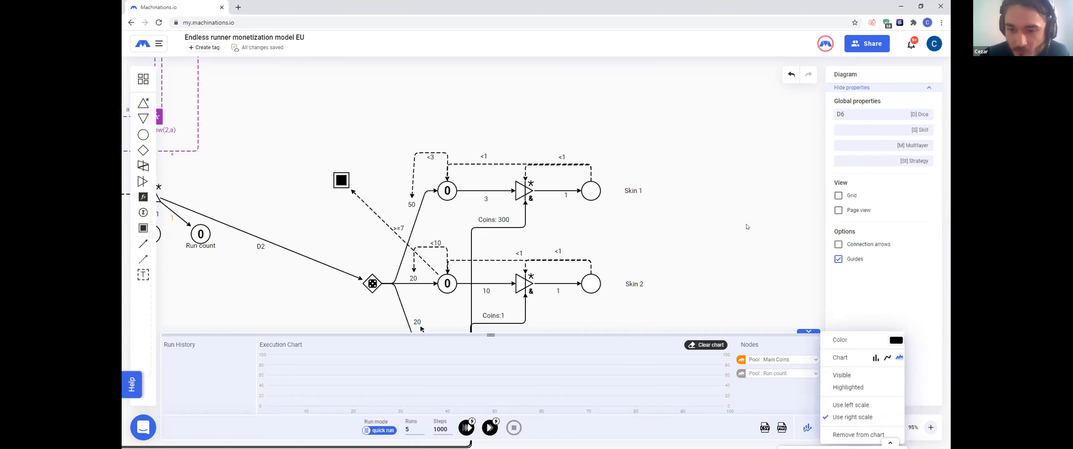
{"action": "left_click", "coordinate": [450, 381]}
{"action": "left_click", "coordinate": [466, 428]}
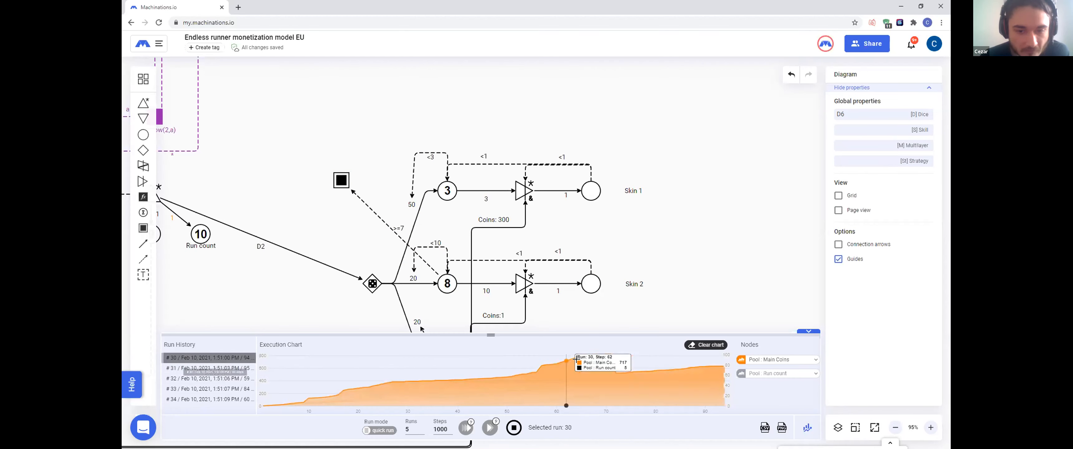
Step: Inspect the new batch runs individually for Main Coins collected, and reset the simulation and clear the execution chart
{"action": "mouse_move", "coordinate": [717, 365]}
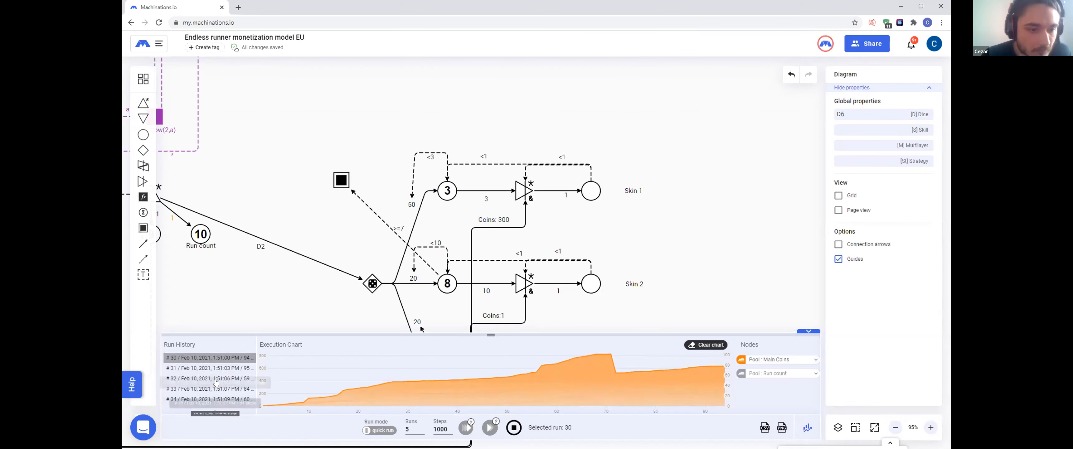
{"action": "left_click", "coordinate": [230, 388]}
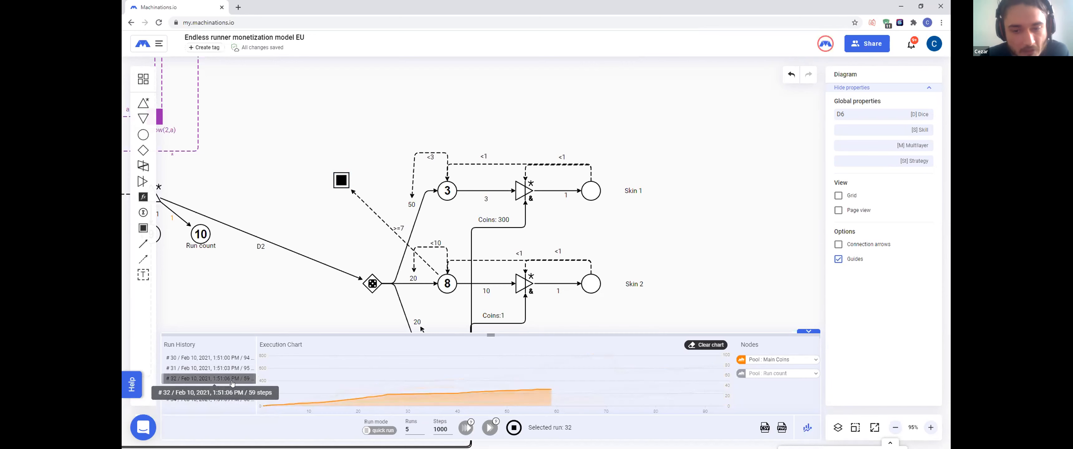
{"action": "left_click", "coordinate": [230, 380]}
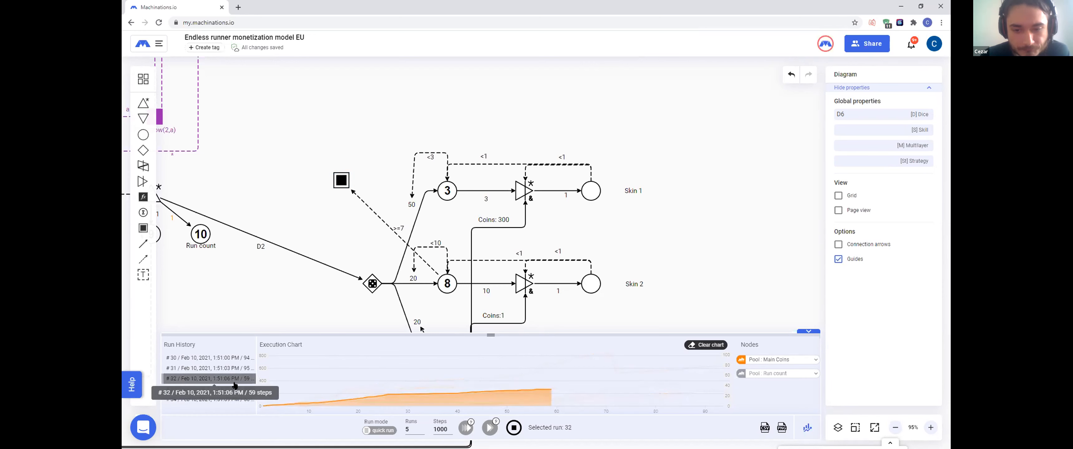
{"action": "left_click", "coordinate": [232, 388]}
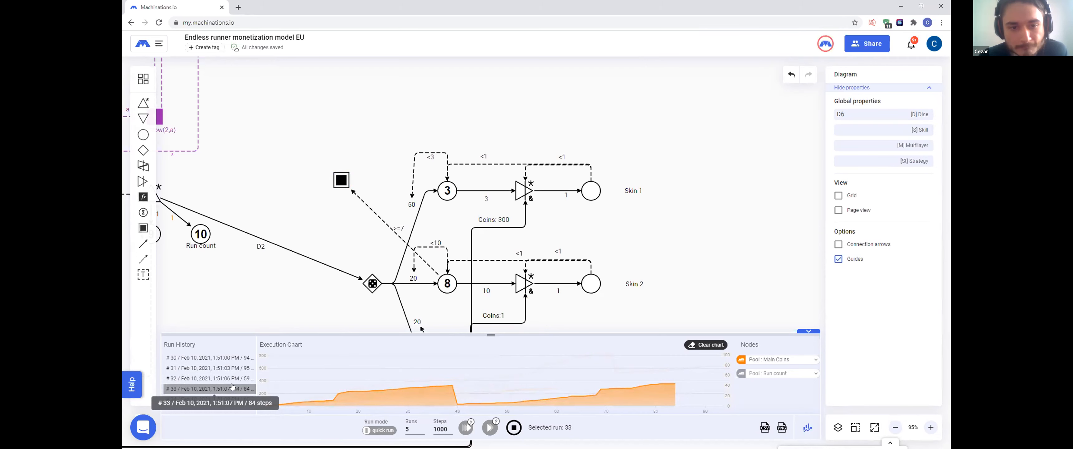
{"action": "left_click", "coordinate": [230, 398]}
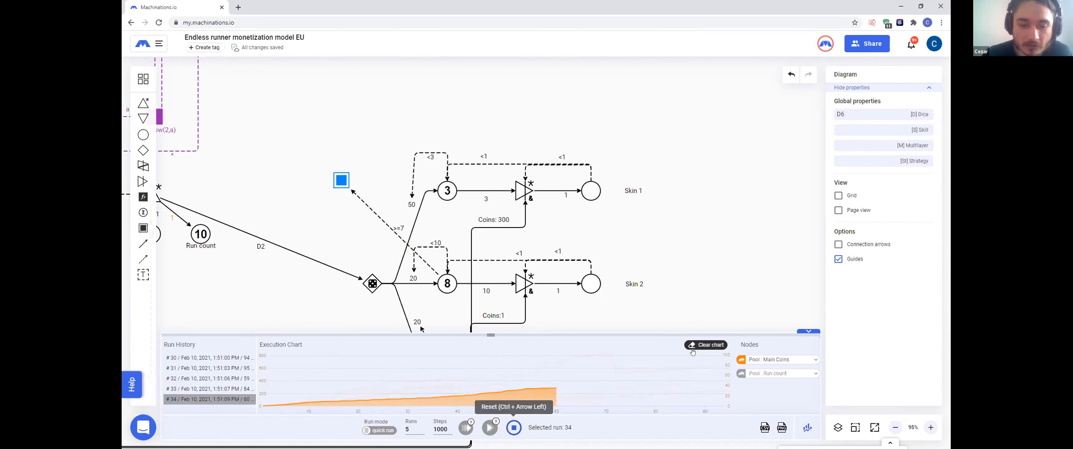
{"action": "left_click", "coordinate": [705, 345]}
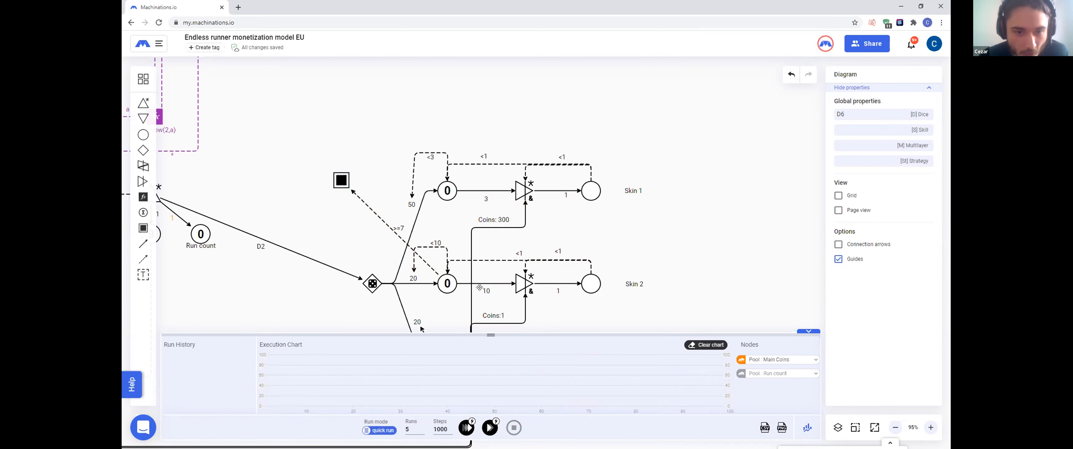
Step: Set the coin cost label on the resource connection into the Skin 2 converter to "Coins: 300"
{"action": "scroll", "coordinate": [420, 325], "scroll_direction": "down", "scroll_amount": 2}
{"action": "left_click", "coordinate": [495, 274]}
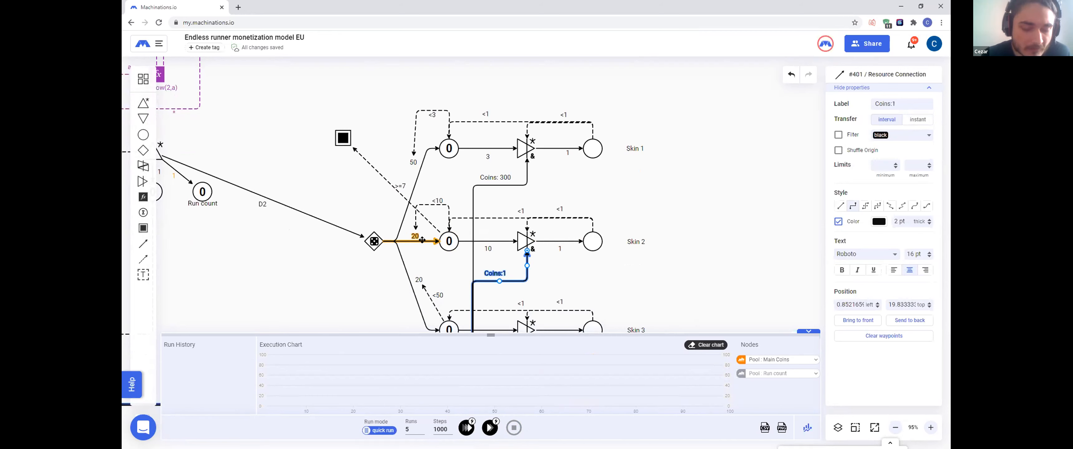
{"action": "left_click_drag", "start_coordinate": [896, 103], "coordinate": [888, 102]}
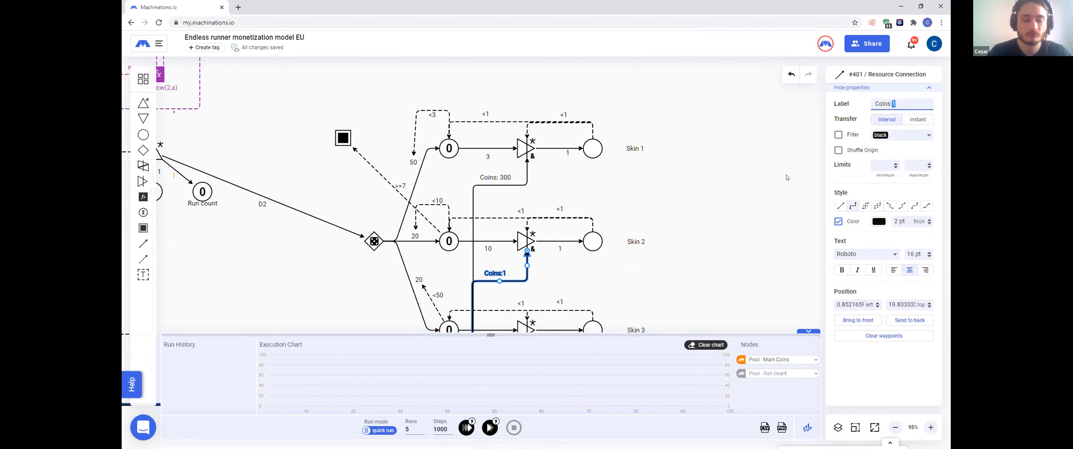
{"action": "type", "text": "300"}
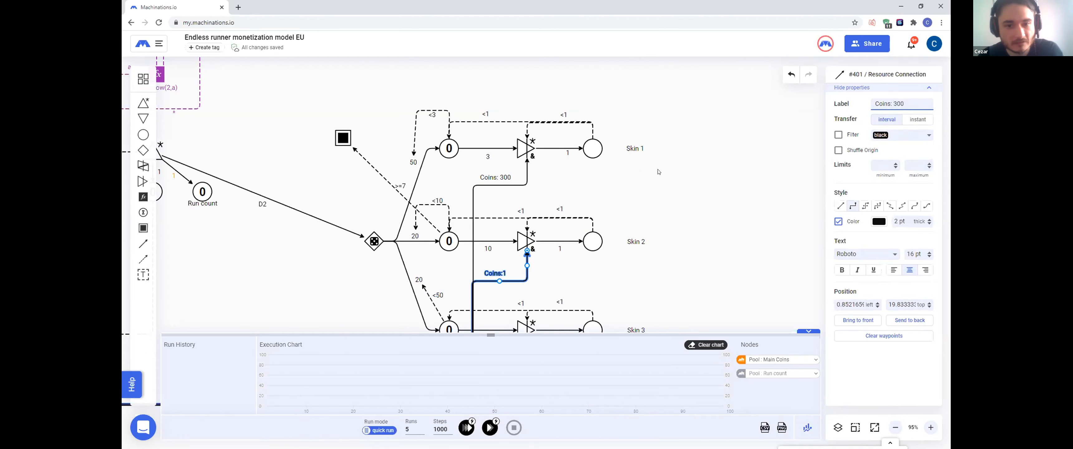
{"action": "left_click", "coordinate": [646, 216]}
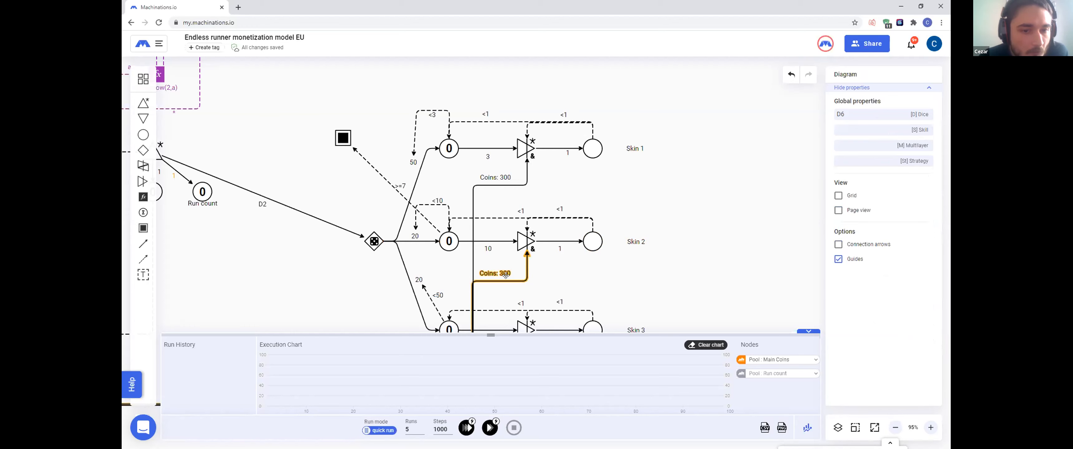
Step: Delete the end condition above the Skin 2 branch together with its >=7 state connection
{"action": "scroll", "coordinate": [505, 275], "scroll_direction": "up", "scroll_amount": 2}
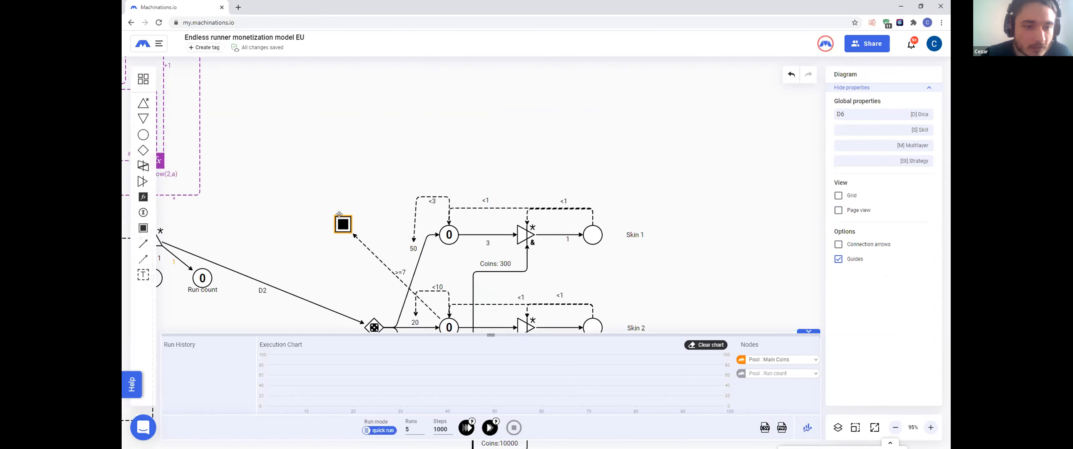
{"action": "left_click", "coordinate": [339, 215]}
{"action": "left_click", "coordinate": [364, 246]}
{"action": "left_click", "coordinate": [358, 226]}
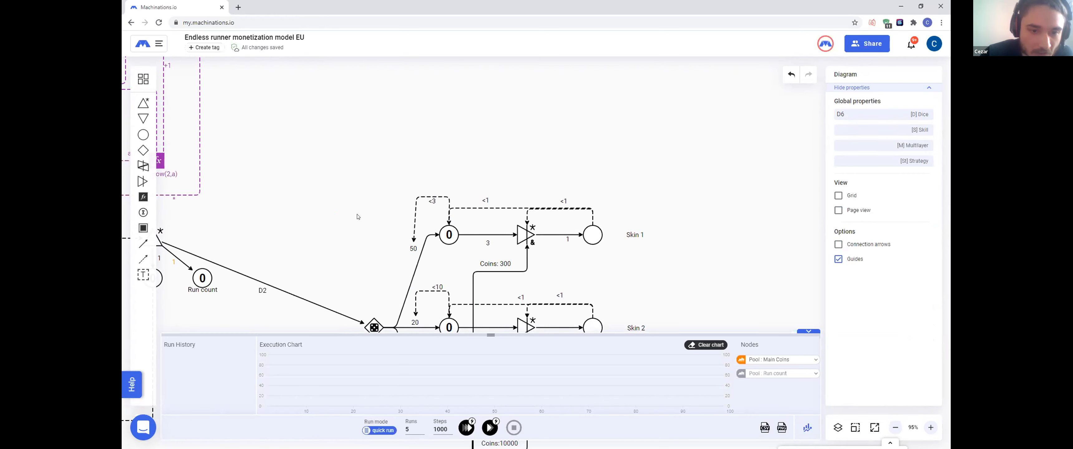
Step: Place a new register in the empty space above the random gate that feeds the skin branches
{"action": "scroll", "coordinate": [341, 191], "scroll_direction": "down", "scroll_amount": 2}
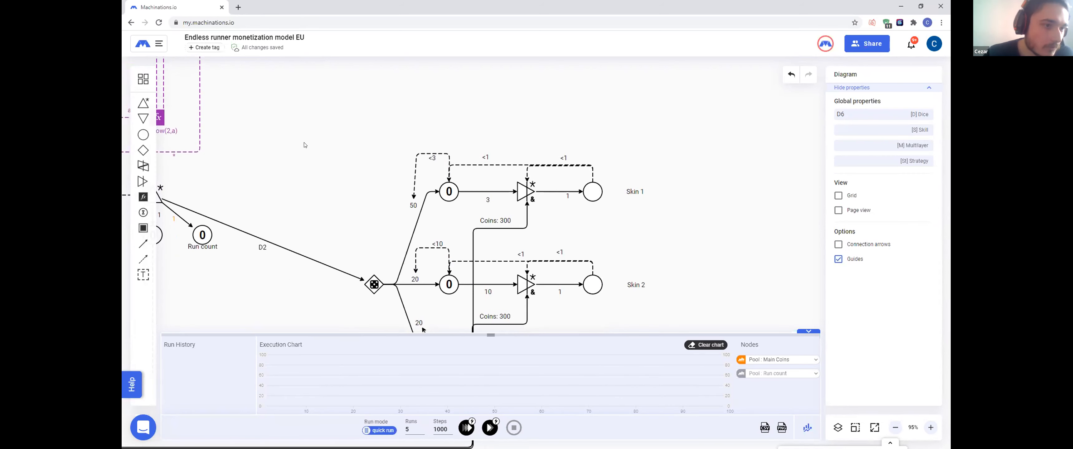
{"action": "scroll", "coordinate": [422, 327], "scroll_direction": "up", "scroll_amount": 2}
{"action": "left_click_drag", "start_coordinate": [143, 197], "coordinate": [349, 213]}
{"action": "left_click_drag", "start_coordinate": [348, 167], "coordinate": [372, 118]}
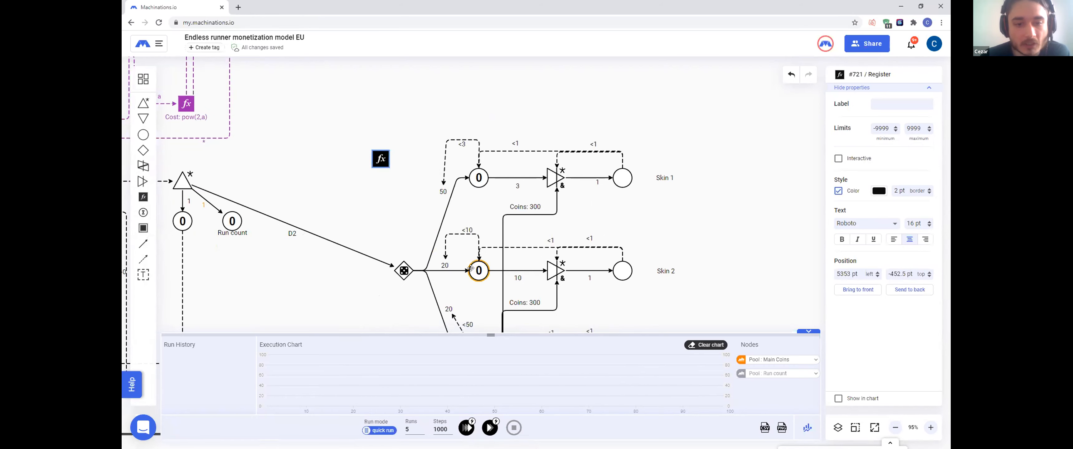
{"action": "left_click_drag", "start_coordinate": [343, 204], "coordinate": [536, 143]}
{"action": "left_click_drag", "start_coordinate": [361, 239], "coordinate": [518, 193]}
{"action": "left_click_drag", "start_coordinate": [610, 216], "coordinate": [543, 227]}
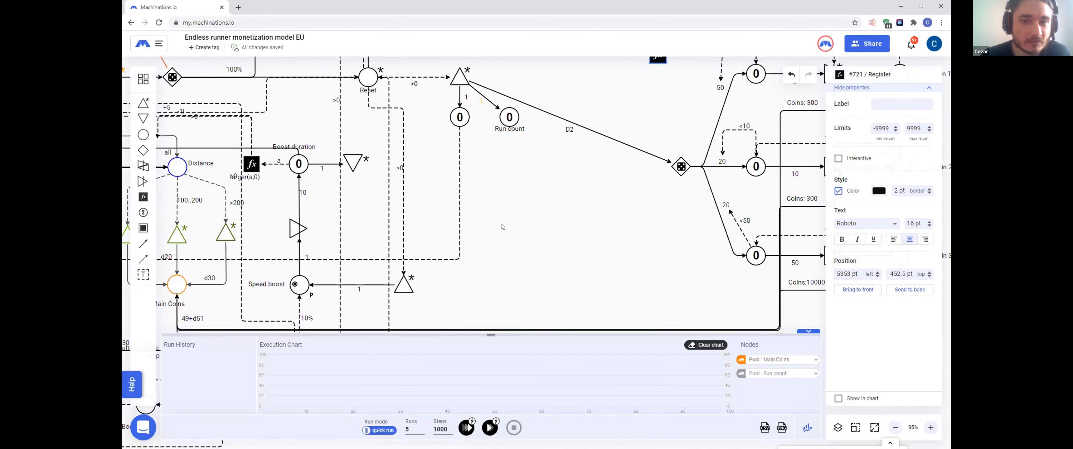
{"action": "left_click", "coordinate": [143, 243]}
{"action": "left_click_drag", "start_coordinate": [176, 283], "coordinate": [233, 283]}
{"action": "key", "text": "Escape"}
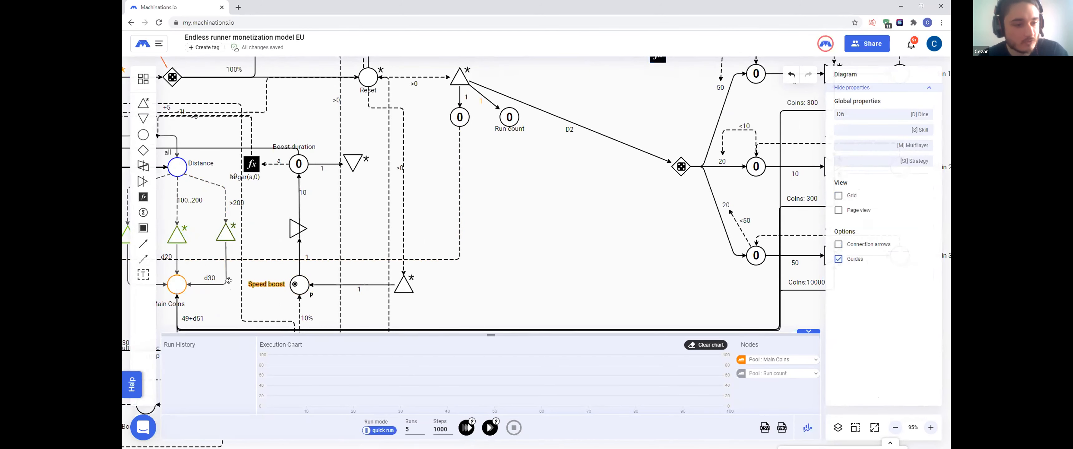
Step: Draw a state connection from the Main Coins pool to the new register as its input a
{"action": "left_click", "coordinate": [143, 259]}
{"action": "mouse_move", "coordinate": [171, 278]}
{"action": "left_mouse_down"}
{"action": "mouse_move", "coordinate": [506, 278]}
{"action": "mouse_move", "coordinate": [625, 187]}
{"action": "mouse_move", "coordinate": [658, 141]}
{"action": "left_mouse_up"}
{"action": "scroll", "coordinate": [571, 225], "scroll_direction": "up", "scroll_amount": 2}
{"action": "left_click_drag", "start_coordinate": [582, 207], "coordinate": [482, 233]}
Step: Draw a state connection from the Skin 2 branch's first pool to the new register as its input b
{"action": "left_click_drag", "start_coordinate": [285, 266], "coordinate": [209, 265]}
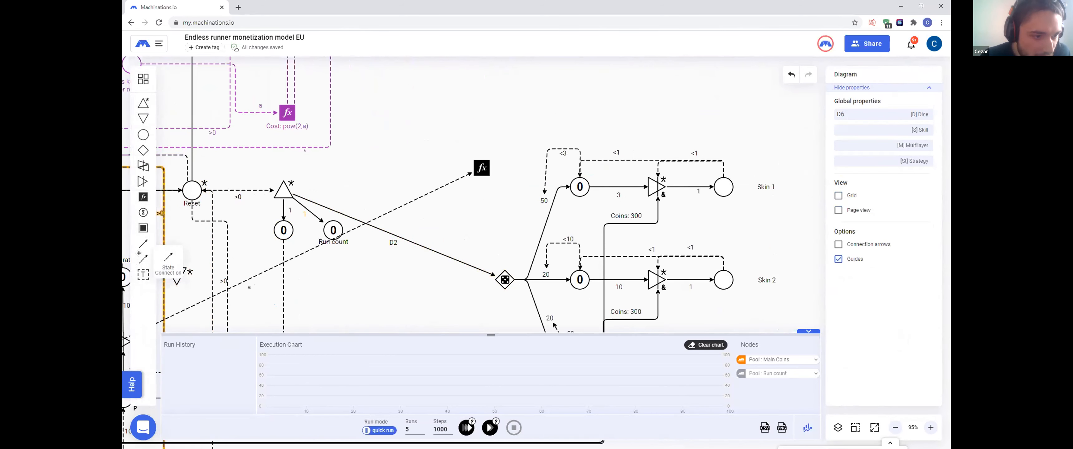
{"action": "left_click_drag", "start_coordinate": [502, 217], "coordinate": [481, 168]}
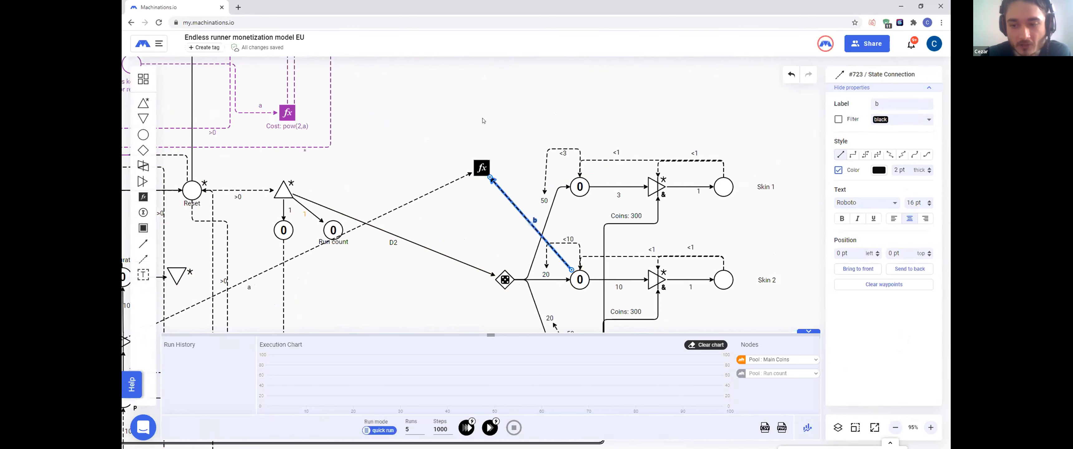
{"action": "left_click", "coordinate": [507, 111]}
{"action": "left_click_drag", "start_coordinate": [518, 110], "coordinate": [463, 131]}
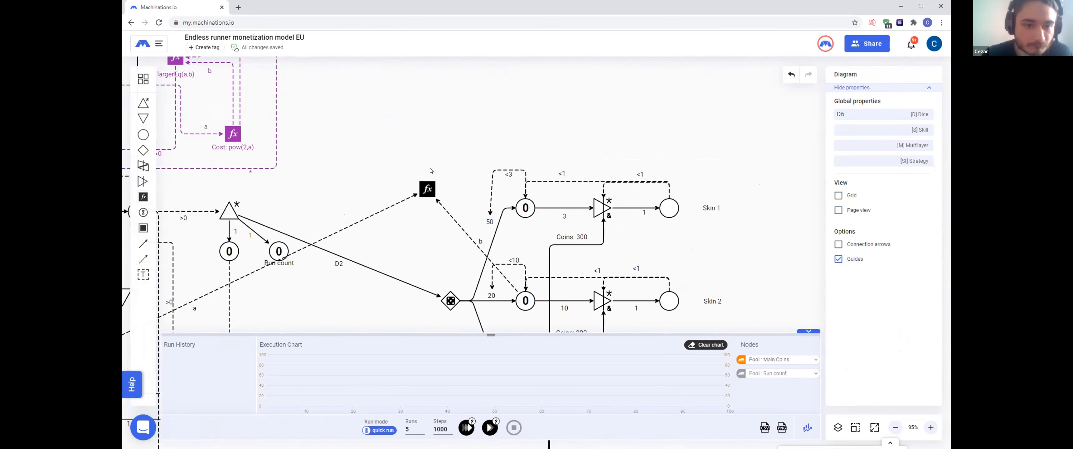
Step: Enter the formula largerEq(a,300)*largerEq(b,7) as the new register's label
{"action": "left_click", "coordinate": [424, 187]}
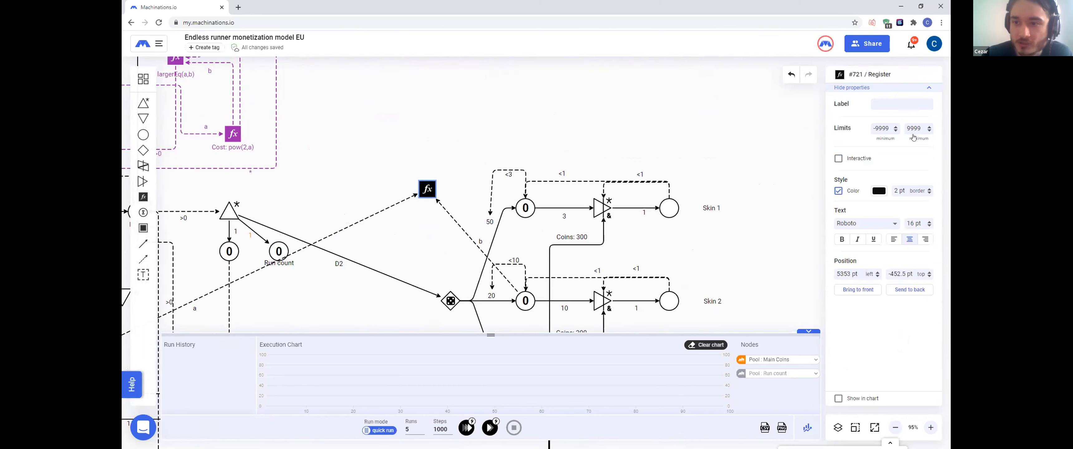
{"action": "left_click", "coordinate": [877, 103]}
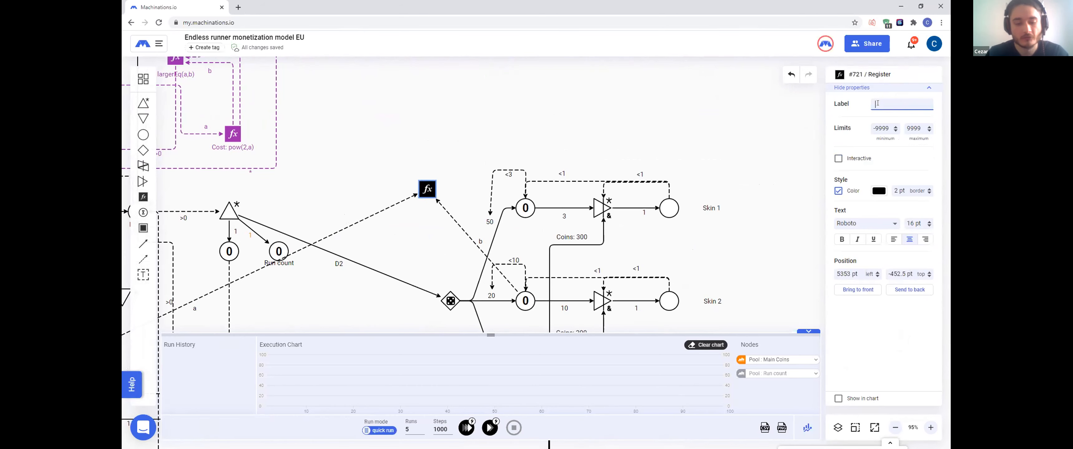
{"action": "type", "text": "largerEq("}
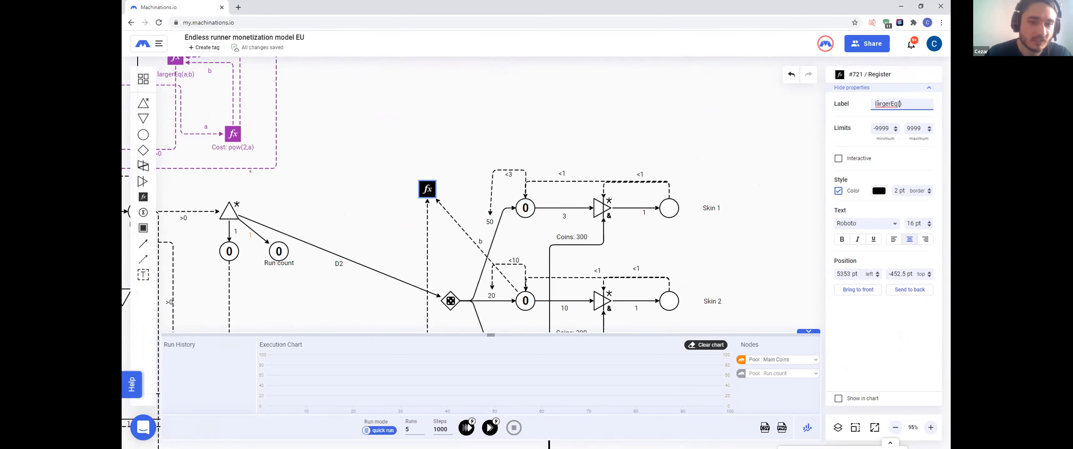
{"action": "type", "text": "a,300"}
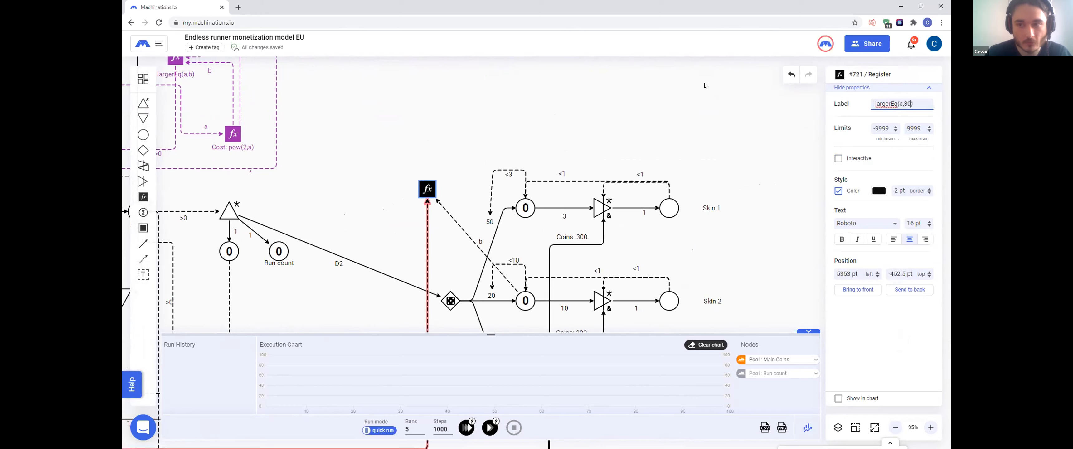
{"action": "type", "text": "*"}
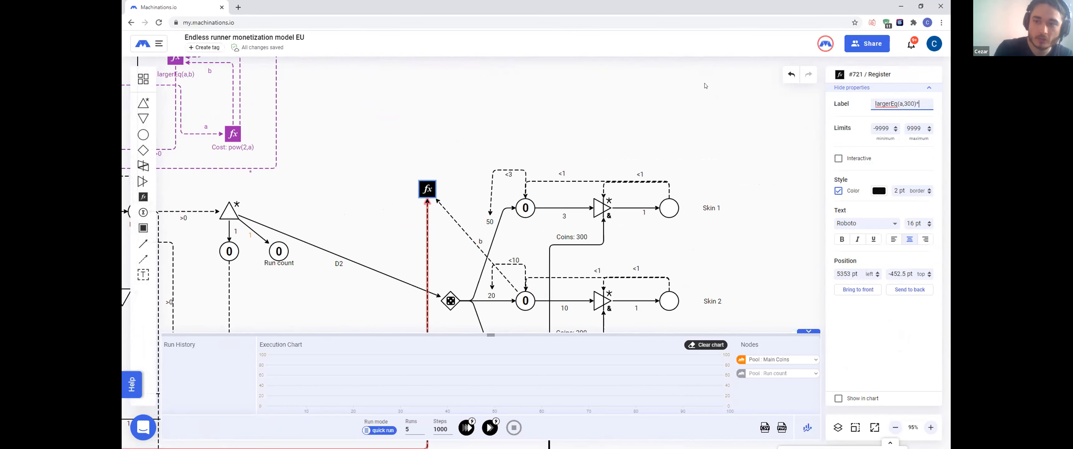
{"action": "type", "text": "largerEq()"}
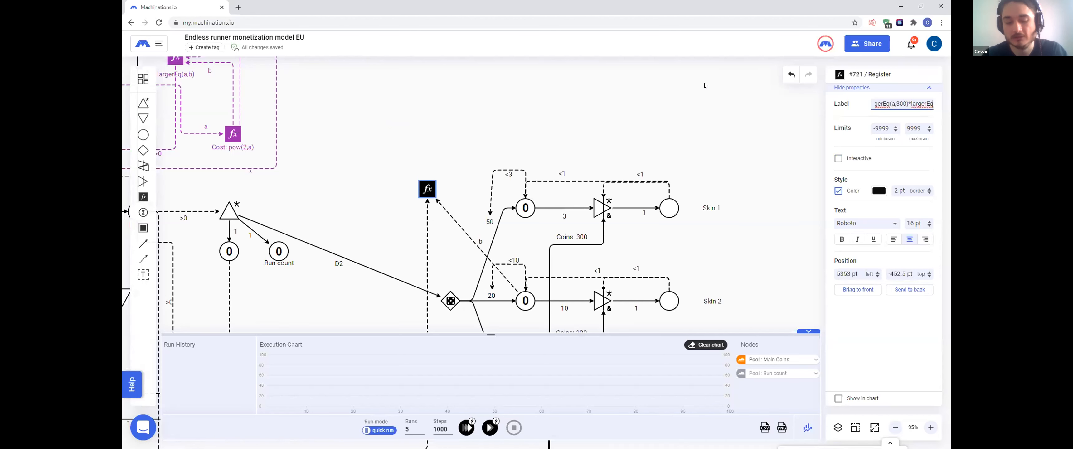
{"action": "type", "text": "b,7"}
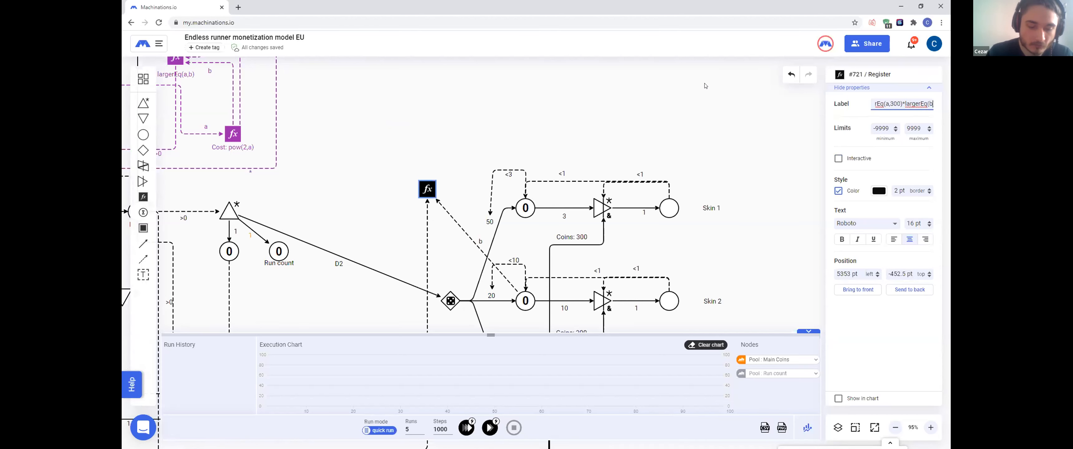
{"action": "left_click", "coordinate": [561, 115]}
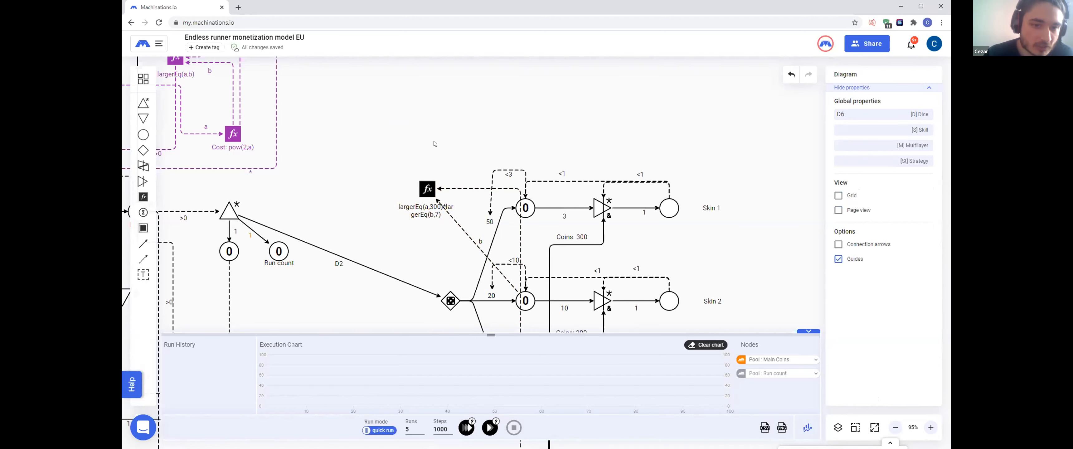
{"action": "left_click", "coordinate": [427, 189]}
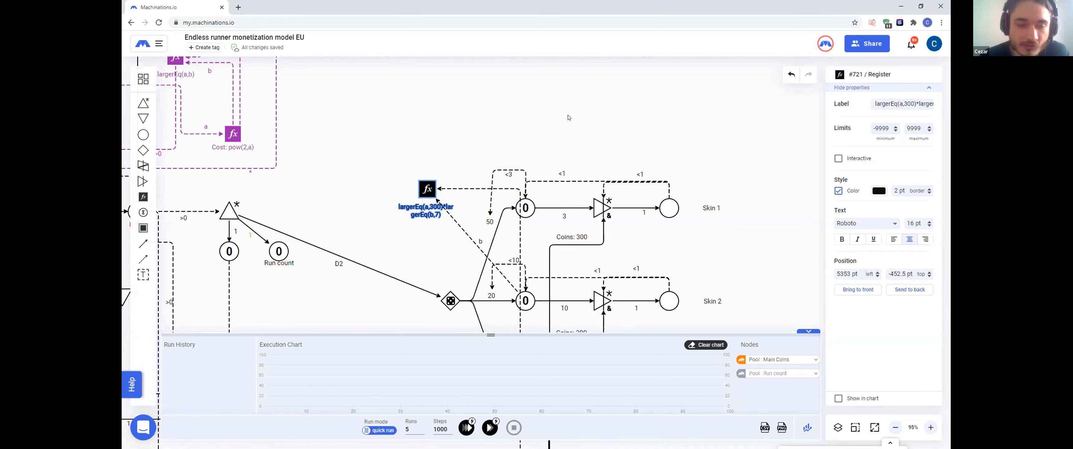
{"action": "left_click", "coordinate": [468, 122]}
Step: Add an automatic source above the formula register and trigger it with a >0 state connection from the register
{"action": "scroll", "coordinate": [470, 144], "scroll_direction": "up", "scroll_amount": 2}
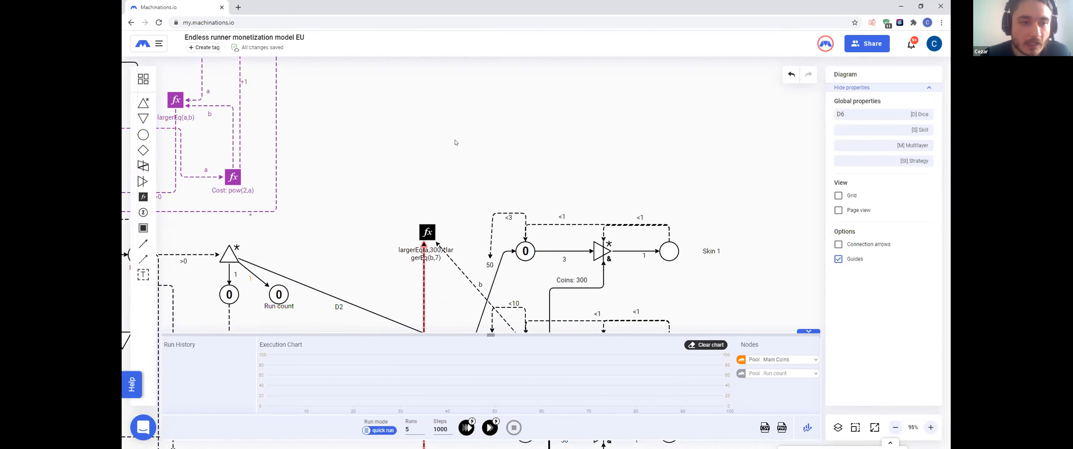
{"action": "left_click_drag", "start_coordinate": [143, 103], "coordinate": [428, 161]}
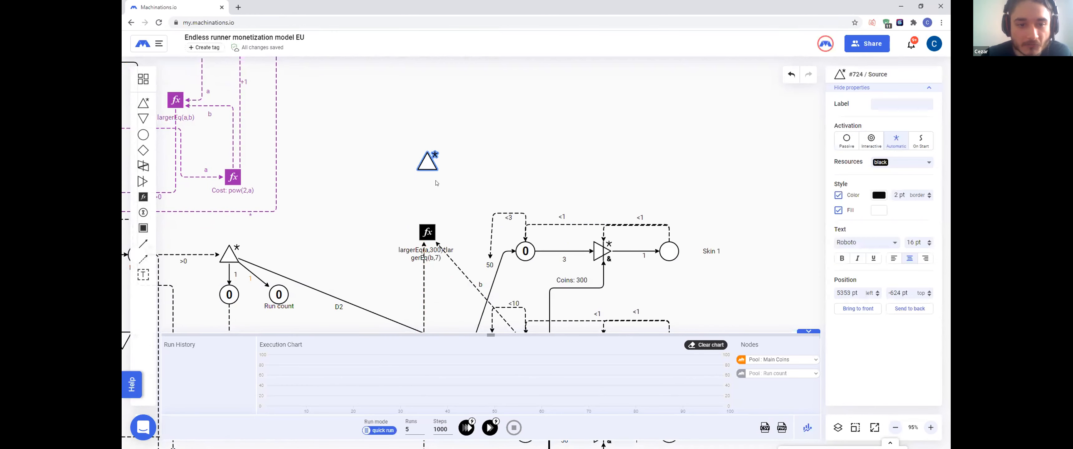
{"action": "left_click", "coordinate": [143, 259]}
{"action": "left_click_drag", "start_coordinate": [427, 232], "coordinate": [430, 166]}
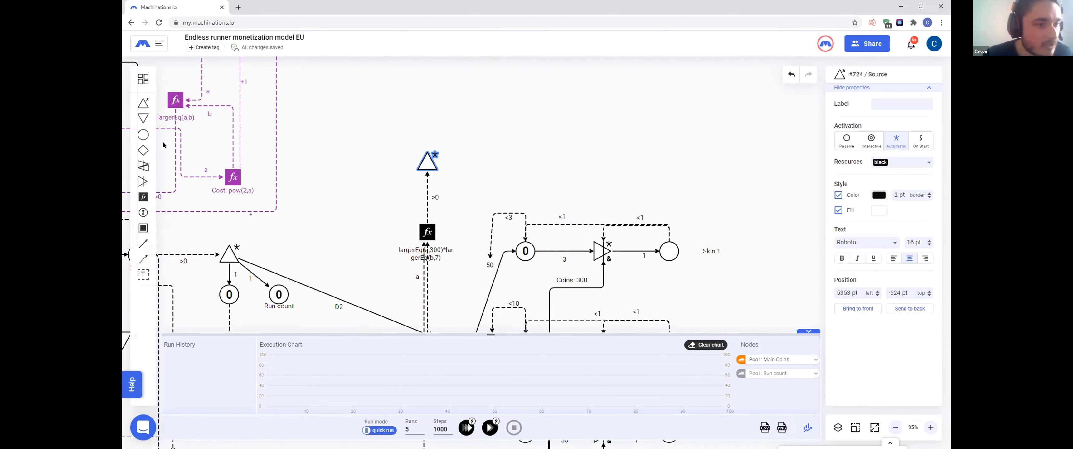
Step: Add a gate to the right of the new source and link the source to it with a resource connection
{"action": "left_click", "coordinate": [143, 150]}
{"action": "left_click", "coordinate": [491, 162]}
{"action": "left_click_drag", "start_coordinate": [492, 162], "coordinate": [501, 162]}
{"action": "left_click", "coordinate": [478, 120]}
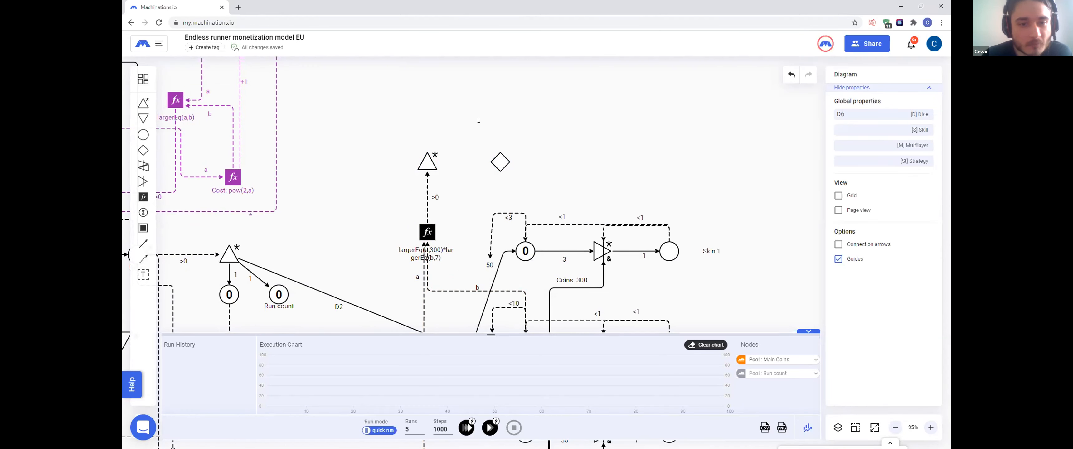
{"action": "scroll", "coordinate": [478, 120], "scroll_direction": "up", "scroll_amount": 1}
{"action": "left_click", "coordinate": [138, 241]}
{"action": "left_click_drag", "start_coordinate": [427, 207], "coordinate": [499, 200]}
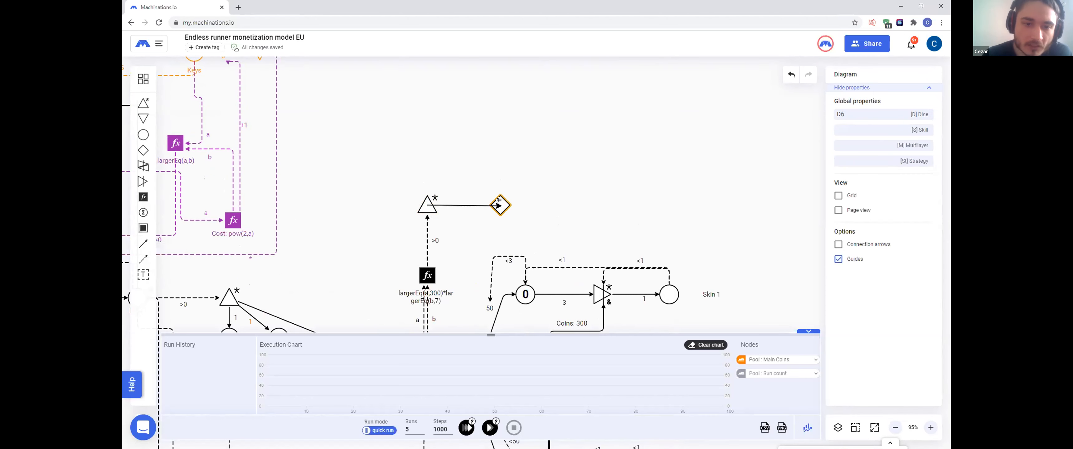
Step: Set the new gate's distribution to random
{"action": "left_click", "coordinate": [499, 200]}
{"action": "left_click", "coordinate": [918, 177]}
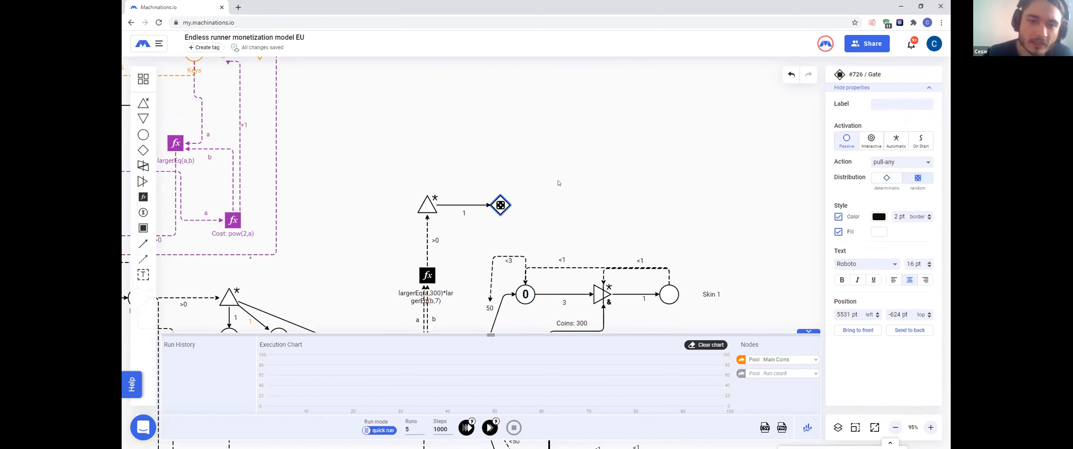
{"action": "left_click", "coordinate": [559, 183]}
Step: Add a pool left of the new source and connect the gate to it with a resource connection routed above the source
{"action": "left_click", "coordinate": [143, 134]}
{"action": "left_click", "coordinate": [364, 205]}
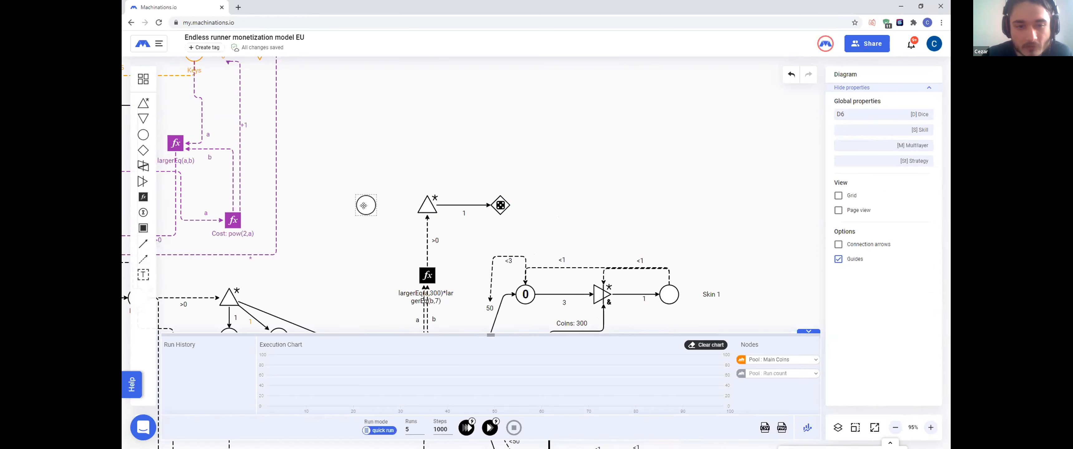
{"action": "left_click_drag", "start_coordinate": [364, 205], "coordinate": [364, 205]}
{"action": "left_click", "coordinate": [374, 169]}
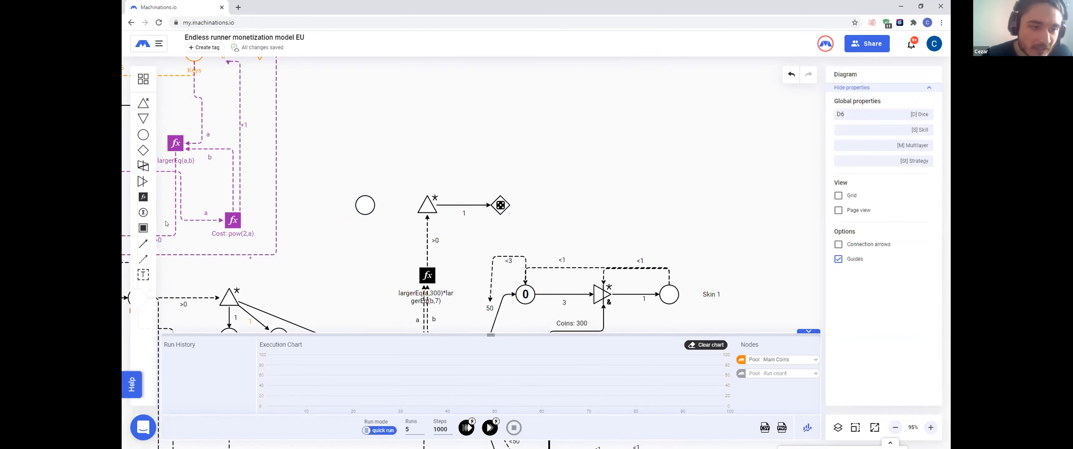
{"action": "left_click_drag", "start_coordinate": [435, 205], "coordinate": [367, 205]}
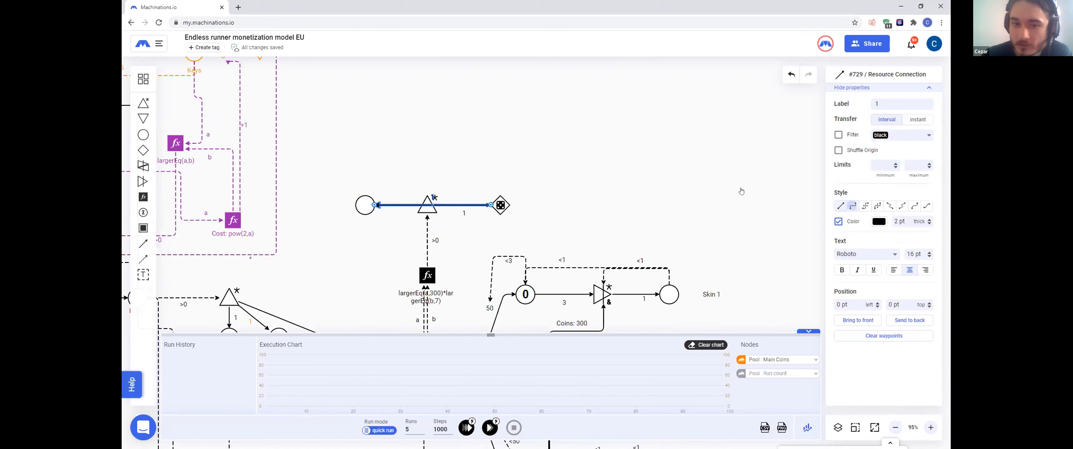
{"action": "left_click_drag", "start_coordinate": [432, 205], "coordinate": [432, 173]}
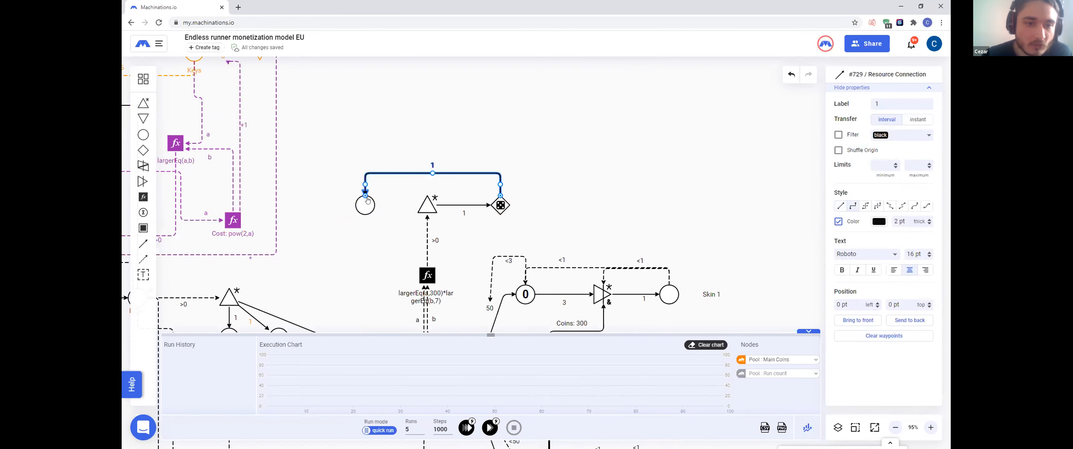
Step: Label the new pool "Refused"
{"action": "left_click", "coordinate": [366, 203]}
{"action": "left_click", "coordinate": [893, 103]}
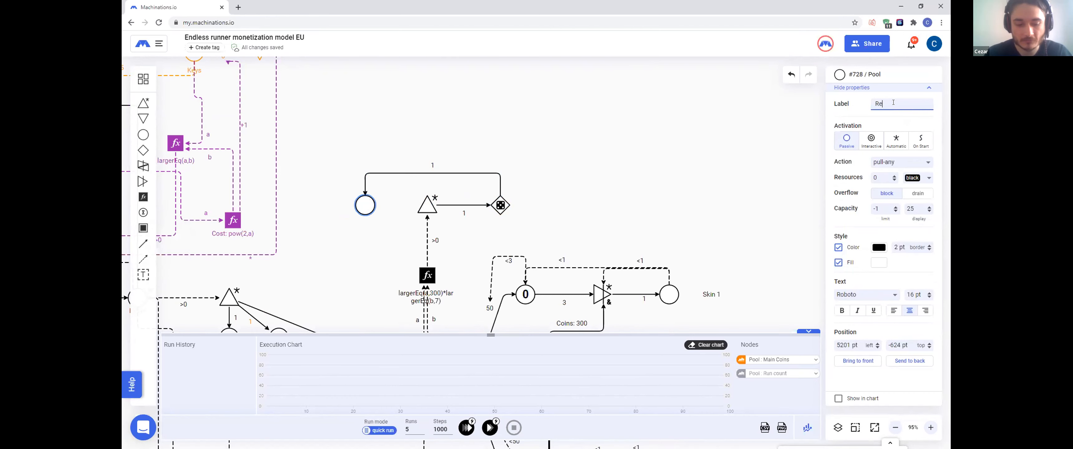
{"action": "left_click", "coordinate": [601, 148]}
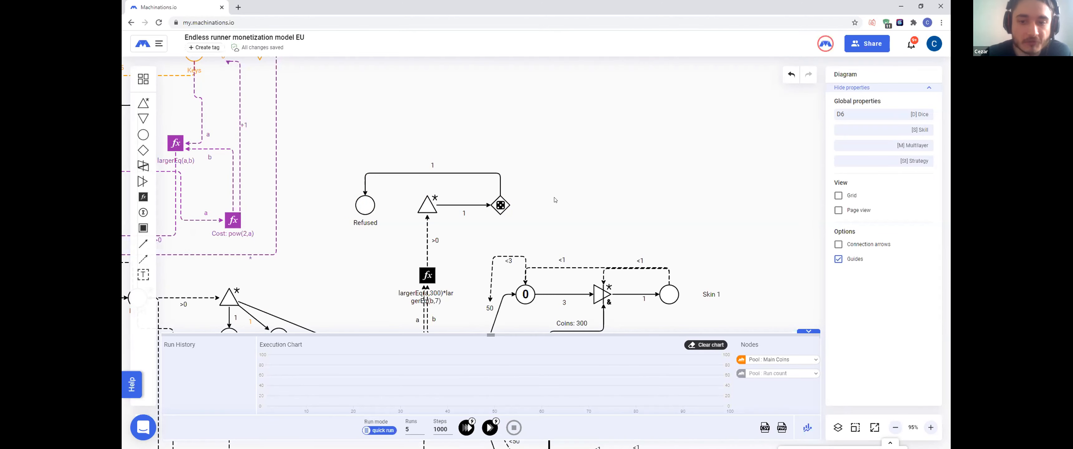
Step: Add a converter to the right of the random gate and connect the gate to it with a resource connection
{"action": "left_click", "coordinate": [143, 181]}
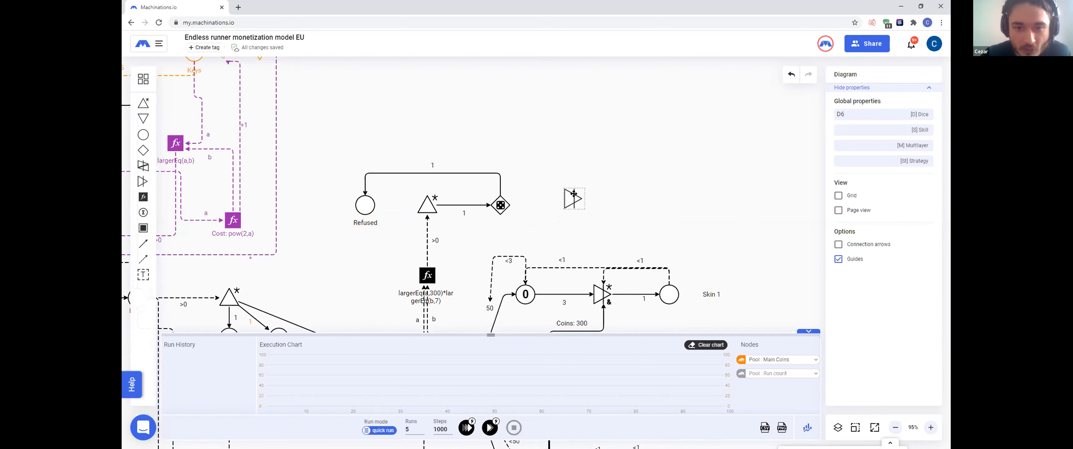
{"action": "left_click", "coordinate": [573, 204]}
{"action": "left_click_drag", "start_coordinate": [572, 204], "coordinate": [569, 204]}
{"action": "left_click", "coordinate": [546, 231]}
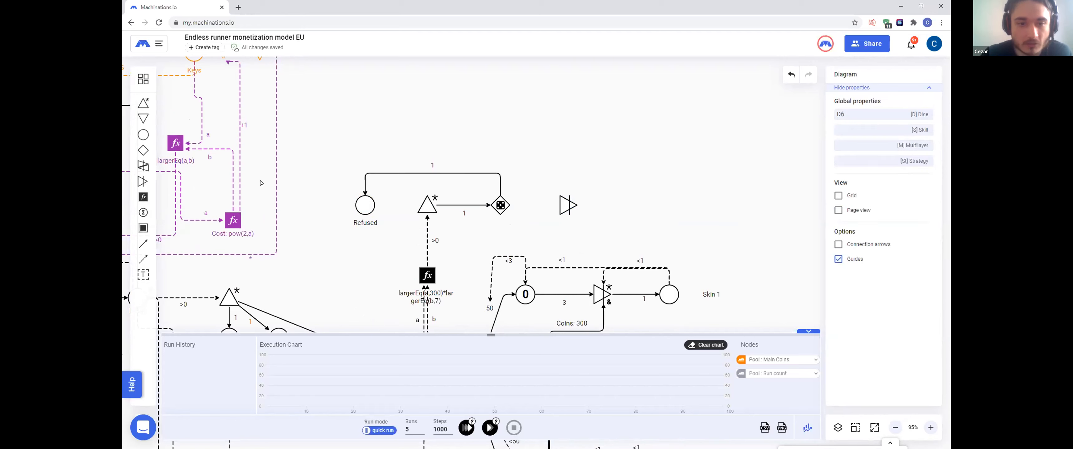
{"action": "left_click_drag", "start_coordinate": [500, 205], "coordinate": [568, 205]}
Step: Set both of the random gate's outgoing connections, to the Refused pool and to the converter, to 50%
{"action": "left_click_drag", "start_coordinate": [892, 100], "coordinate": [868, 109]}
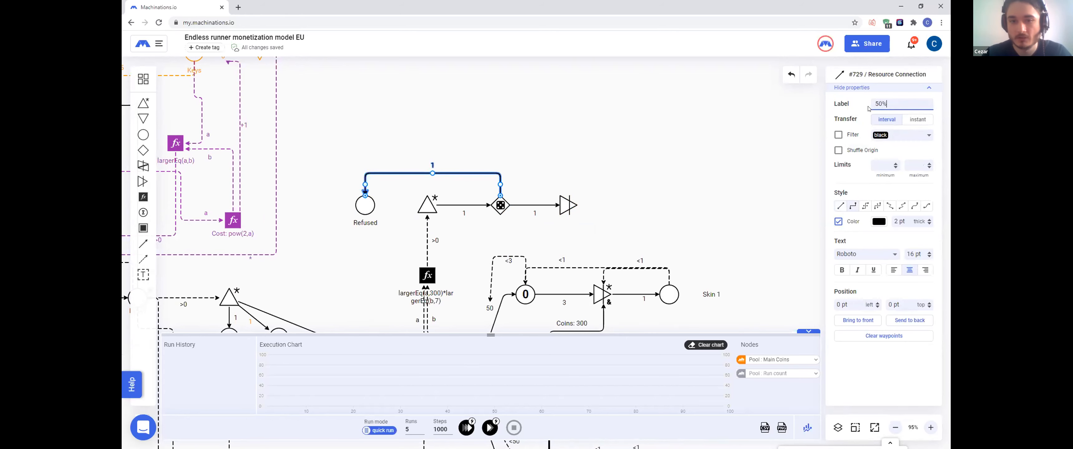
{"action": "left_click", "coordinate": [535, 205]}
{"action": "left_click_drag", "start_coordinate": [895, 104], "coordinate": [842, 106]}
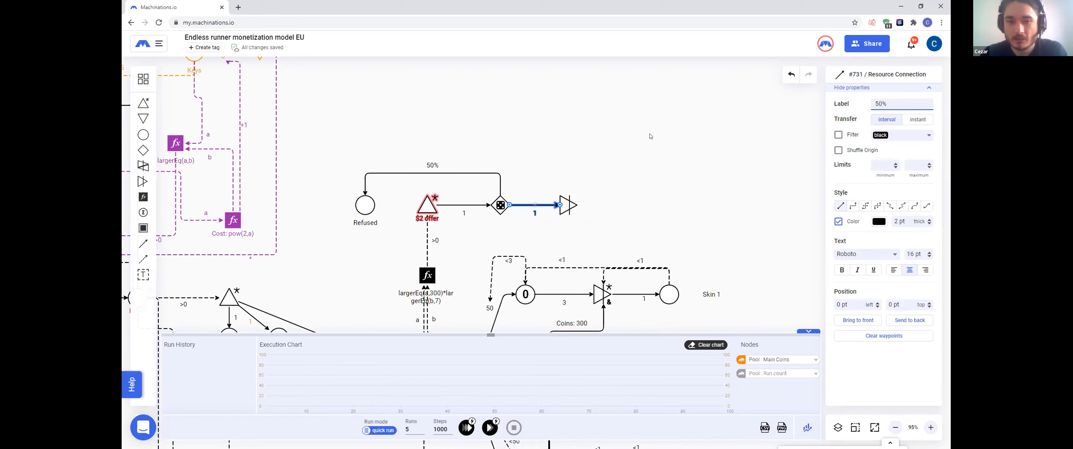
{"action": "left_click", "coordinate": [543, 199]}
Step: Connect the converter to the first pool in the Skin 2 row with a resource connection producing 3
{"action": "scroll", "coordinate": [662, 198], "scroll_direction": "down", "scroll_amount": 3}
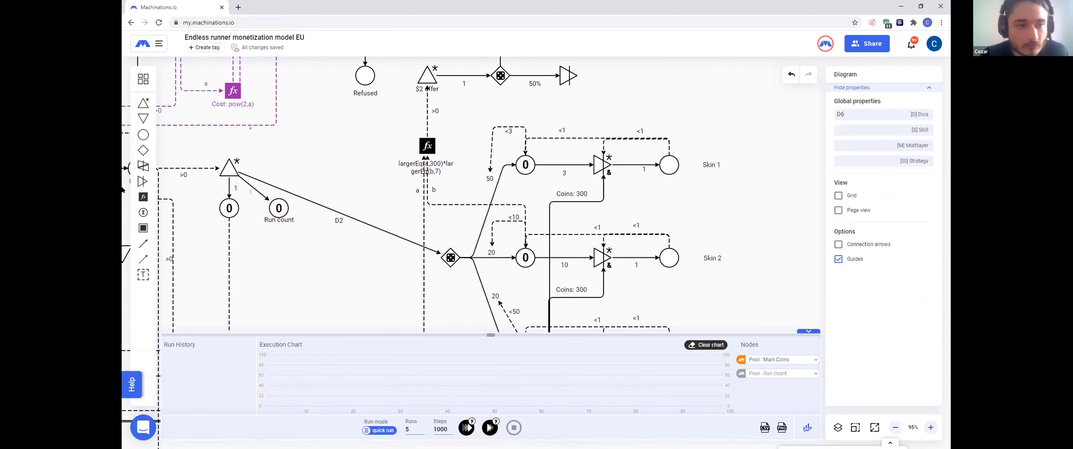
{"action": "left_click_drag", "start_coordinate": [568, 77], "coordinate": [524, 254]}
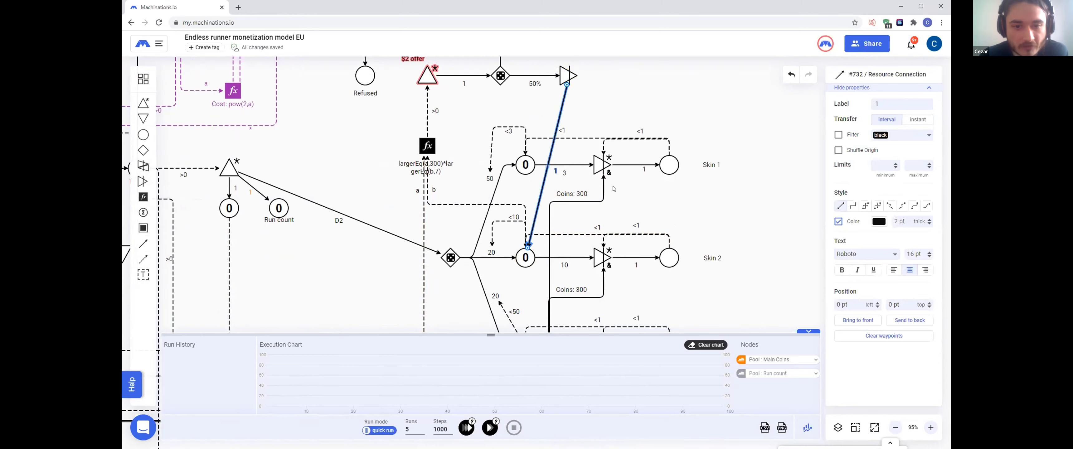
{"action": "scroll", "coordinate": [540, 224], "scroll_direction": "up", "scroll_amount": 1}
{"action": "left_click_drag", "start_coordinate": [886, 103], "coordinate": [836, 103]}
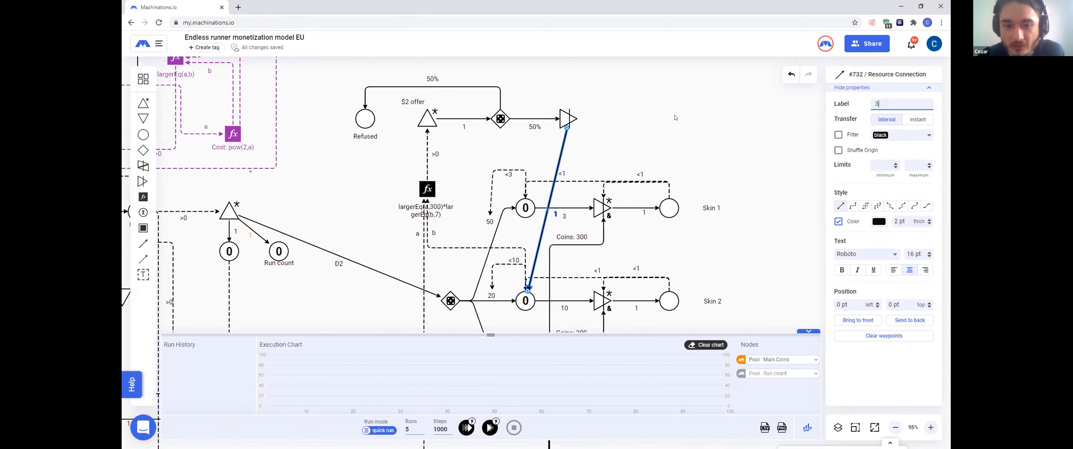
{"action": "type", "text": "3"}
{"action": "left_click", "coordinate": [648, 127]}
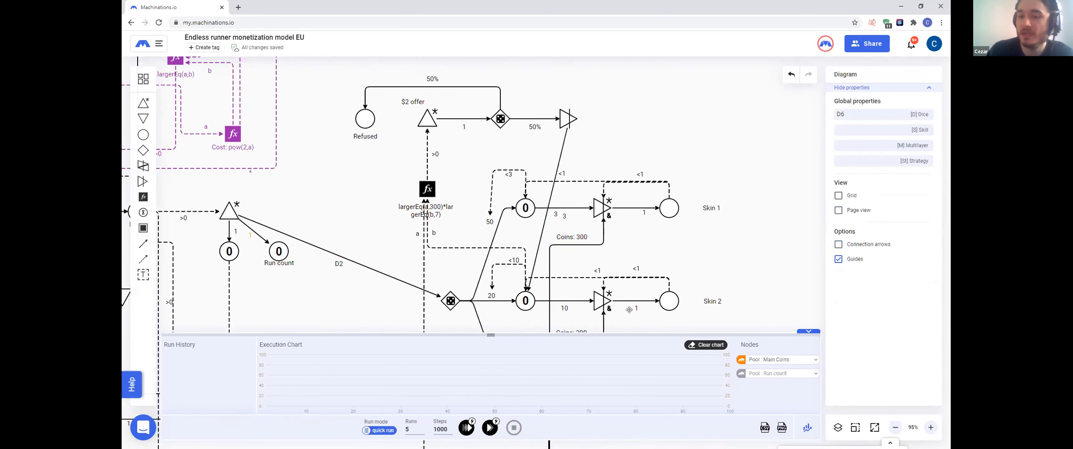
Step: Route a state connection from beneath the Refused pool to the offer source's outgoing connection and label it <1
{"action": "left_click_drag", "start_coordinate": [655, 121], "coordinate": [633, 200]}
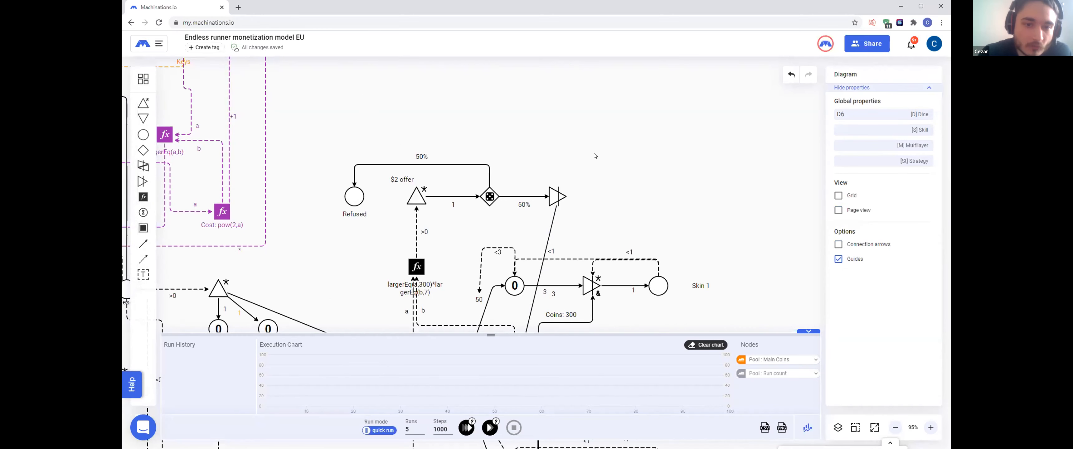
{"action": "scroll", "coordinate": [565, 169], "scroll_direction": "down", "scroll_amount": 3}
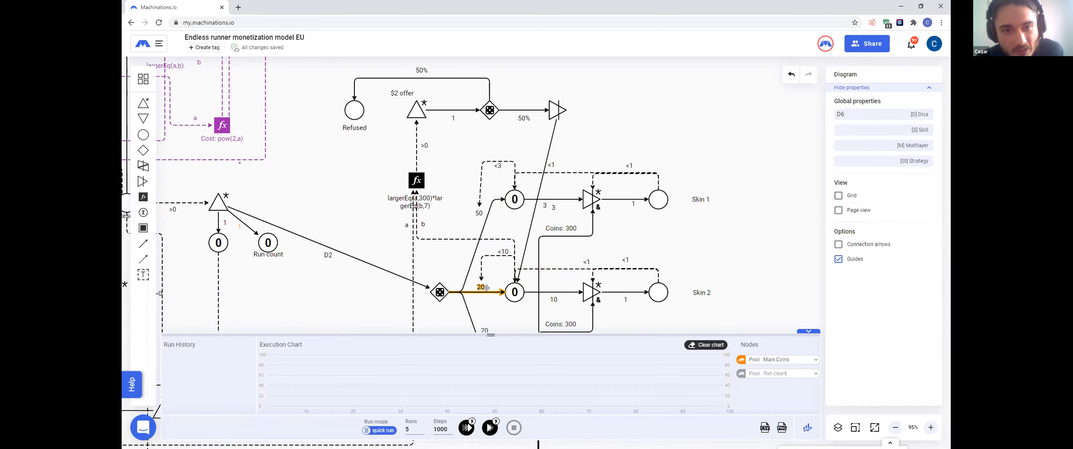
{"action": "scroll", "coordinate": [480, 275], "scroll_direction": "up", "scroll_amount": 3}
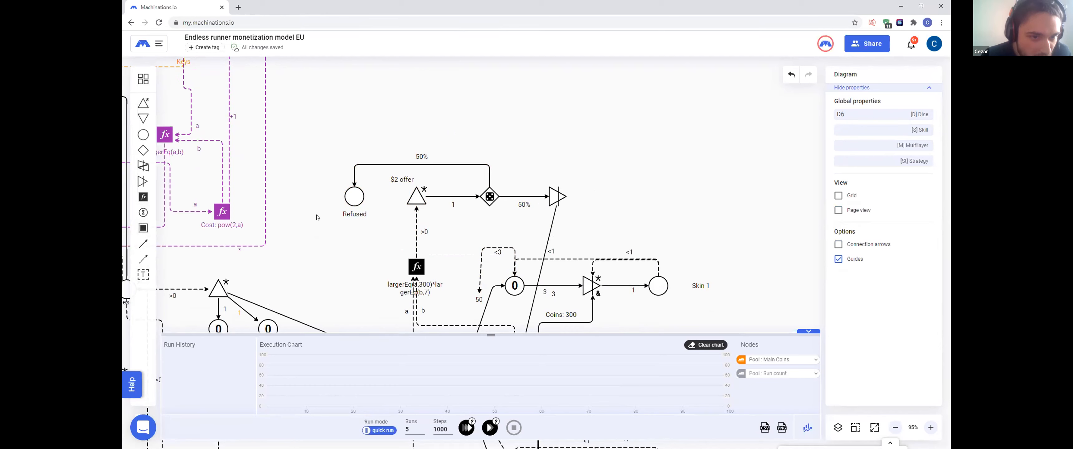
{"action": "left_click", "coordinate": [143, 259]}
{"action": "left_click_drag", "start_coordinate": [354, 198], "coordinate": [450, 240]}
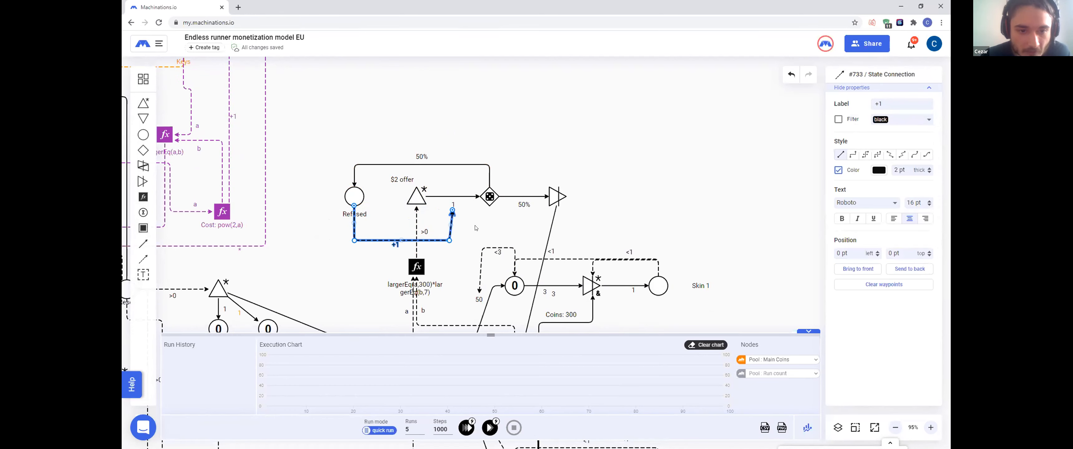
{"action": "left_click", "coordinate": [442, 254]}
{"action": "left_click", "coordinate": [393, 241]}
{"action": "left_click_drag", "start_coordinate": [892, 106], "coordinate": [802, 116]}
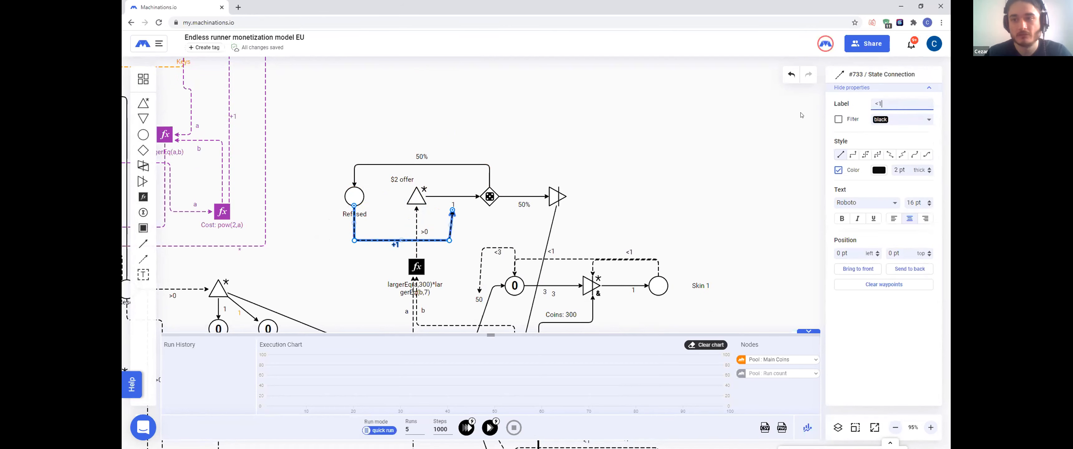
{"action": "left_click", "coordinate": [552, 124]}
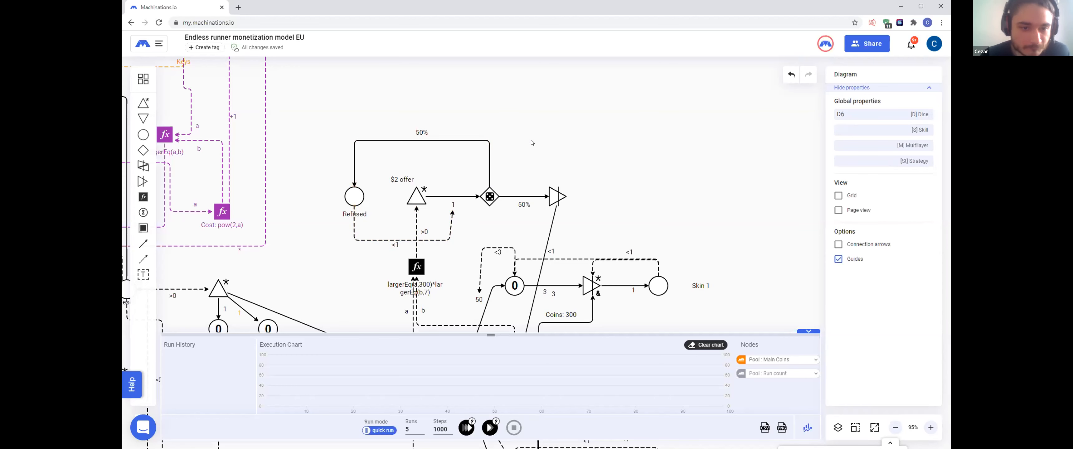
Step: Make the Run count pool visible in the execution chart
{"action": "scroll", "coordinate": [445, 161], "scroll_direction": "down", "scroll_amount": 1}
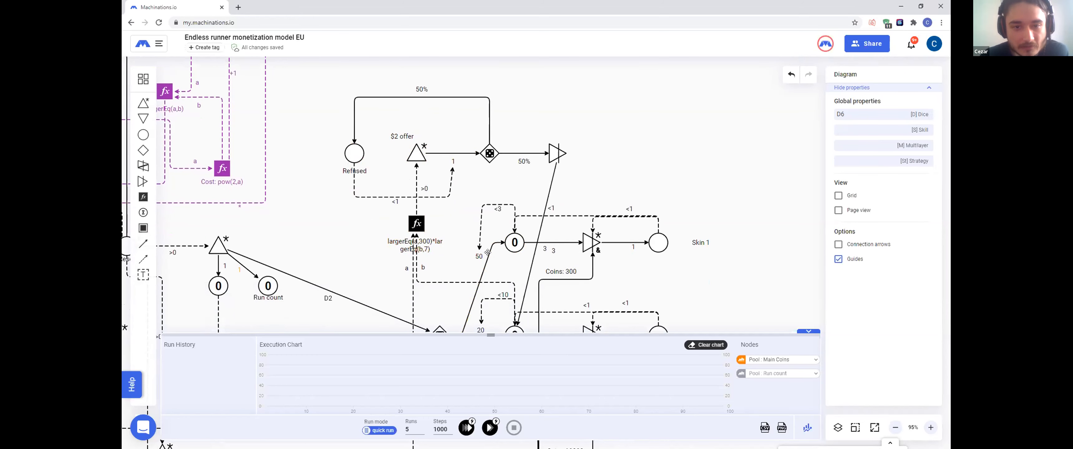
{"action": "scroll", "coordinate": [487, 252], "scroll_direction": "down", "scroll_amount": 1}
{"action": "scroll", "coordinate": [454, 253], "scroll_direction": "down", "scroll_amount": 1}
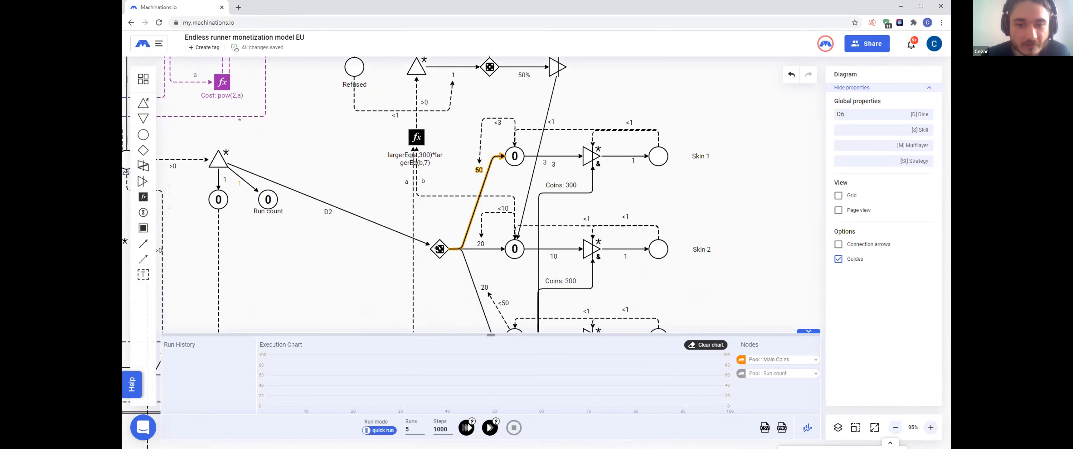
{"action": "scroll", "coordinate": [495, 282], "scroll_direction": "up", "scroll_amount": 2}
{"action": "scroll", "coordinate": [580, 227], "scroll_direction": "down", "scroll_amount": 1}
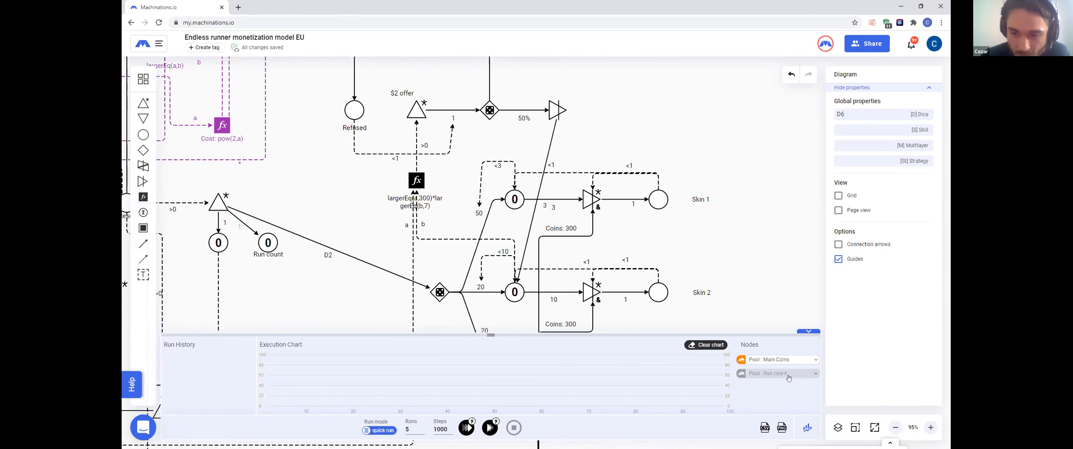
{"action": "left_click", "coordinate": [815, 373]}
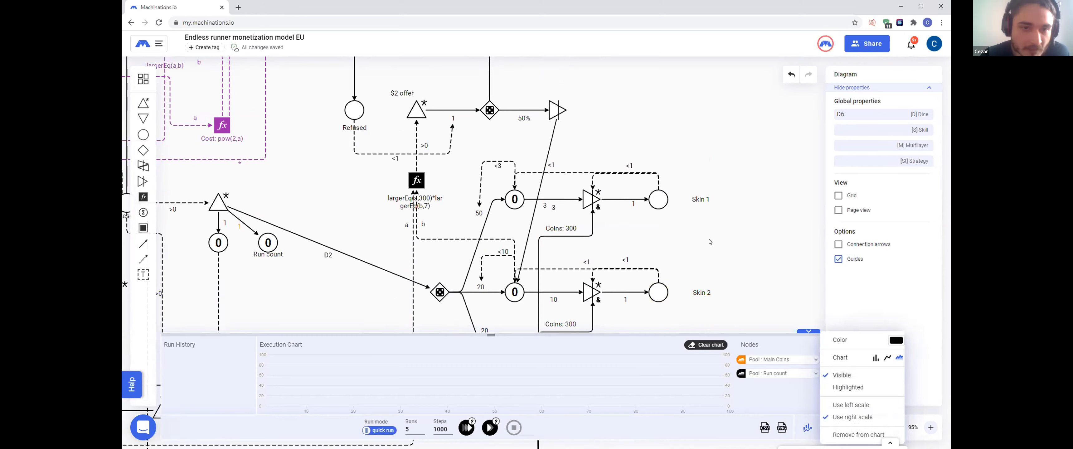
Step: Change the Refused pool's color to purple
{"action": "scroll", "coordinate": [709, 240], "scroll_direction": "up", "scroll_amount": 1}
{"action": "scroll", "coordinate": [709, 239], "scroll_direction": "down", "scroll_amount": 1}
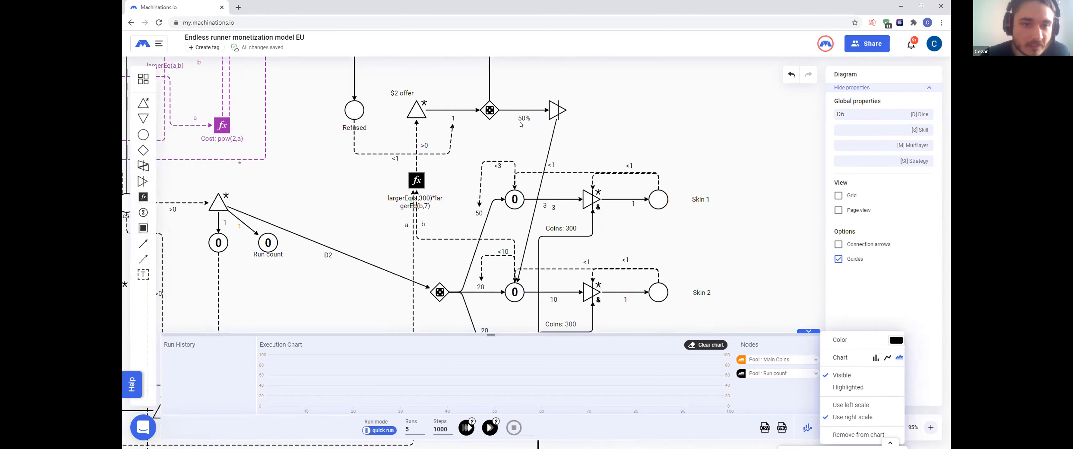
{"action": "scroll", "coordinate": [596, 170], "scroll_direction": "up", "scroll_amount": 1}
{"action": "scroll", "coordinate": [595, 170], "scroll_direction": "right", "scroll_amount": 1}
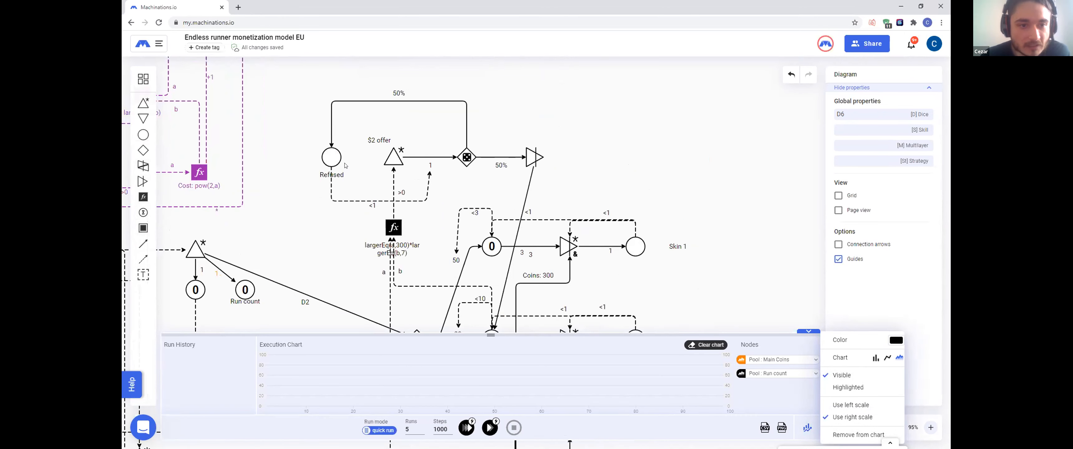
{"action": "right_click", "coordinate": [328, 153]}
{"action": "key", "text": "Escape"}
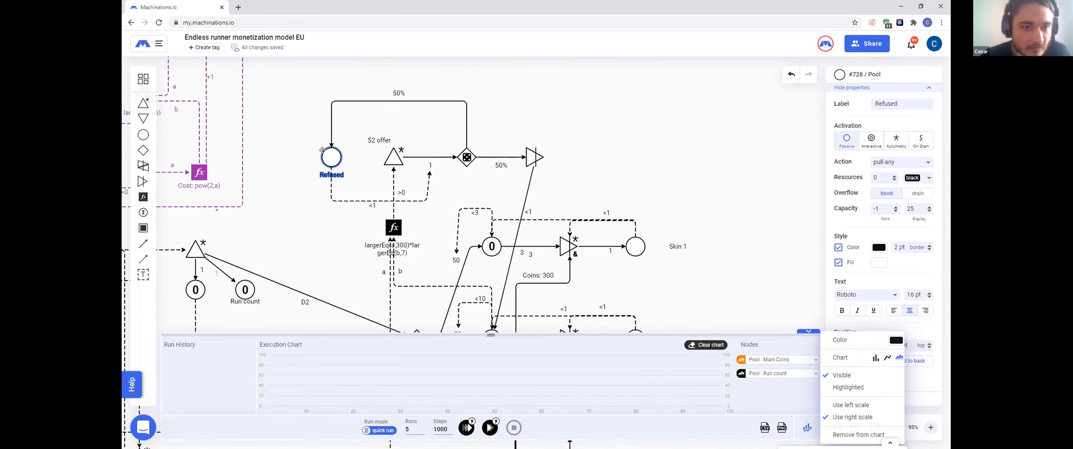
{"action": "left_click", "coordinate": [878, 247]}
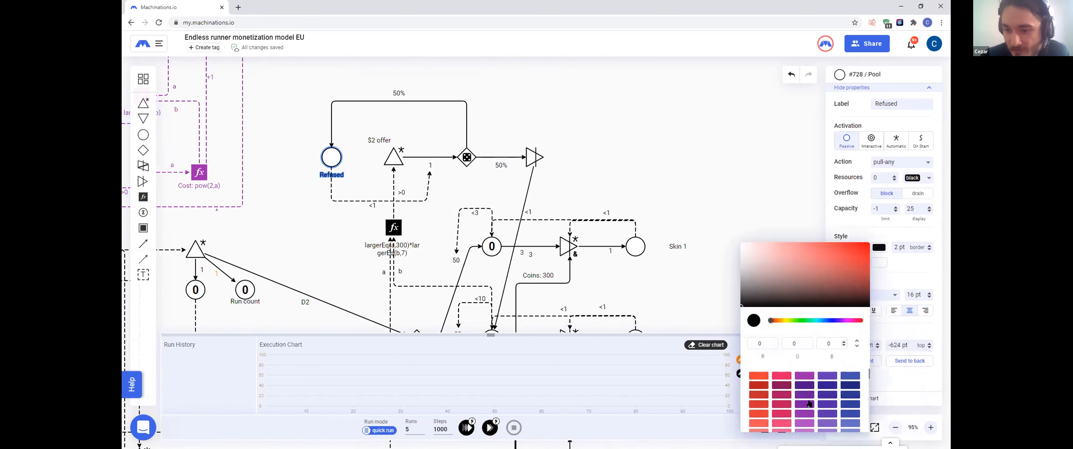
{"action": "left_click", "coordinate": [803, 415]}
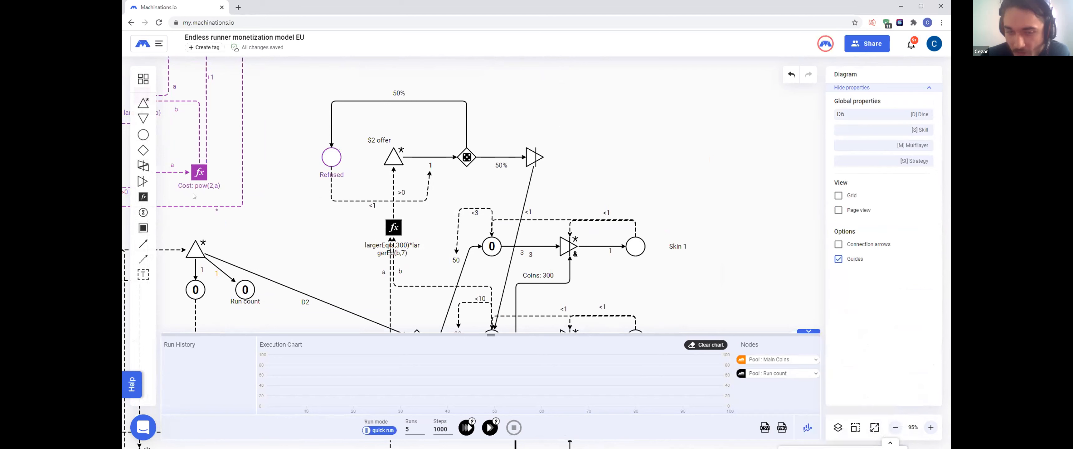
Step: Show the Refused pool in the execution chart on the right scale and start multiple runs
{"action": "right_click", "coordinate": [338, 155]}
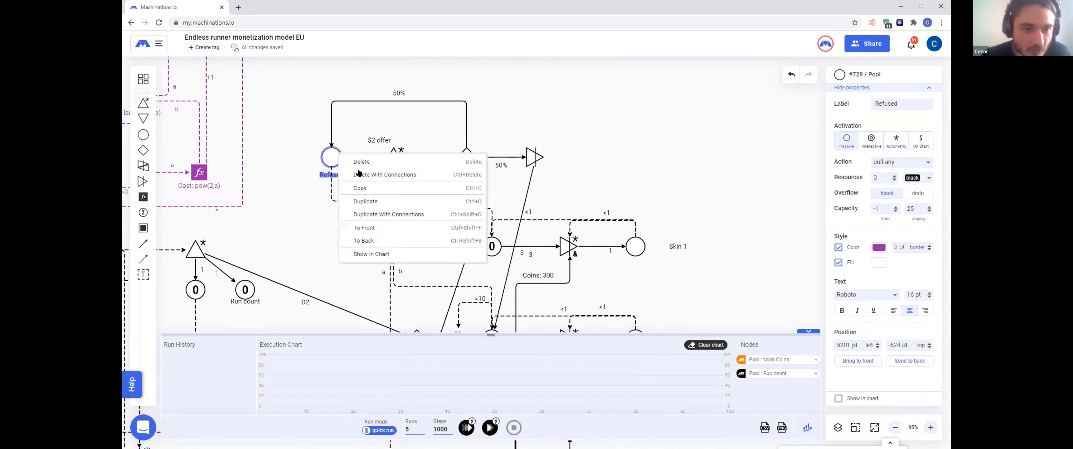
{"action": "left_click", "coordinate": [438, 247]}
{"action": "left_click", "coordinate": [764, 388]}
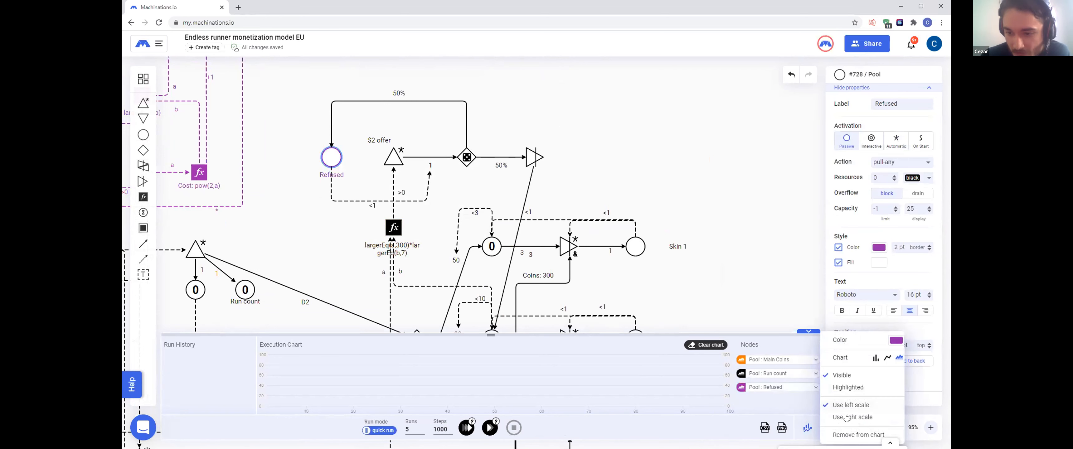
{"action": "left_click", "coordinate": [756, 318]}
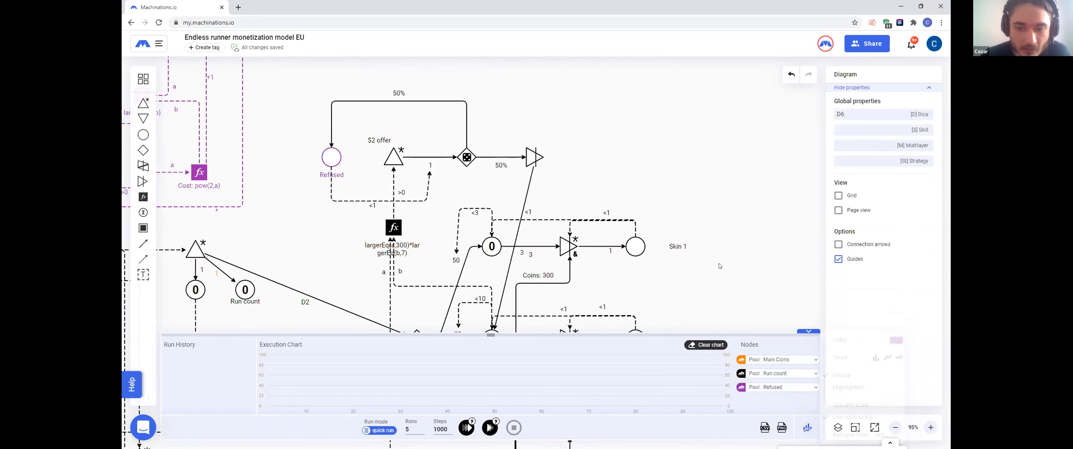
{"action": "left_click", "coordinate": [466, 429]}
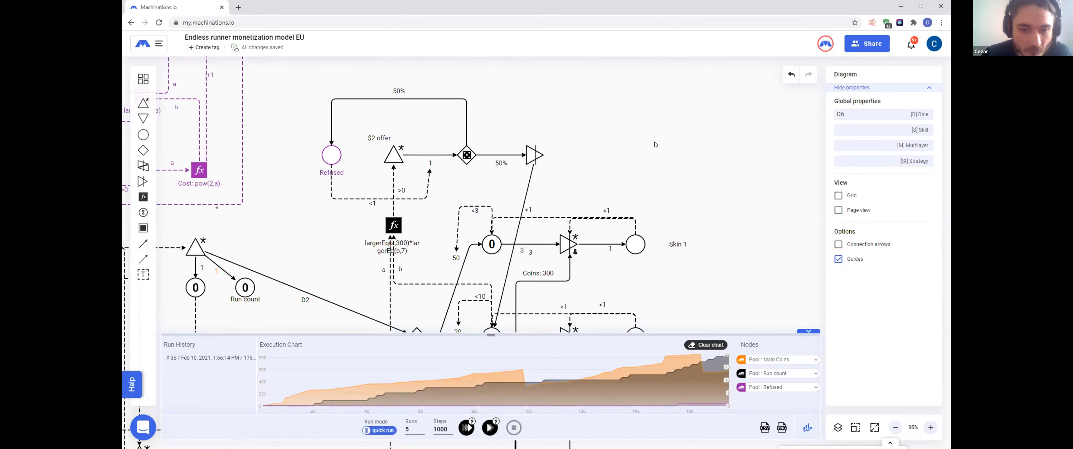
Step: Add an end condition to the right of the Skin 2 row and link its last pool to it with a >0 state connection
{"action": "scroll", "coordinate": [648, 161], "scroll_direction": "down", "scroll_amount": 2}
{"action": "left_click_drag", "start_coordinate": [139, 221], "coordinate": [733, 213]}
{"action": "left_click", "coordinate": [143, 258]}
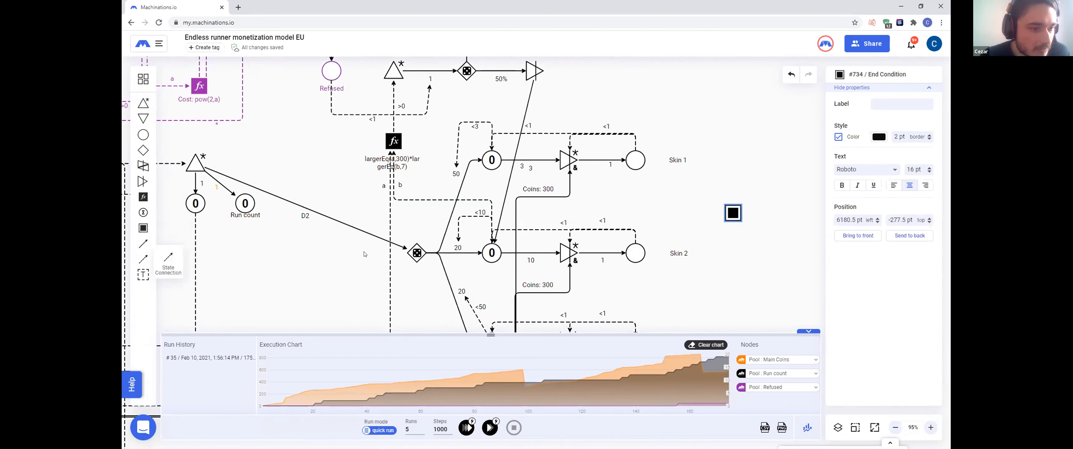
{"action": "left_click_drag", "start_coordinate": [635, 253], "coordinate": [734, 213]}
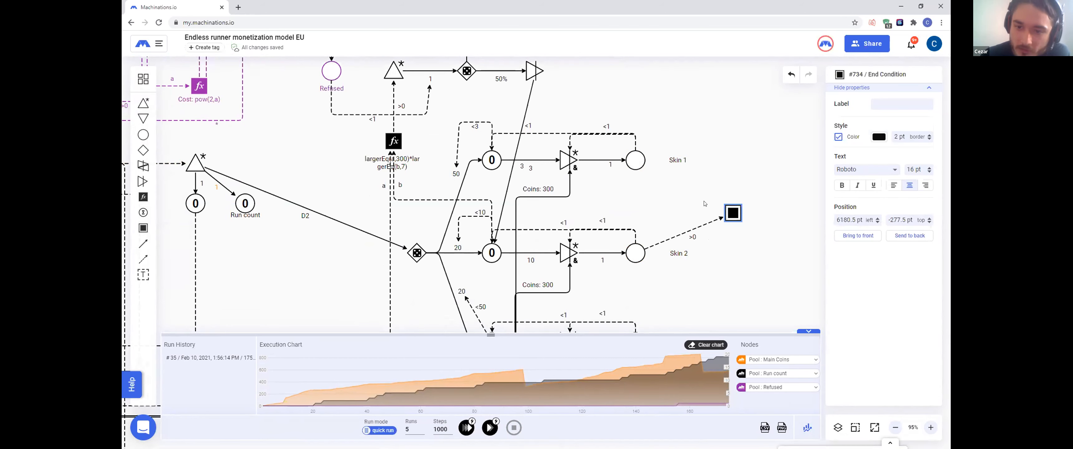
Step: Clear the execution chart and simulate the model with 5 runs of up to 1000 steps
{"action": "left_click", "coordinate": [700, 347]}
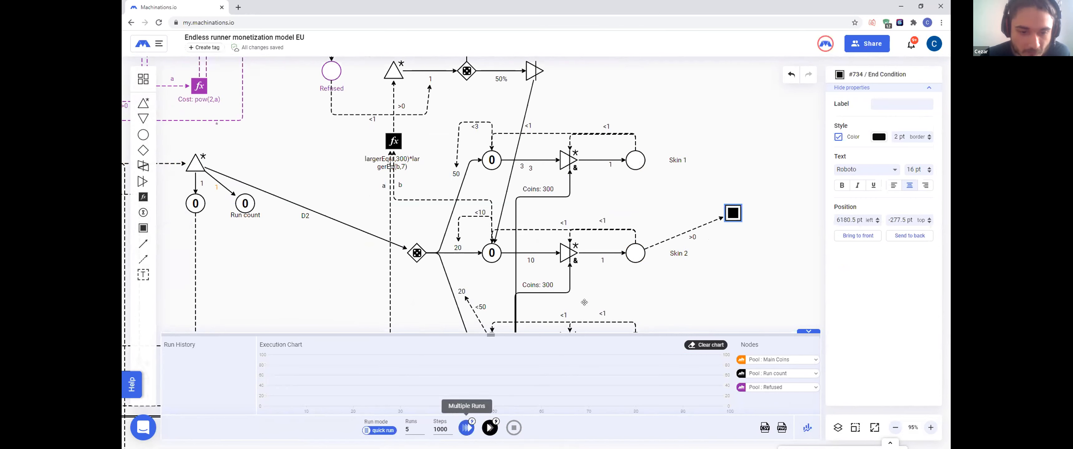
{"action": "left_click", "coordinate": [466, 427]}
{"action": "scroll", "coordinate": [708, 150], "scroll_direction": "up", "scroll_amount": 2}
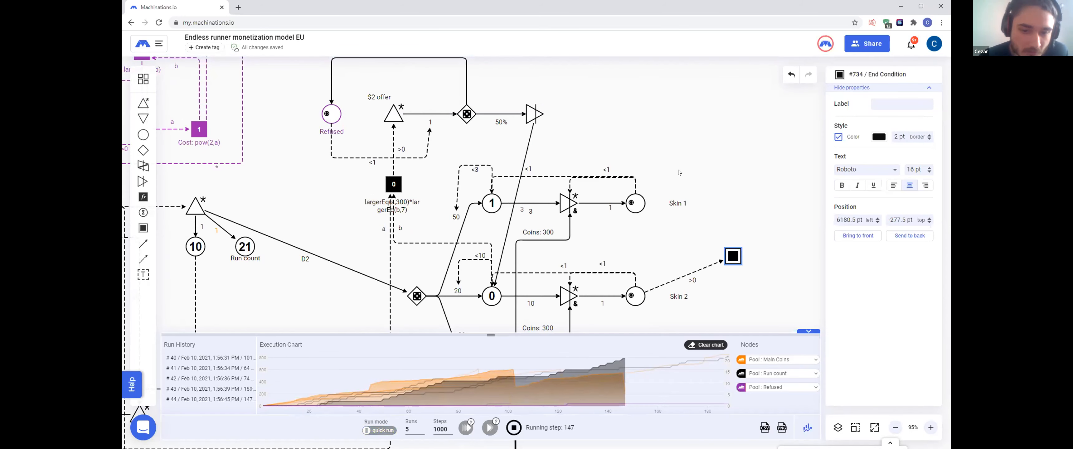
Step: Compare the Main Coins, Run count and Refused values at the end of runs 44, 43, 42 and 41
{"action": "mouse_move", "coordinate": [618, 394]}
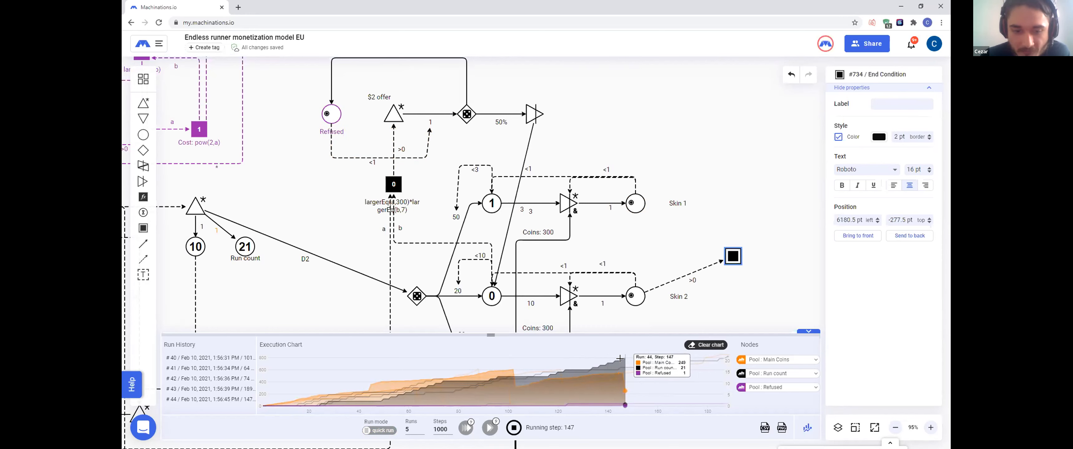
{"action": "left_click", "coordinate": [231, 390]}
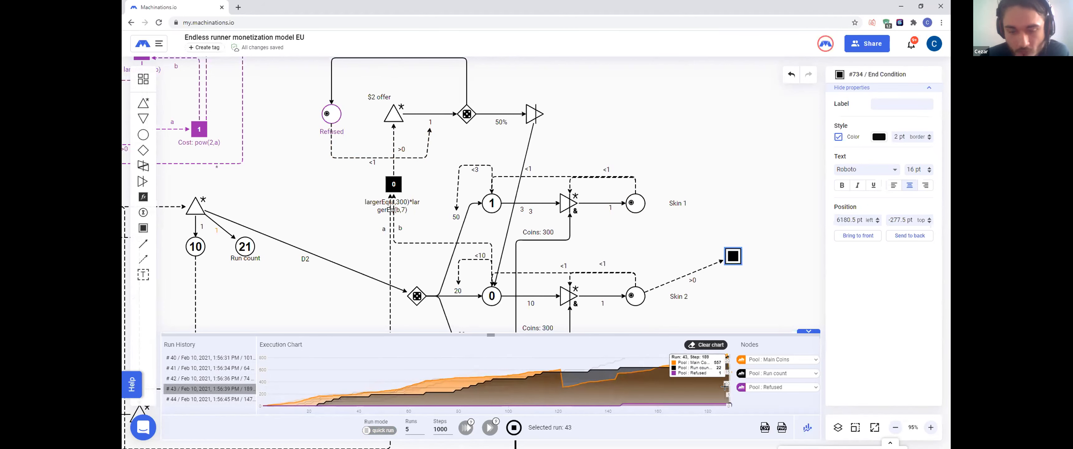
{"action": "left_click", "coordinate": [210, 378]}
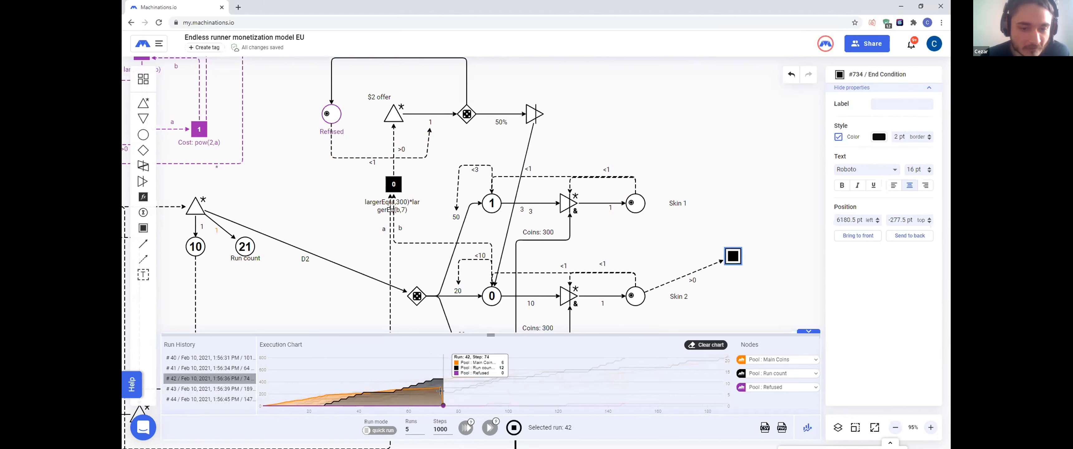
{"action": "left_click", "coordinate": [216, 369]}
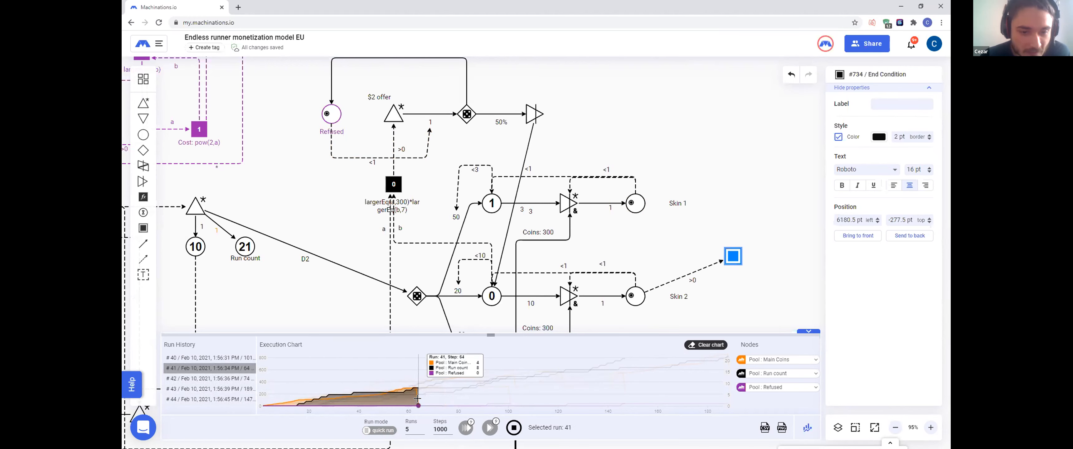
Step: Examine run 40 in the execution chart and the pools of the $2 offer and skin rows in the diagram
{"action": "left_click", "coordinate": [231, 357]}
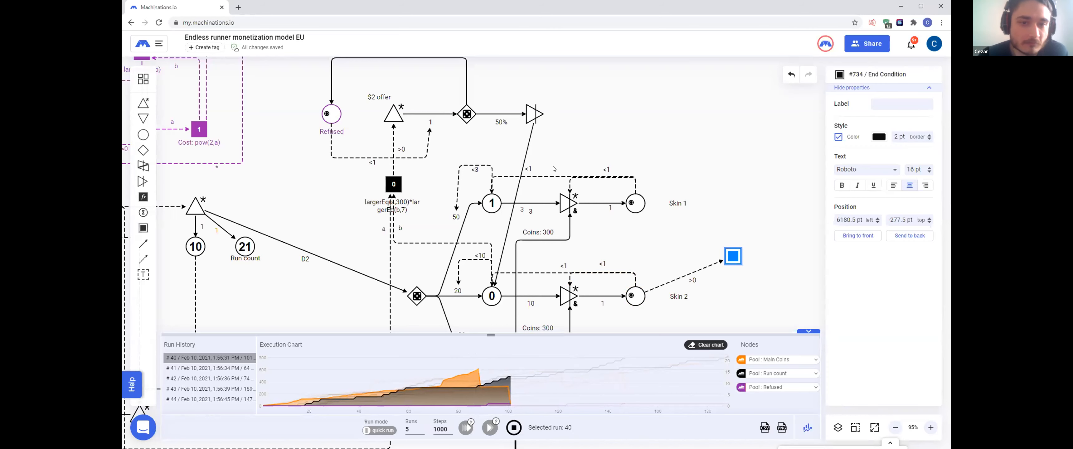
{"action": "scroll", "coordinate": [510, 295], "scroll_direction": "down", "scroll_amount": 3}
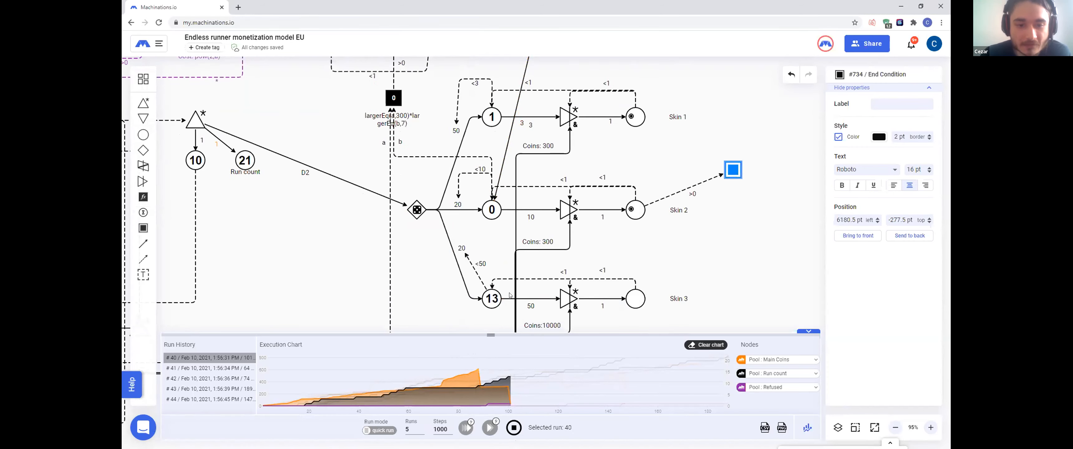
{"action": "scroll", "coordinate": [510, 295], "scroll_direction": "up", "scroll_amount": 1}
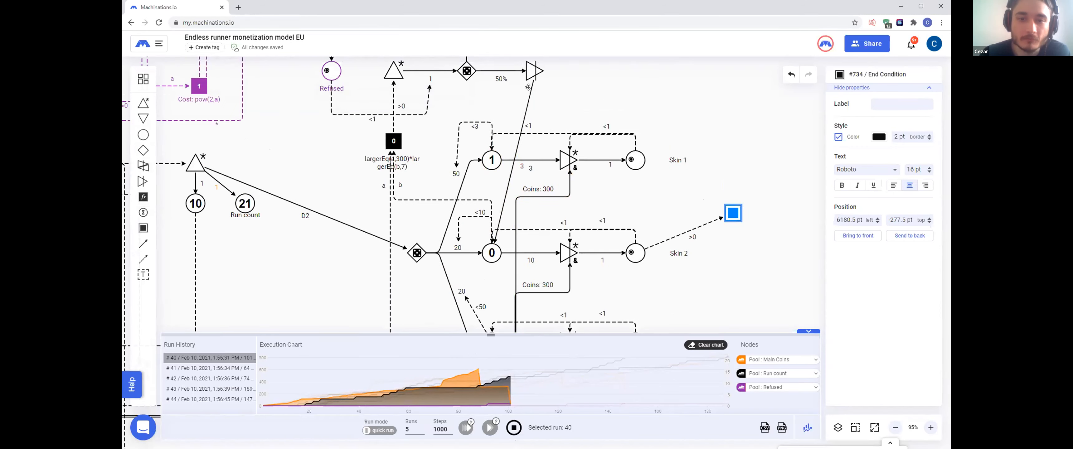
{"action": "scroll", "coordinate": [528, 87], "scroll_direction": "down", "scroll_amount": 2}
{"action": "scroll", "coordinate": [593, 246], "scroll_direction": "up", "scroll_amount": 3}
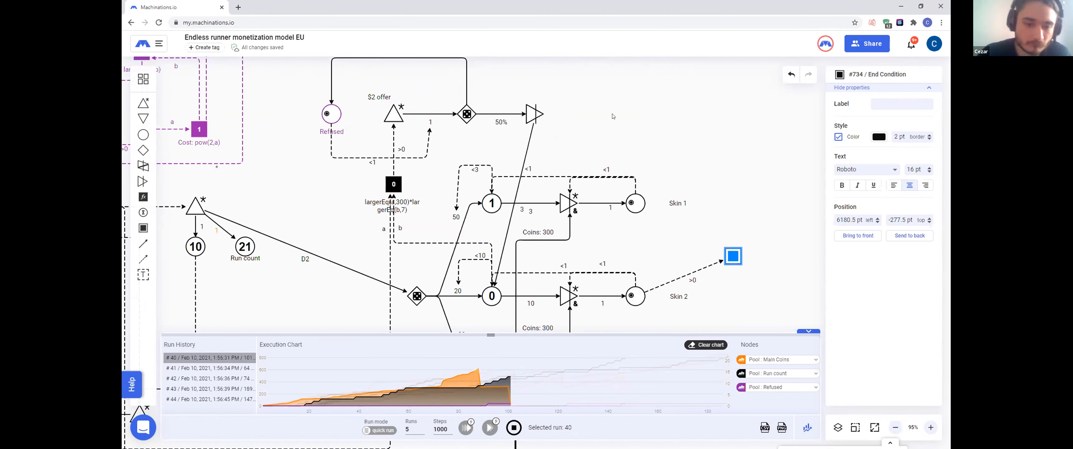
Step: Clear the execution chart and reset the simulation
{"action": "left_click", "coordinate": [693, 345]}
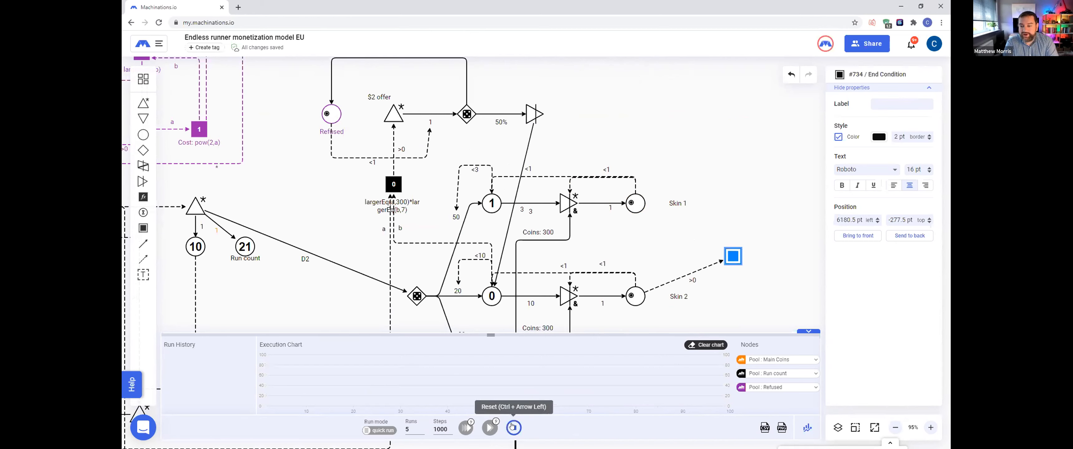
{"action": "left_click", "coordinate": [512, 426]}
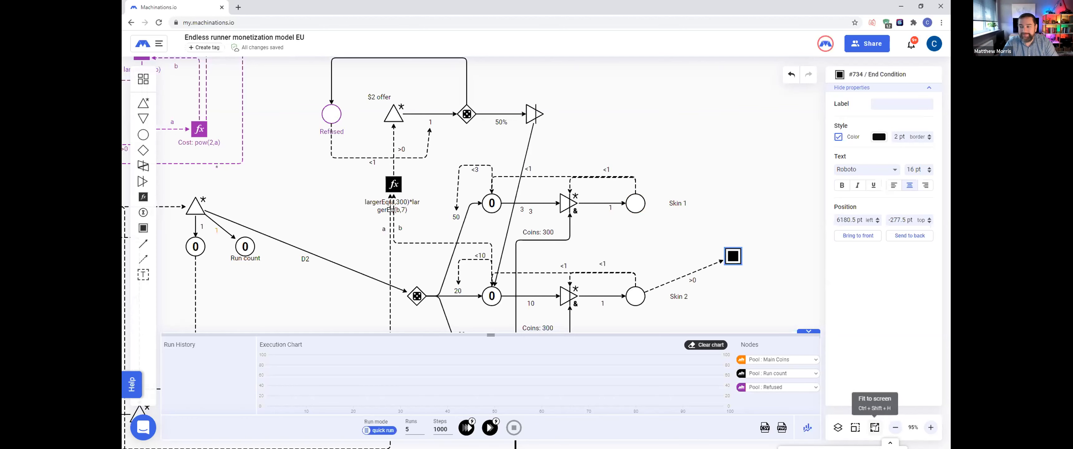
Step: Collapse the execution chart and look over the whole model, including the key purchases, revival mechanics and run simulation
{"action": "left_click", "coordinate": [895, 428]}
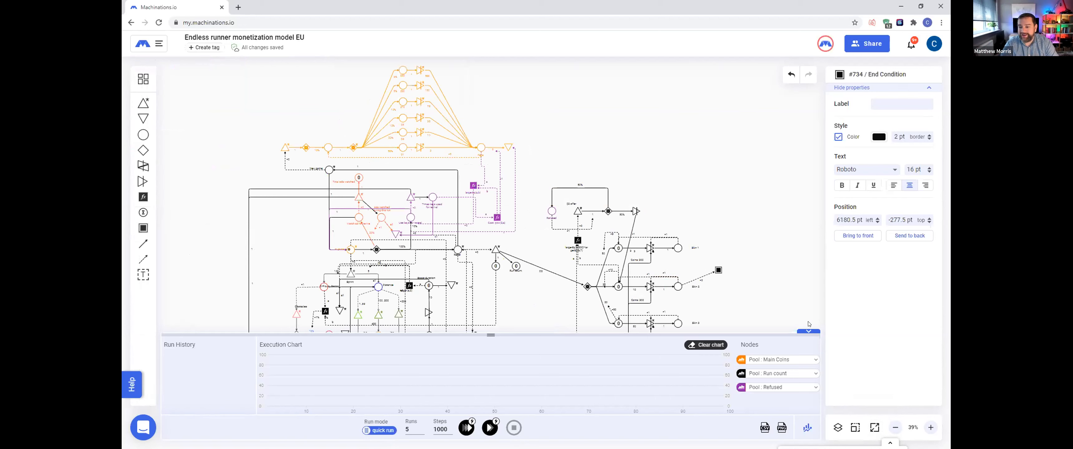
{"action": "left_click", "coordinate": [808, 331]}
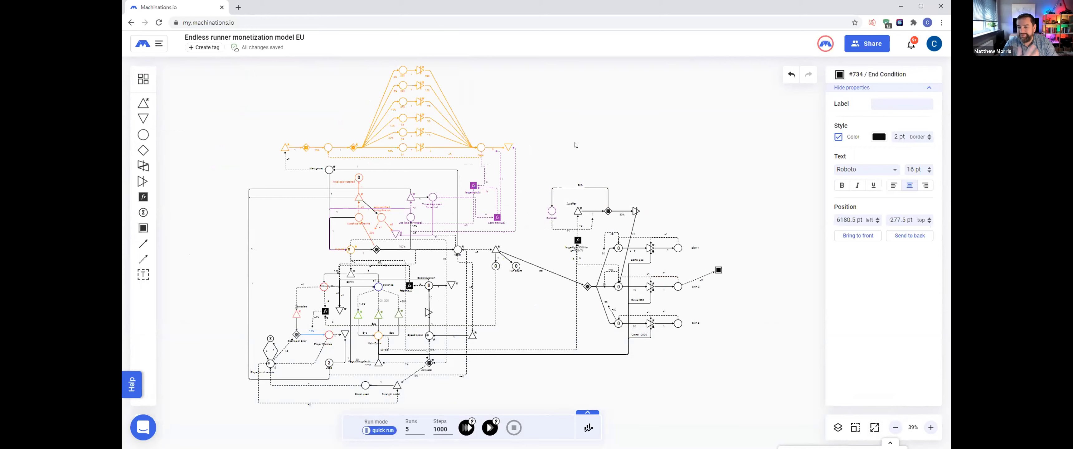
{"action": "left_click_drag", "start_coordinate": [579, 144], "coordinate": [621, 158]}
{"action": "scroll", "coordinate": [437, 232], "scroll_direction": "up", "scroll_amount": 3}
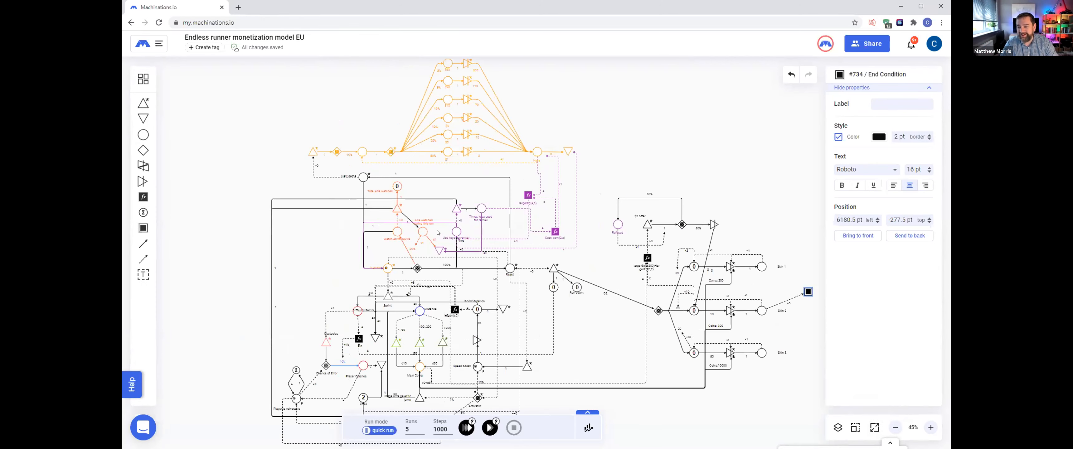
{"action": "scroll", "coordinate": [437, 232], "scroll_direction": "up", "scroll_amount": 2}
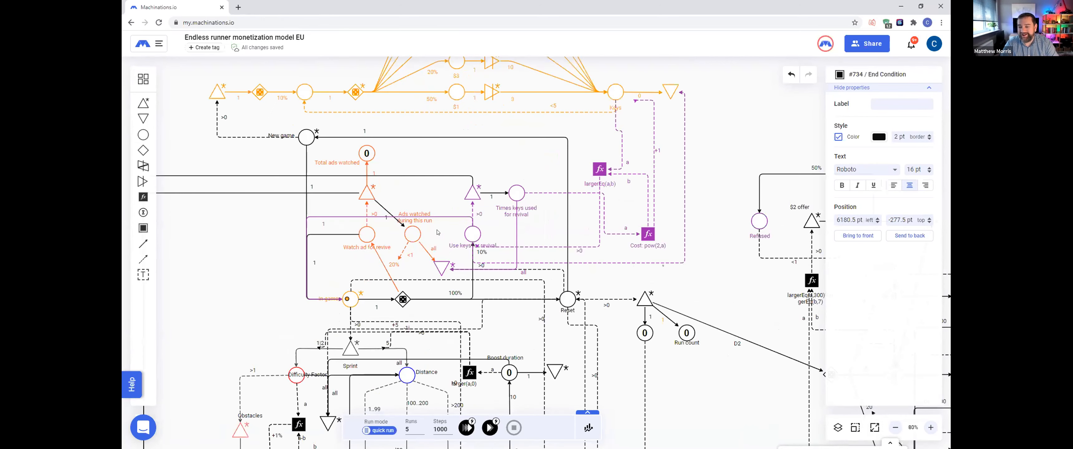
{"action": "left_click_drag", "start_coordinate": [502, 137], "coordinate": [496, 211]}
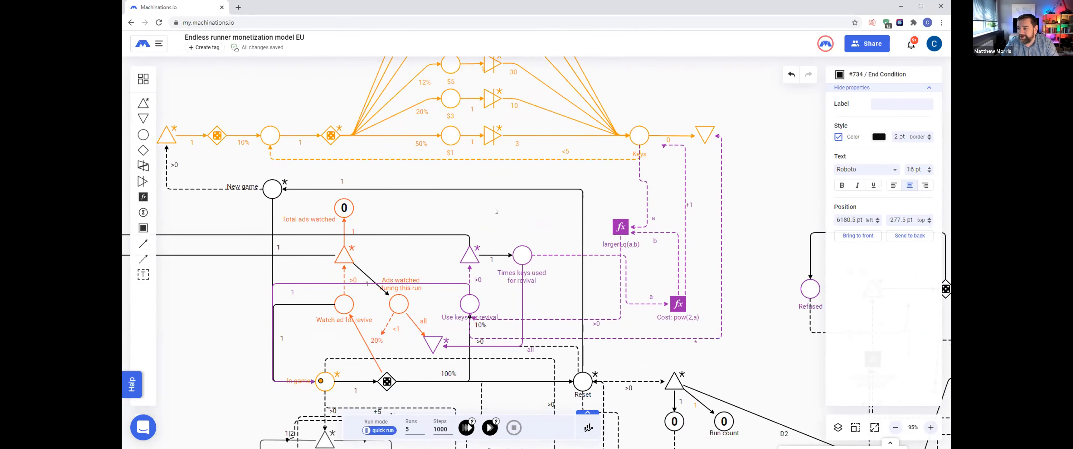
{"action": "scroll", "coordinate": [520, 232], "scroll_direction": "down", "scroll_amount": 4}
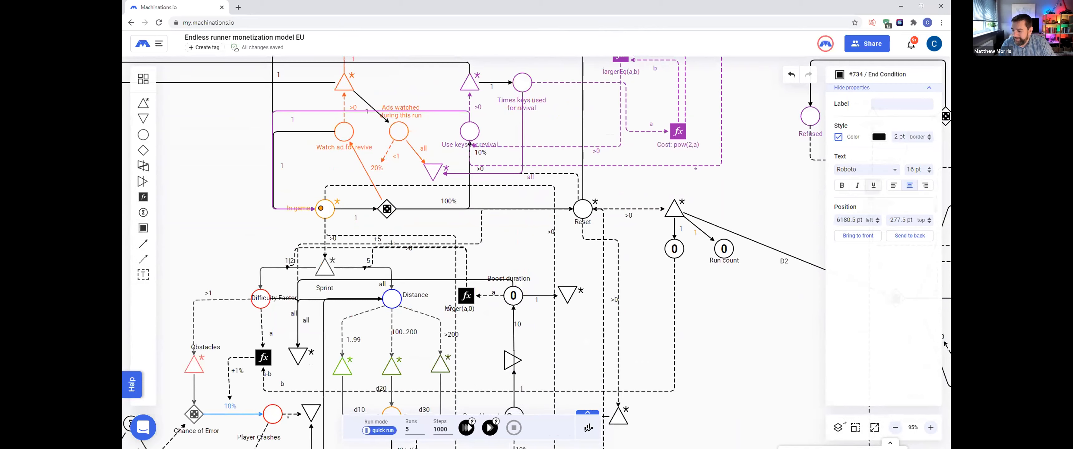
Step: Show the diagram's layers and switch Game Simulation and Untitled Layer off and on to check what each contains
{"action": "left_click", "coordinate": [838, 428]}
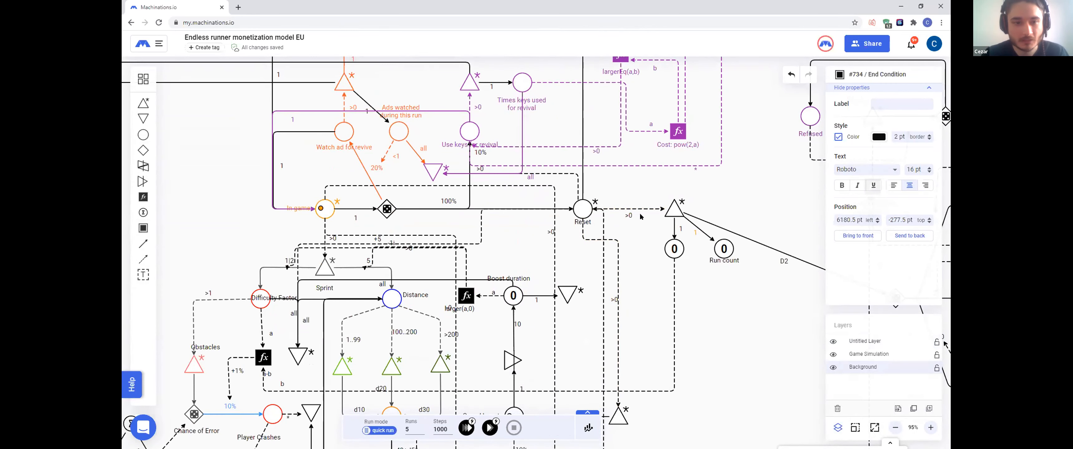
{"action": "scroll", "coordinate": [640, 223], "scroll_direction": "down", "scroll_amount": 2}
{"action": "scroll", "coordinate": [640, 224], "scroll_direction": "down", "scroll_amount": 3}
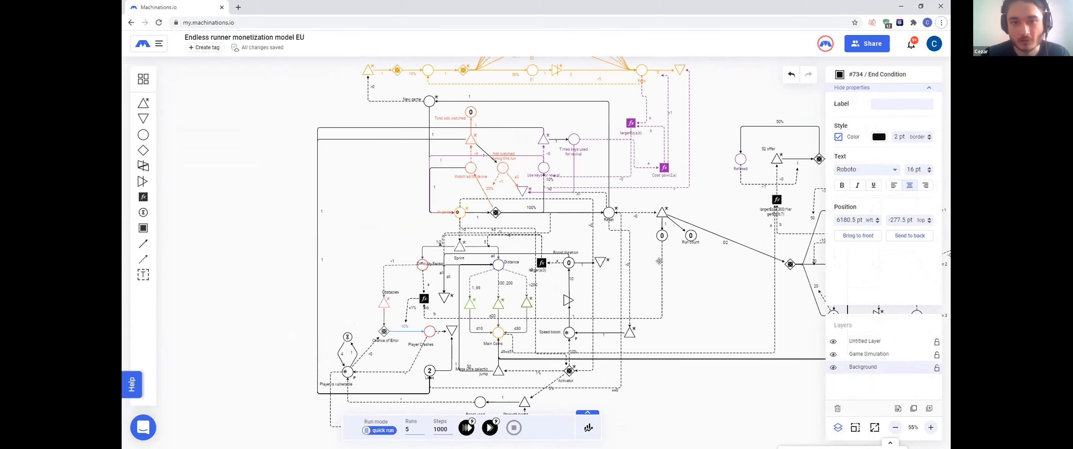
{"action": "left_click", "coordinate": [833, 355]}
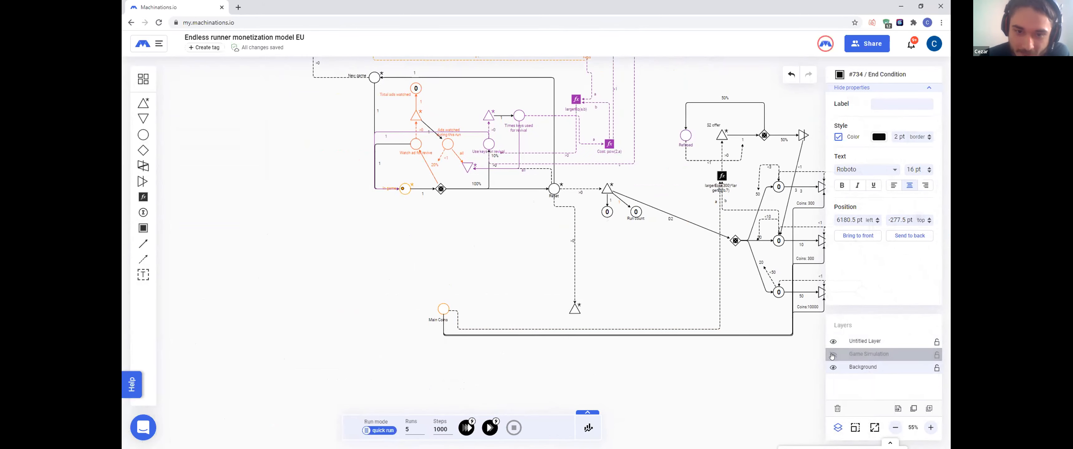
{"action": "left_click", "coordinate": [832, 343]}
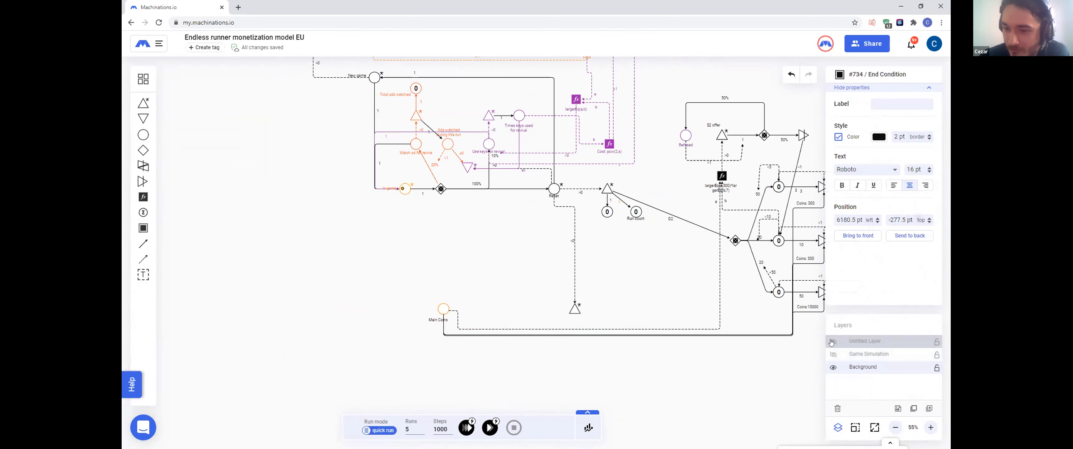
{"action": "left_click", "coordinate": [831, 342]}
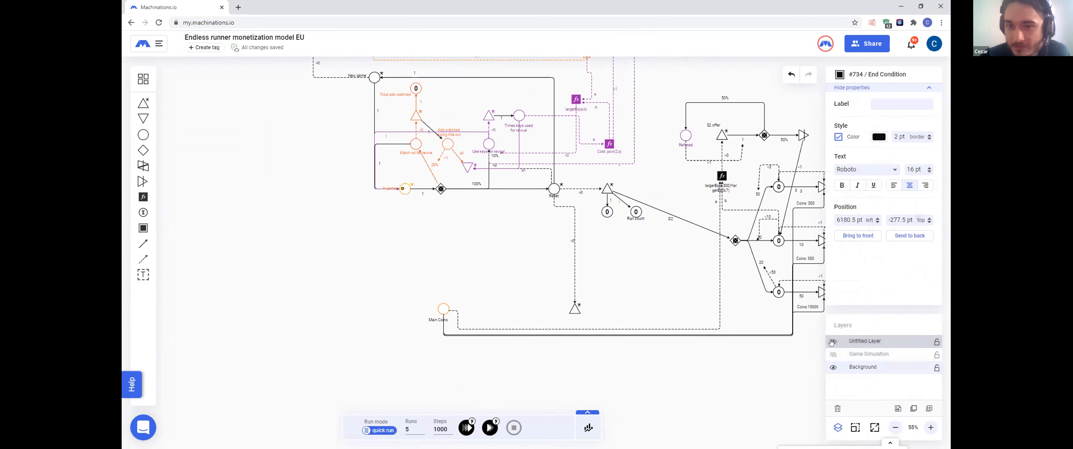
{"action": "left_click", "coordinate": [832, 355]}
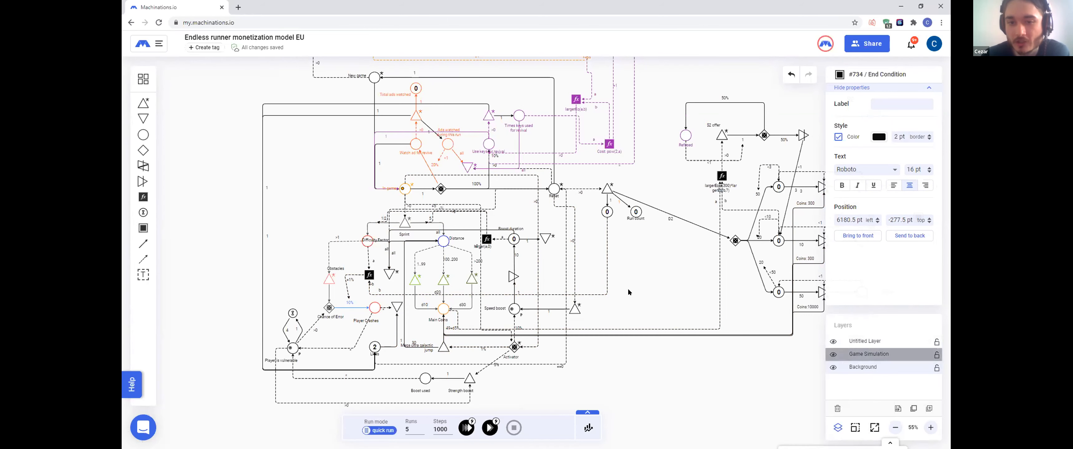
Step: With the Game Simulation layer hidden, move the $2 offer, the three skin rows and the end condition to Untitled Layer
{"action": "left_click", "coordinate": [832, 355]}
{"action": "left_click_drag", "start_coordinate": [666, 259], "coordinate": [533, 277]}
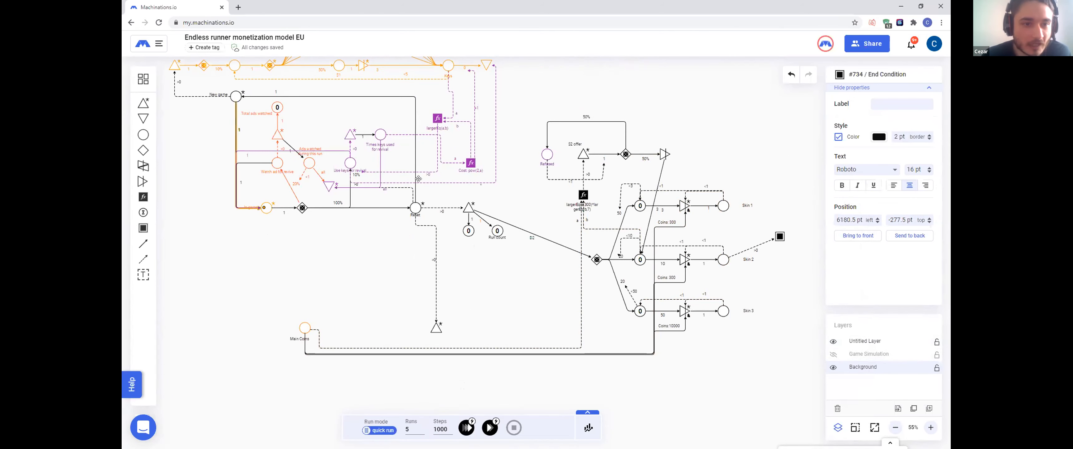
{"action": "left_click_drag", "start_coordinate": [499, 255], "coordinate": [459, 258]}
{"action": "left_click_drag", "start_coordinate": [494, 88], "coordinate": [789, 347]}
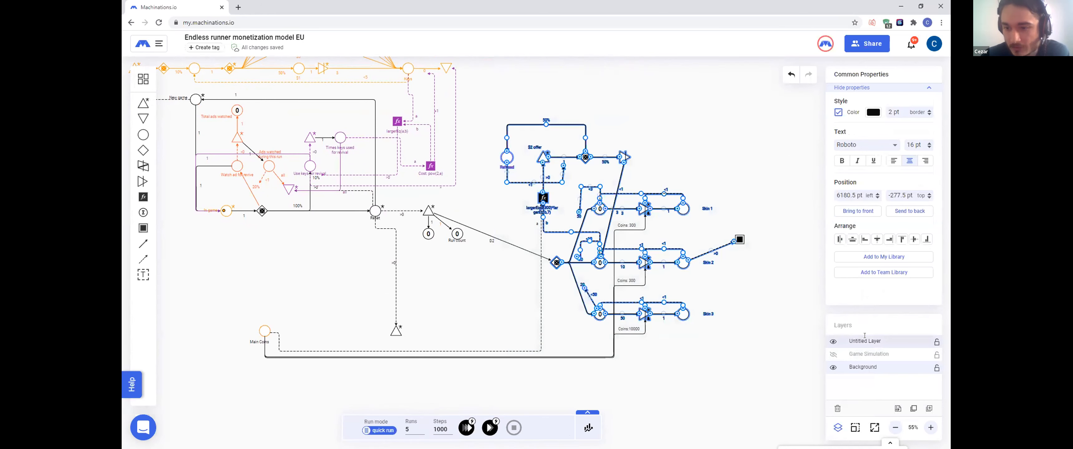
{"action": "left_click", "coordinate": [866, 340]}
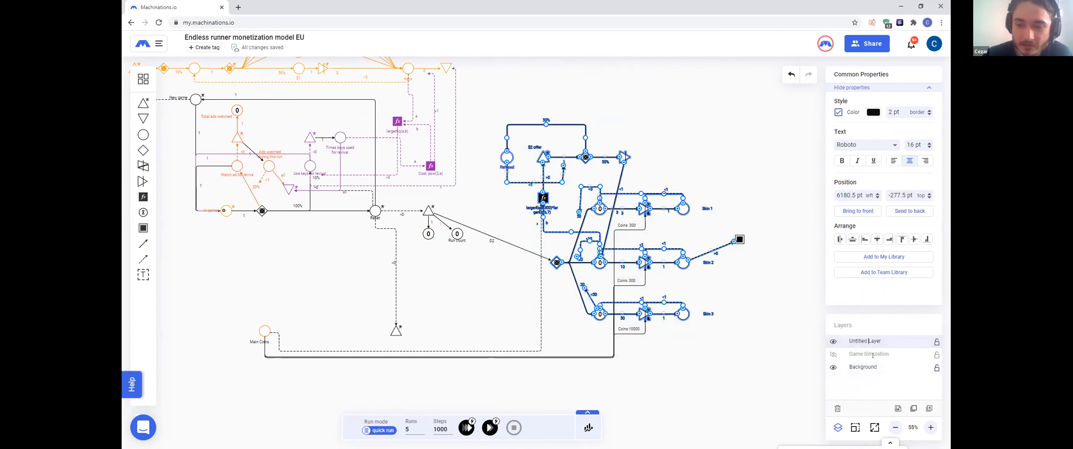
{"action": "left_click", "coordinate": [897, 410]}
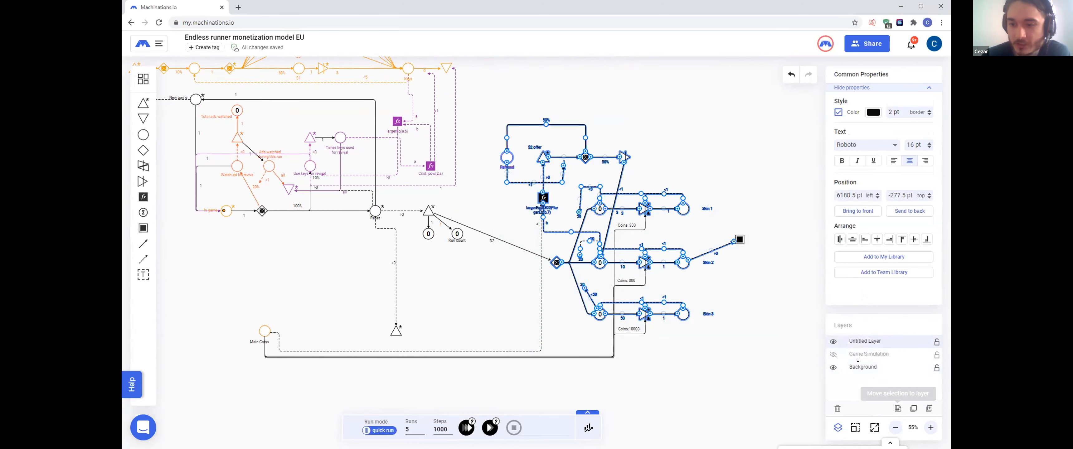
{"action": "left_click", "coordinate": [750, 372]}
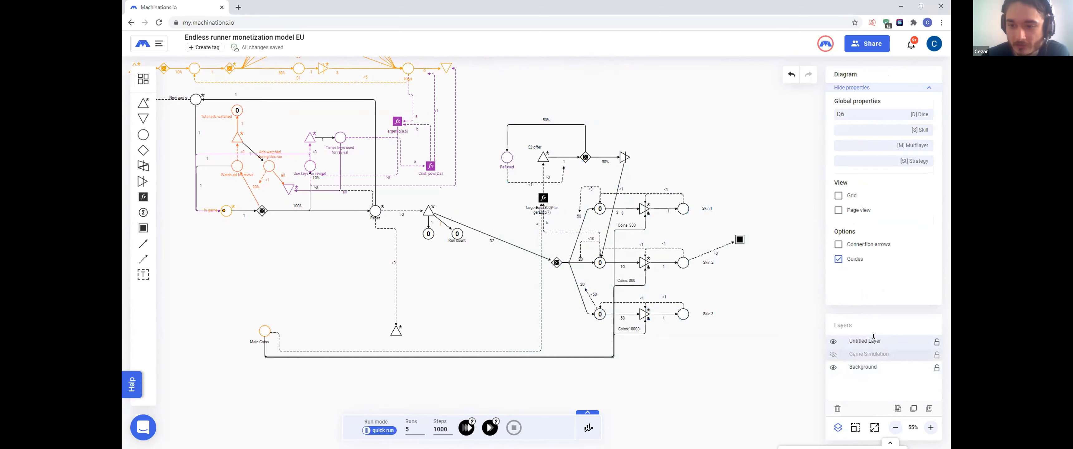
Step: Switch Untitled Layer off and on to check its contents, and make the Game Simulation layer visible again
{"action": "left_click", "coordinate": [833, 342]}
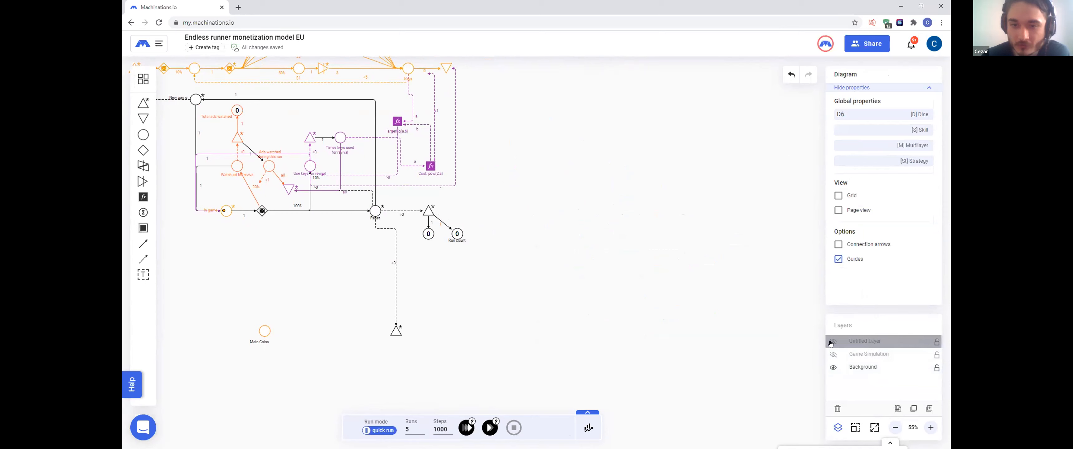
{"action": "left_click", "coordinate": [830, 343]}
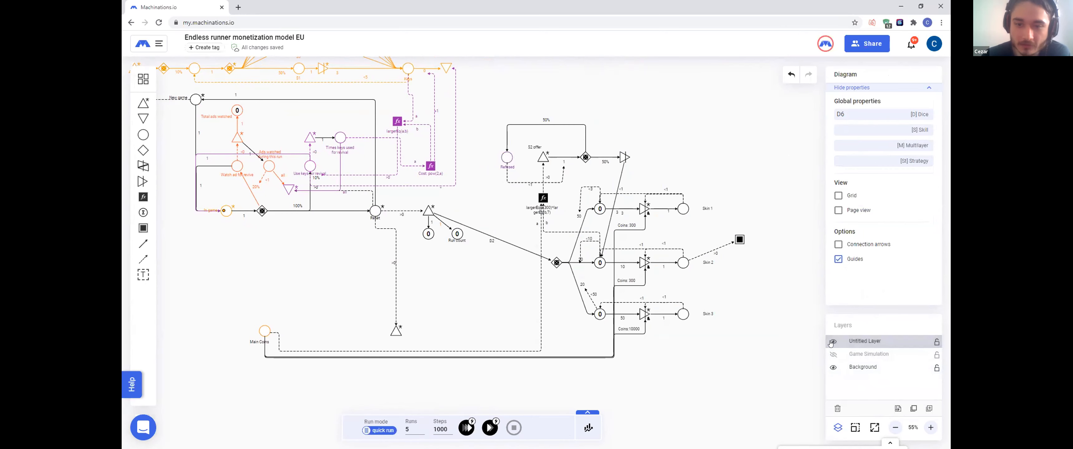
{"action": "left_click", "coordinate": [830, 343]}
{"action": "left_click", "coordinate": [831, 342]}
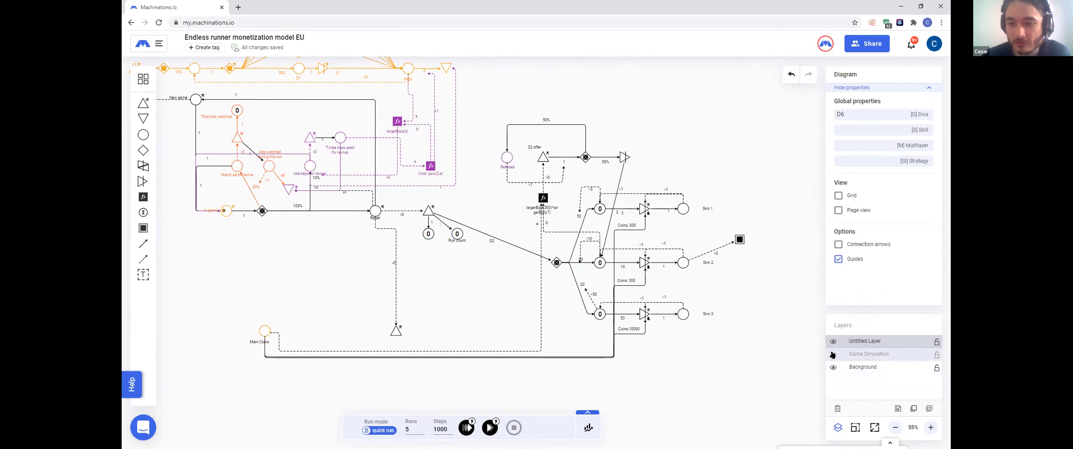
{"action": "left_click", "coordinate": [831, 355]}
Step: Compare the diagram with the Game Simulation layer hidden and shown, leaving the layer visible
{"action": "left_click_drag", "start_coordinate": [496, 318], "coordinate": [541, 328]}
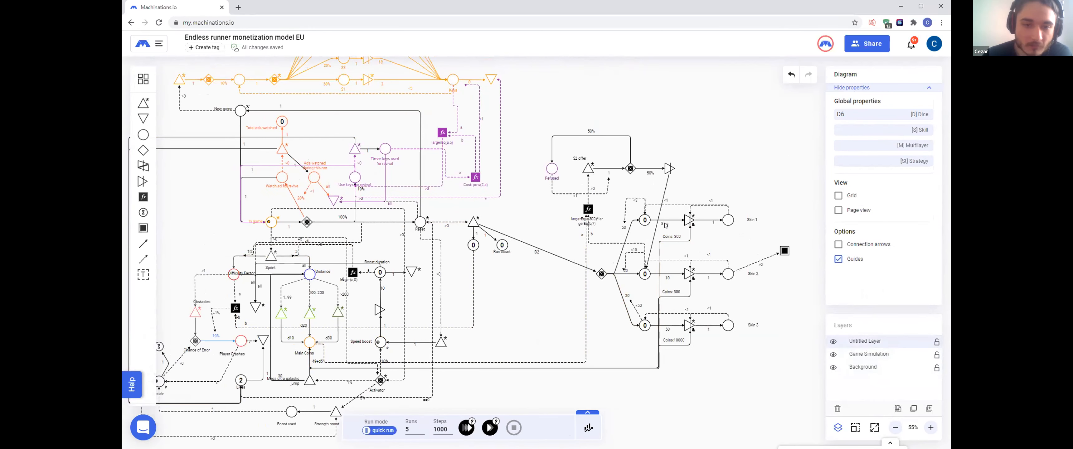
{"action": "left_click_drag", "start_coordinate": [538, 110], "coordinate": [525, 91]}
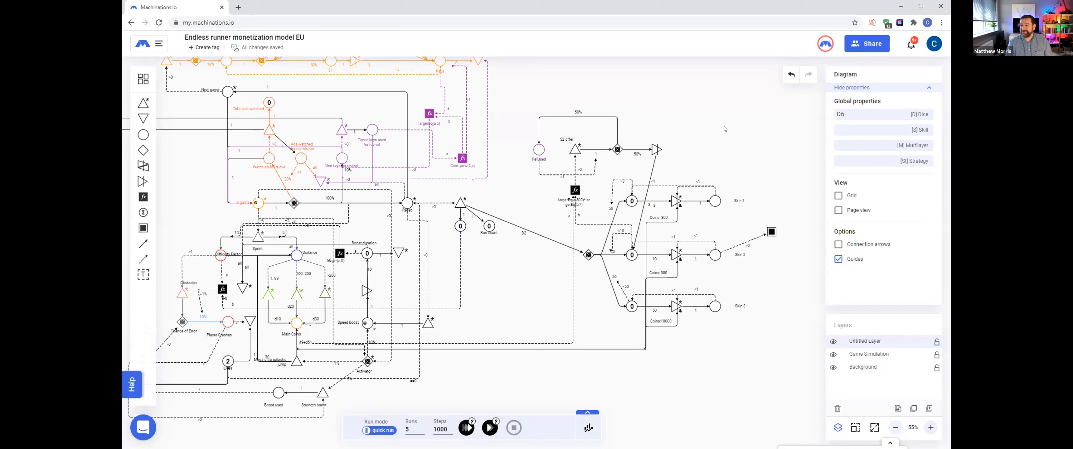
{"action": "left_click", "coordinate": [833, 354]}
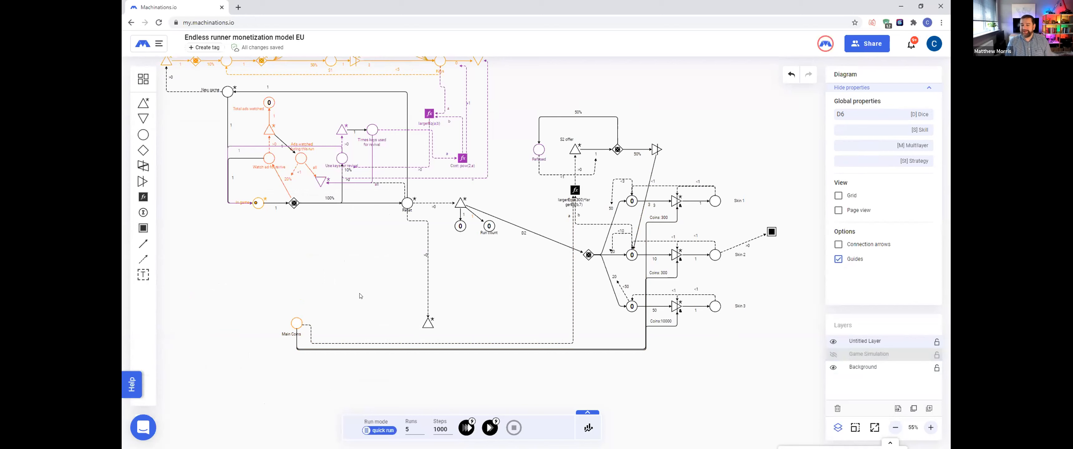
{"action": "left_click", "coordinate": [832, 354]}
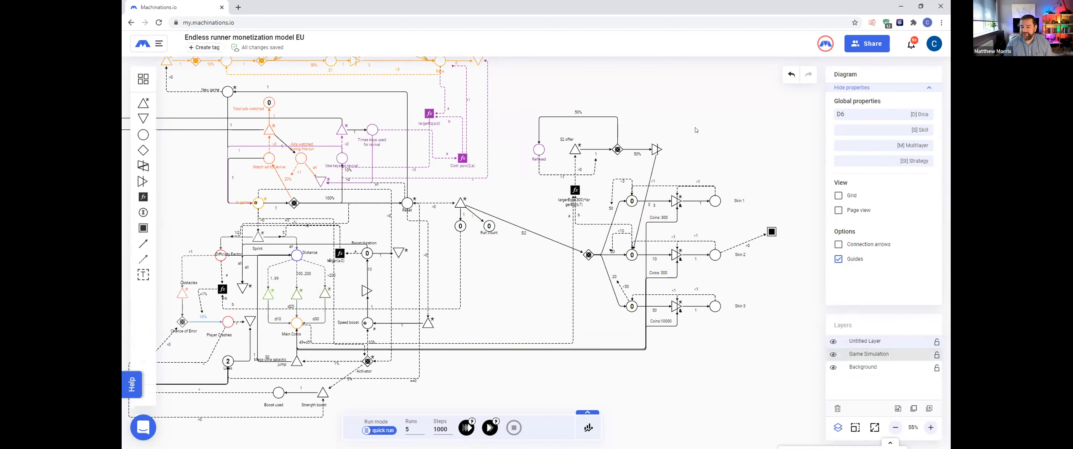